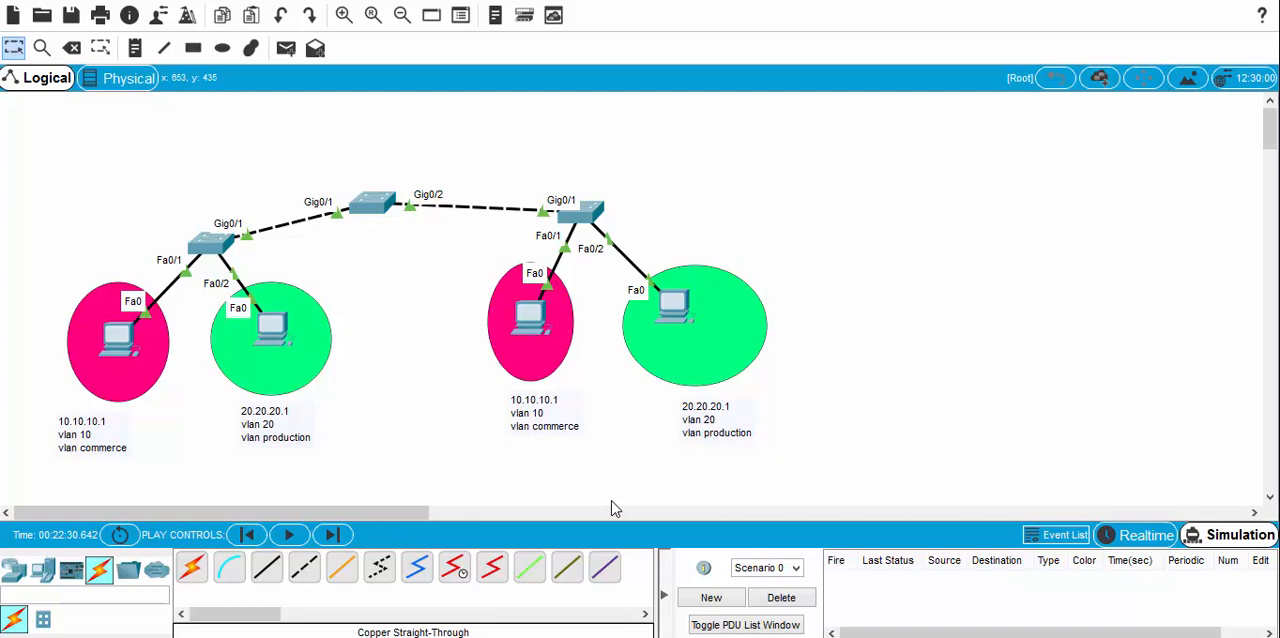
Step: Create a simple PDU from the left VLAN 20 PC to the right VLAN 20 PC and switch to Realtime mode
{"action": "left_click", "coordinate": [284, 50]}
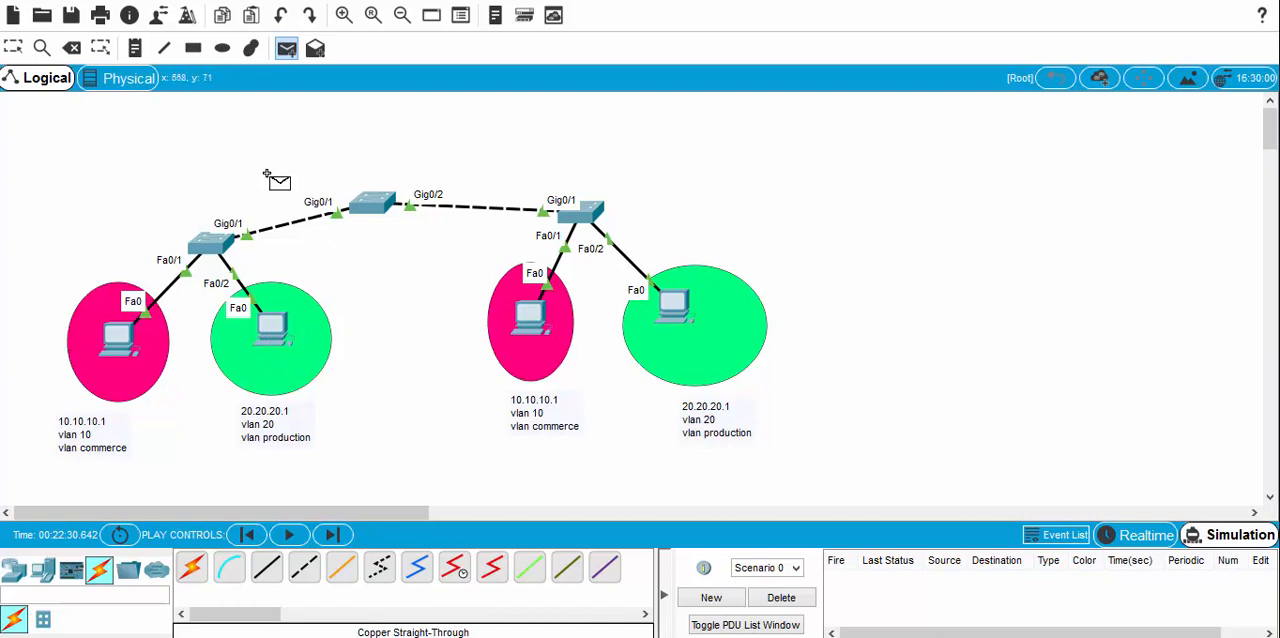
{"action": "left_click", "coordinate": [273, 330]}
{"action": "left_click", "coordinate": [672, 306]}
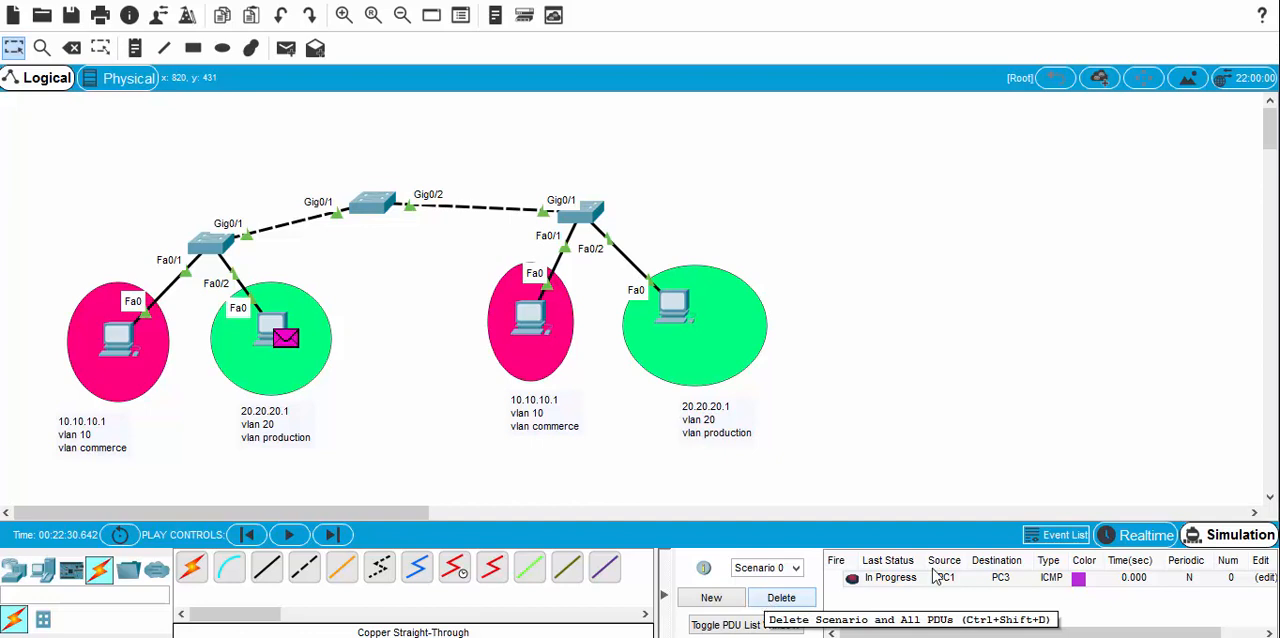
{"action": "left_click", "coordinate": [1143, 535]}
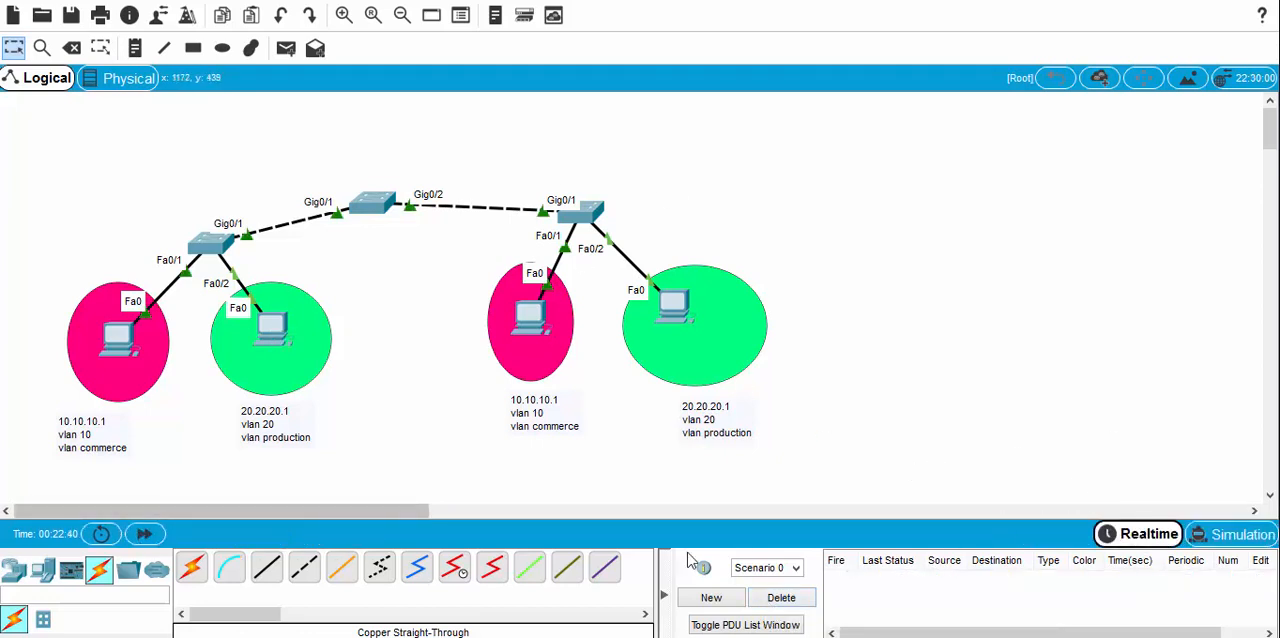
Step: Test connectivity within each VLAN by sending simple PDUs between the two VLAN 20 PCs and between the two VLAN 10 PCs
{"action": "left_click", "coordinate": [286, 48]}
{"action": "left_click", "coordinate": [271, 326]}
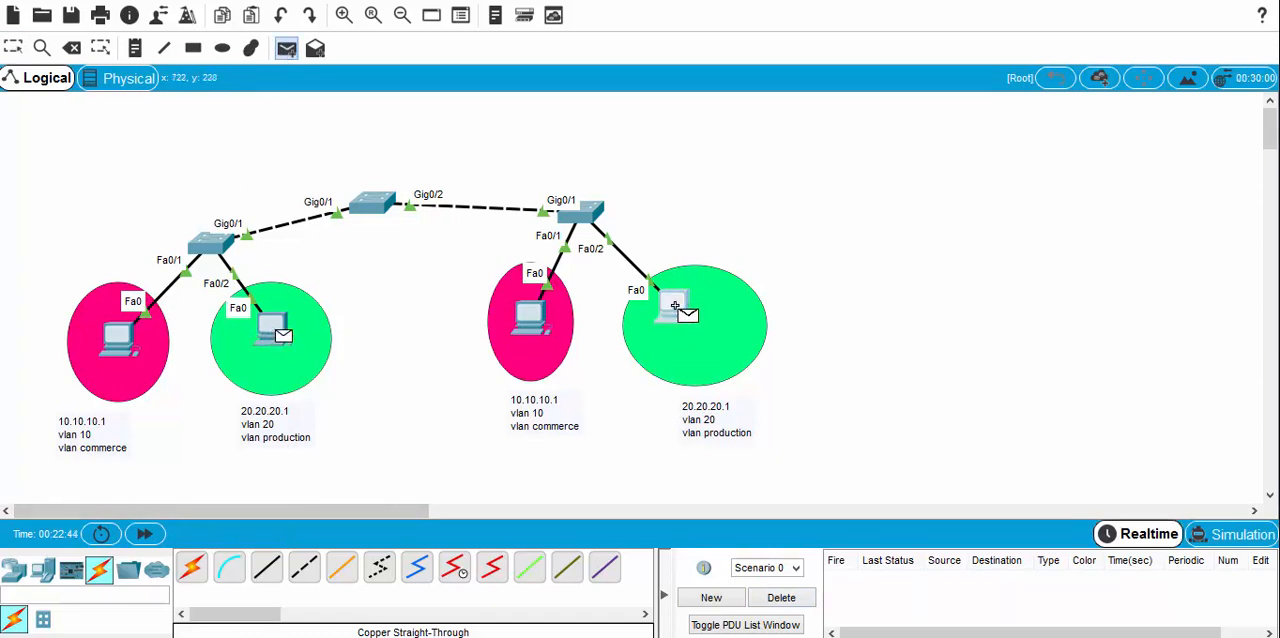
{"action": "left_click", "coordinate": [676, 306]}
{"action": "left_click", "coordinate": [286, 48]}
{"action": "left_click", "coordinate": [118, 338]}
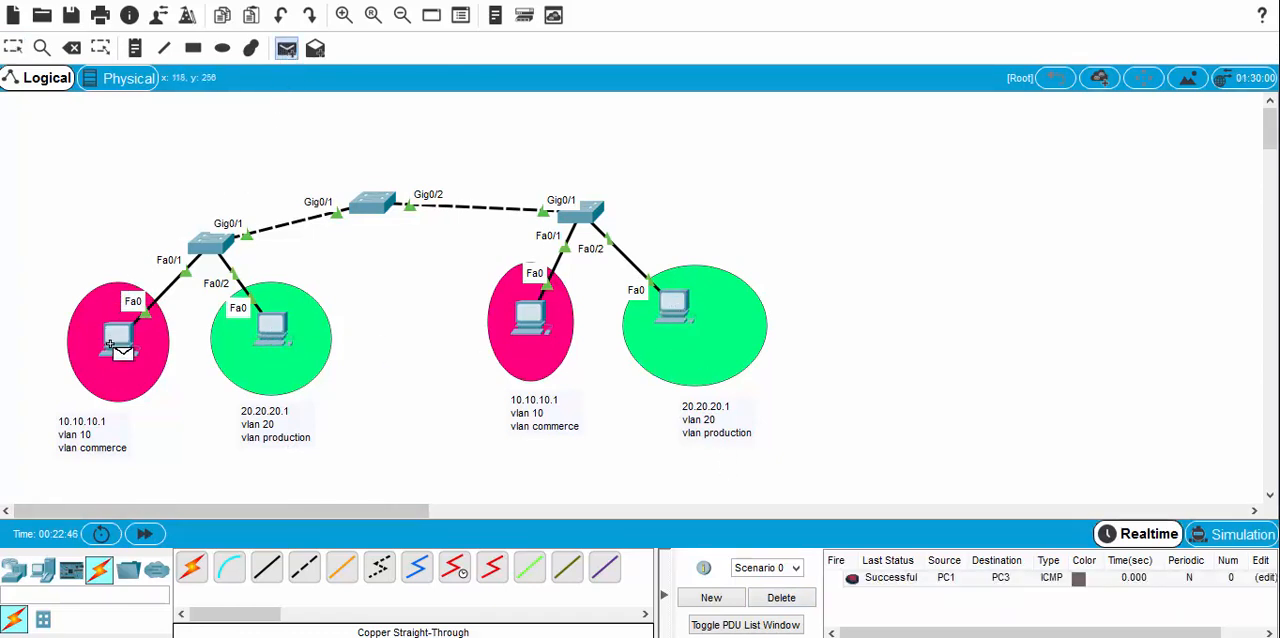
{"action": "left_click", "coordinate": [523, 322]}
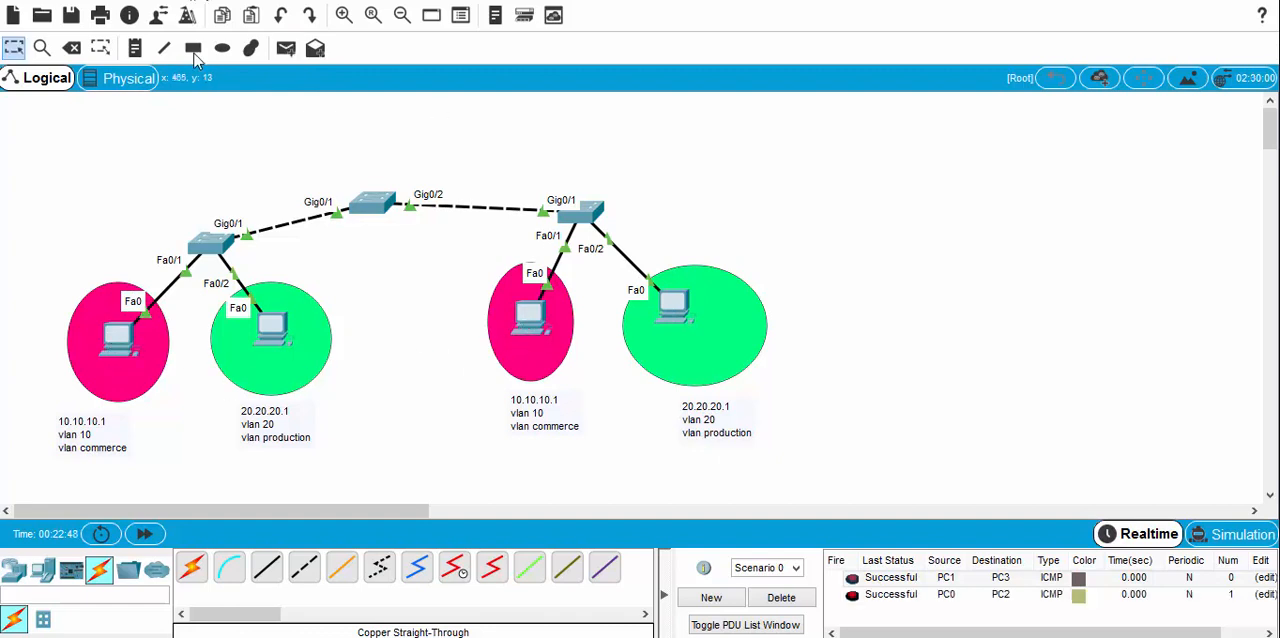
Step: Test inter-VLAN connectivity with a simple PDU from the right VLAN 10 PC to the right VLAN 20 PC, and delete the scenario's PDUs
{"action": "left_click", "coordinate": [286, 48]}
{"action": "left_click", "coordinate": [528, 318]}
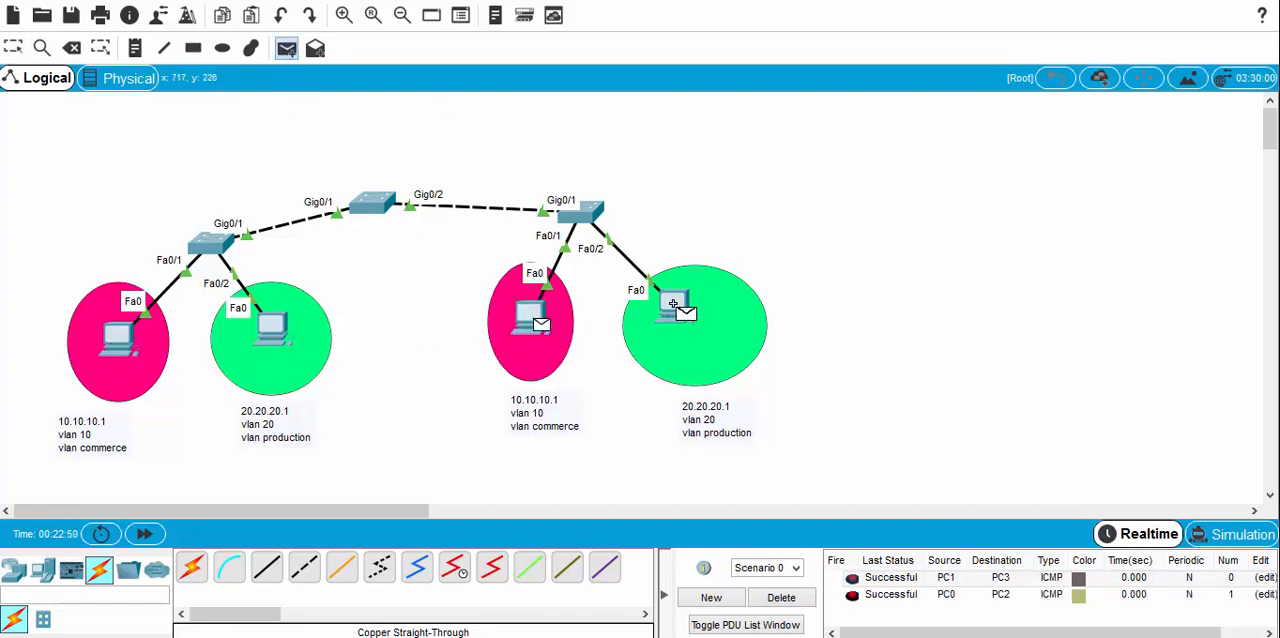
{"action": "left_click", "coordinate": [676, 306]}
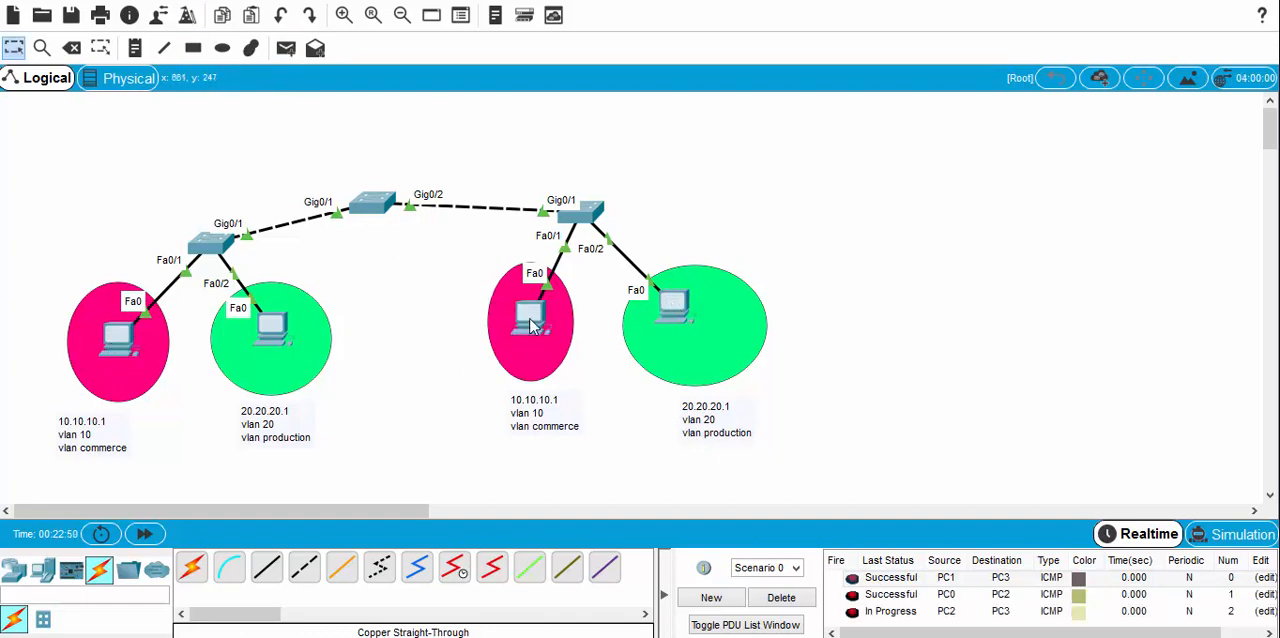
{"action": "left_click", "coordinate": [800, 600]}
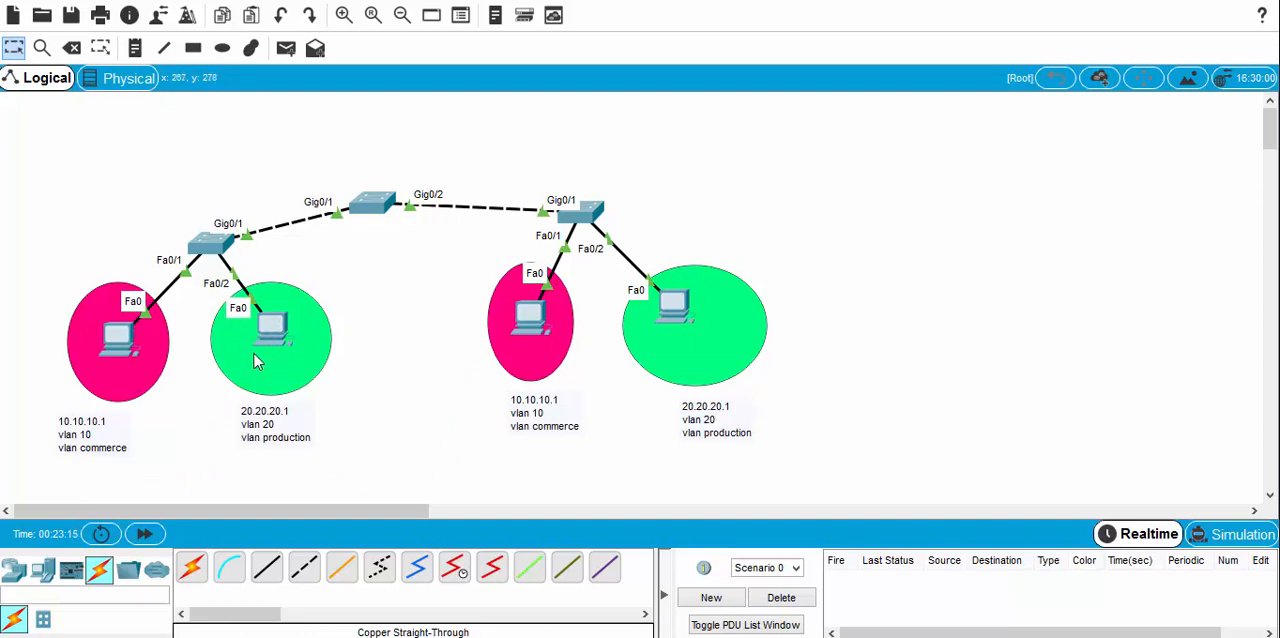
Step: Append the /8 prefix to the IP addresses in the labels of the two left PCs, giving 10.10.10.1/8 and 20.20.20.1/8
{"action": "double_click", "coordinate": [103, 428]}
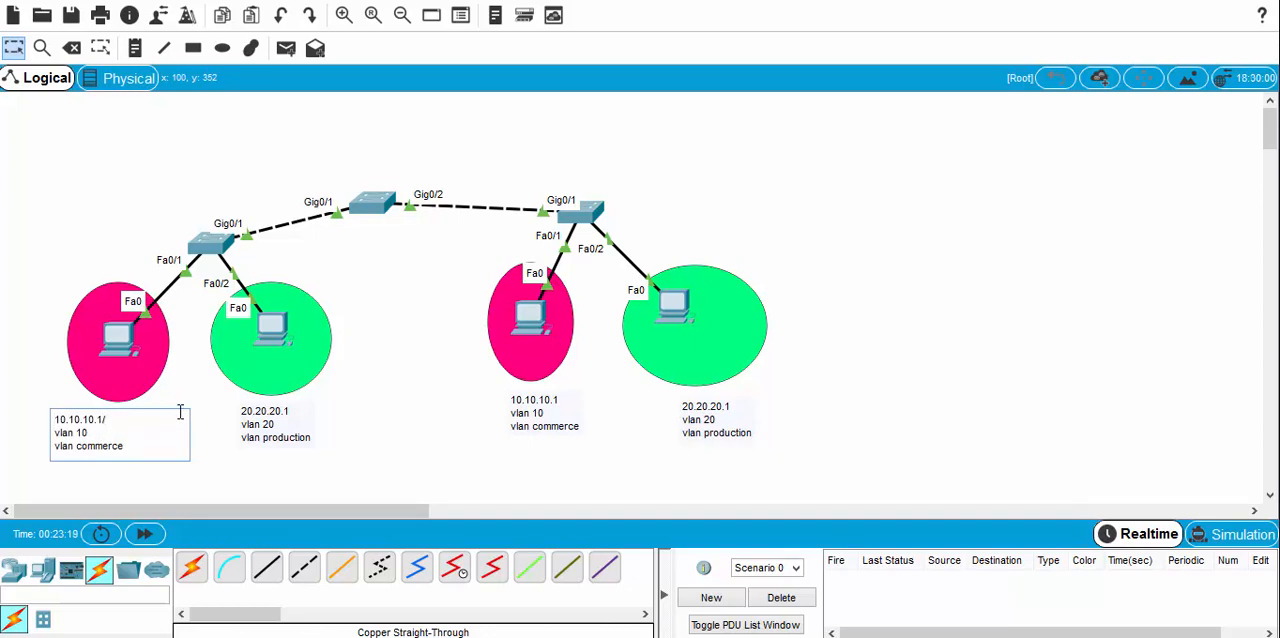
{"action": "double_click", "coordinate": [292, 419]}
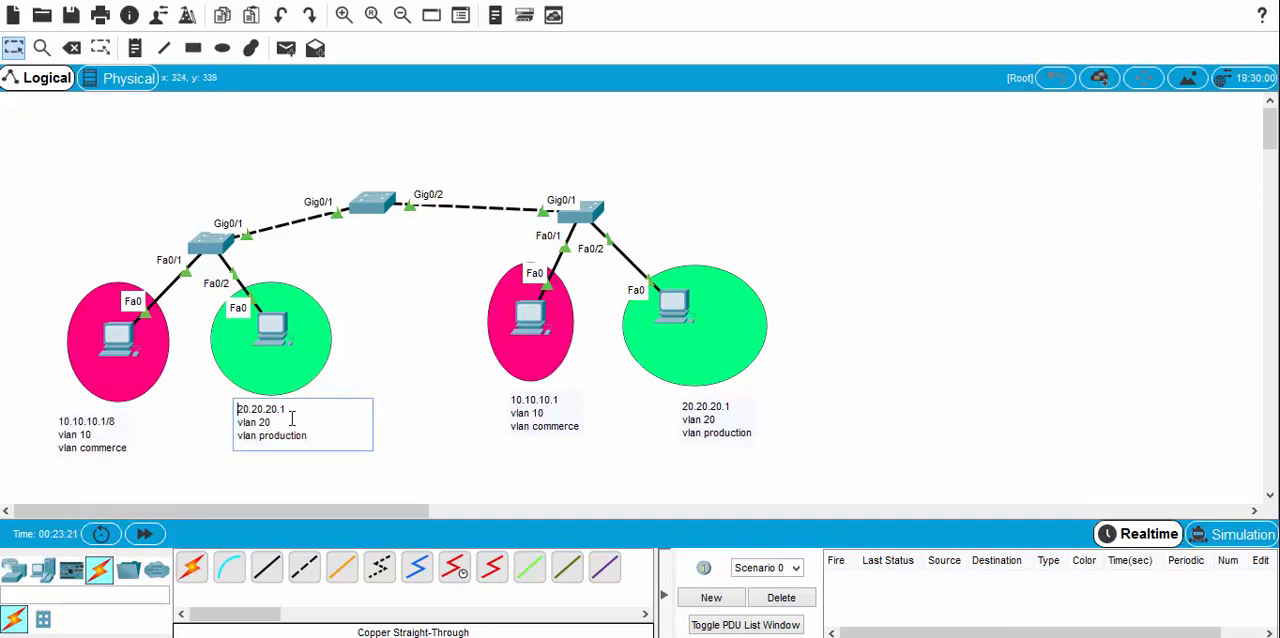
{"action": "type", "text": "/8"}
{"action": "left_click", "coordinate": [378, 347]}
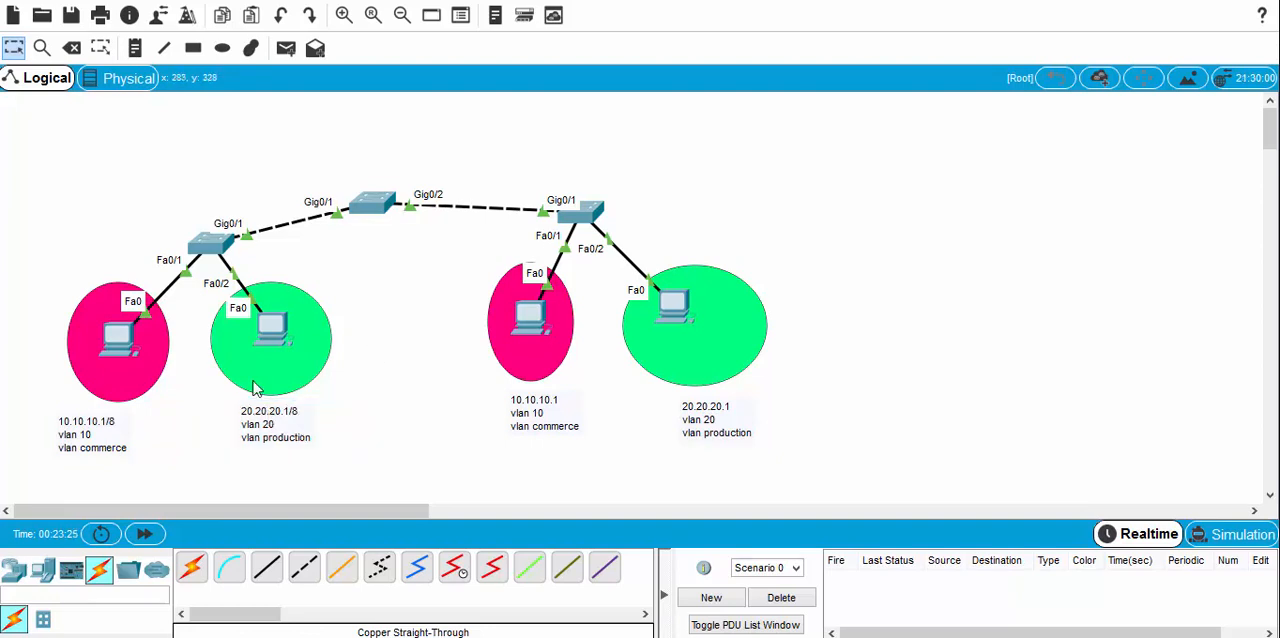
Step: Send a simple PDU from the left VLAN 10 PC to the left VLAN 20 PC, and delete the scenario's PDUs
{"action": "left_click", "coordinate": [286, 48]}
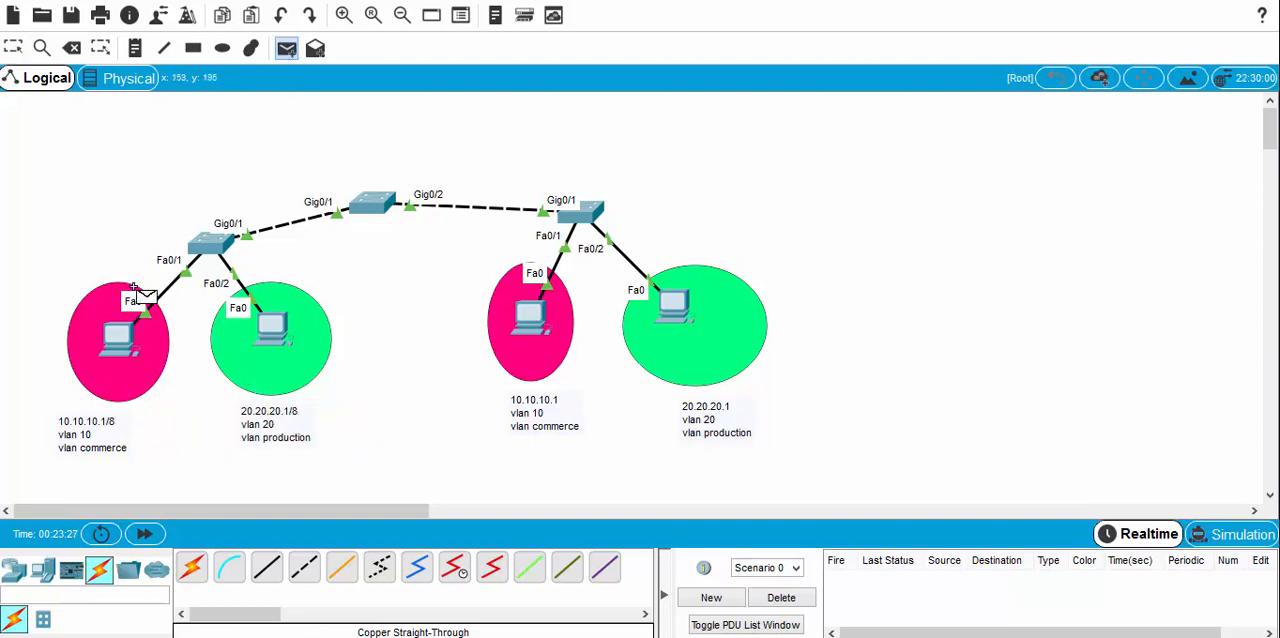
{"action": "left_click", "coordinate": [120, 336]}
{"action": "left_click", "coordinate": [276, 326]}
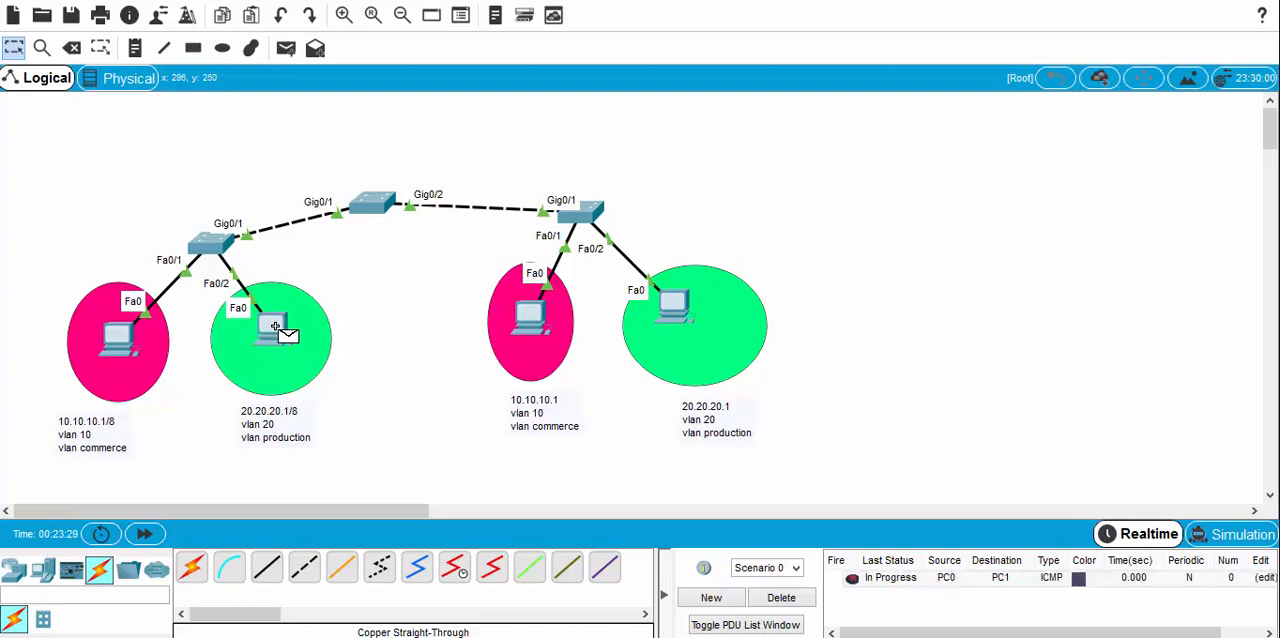
{"action": "left_click", "coordinate": [783, 598]}
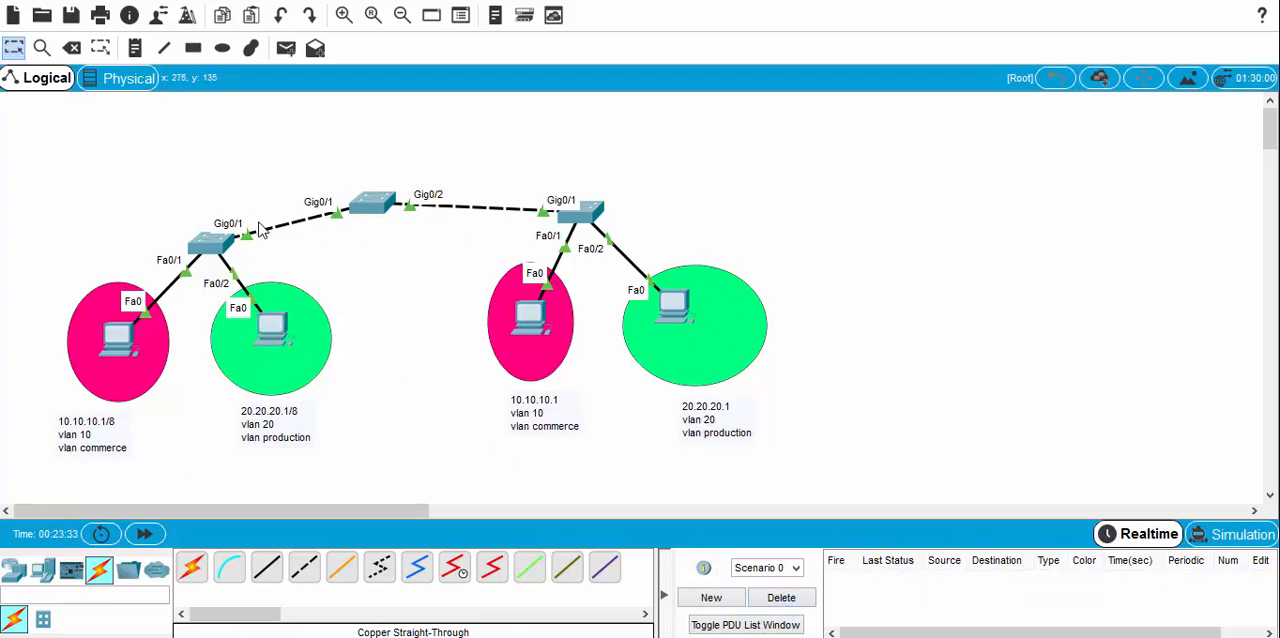
Step: Move the entire topology slightly down to free space above the central switch
{"action": "left_click_drag", "start_coordinate": [34, 188], "coordinate": [789, 453]}
{"action": "left_click_drag", "start_coordinate": [592, 211], "coordinate": [591, 234]}
{"action": "left_click", "coordinate": [517, 168]}
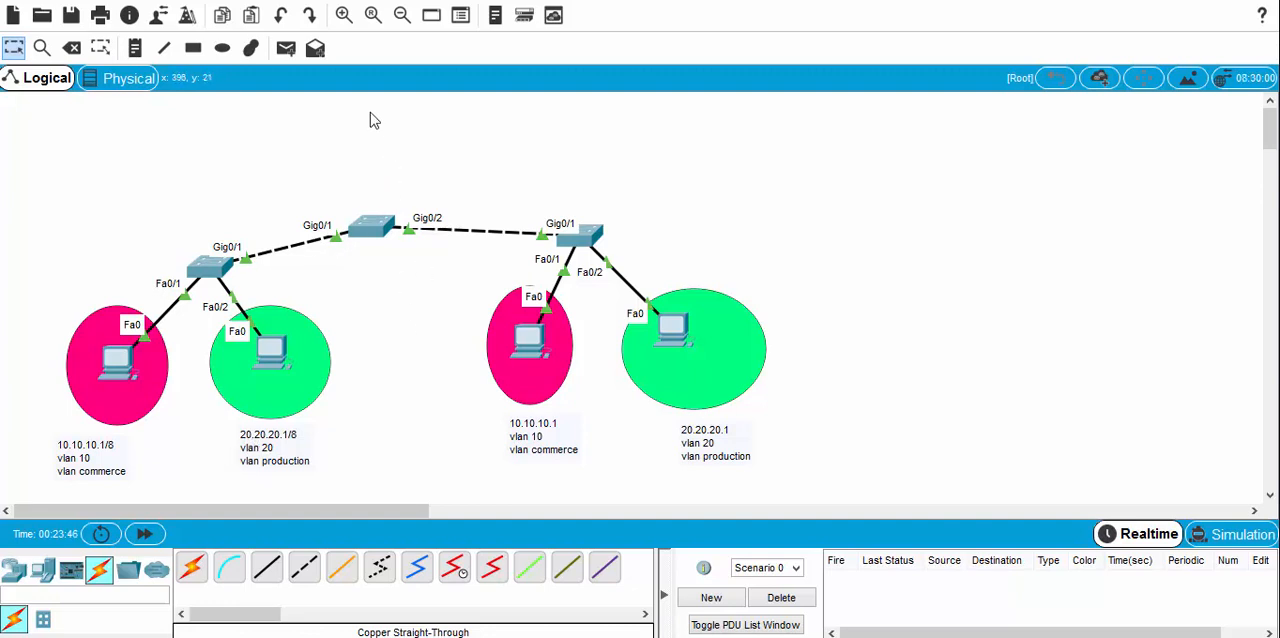
Step: Place an 1841 router above the central switch and align the router and switch vertically
{"action": "left_click", "coordinate": [14, 571]}
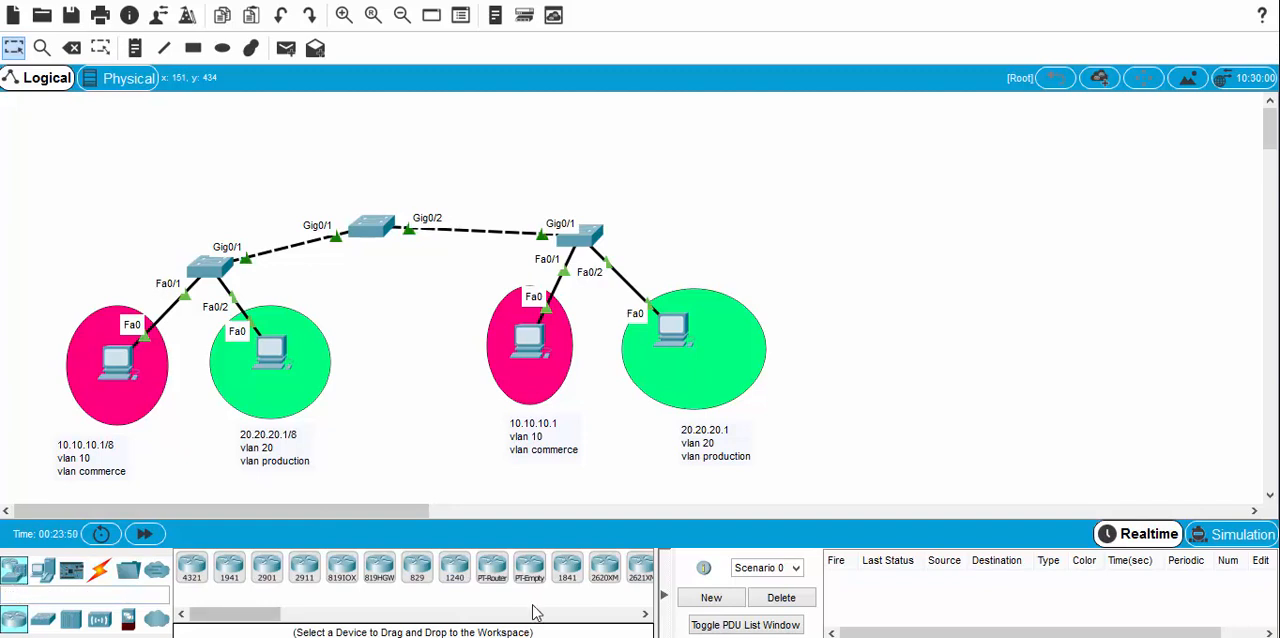
{"action": "left_click_drag", "start_coordinate": [572, 578], "coordinate": [379, 136]}
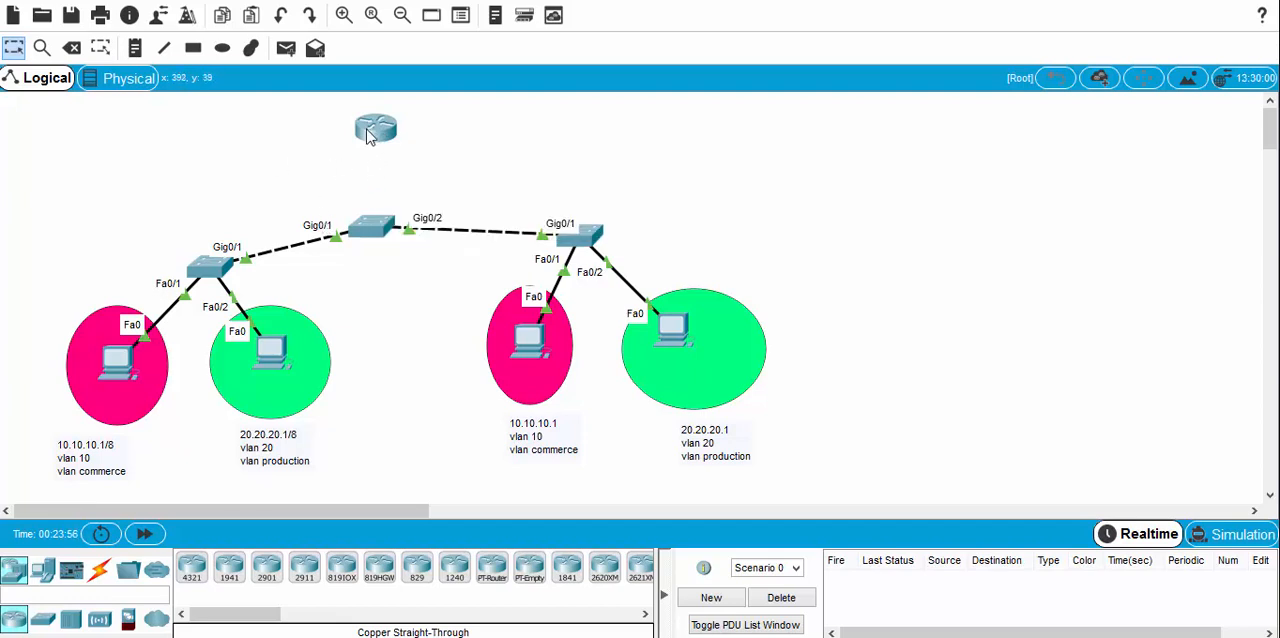
{"action": "mouse_move", "coordinate": [368, 133]}
{"action": "mouse_move", "coordinate": [381, 166]}
{"action": "left_click", "coordinate": [42, 618]}
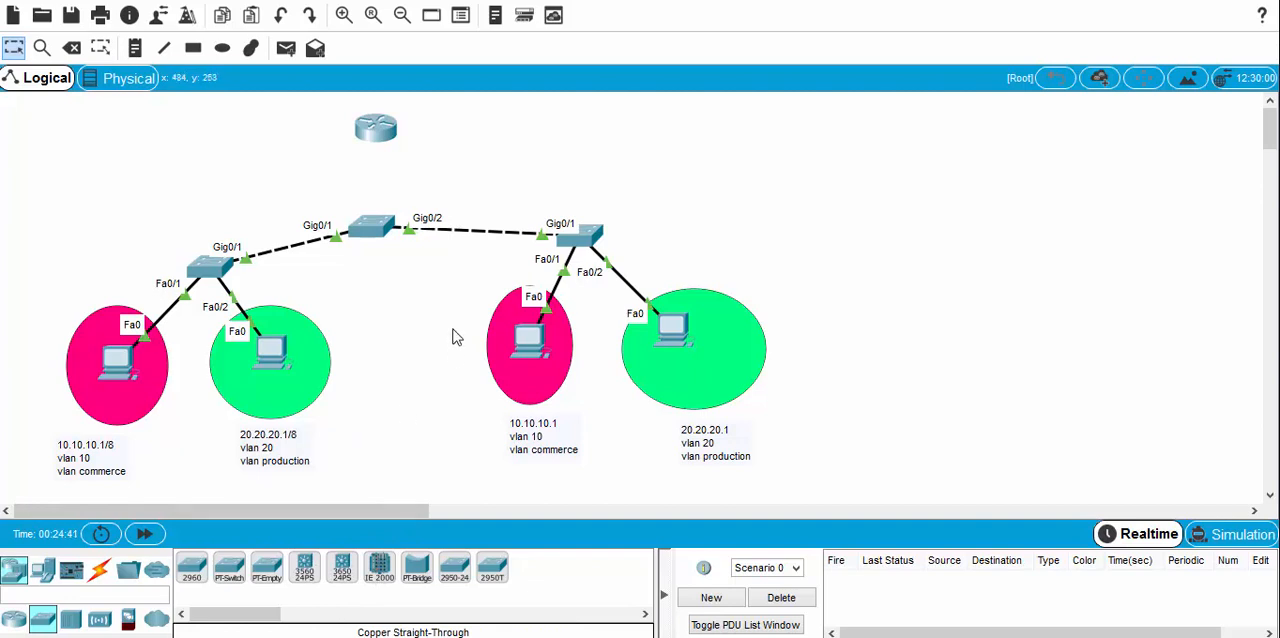
{"action": "left_click_drag", "start_coordinate": [384, 135], "coordinate": [395, 131]}
{"action": "left_click_drag", "start_coordinate": [375, 226], "coordinate": [389, 216]}
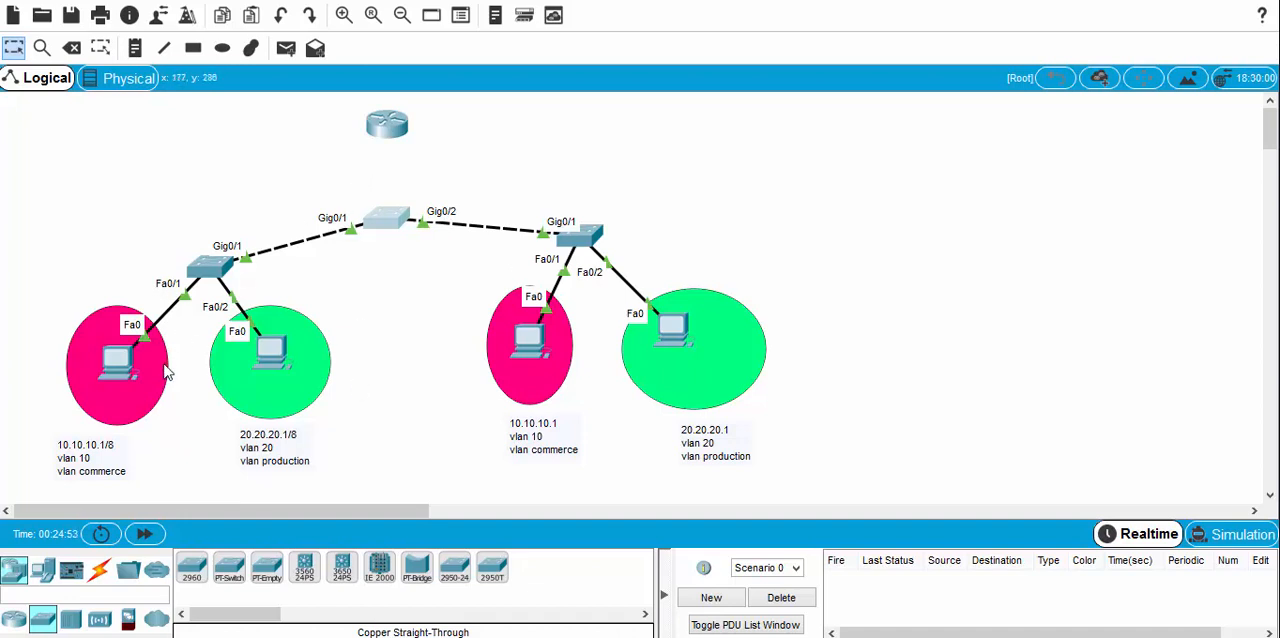
Step: Decline the initial configuration dialog in the new router's CLI and close its window
{"action": "left_click", "coordinate": [387, 124]}
{"action": "left_click", "coordinate": [514, 81]}
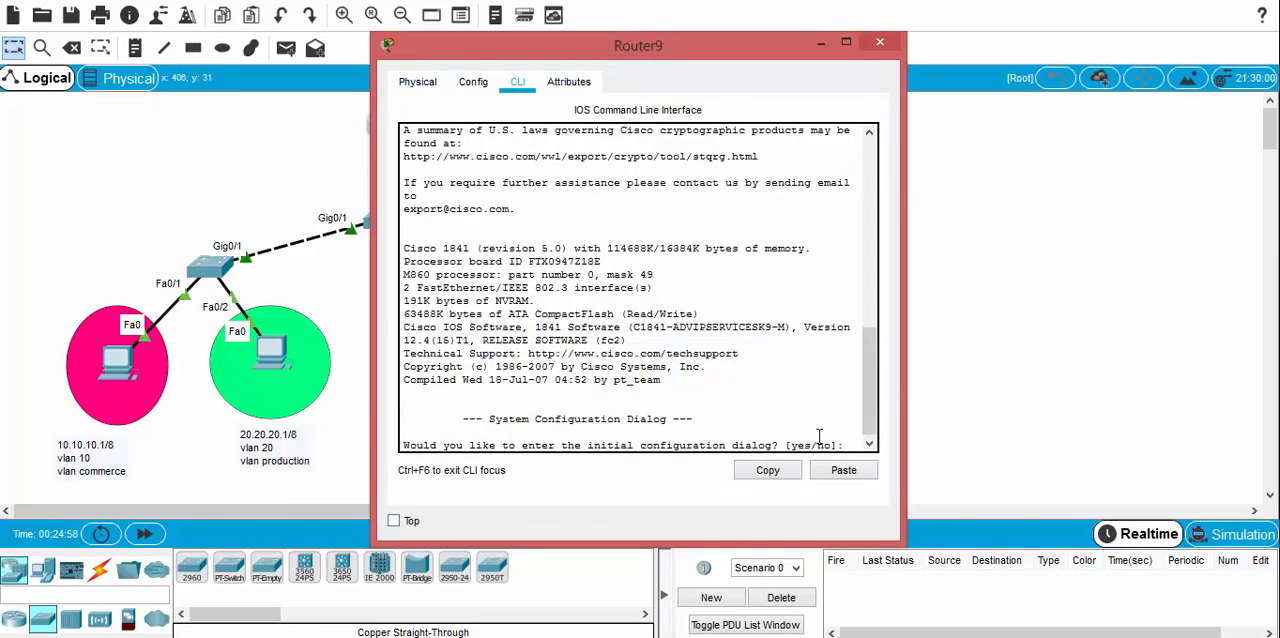
{"action": "type", "text": "no"}
{"action": "key", "text": "Return"}
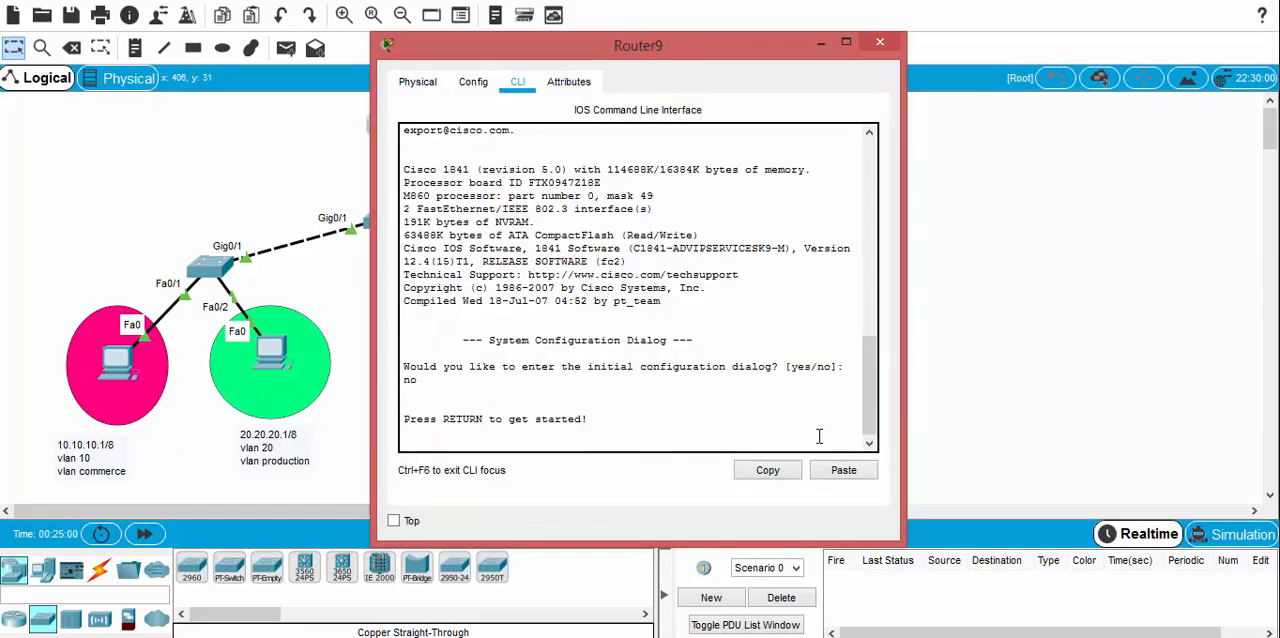
{"action": "key", "text": "Return"}
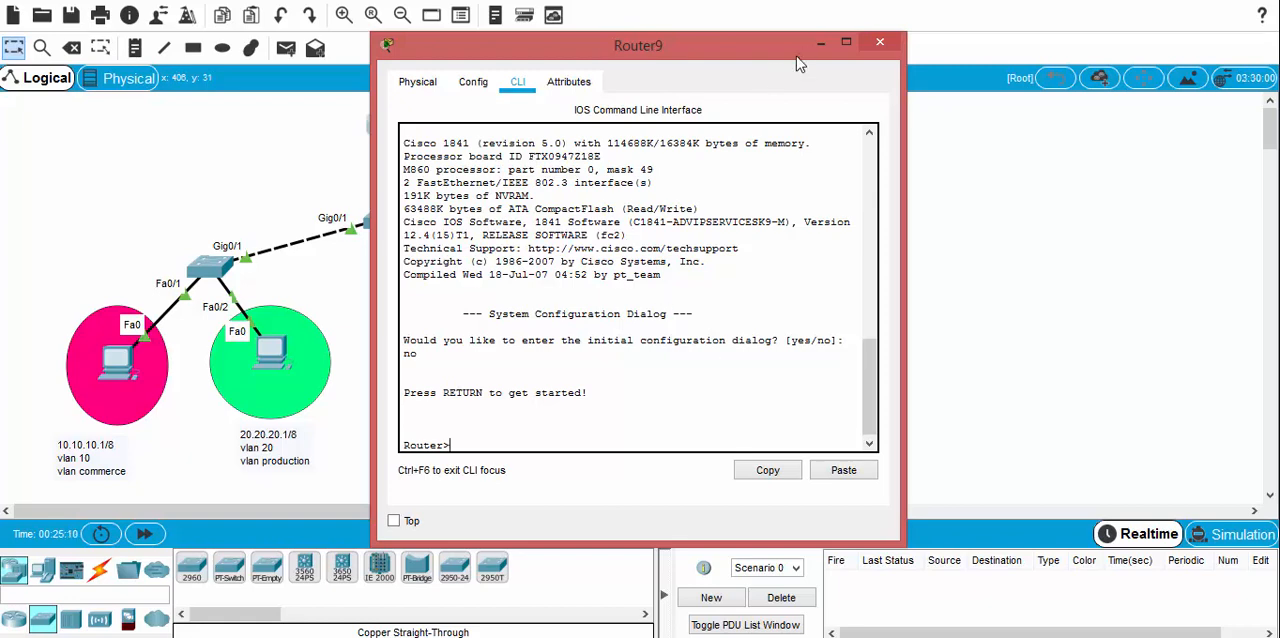
{"action": "left_click", "coordinate": [879, 42]}
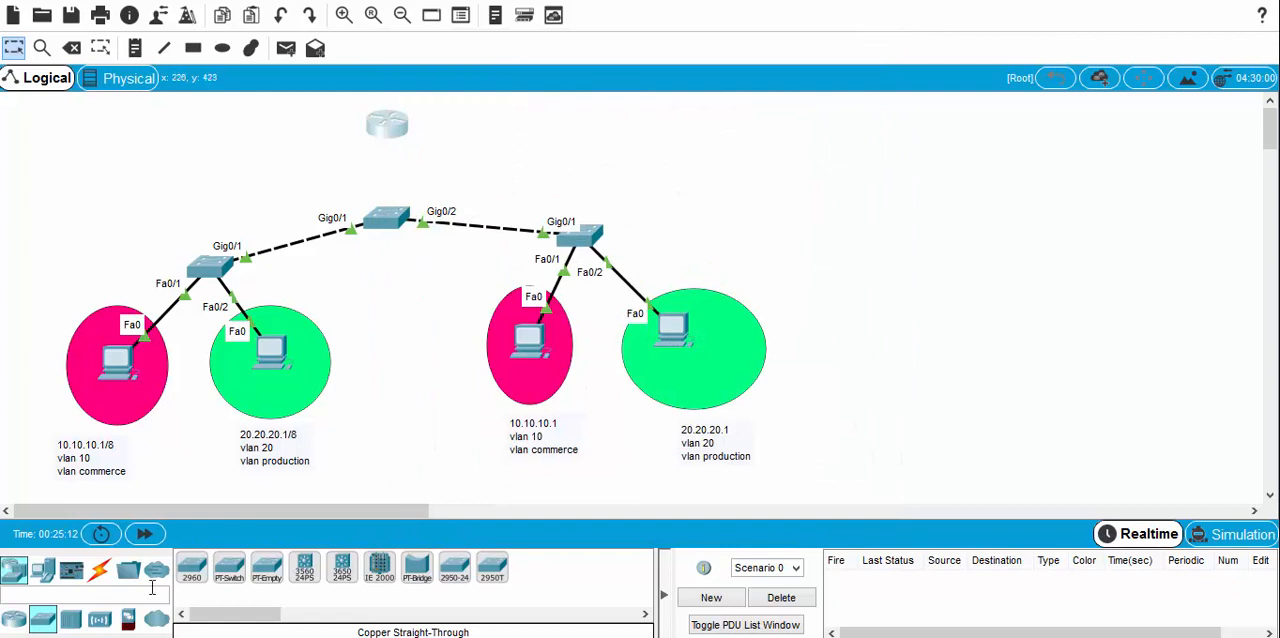
Step: Connect the central switch's FastEthernet0/1 to the router's FastEthernet0/1 with a copper straight-through cable, and move the router slightly up
{"action": "left_click", "coordinate": [99, 569]}
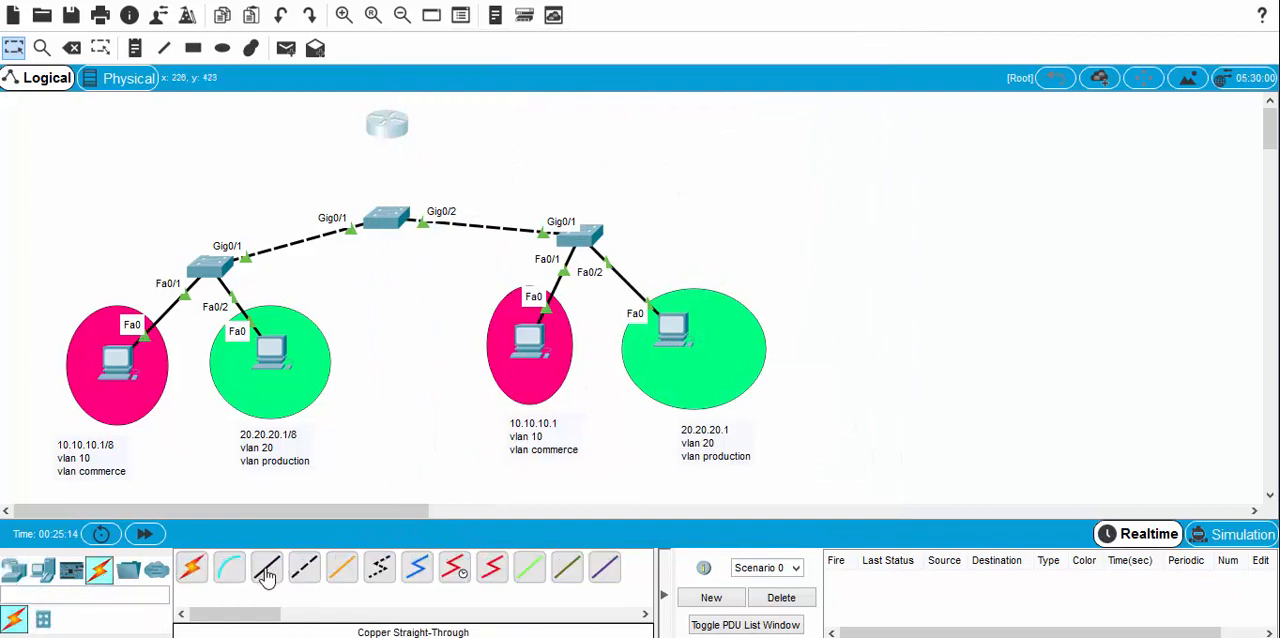
{"action": "left_click", "coordinate": [266, 577]}
{"action": "left_click", "coordinate": [382, 127]}
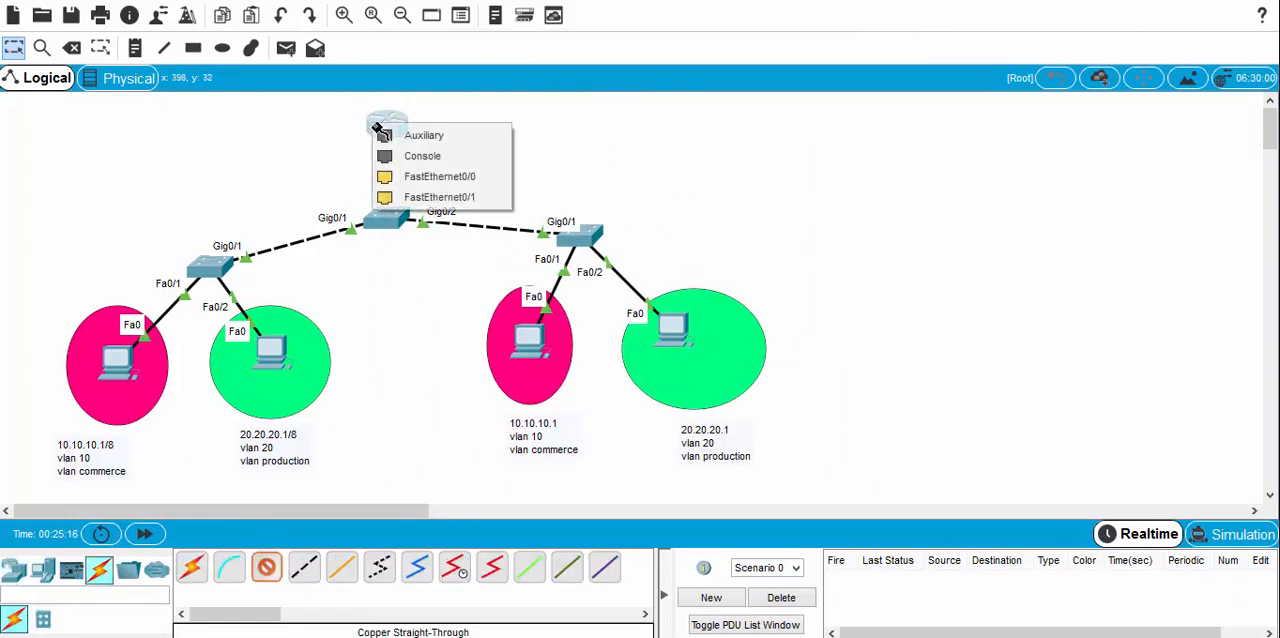
{"action": "left_click", "coordinate": [380, 222]}
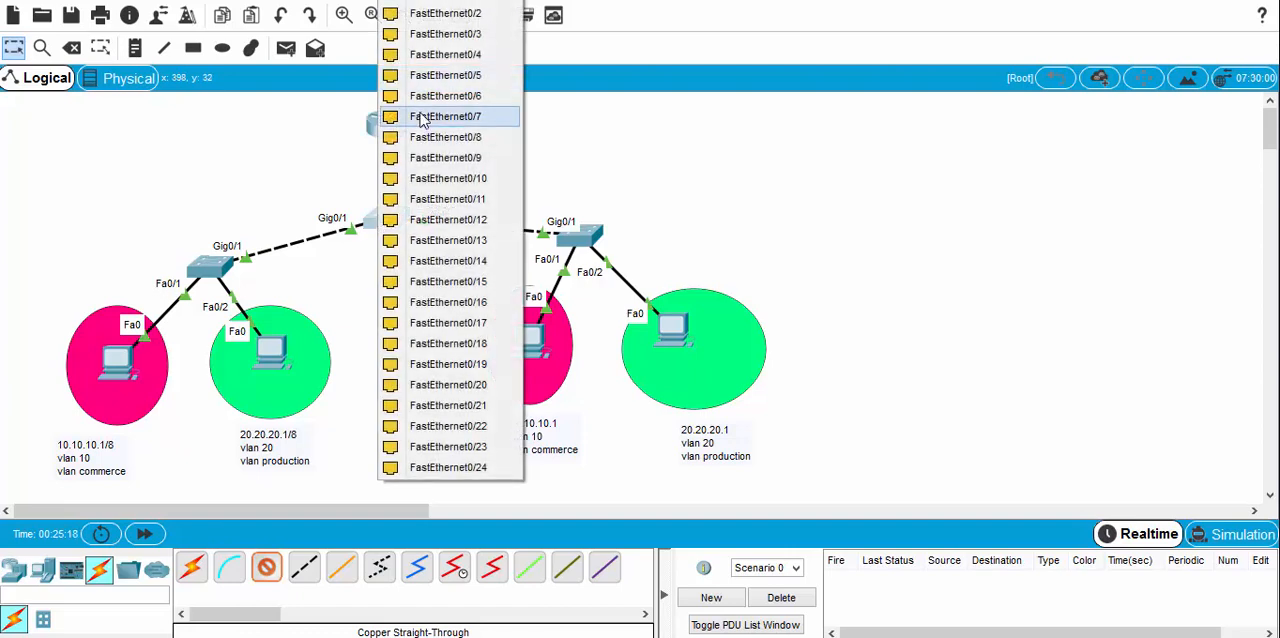
{"action": "left_click", "coordinate": [443, 5]}
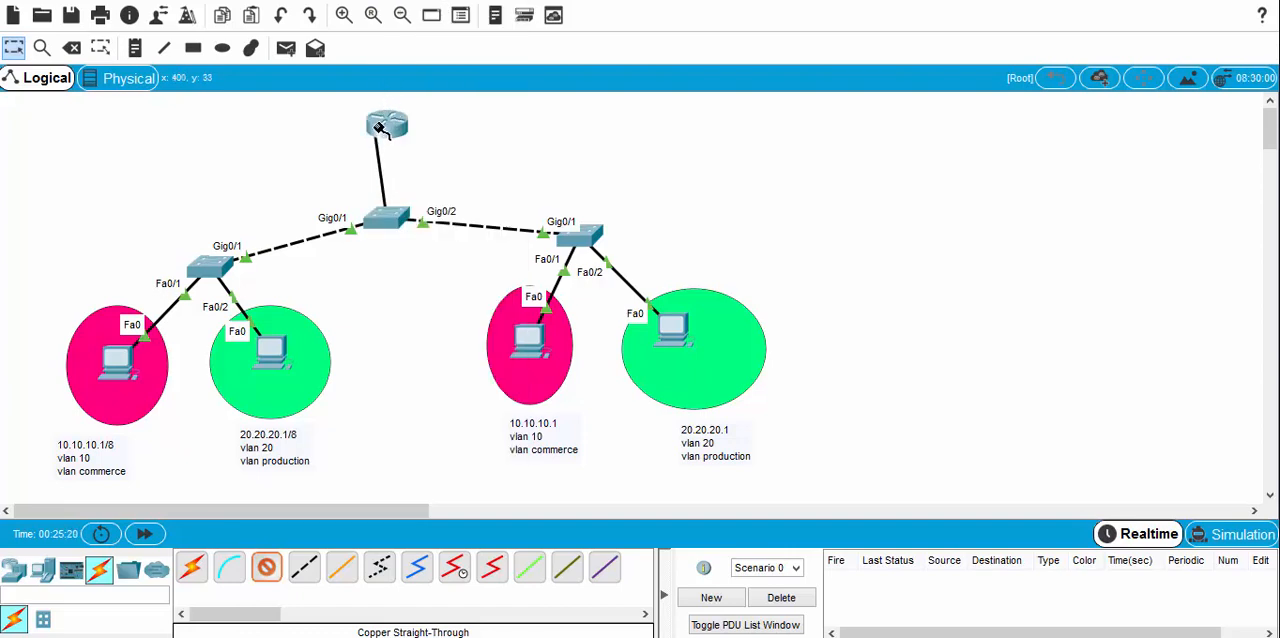
{"action": "left_click", "coordinate": [383, 125]}
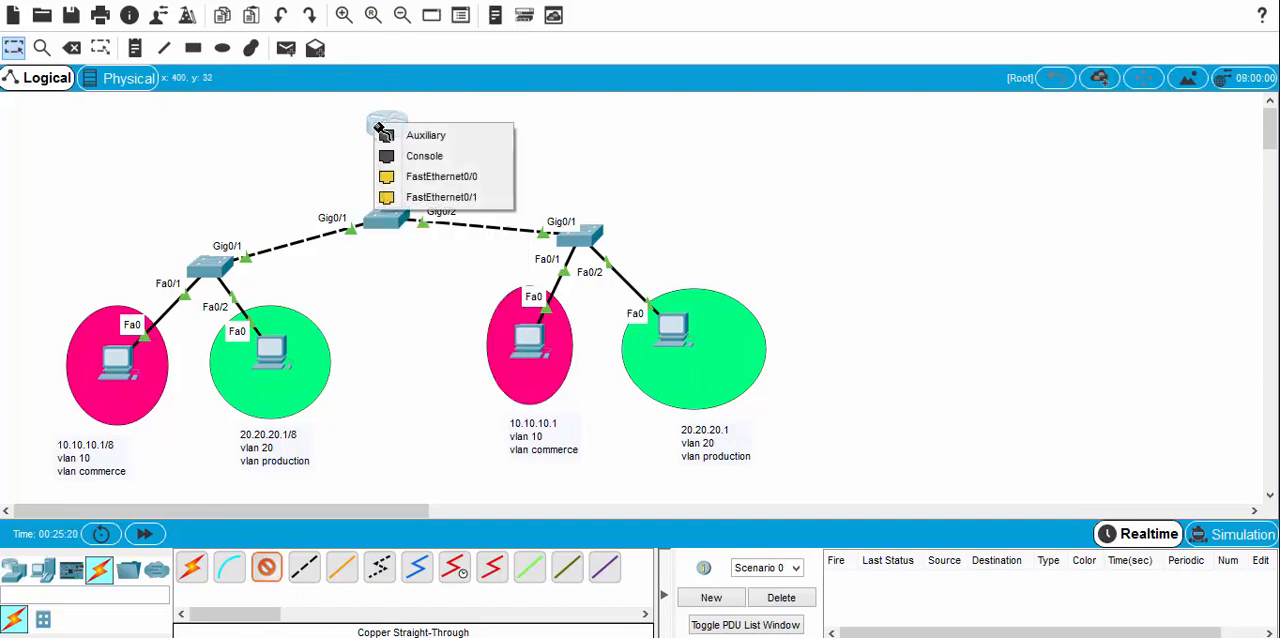
{"action": "left_click", "coordinate": [418, 197]}
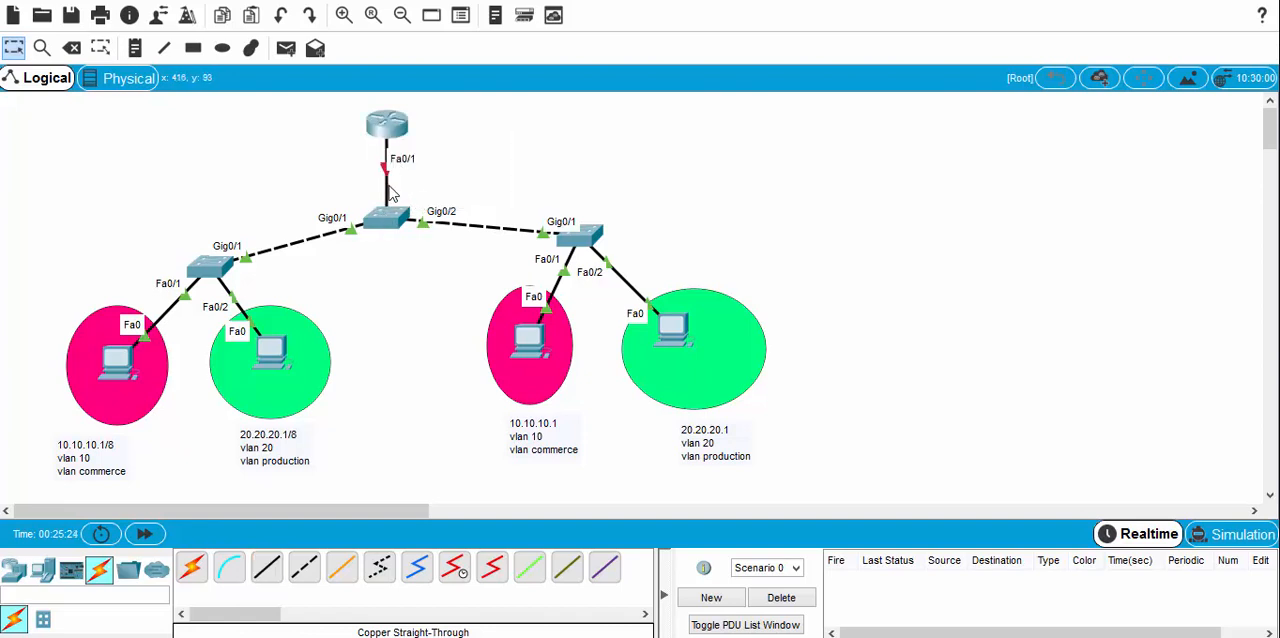
{"action": "left_click_drag", "start_coordinate": [390, 141], "coordinate": [391, 118]}
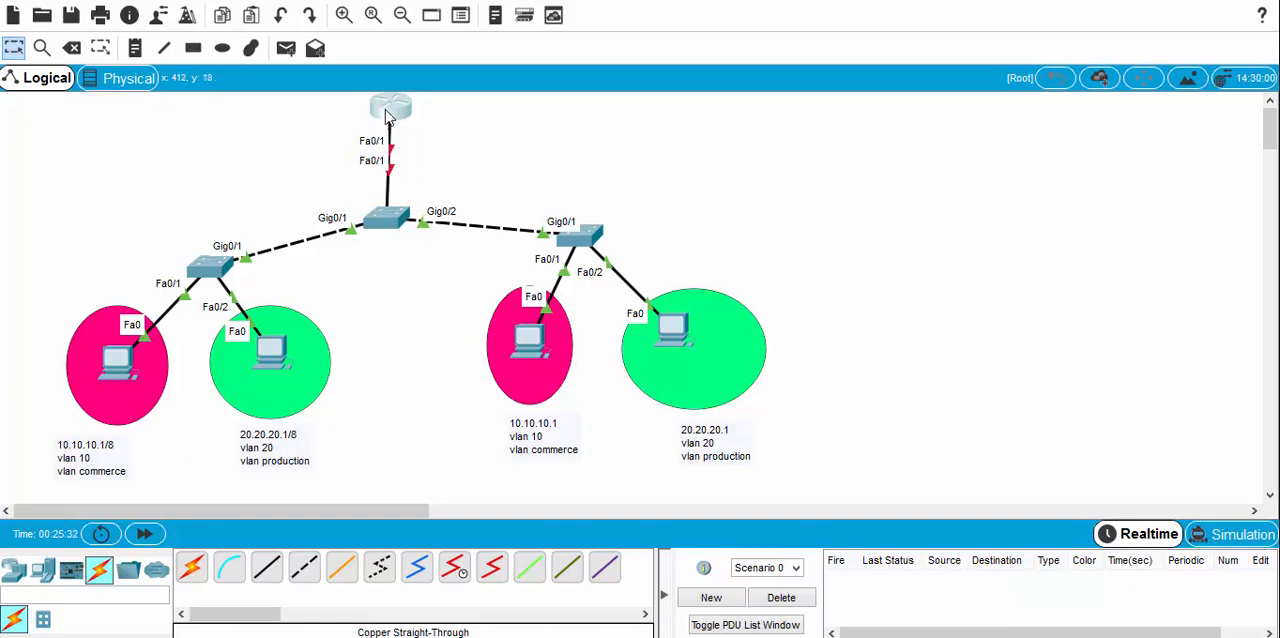
Step: Open the new router's CLI beside the topology and enter global configuration mode
{"action": "left_click", "coordinate": [389, 112]}
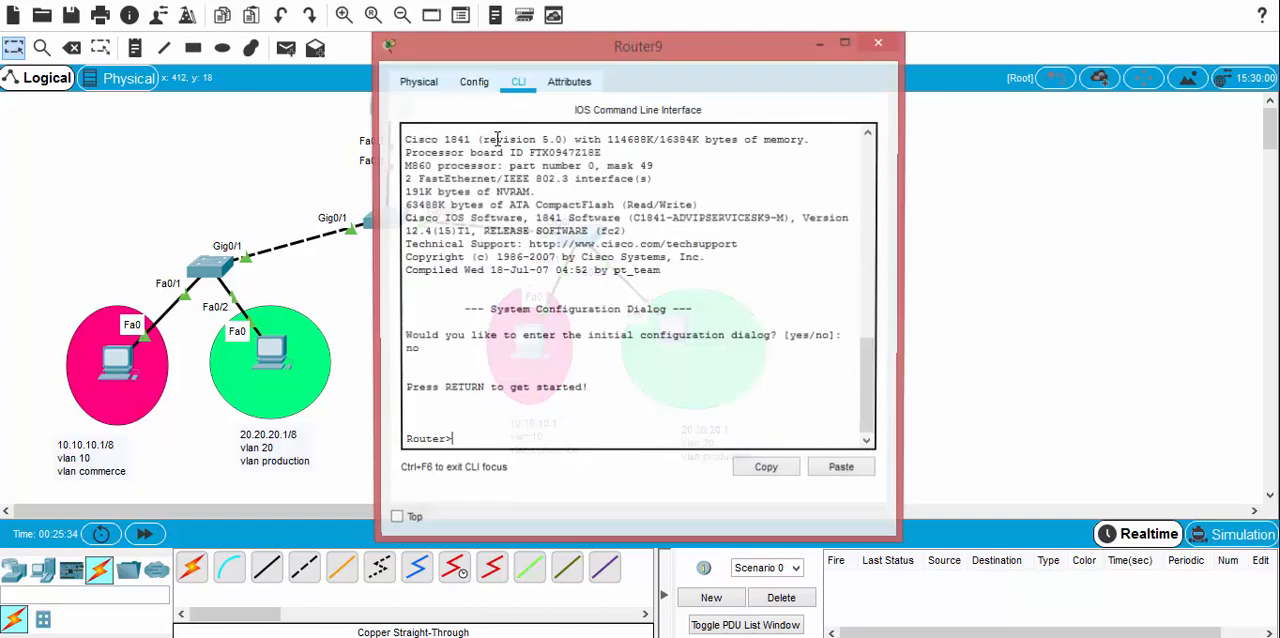
{"action": "left_click_drag", "start_coordinate": [479, 44], "coordinate": [731, 41]}
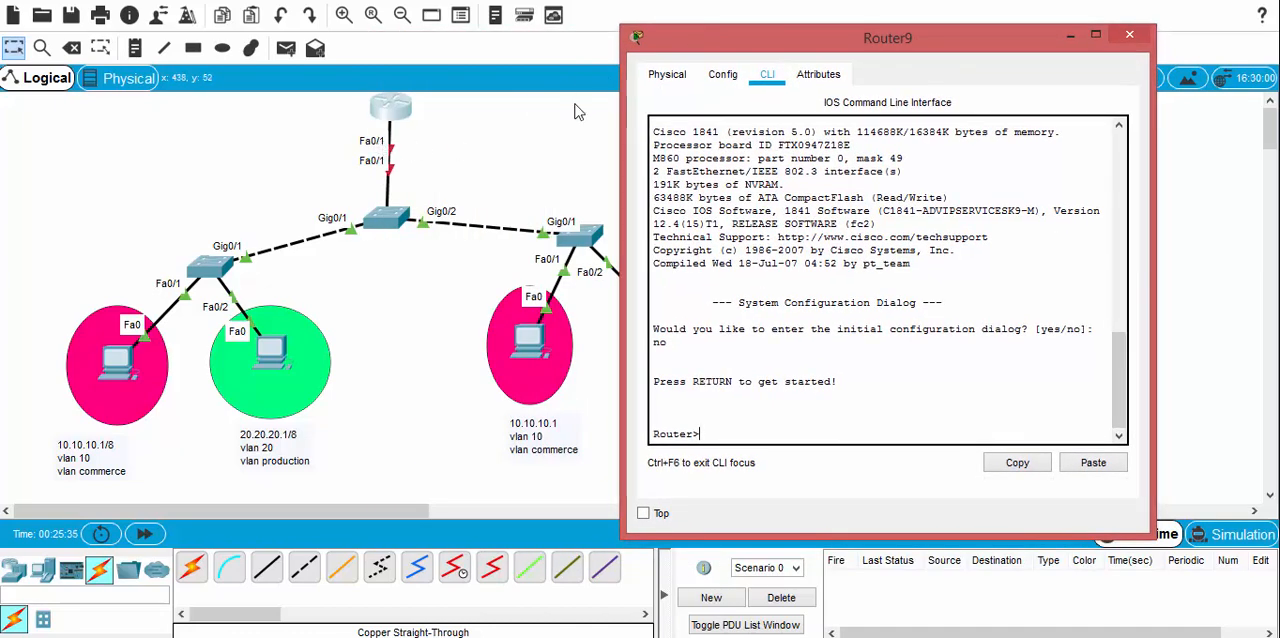
{"action": "type", "text": "ena"}
{"action": "key", "text": "Tab"}
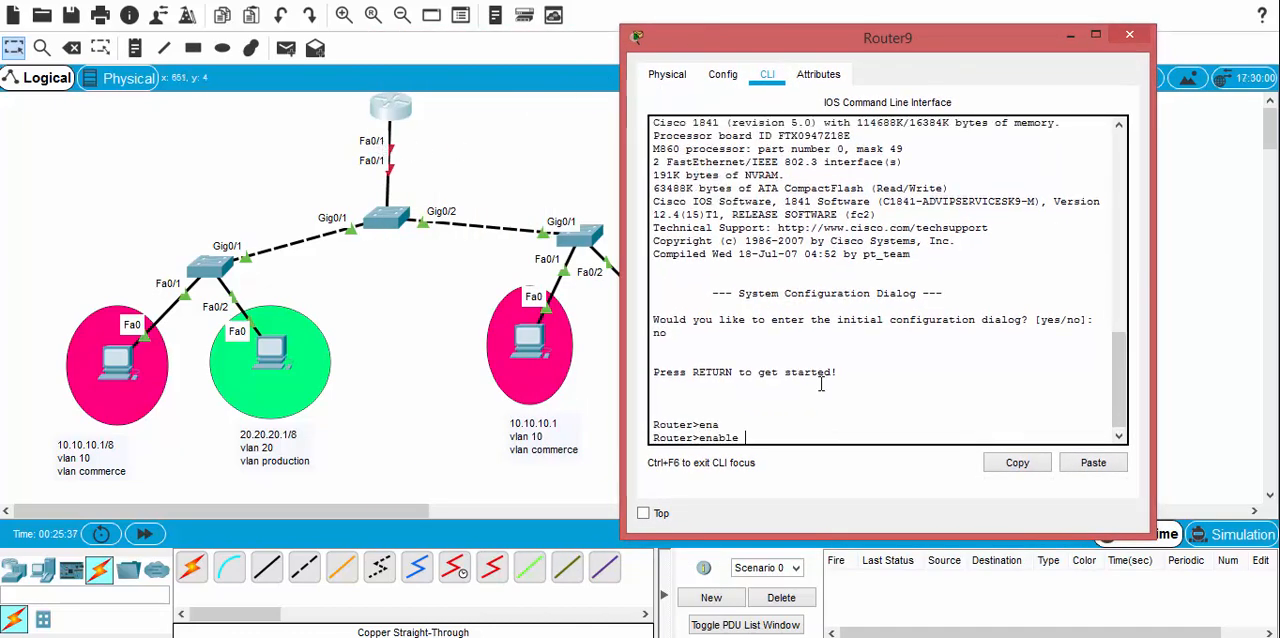
{"action": "key", "text": "Return"}
{"action": "type", "text": "conf t"}
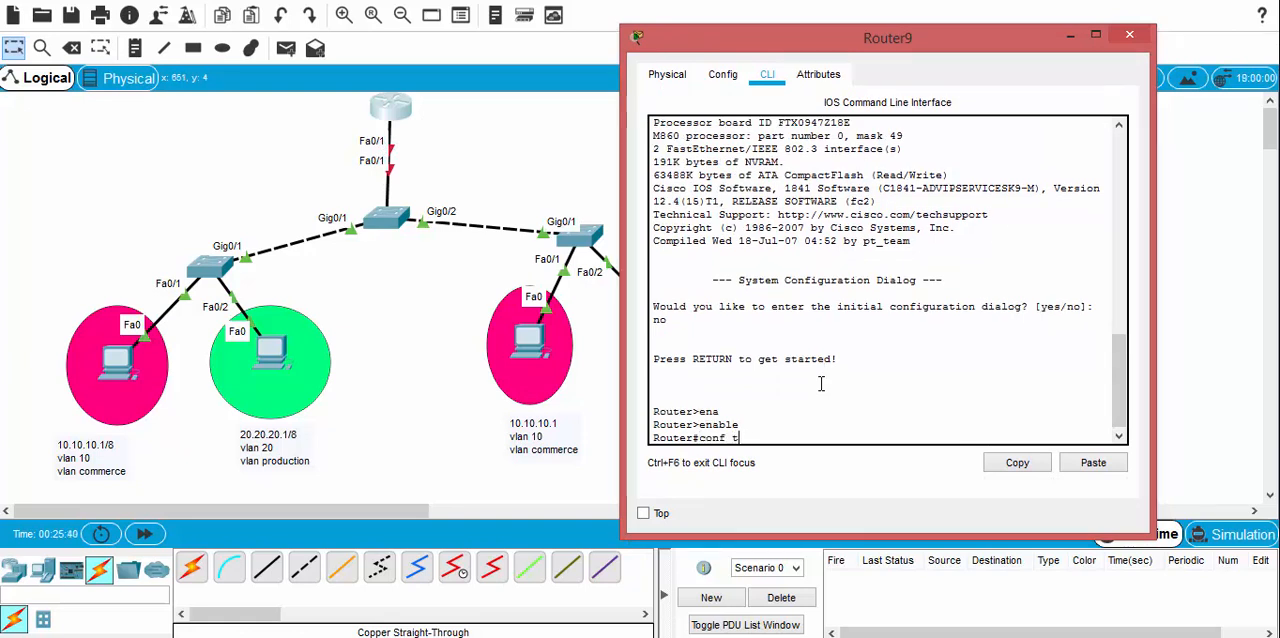
{"action": "key", "text": "Return"}
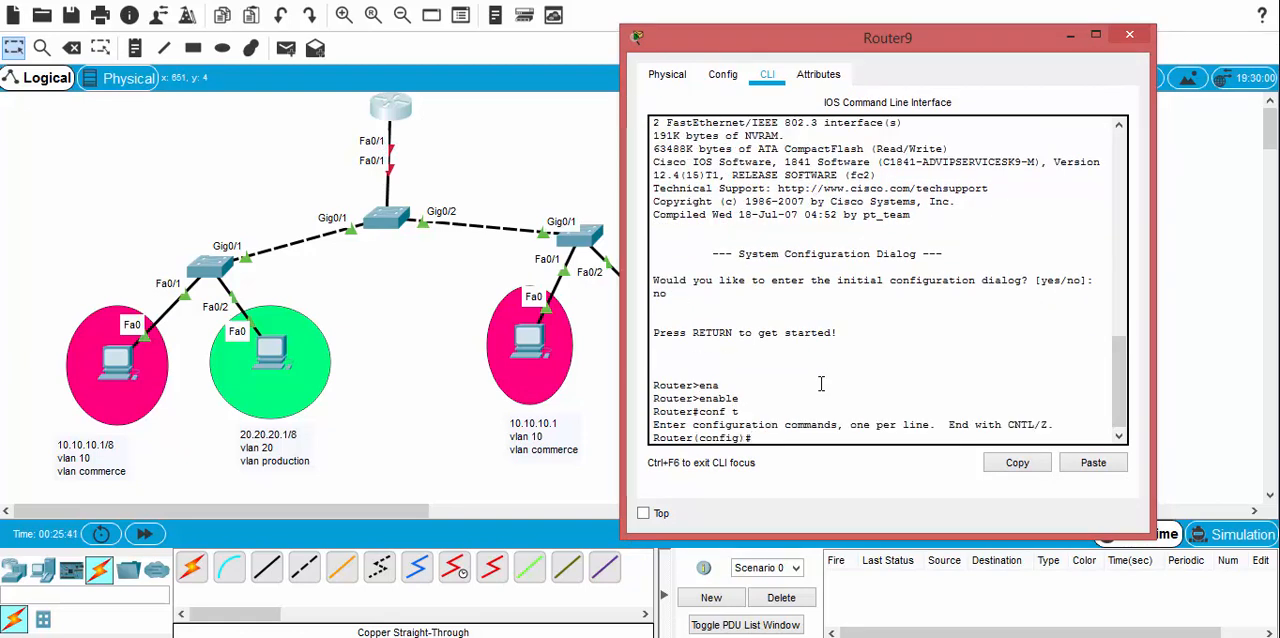
Step: Enter interface configuration mode for FastEthernet 0/1 on the router
{"action": "type", "text": "interf"}
{"action": "key", "text": "Tab"}
{"action": "type", "text": "fa"}
{"action": "key", "text": "Tab"}
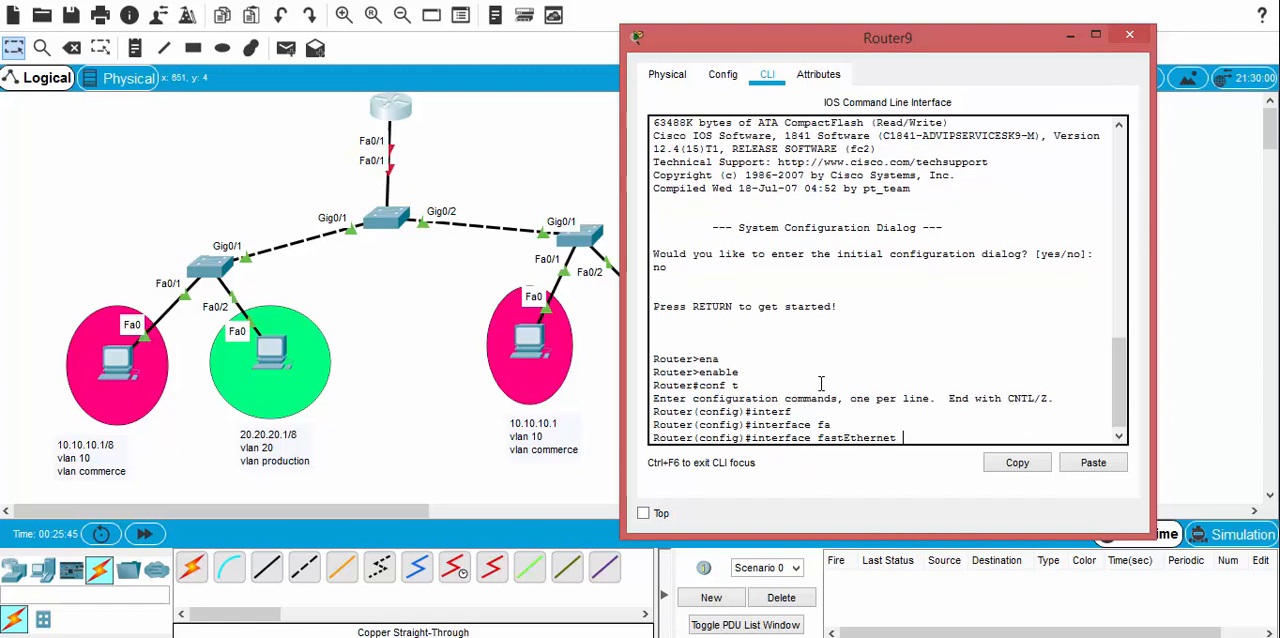
{"action": "type", "text": "0/1"}
{"action": "key", "text": "Return"}
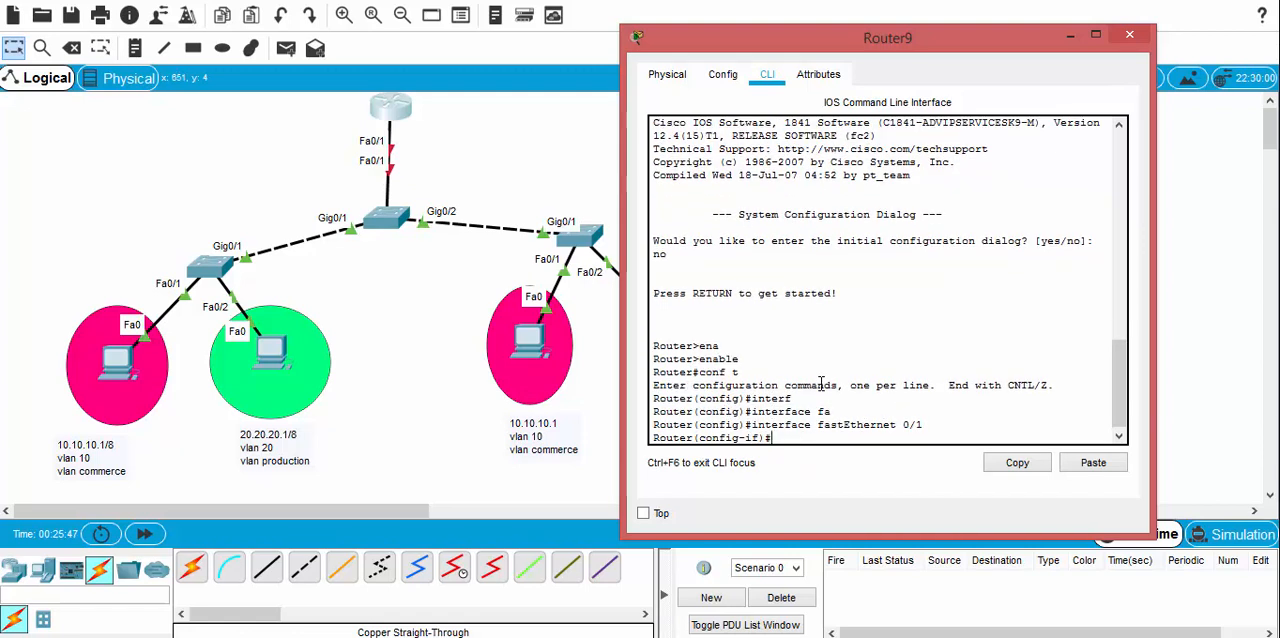
Step: Assign IP address 10.10.10.10 with mask 255.0.0.0 to the router's FastEthernet 0/1 interface
{"action": "type", "text": "ip add"}
{"action": "key", "text": "Tab"}
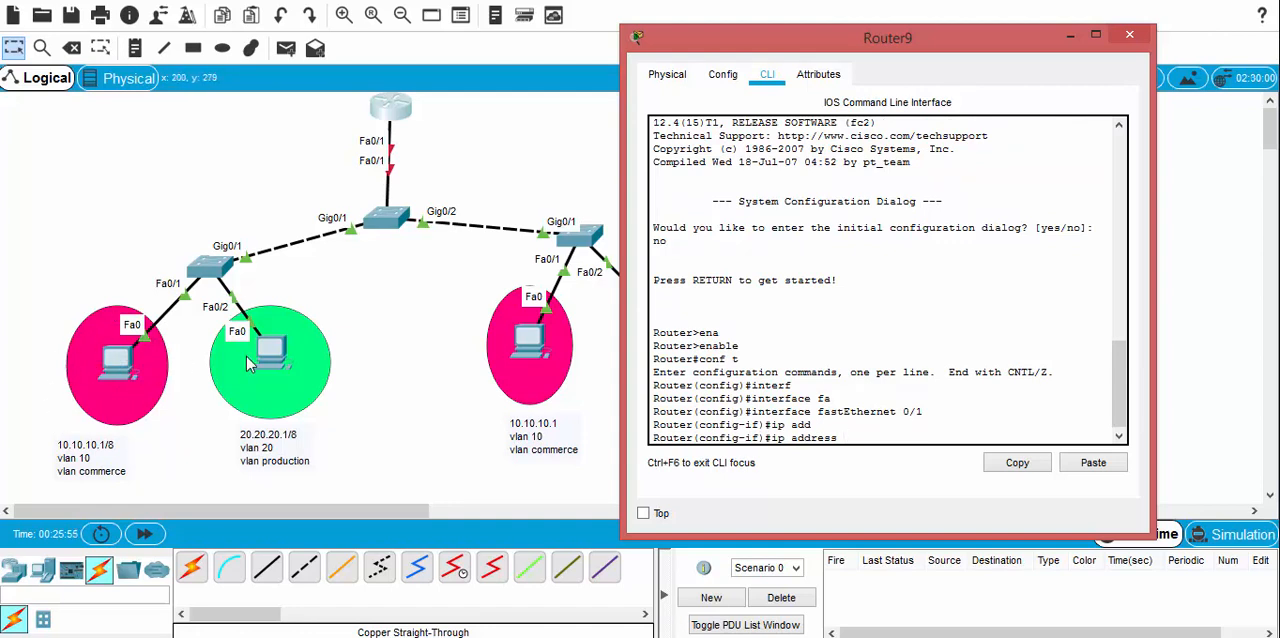
{"action": "type", "text": "10.10.10.10 255.0.0.0"}
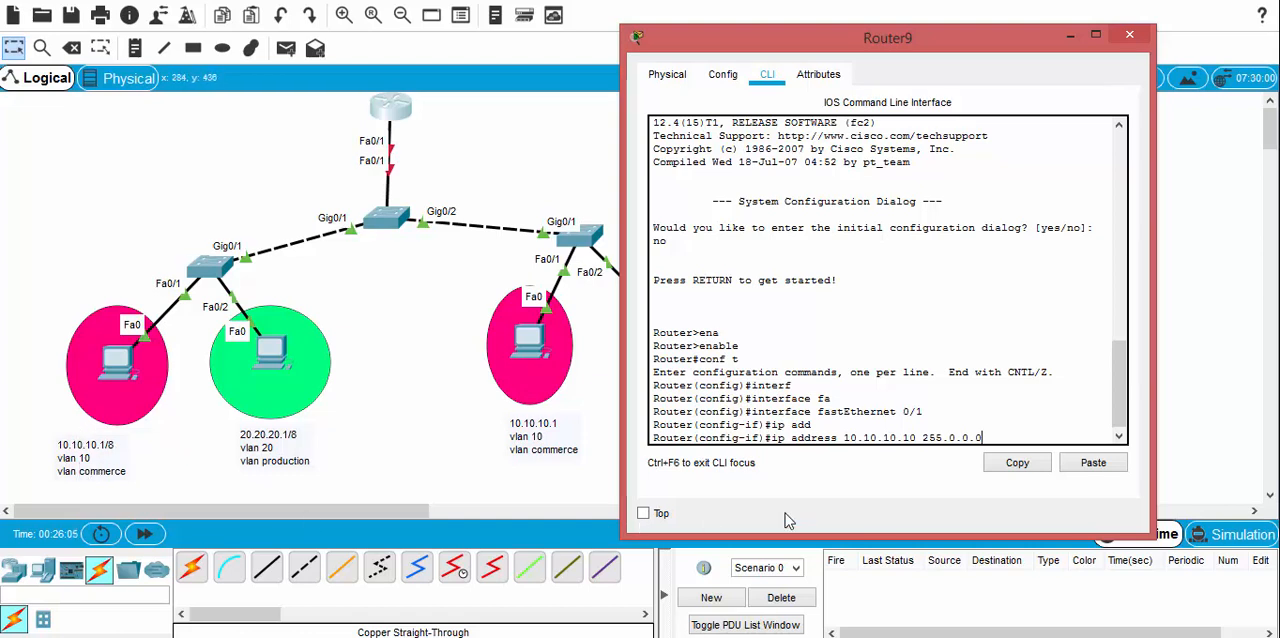
{"action": "key", "text": "Return"}
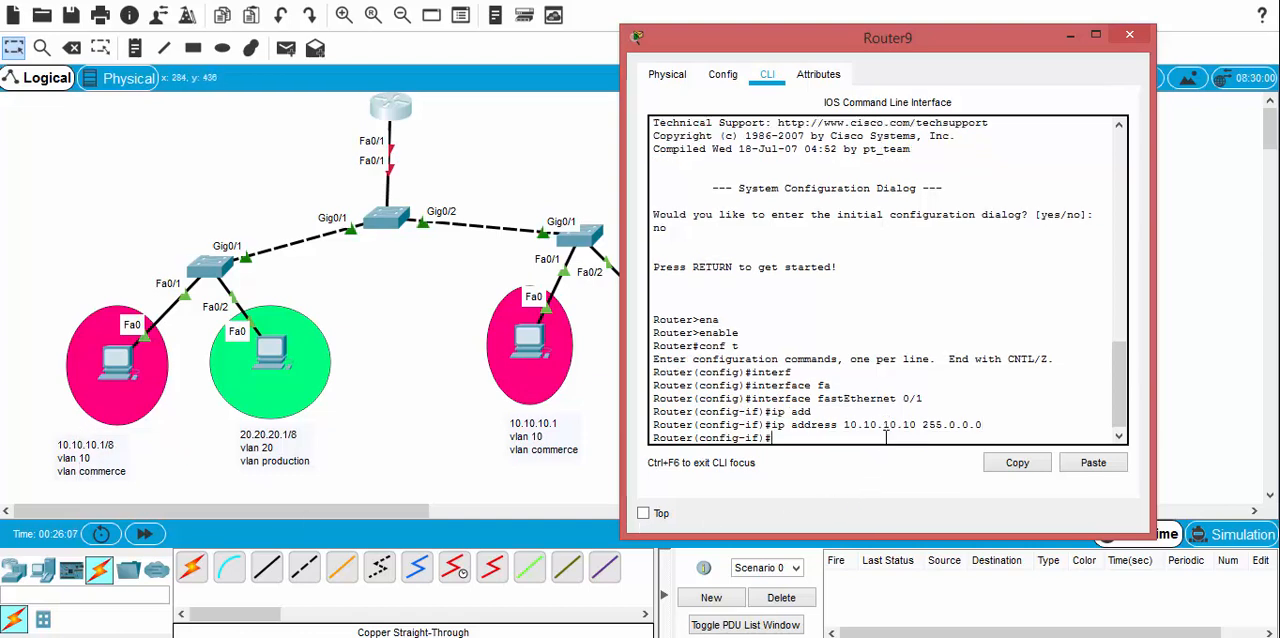
Step: Enable the router's FastEthernet 0/1 interface with the no shutdown command
{"action": "type", "text": "no shu"}
{"action": "key", "text": "Tab"}
{"action": "key", "text": "Return"}
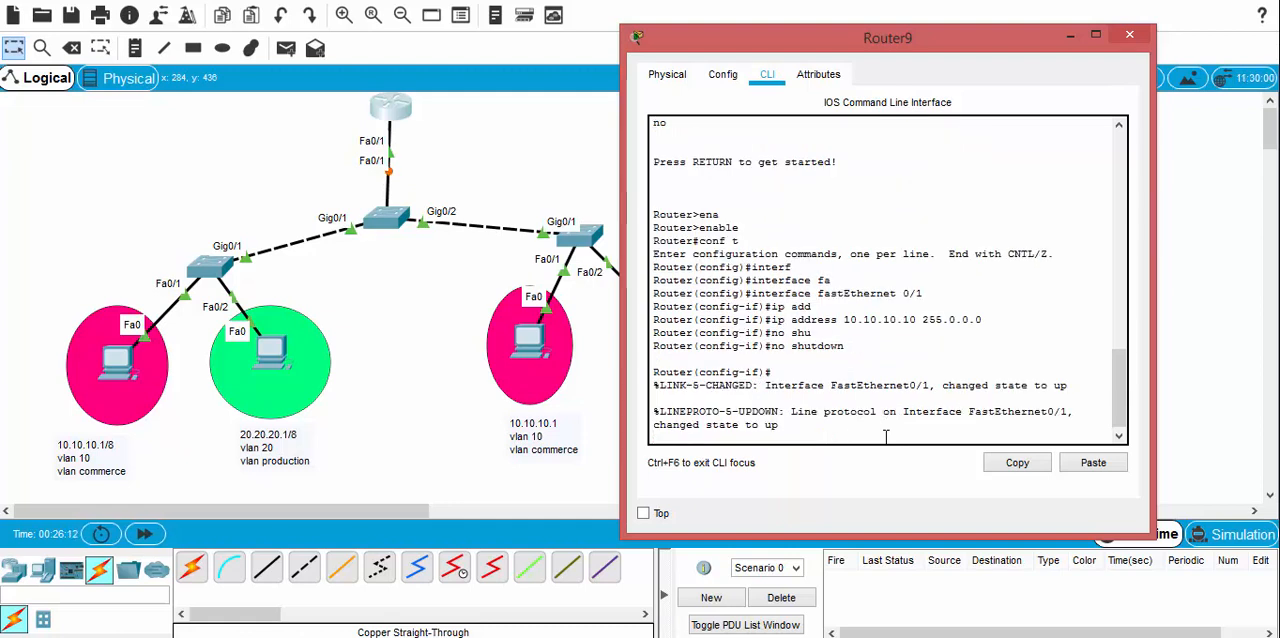
{"action": "key", "text": "Return"}
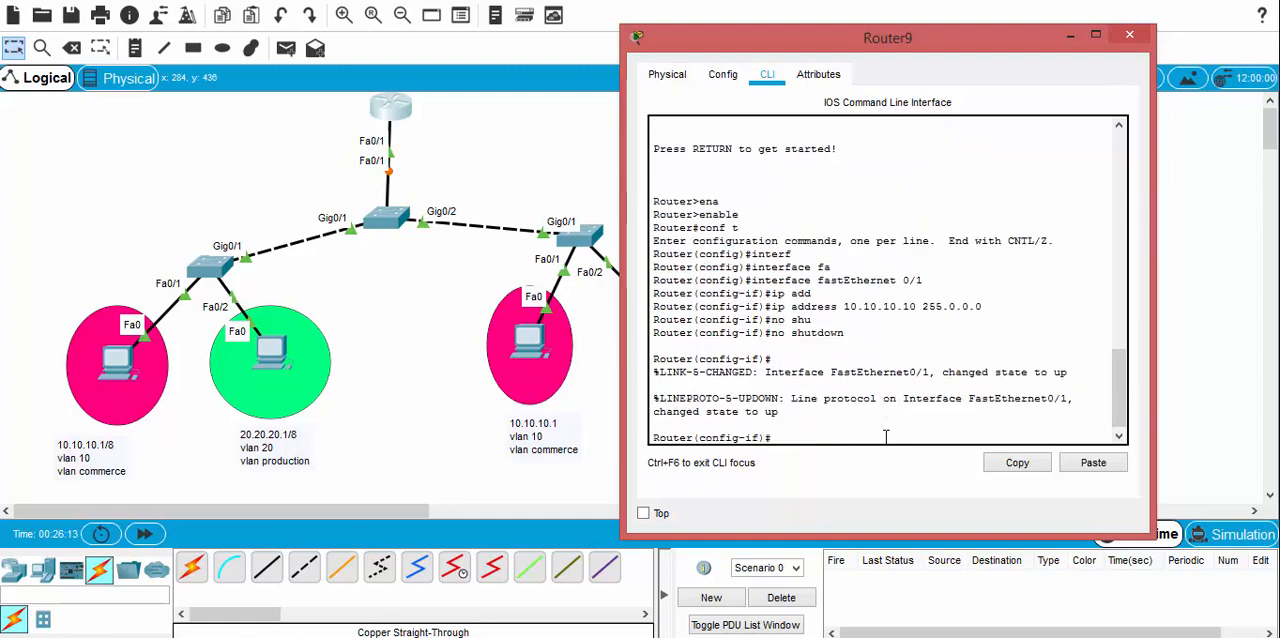
Step: Open the central switch's CLI beside the topology and enter global configuration mode
{"action": "left_click", "coordinate": [390, 225]}
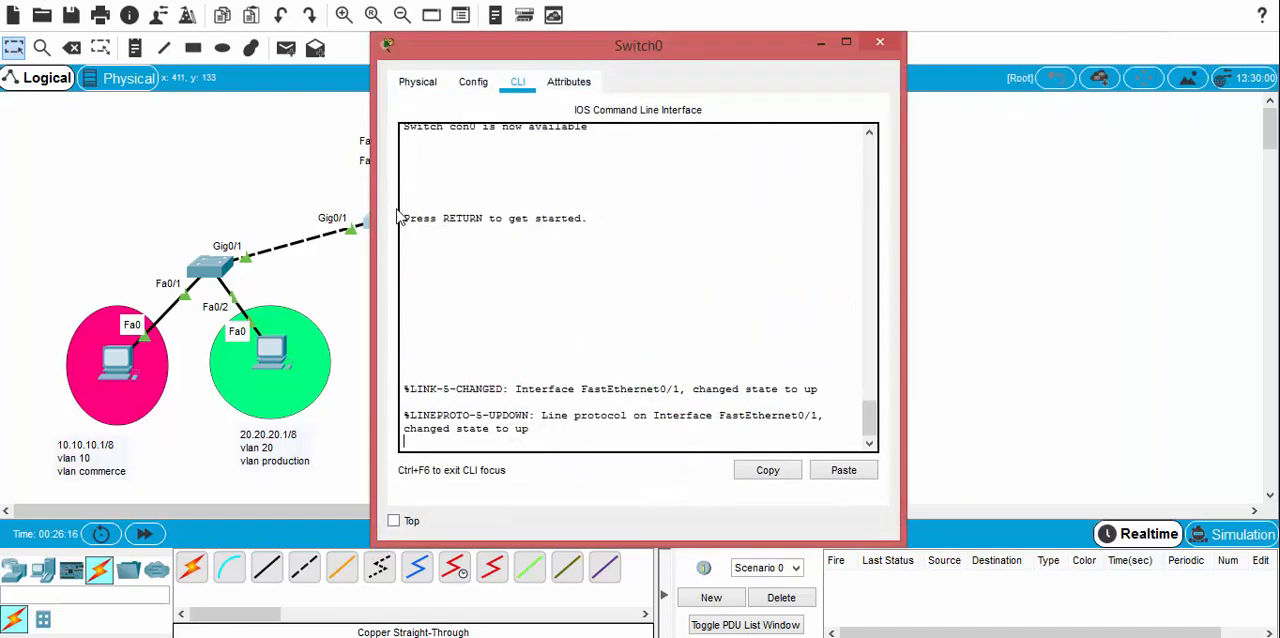
{"action": "left_click_drag", "start_coordinate": [510, 50], "coordinate": [754, 41]}
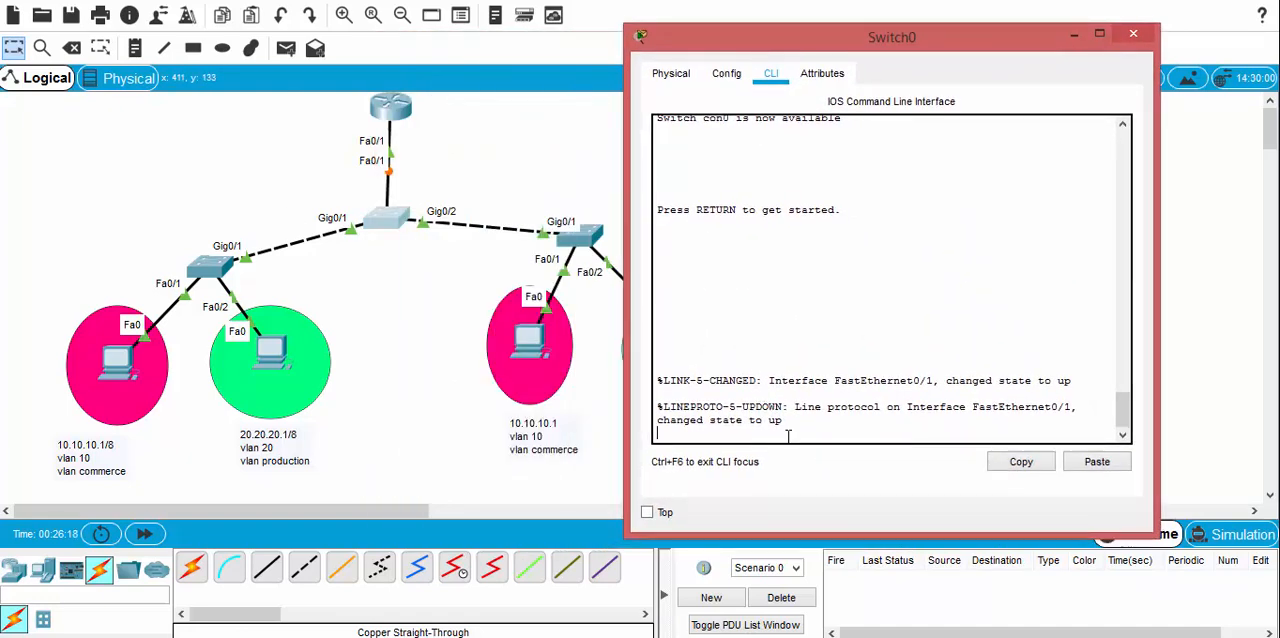
{"action": "key", "text": "Return"}
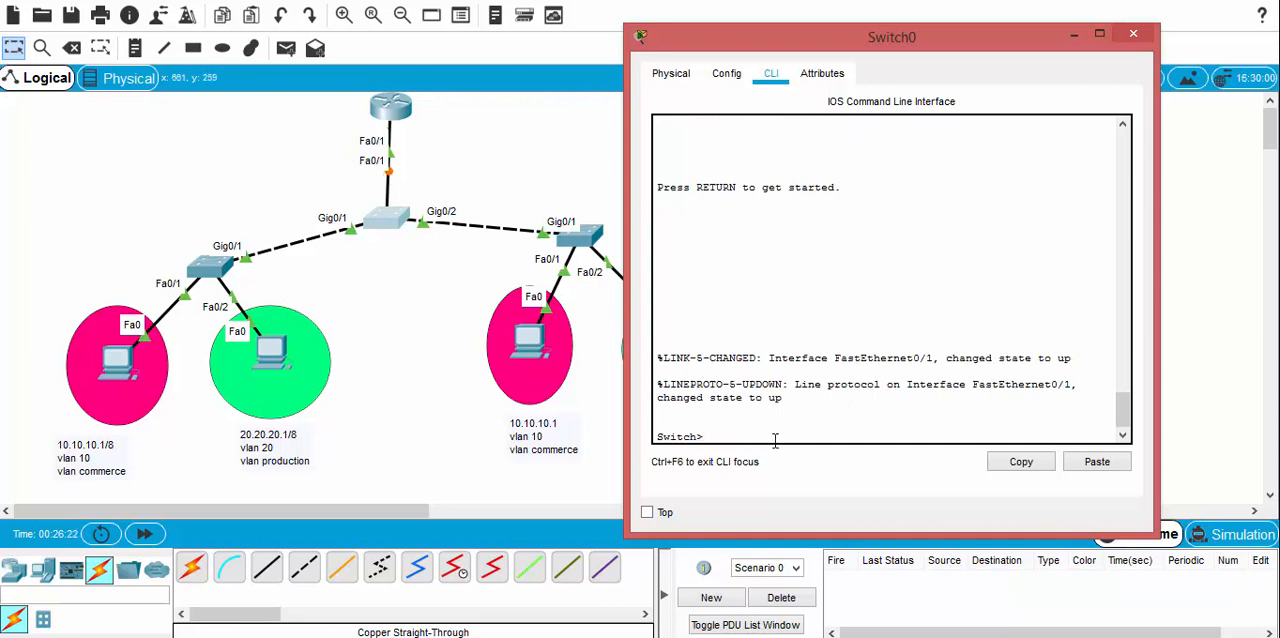
{"action": "type", "text": "en"}
{"action": "key", "text": "Tab"}
{"action": "key", "text": "Return"}
{"action": "type", "text": "conf"}
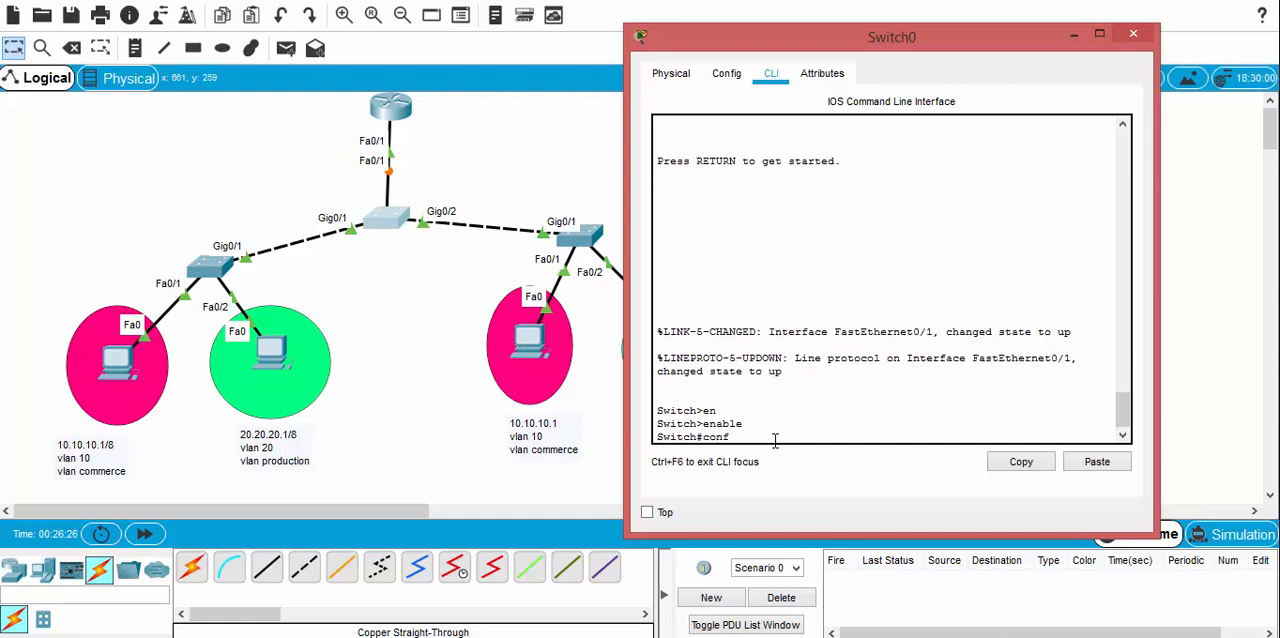
{"action": "type", "text": " t"}
{"action": "key", "text": "Return"}
Step: Enter interface configuration mode for FastEthernet 0/1 on the central switch
{"action": "type", "text": "int"}
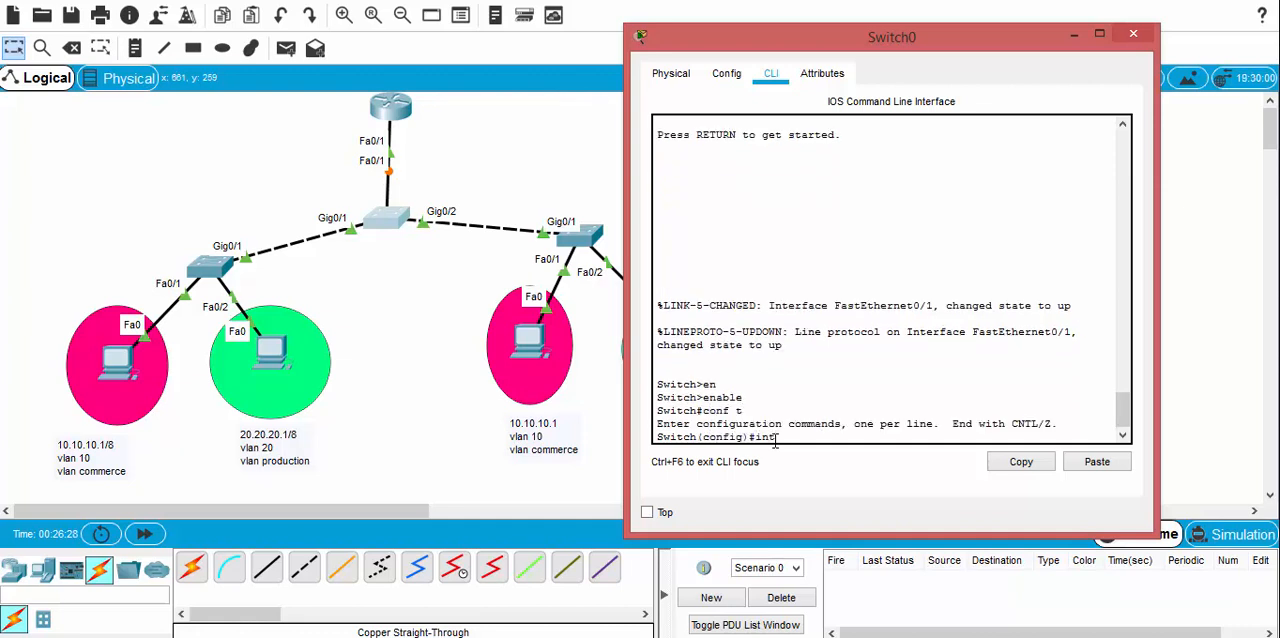
{"action": "type", "text": "erf"}
{"action": "key", "text": "Tab"}
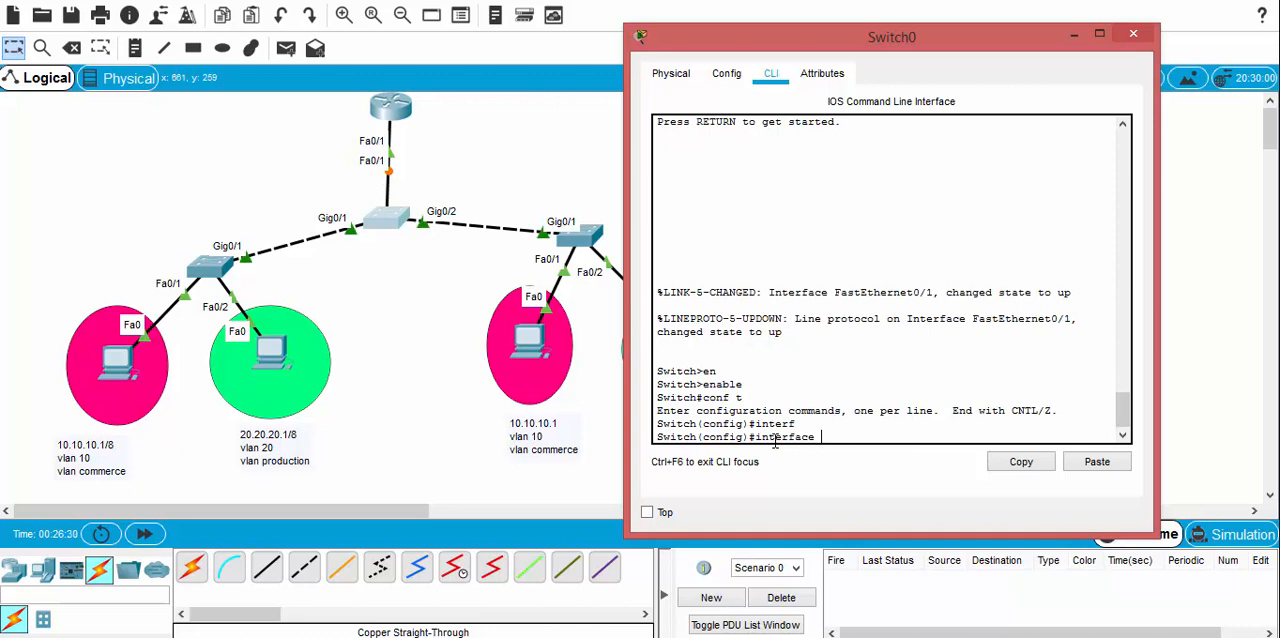
{"action": "type", "text": "fa"}
{"action": "key", "text": "Tab"}
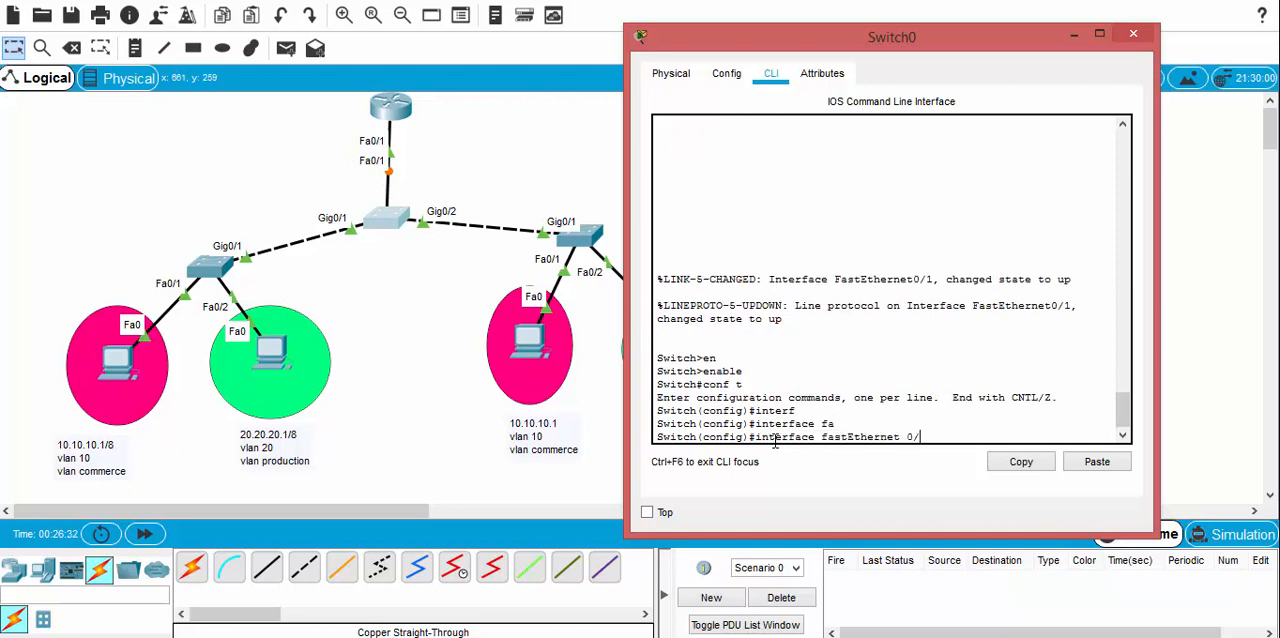
{"action": "type", "text": "0/1"}
{"action": "key", "text": "Return"}
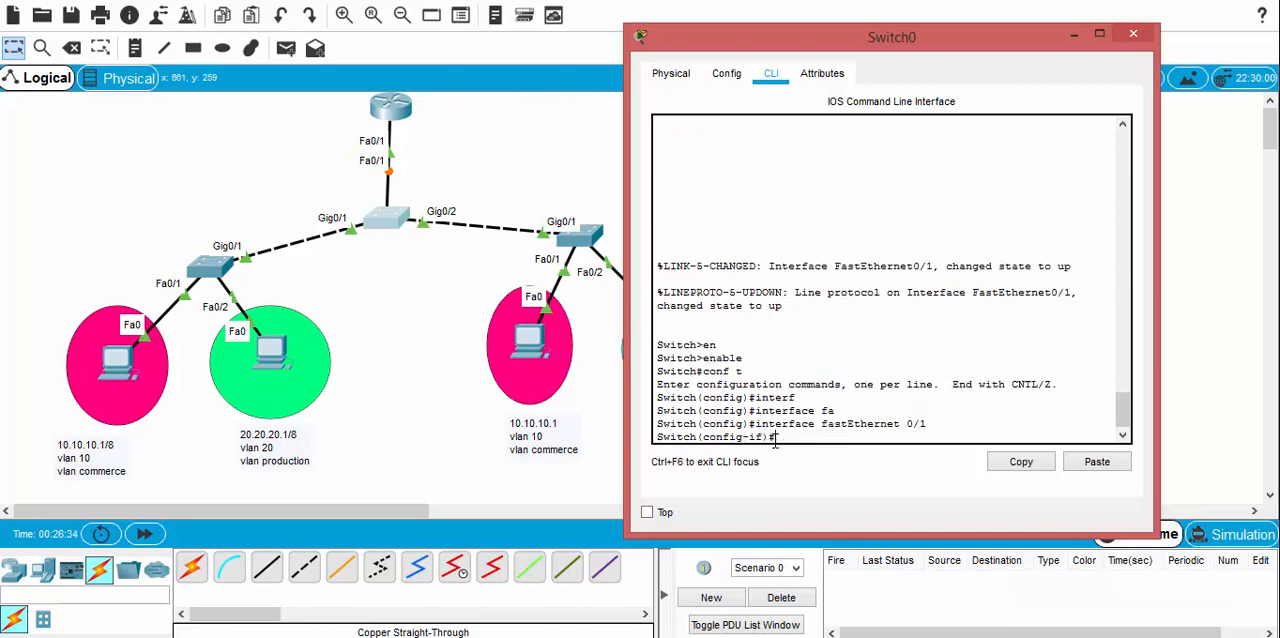
Step: Set the central switch's FastEthernet 0/1 port to access mode with the switchport command
{"action": "type", "text": "swi"}
{"action": "key", "text": "Tab"}
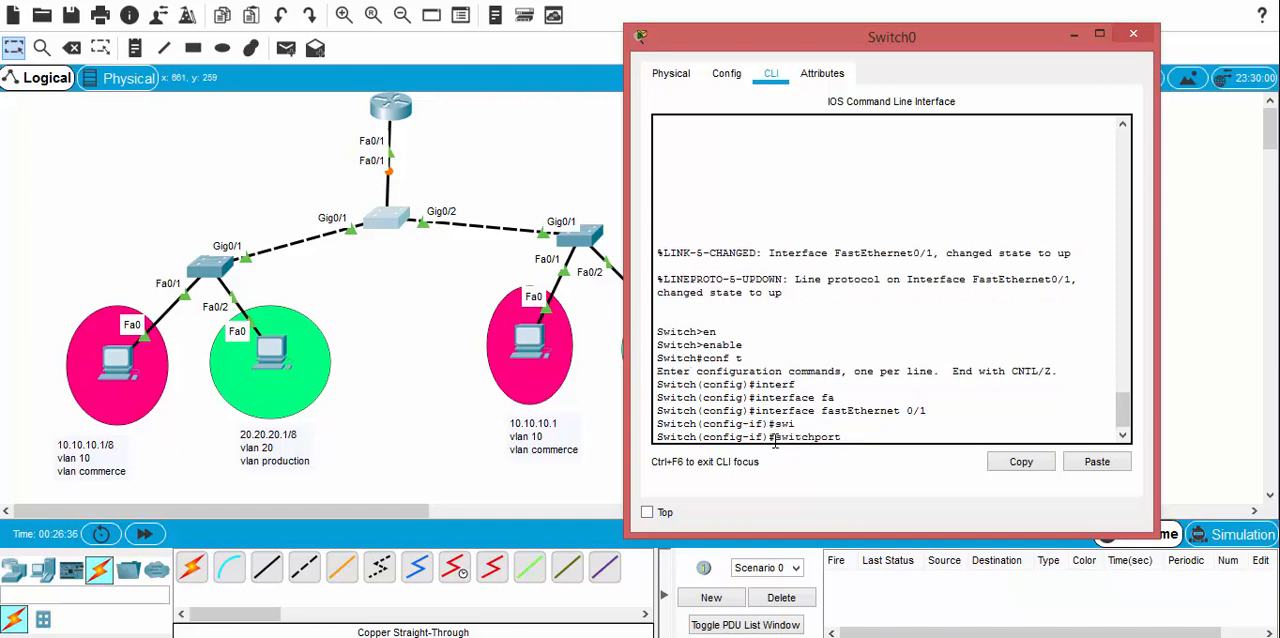
{"action": "type", "text": "mo"}
{"action": "key", "text": "Tab"}
{"action": "type", "text": "acc"}
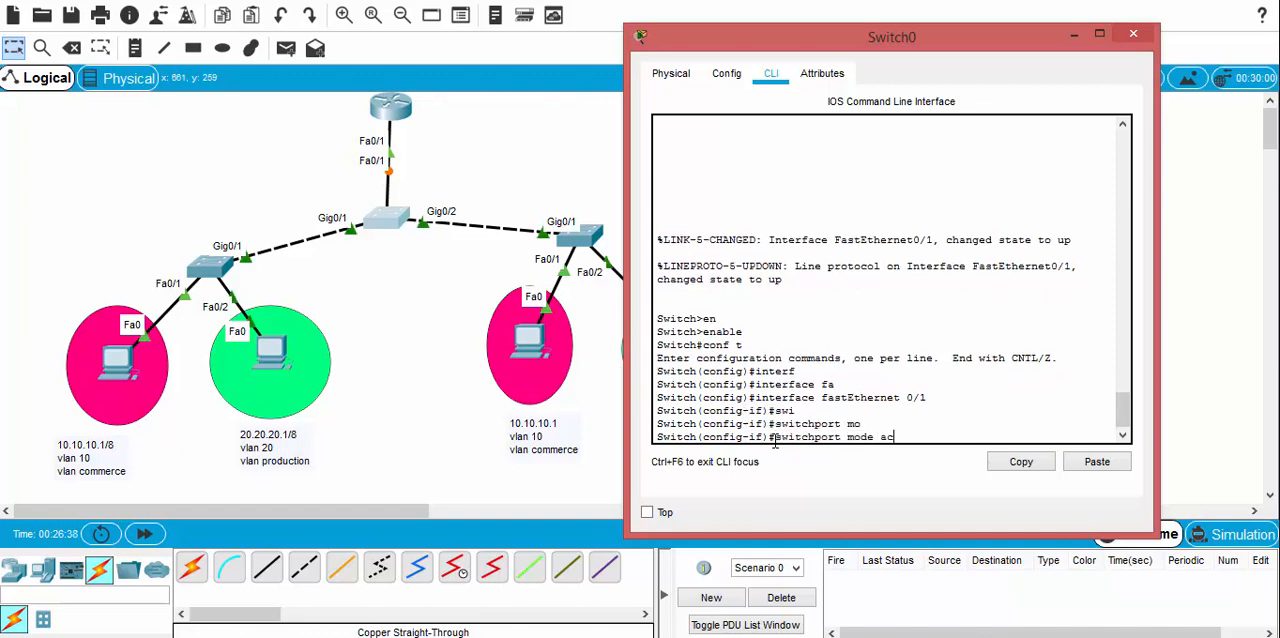
{"action": "key", "text": "Tab"}
{"action": "key", "text": "Return"}
Step: Assign the central switch's FastEthernet 0/1 access port to VLAN 10
{"action": "type", "text": "swi"}
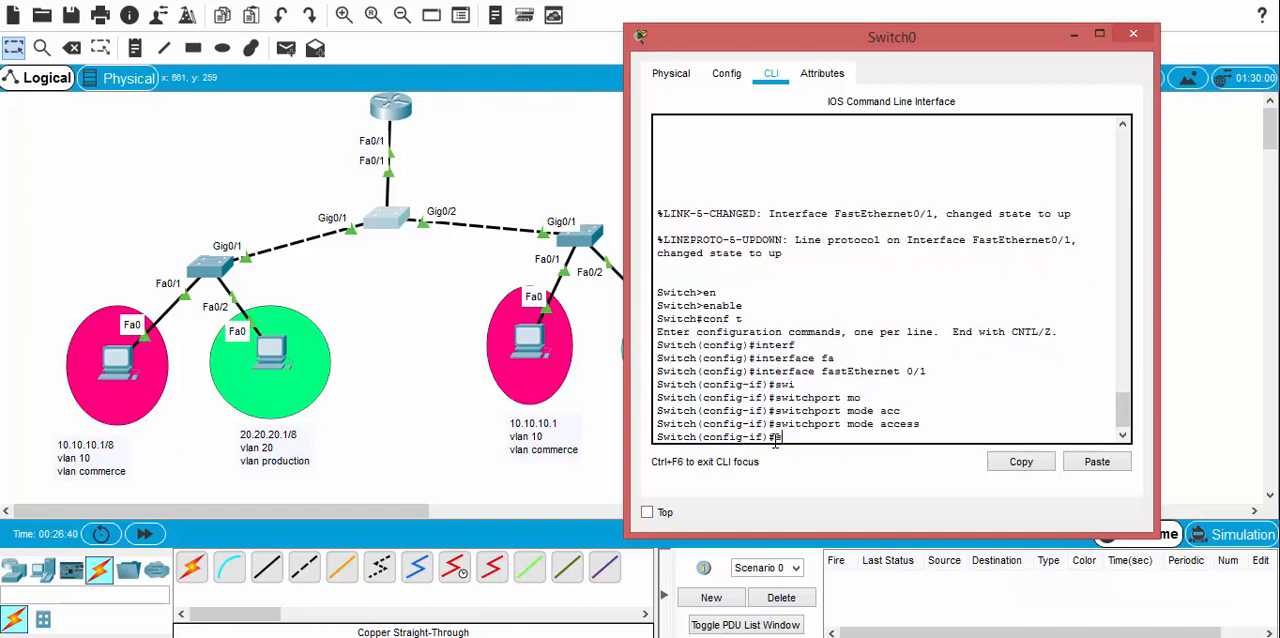
{"action": "key", "text": "Tab"}
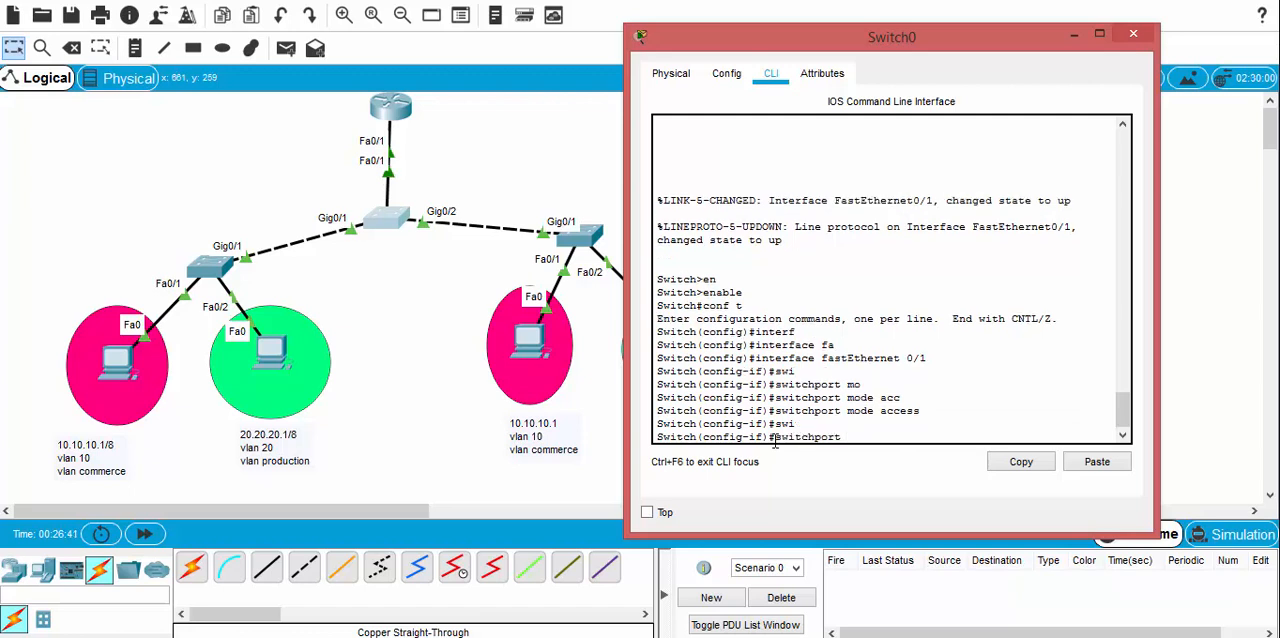
{"action": "type", "text": "acc"}
{"action": "key", "text": "Tab"}
{"action": "type", "text": "v"}
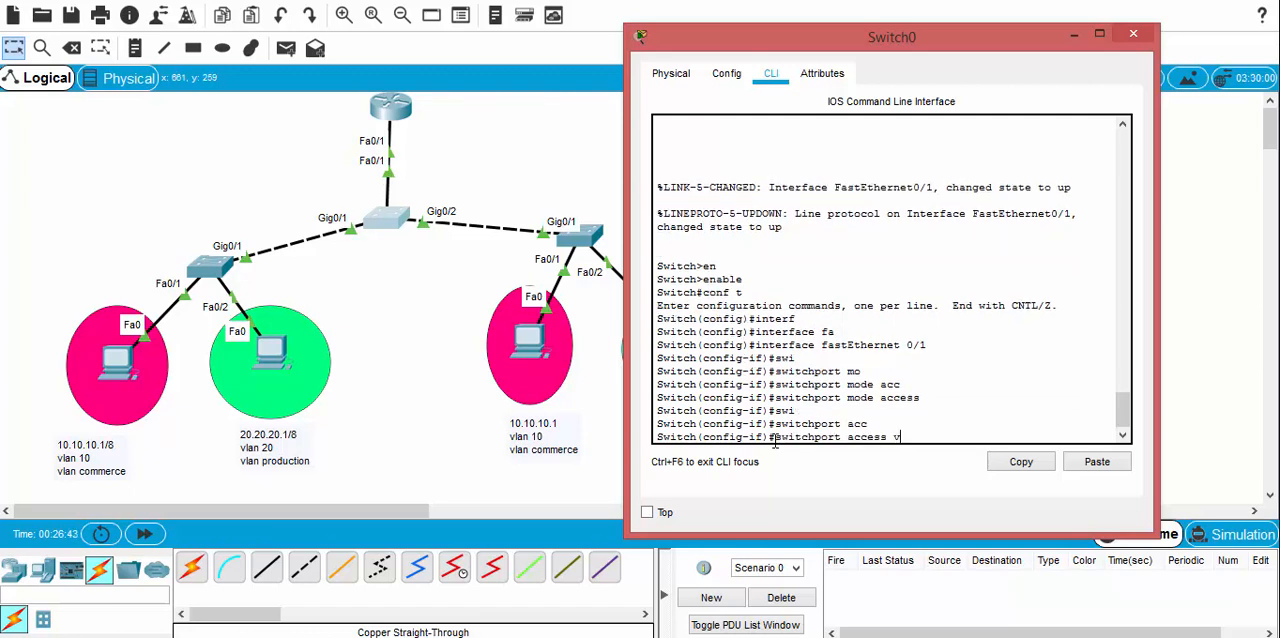
{"action": "type", "text": "l"}
{"action": "key", "text": "Tab"}
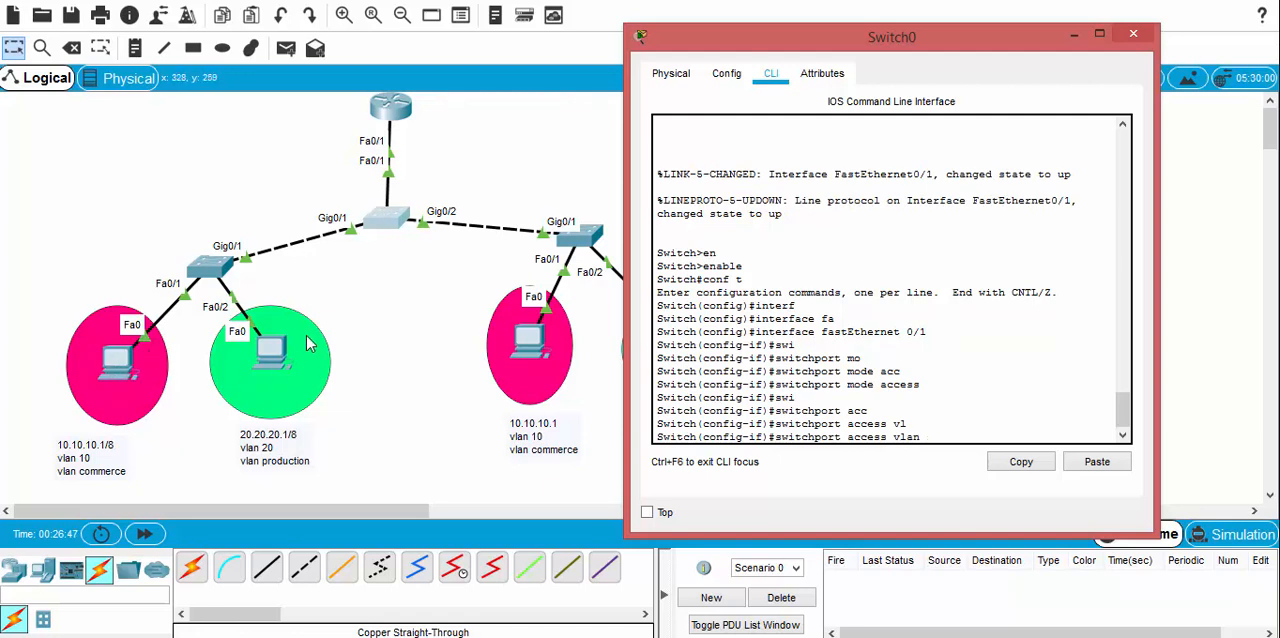
{"action": "type", "text": "10"}
{"action": "key", "text": "Return"}
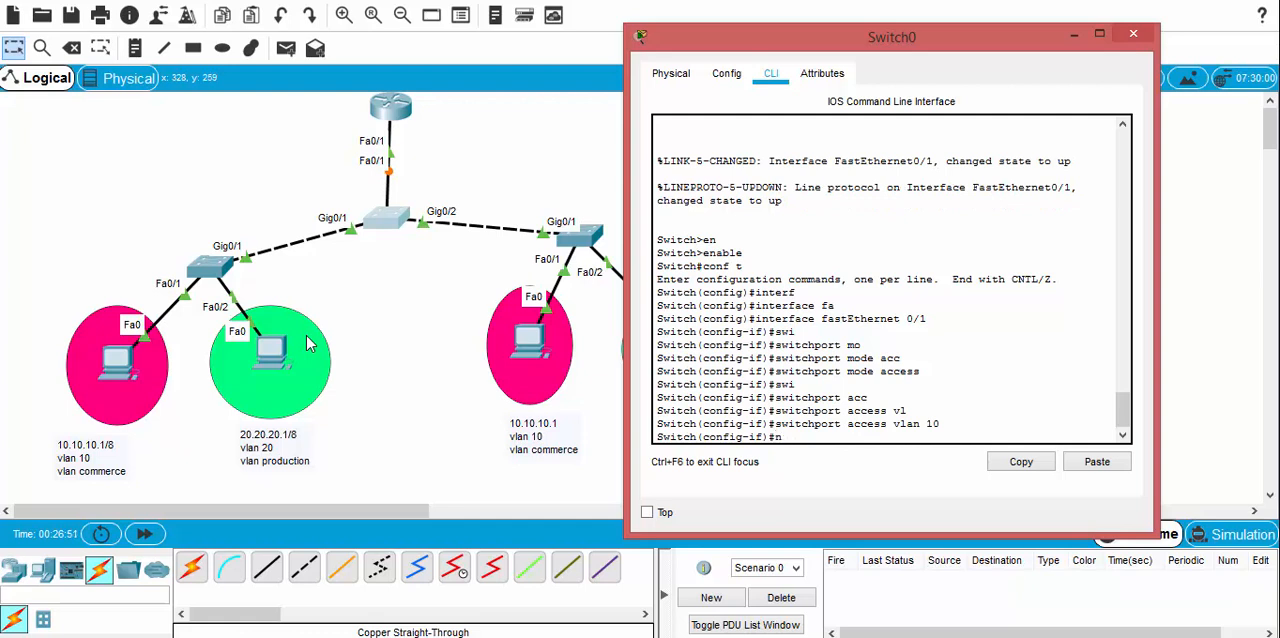
Step: Enable the central switch's FastEthernet 0/1 port with no shutdown and return to the topology workspace
{"action": "type", "text": "no shu"}
{"action": "key", "text": "Tab"}
{"action": "key", "text": "Return"}
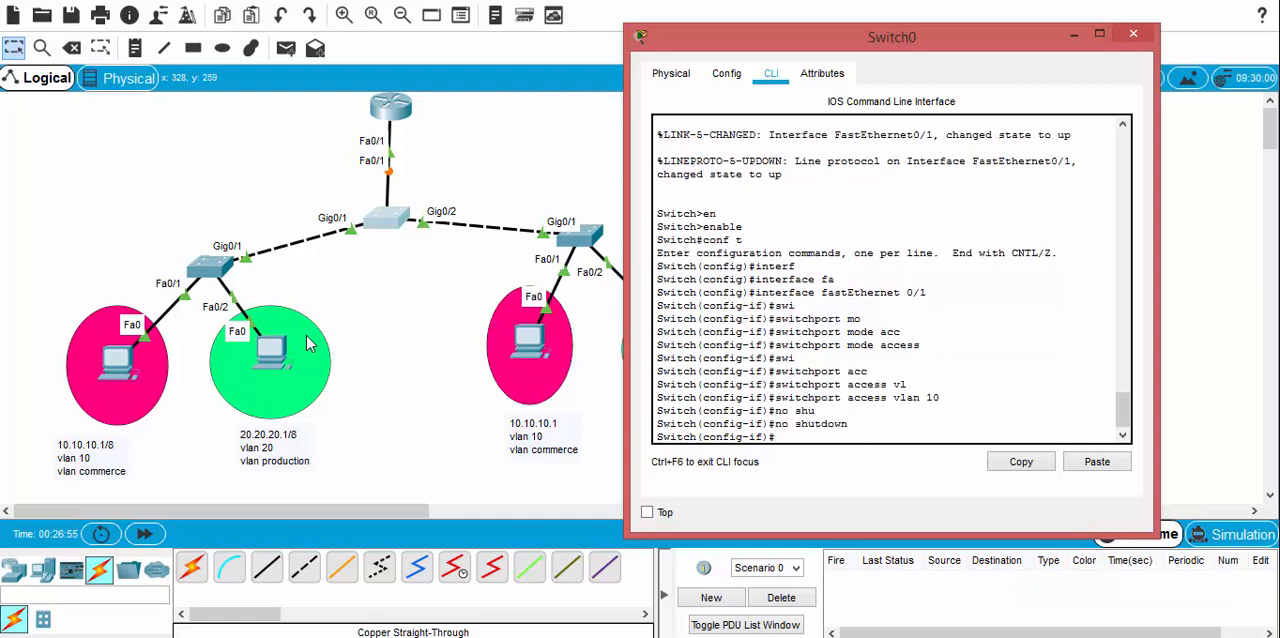
{"action": "left_click", "coordinate": [380, 318]}
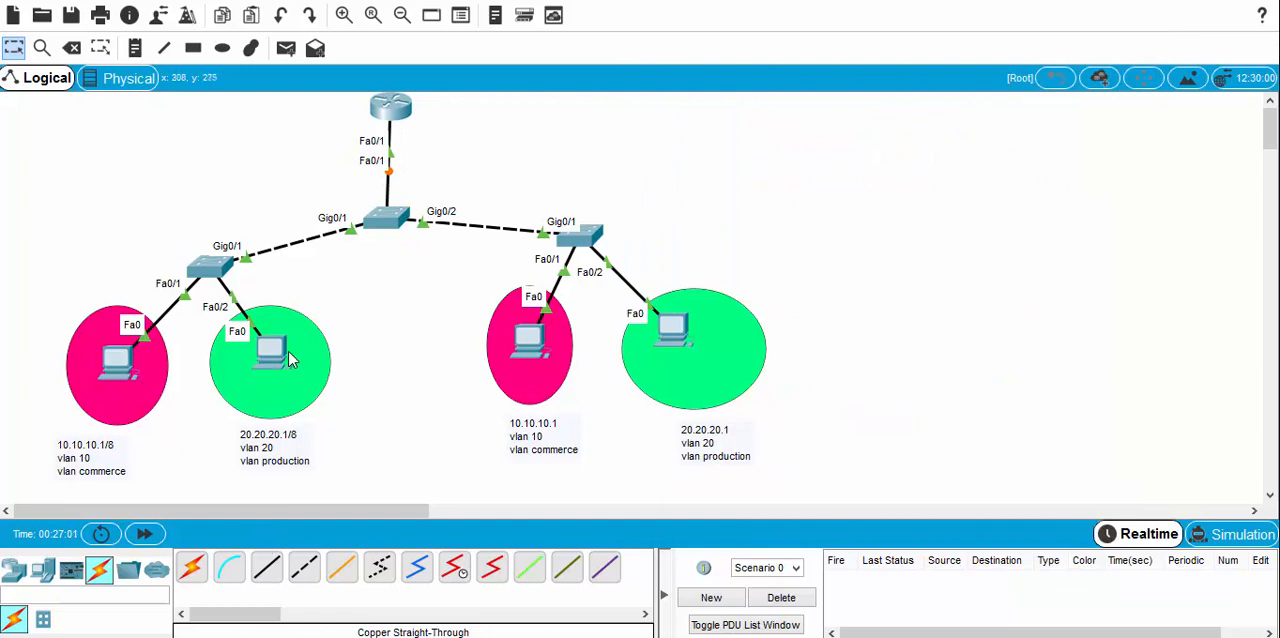
Step: Connect the router's FastEthernet0/0 to the central switch's FastEthernet0/2 with a copper straight-through cable
{"action": "left_click", "coordinate": [267, 568]}
{"action": "left_click", "coordinate": [403, 108]}
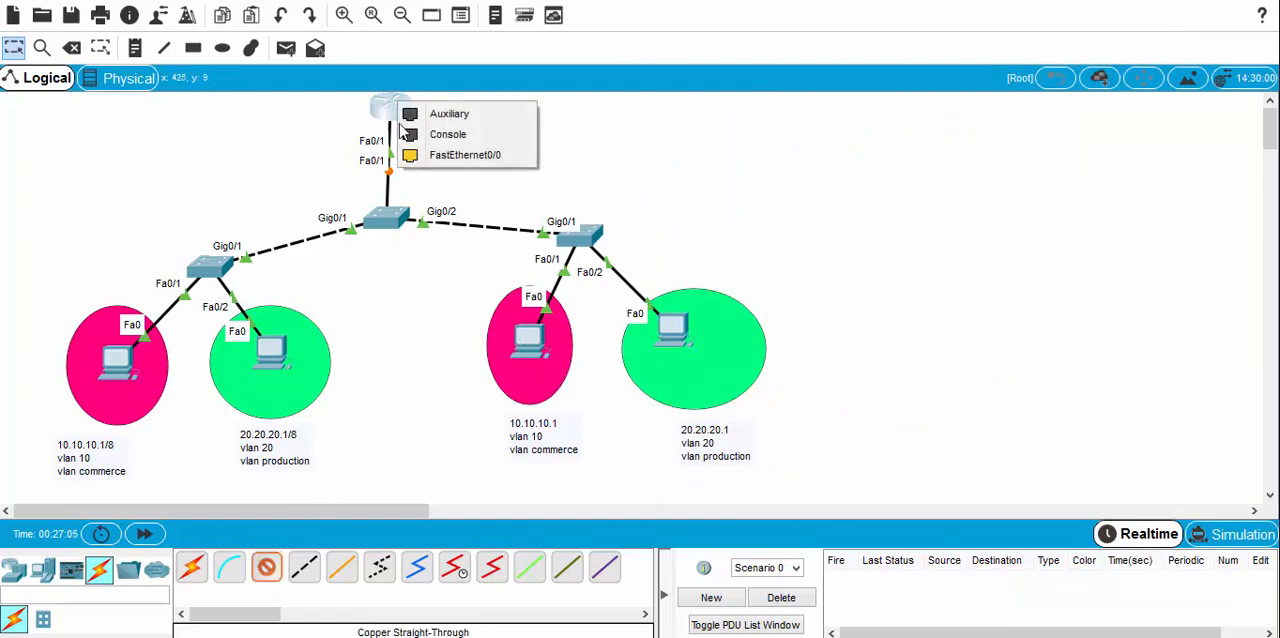
{"action": "left_click", "coordinate": [450, 155]}
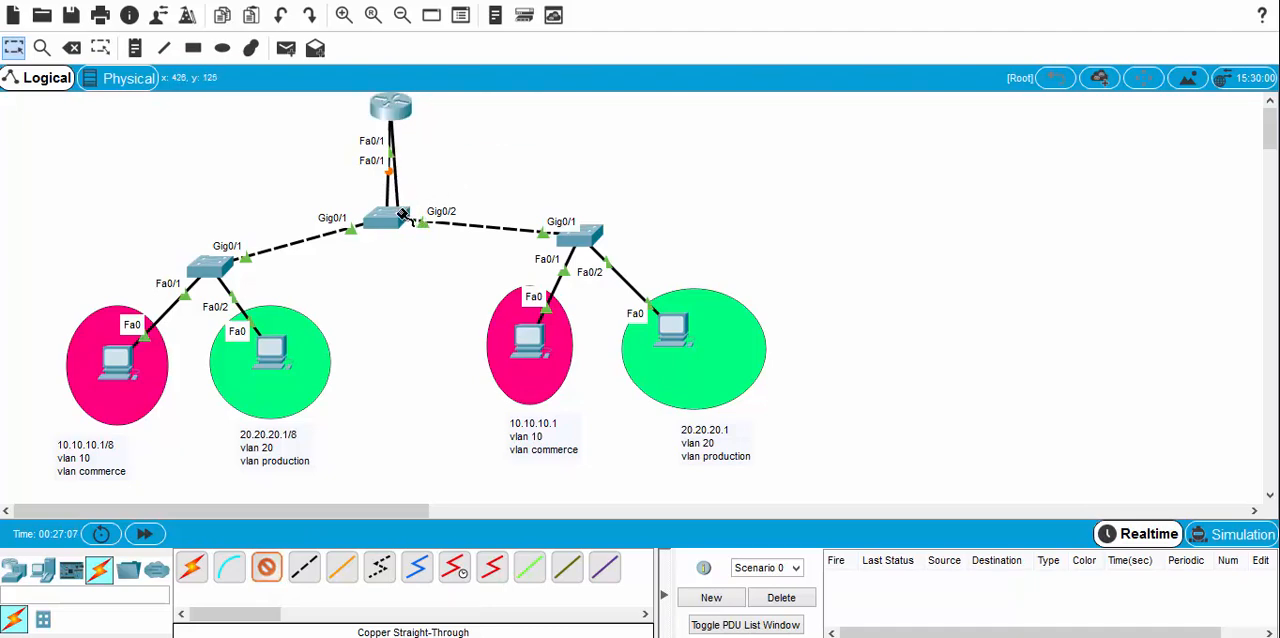
{"action": "left_click", "coordinate": [410, 221]}
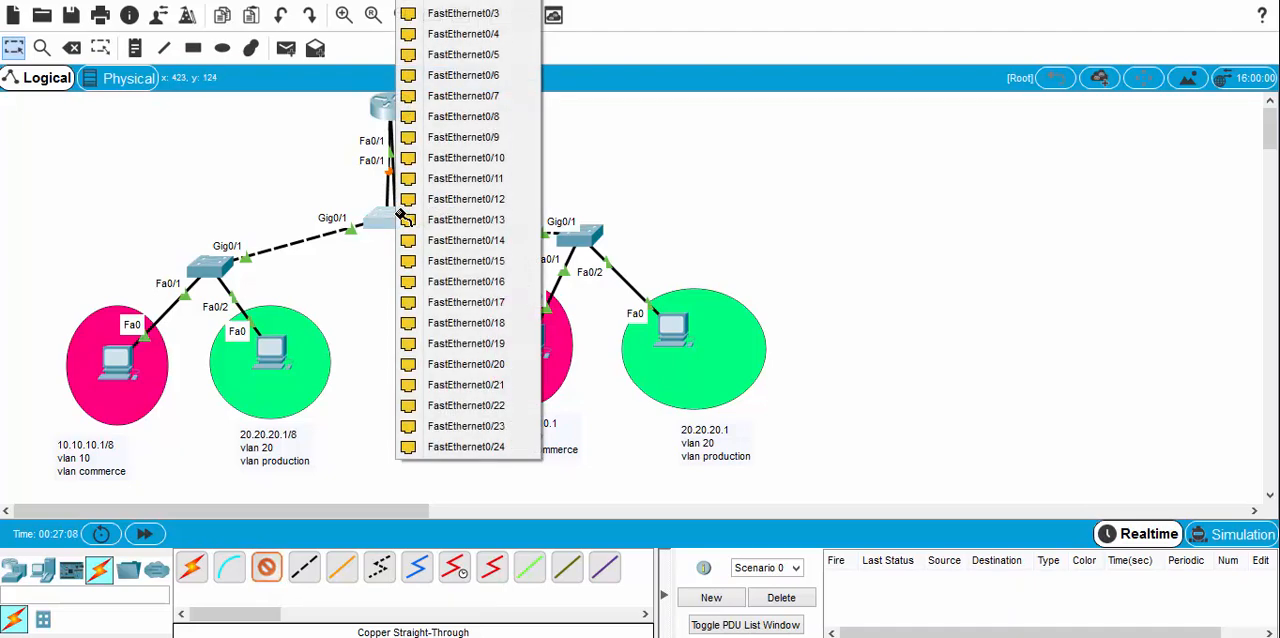
{"action": "left_click", "coordinate": [480, 12]}
Step: Switch the router's CLI to interface FastEthernet 0/0 and enable it with no shutdown
{"action": "left_click", "coordinate": [398, 108]}
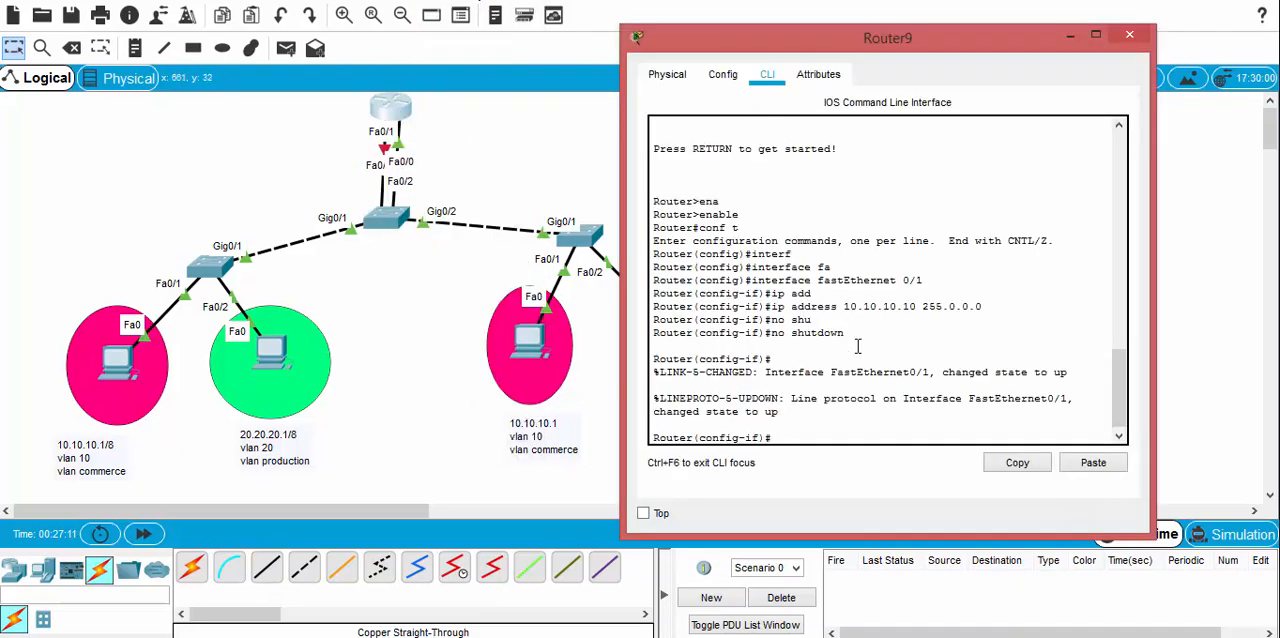
{"action": "type", "text": "ex"}
{"action": "key", "text": "Return"}
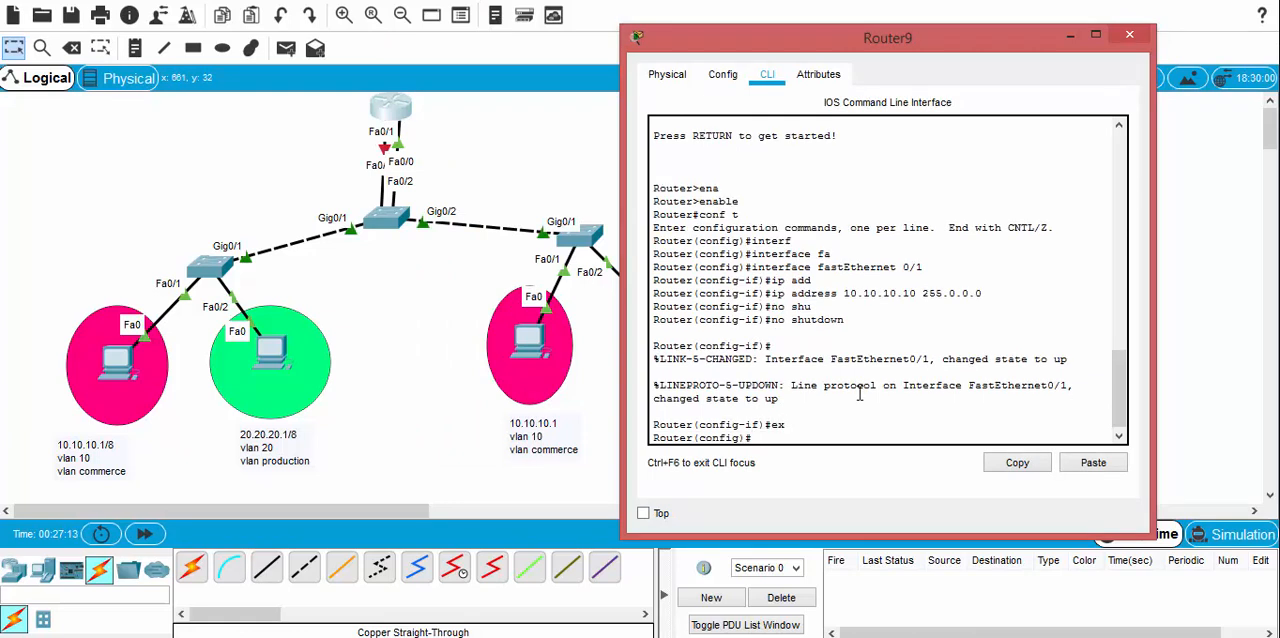
{"action": "type", "text": "interf"}
{"action": "key", "text": "Tab"}
{"action": "type", "text": "fa"}
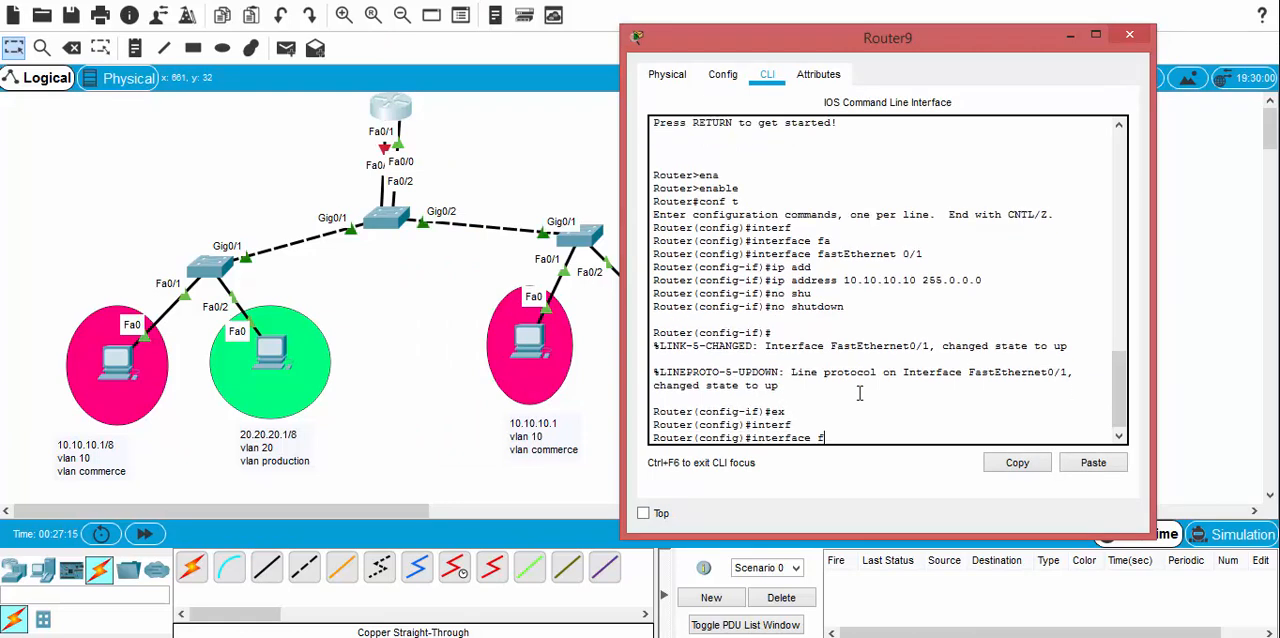
{"action": "key", "text": "Tab"}
{"action": "type", "text": "0/0"}
{"action": "key", "text": "Return"}
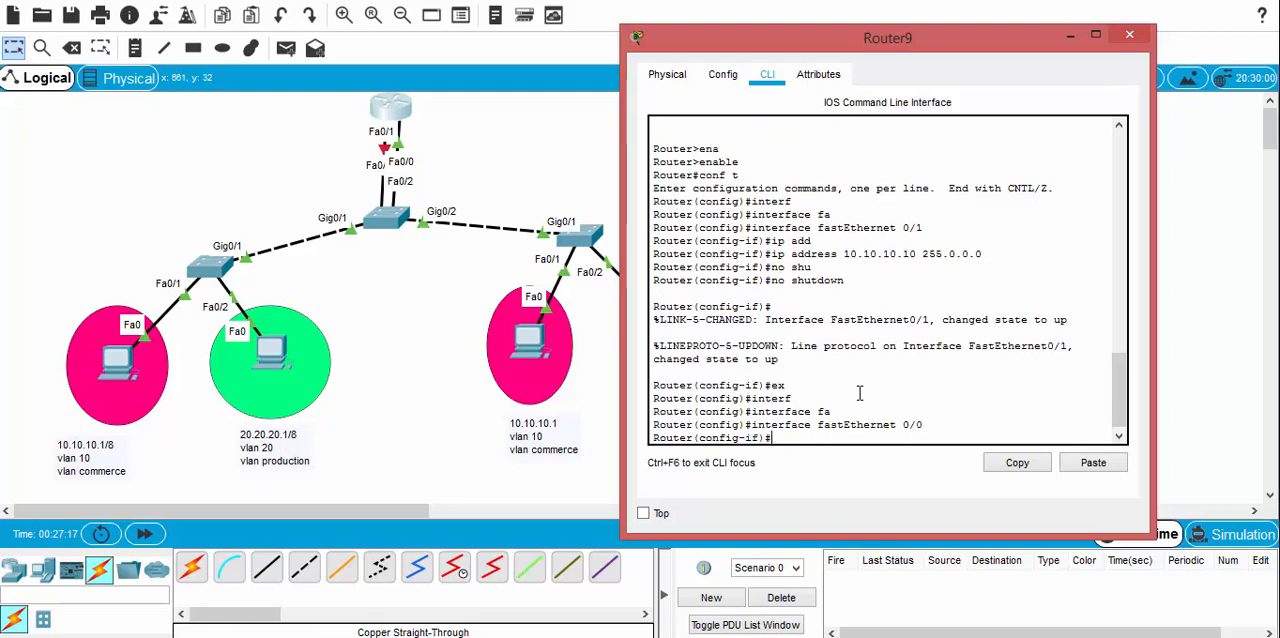
{"action": "type", "text": "no shu"}
{"action": "key", "text": "Tab"}
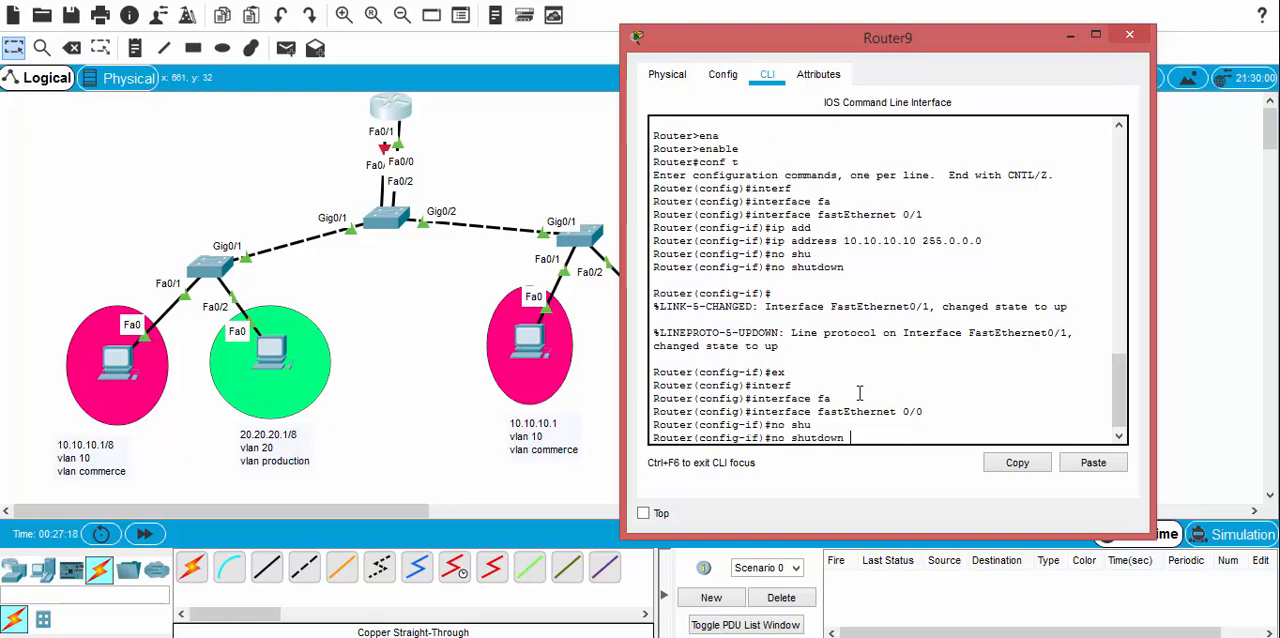
{"action": "key", "text": "Return"}
Step: Assign IP address 20.20.20.20 with mask 255.0.0.0 to the router's FastEthernet 0/0 interface
{"action": "type", "text": "ip add"}
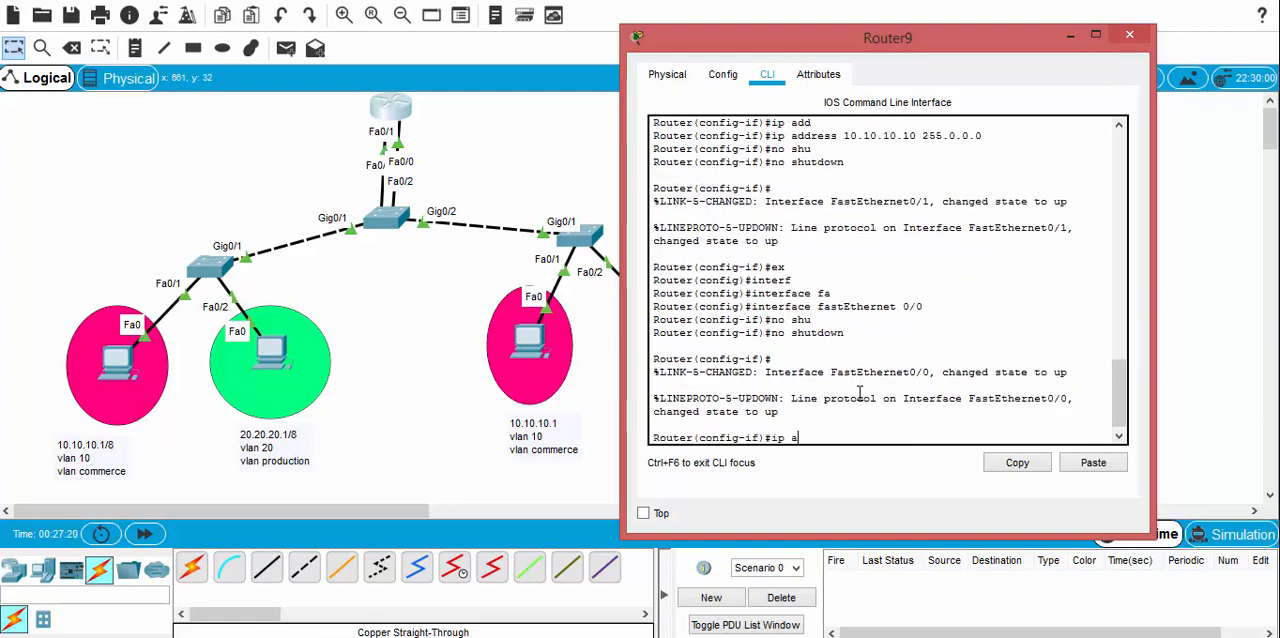
{"action": "key", "text": "Tab"}
{"action": "type", "text": "20."}
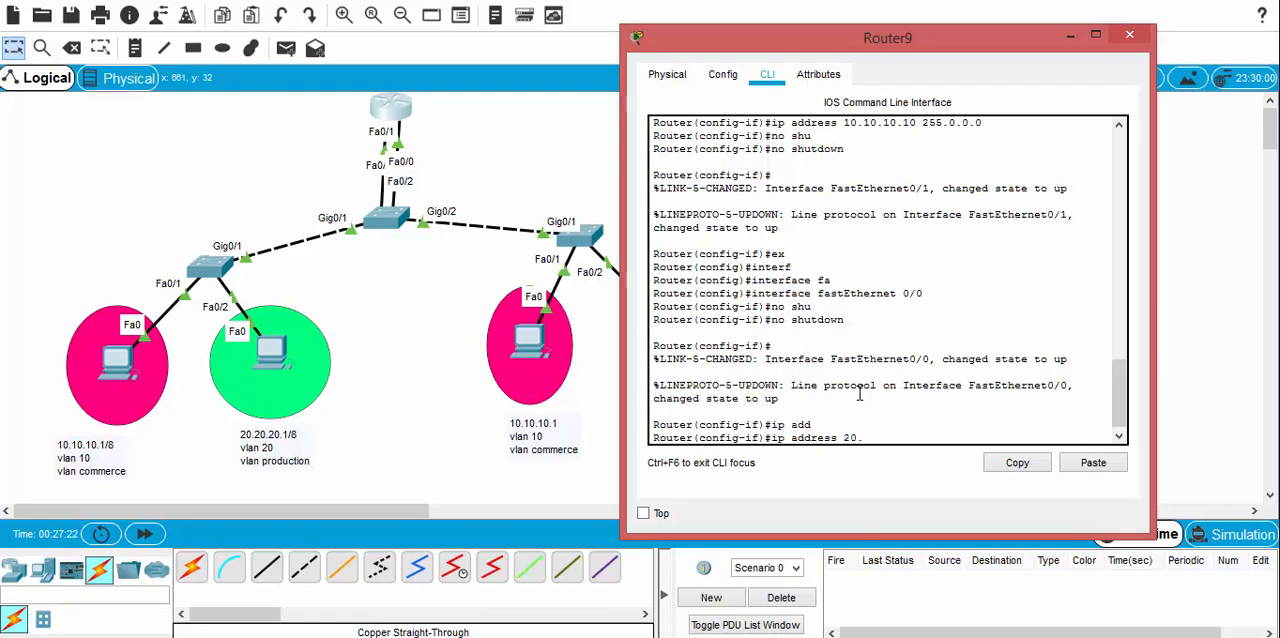
{"action": "type", "text": "20.20.20 255.0.0.0"}
{"action": "key", "text": "Return"}
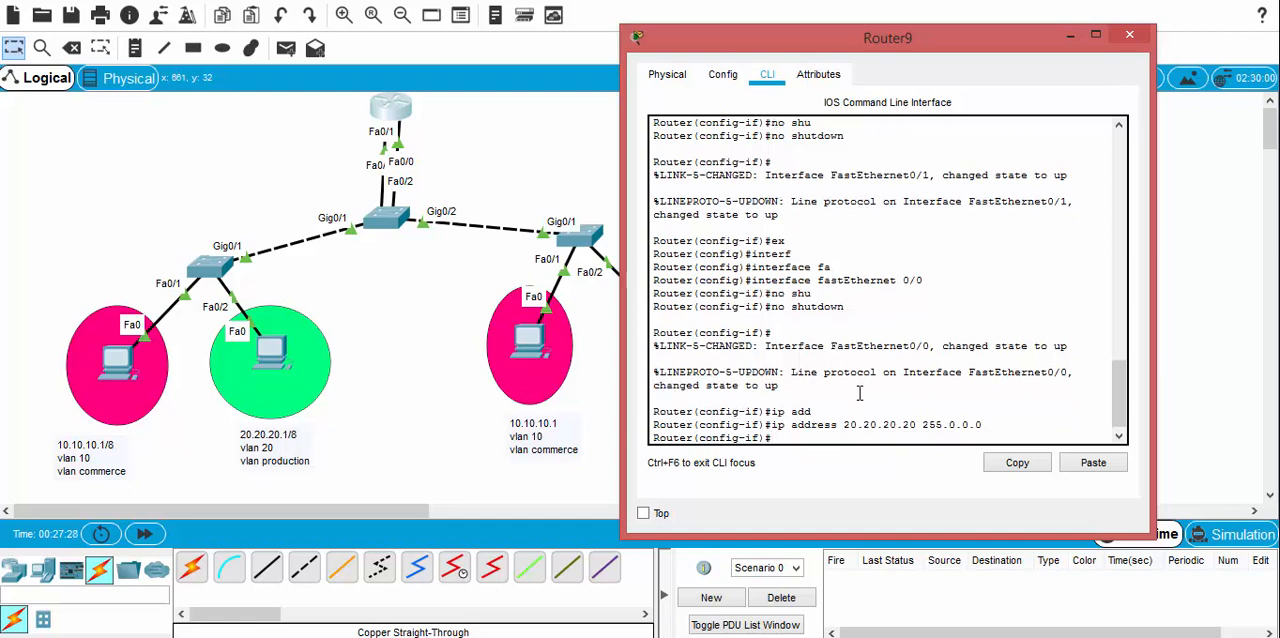
Step: Exit the current interface in the central switch's CLI and enter configuration of interface FastEthernet 0/2
{"action": "left_click", "coordinate": [387, 222]}
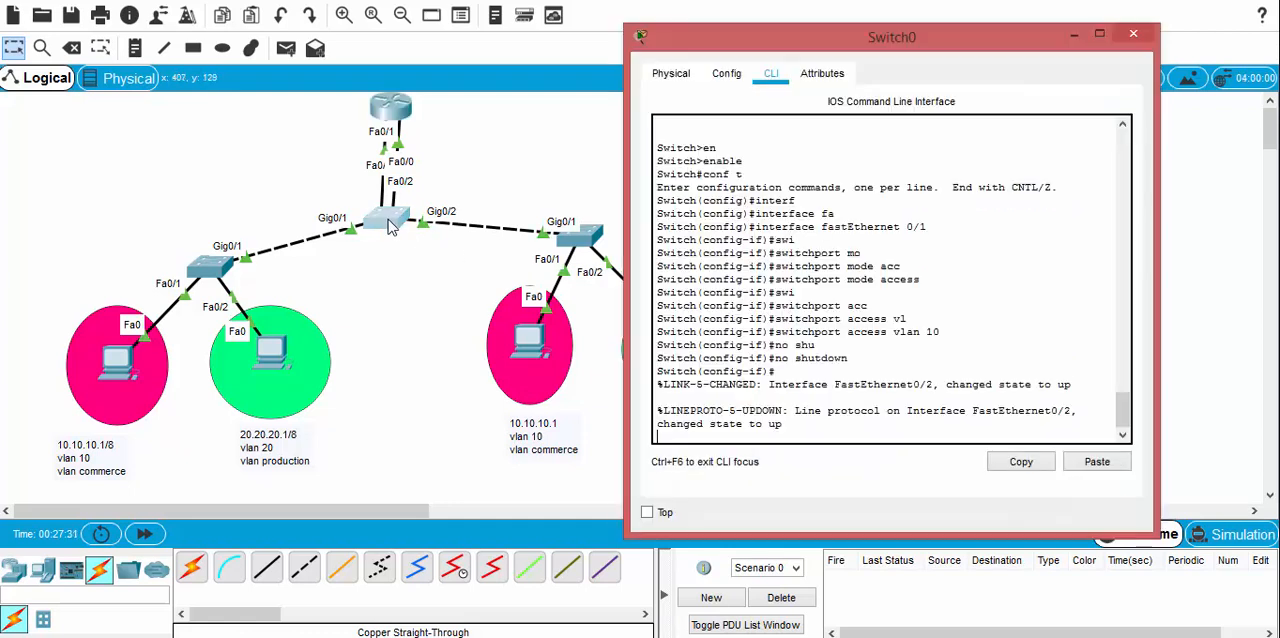
{"action": "left_click", "coordinate": [691, 431]}
{"action": "key", "text": "Return"}
{"action": "type", "text": "e"}
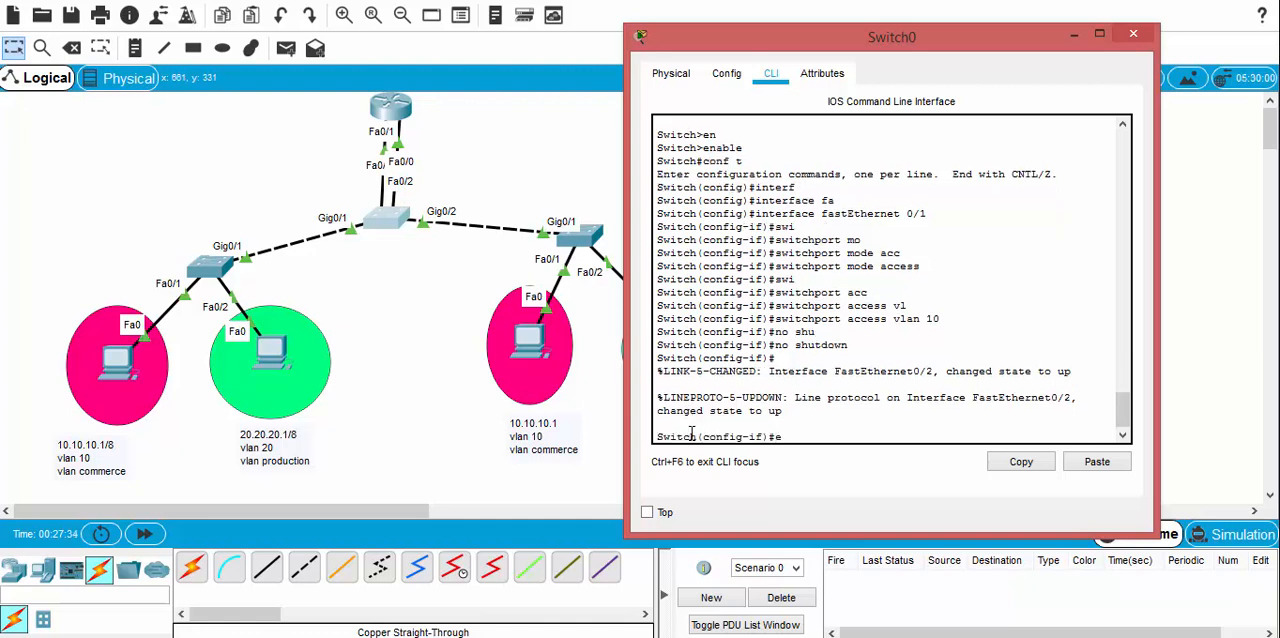
{"action": "type", "text": "x"}
{"action": "key", "text": "Return"}
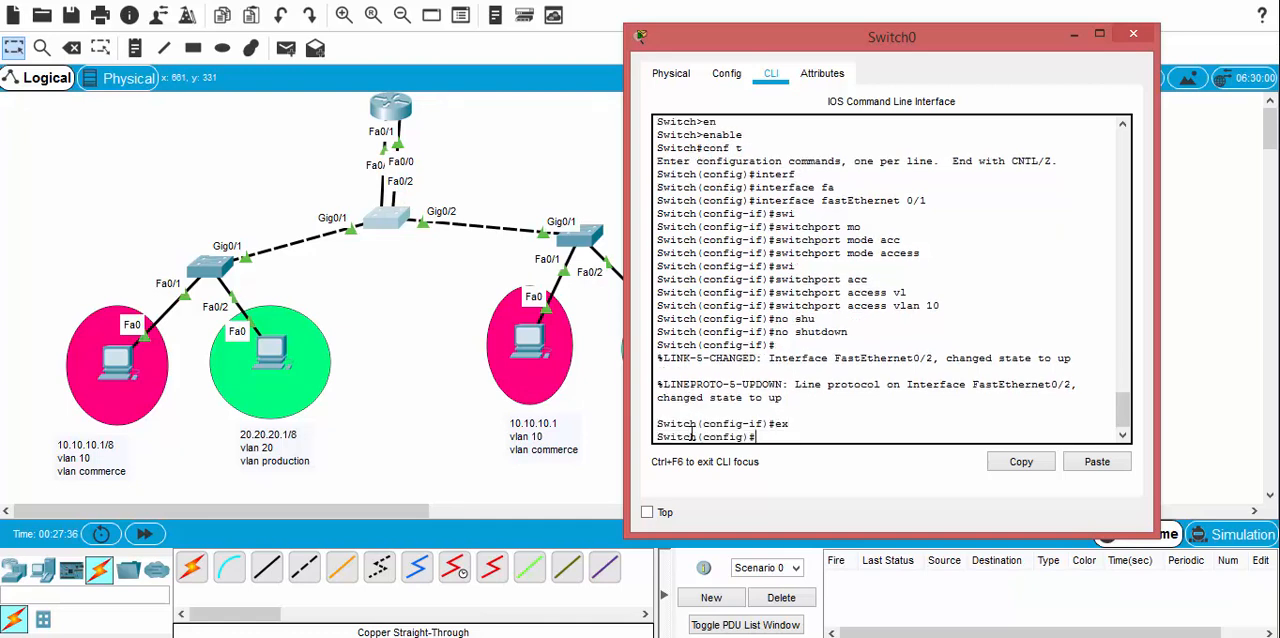
{"action": "type", "text": "interf"}
{"action": "key", "text": "Tab"}
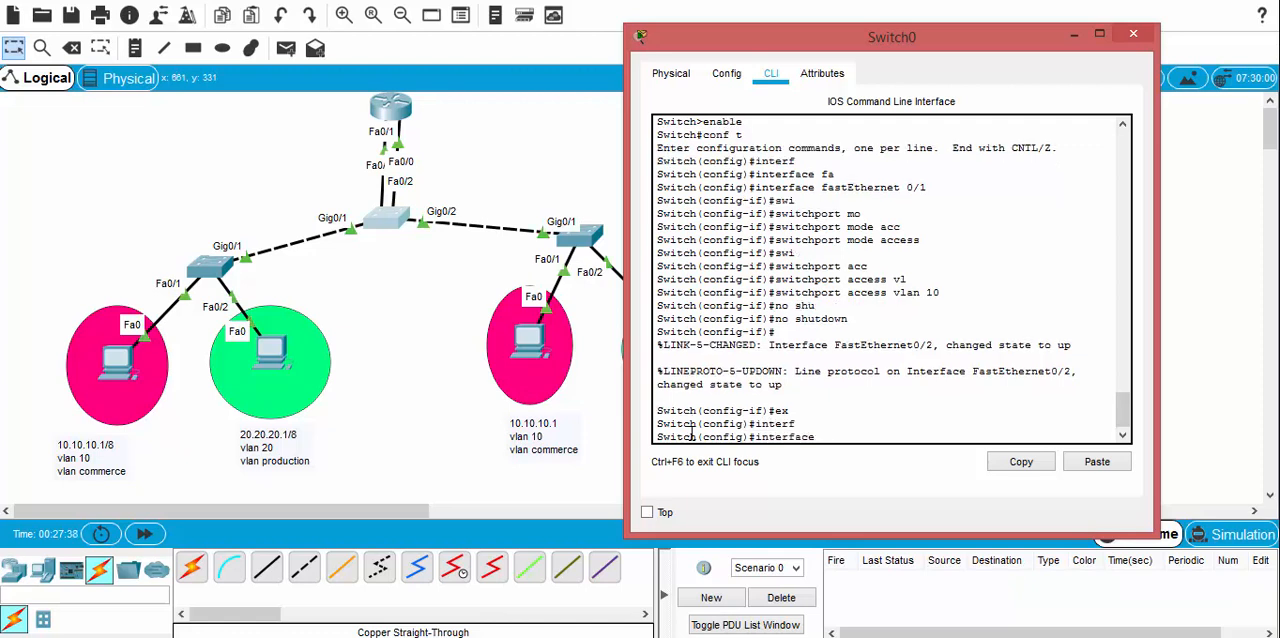
{"action": "type", "text": "fa"}
{"action": "key", "text": "Tab"}
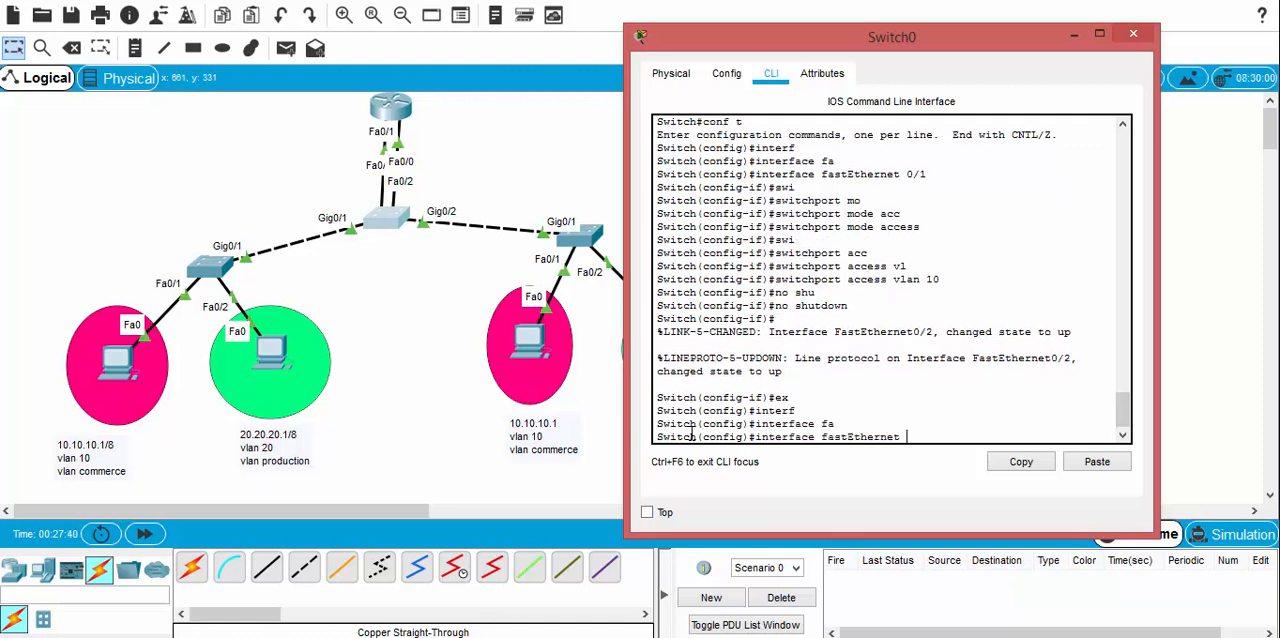
{"action": "type", "text": "0/2"}
{"action": "key", "text": "Return"}
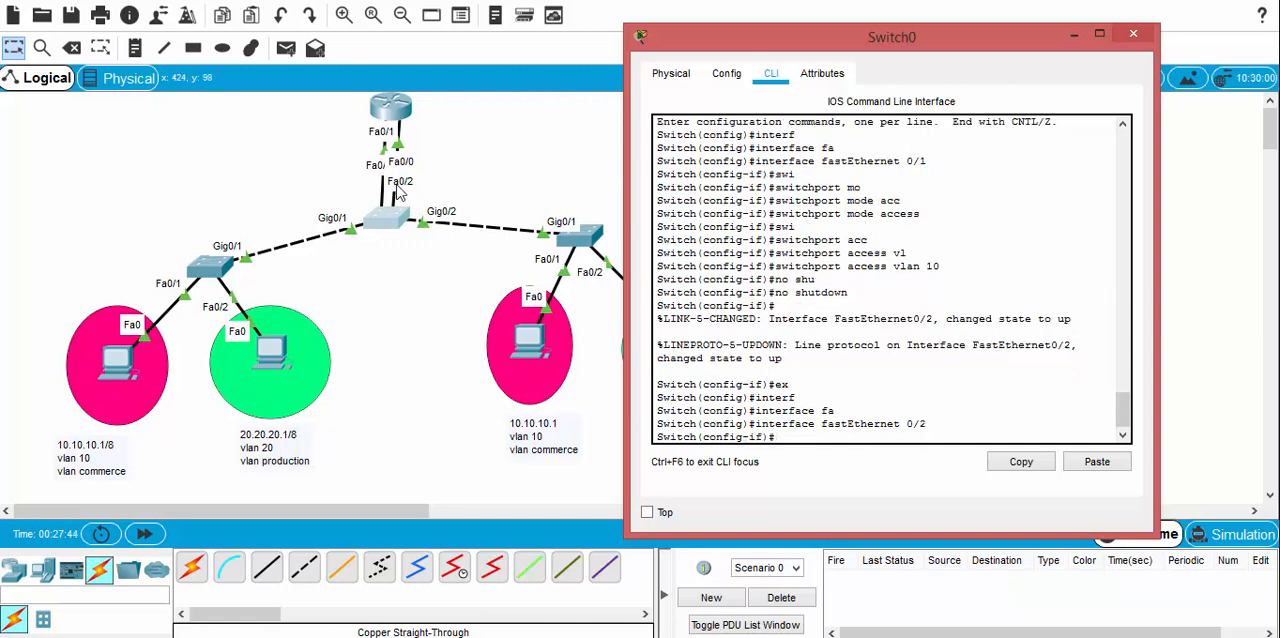
Step: Set the central switch's FastEthernet 0/2 port to access mode with the switchport command
{"action": "type", "text": "swi"}
{"action": "key", "text": "Tab"}
{"action": "type", "text": "mo"}
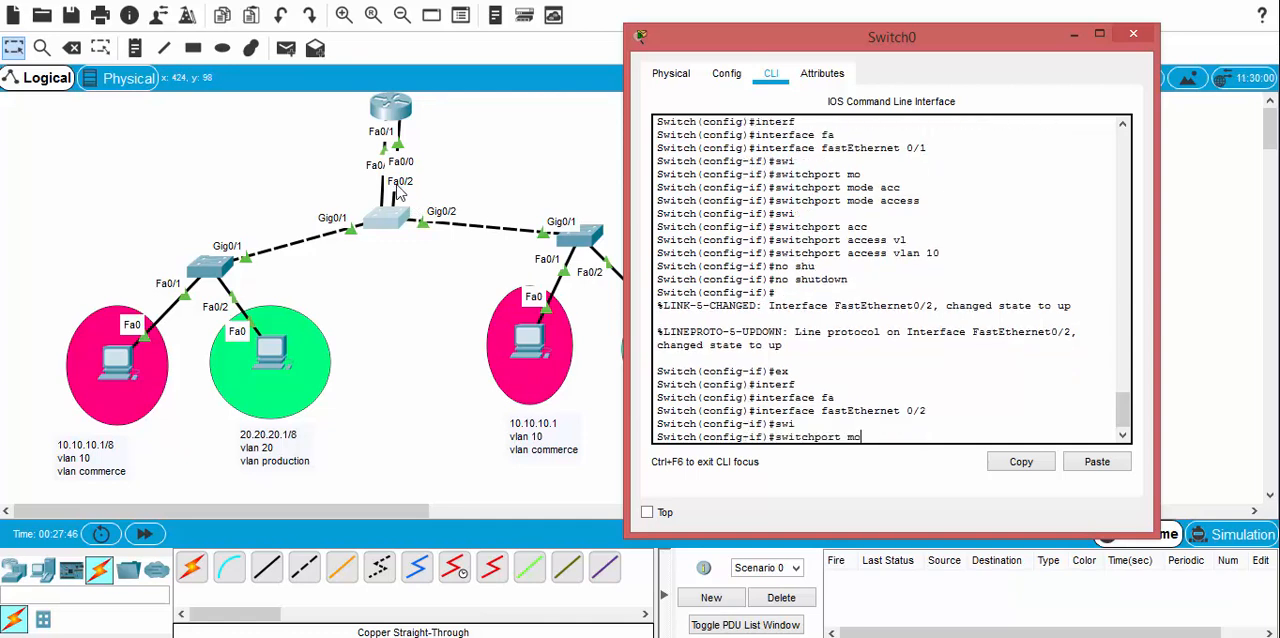
{"action": "key", "text": "Tab"}
{"action": "type", "text": "acc"}
{"action": "key", "text": "Tab"}
{"action": "key", "text": "Return"}
Step: Assign the central switch's FastEthernet 0/2 access port to VLAN 20
{"action": "type", "text": "s"}
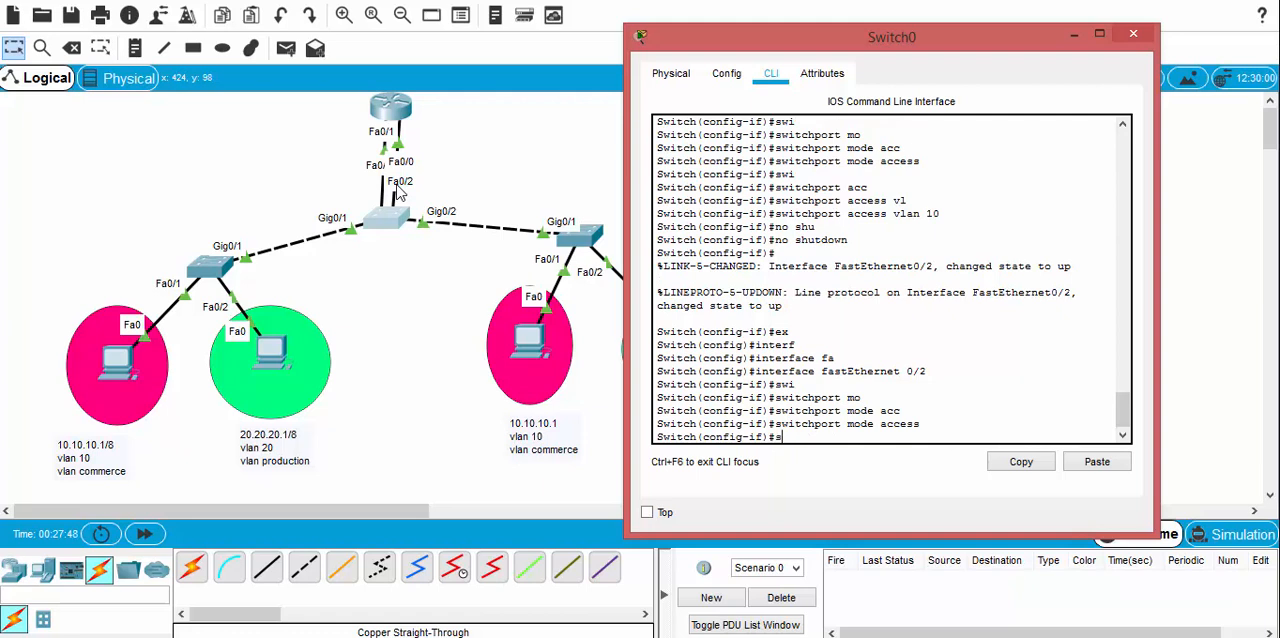
{"action": "type", "text": "wi"}
{"action": "key", "text": "Tab"}
{"action": "type", "text": "acc"}
{"action": "key", "text": "Tab"}
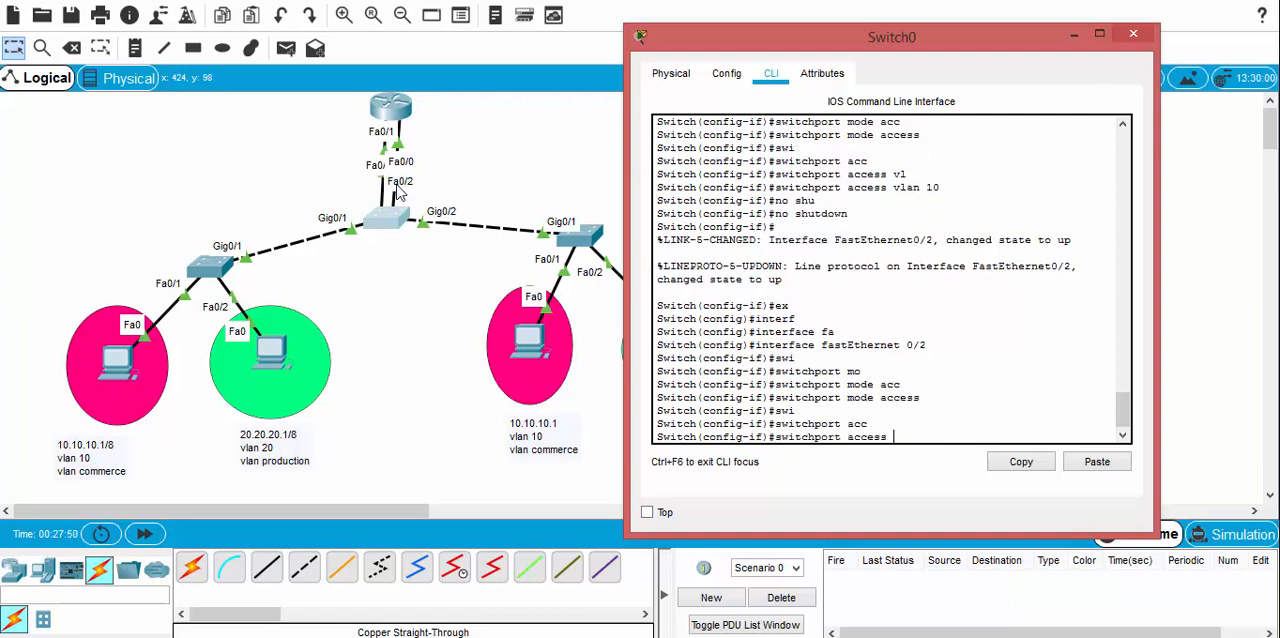
{"action": "type", "text": "vl"}
{"action": "key", "text": "Tab"}
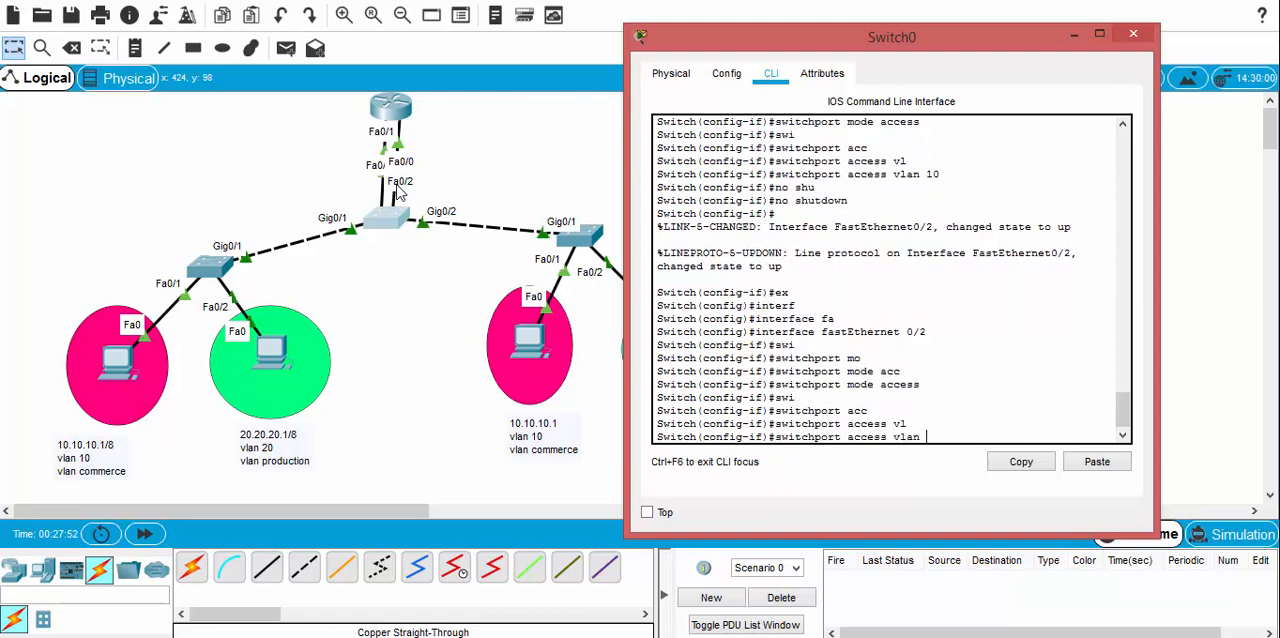
{"action": "type", "text": "20"}
{"action": "key", "text": "Return"}
Step: Enable the central switch's FastEthernet 0/2 port with no shutdown and save the switch configuration
{"action": "type", "text": "no "}
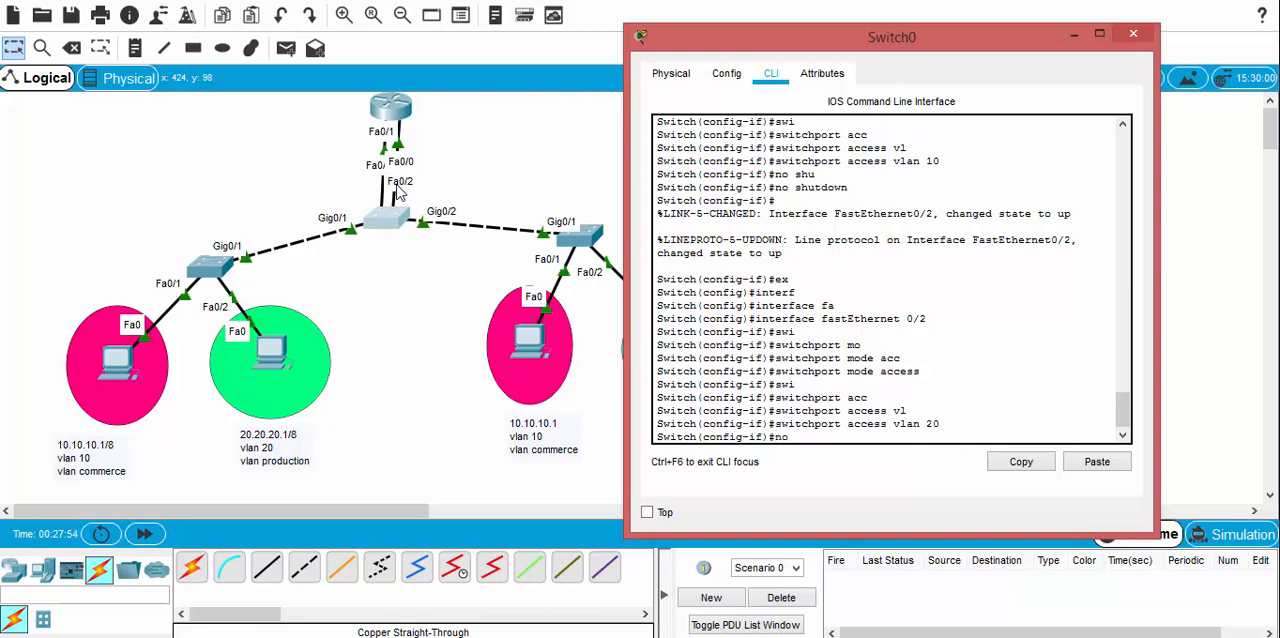
{"action": "type", "text": "shu"}
{"action": "key", "text": "Tab"}
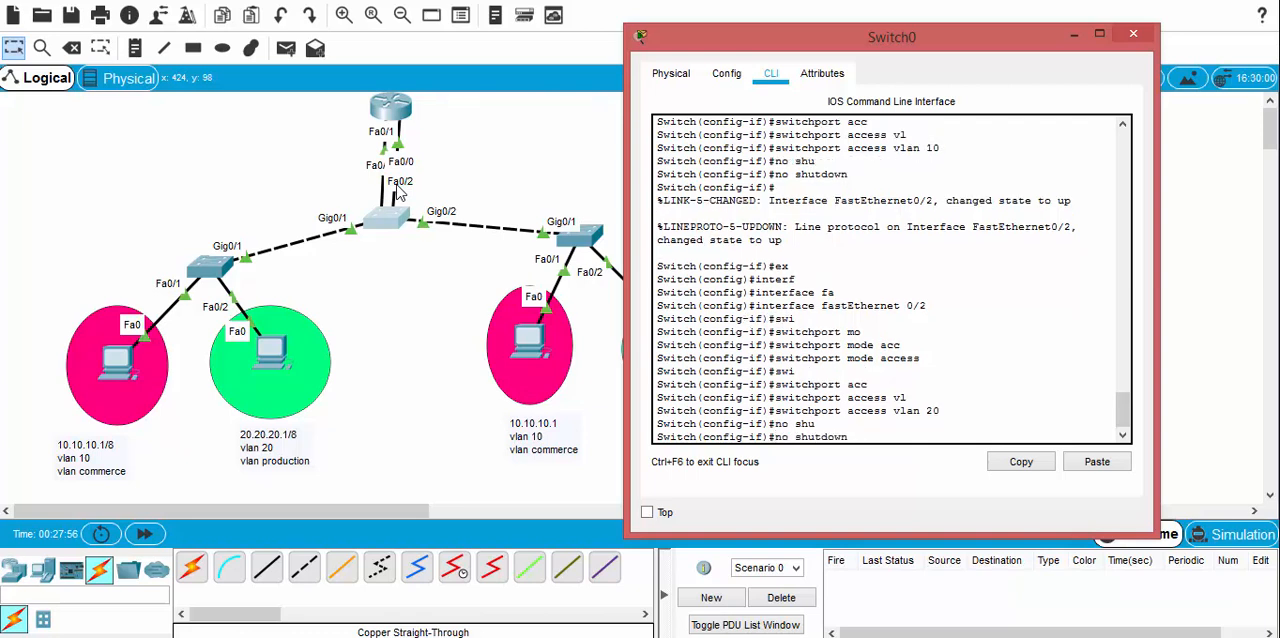
{"action": "key", "text": "Return"}
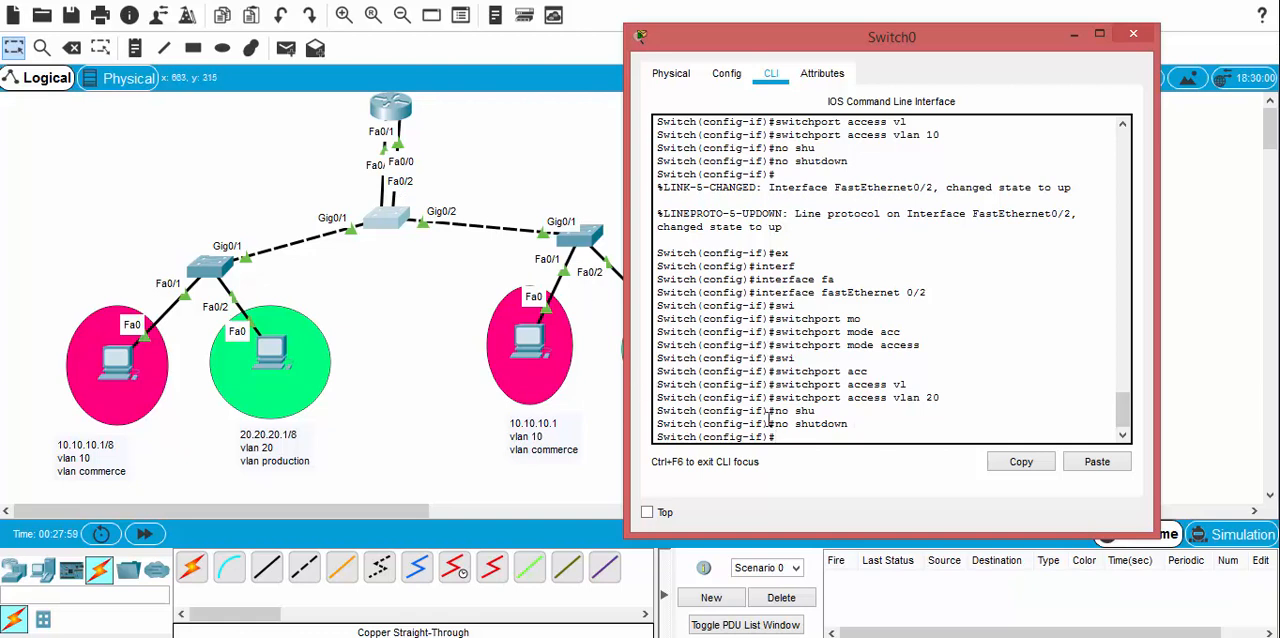
{"action": "type", "text": "wr"}
{"action": "key", "text": "Return"}
Step: Save the router's configuration with do wr and return to the topology workspace
{"action": "left_click", "coordinate": [398, 113]}
{"action": "left_click", "coordinate": [398, 113]}
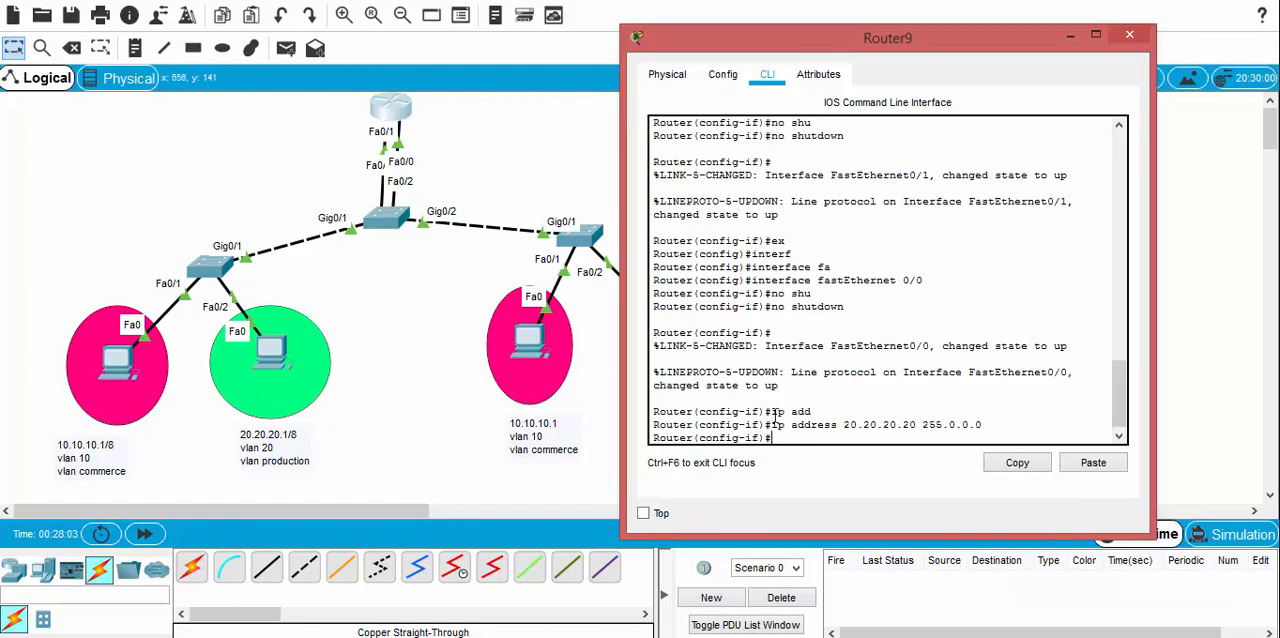
{"action": "type", "text": "do wr"}
{"action": "key", "text": "Return"}
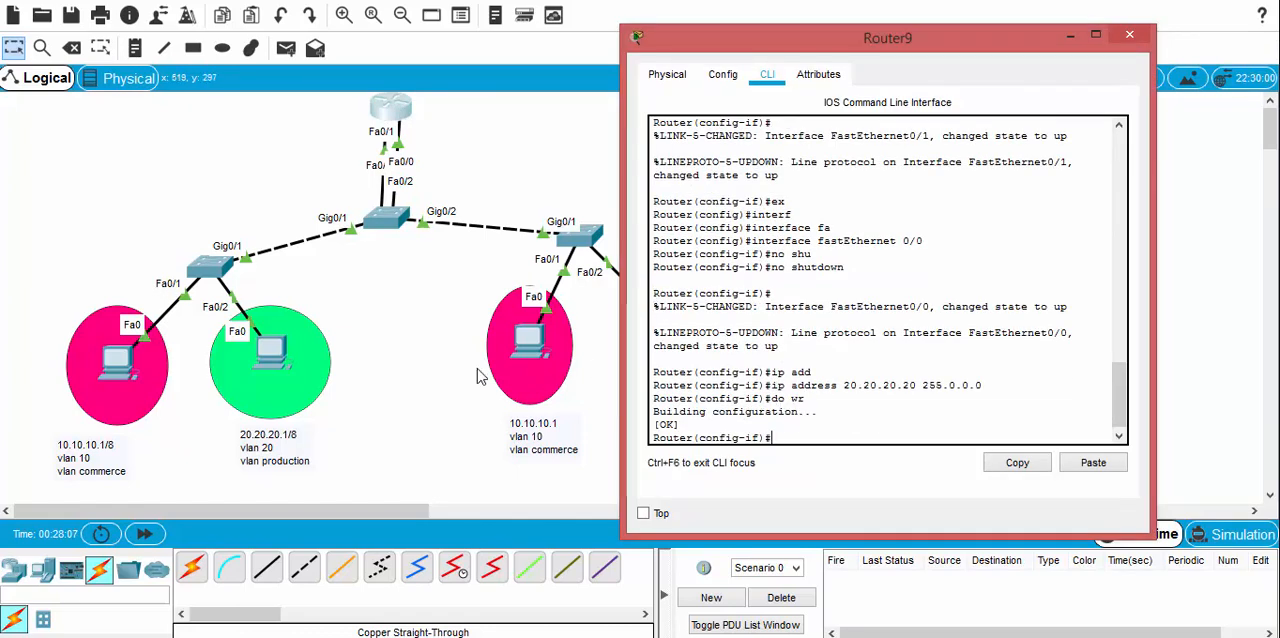
{"action": "left_click", "coordinate": [416, 352]}
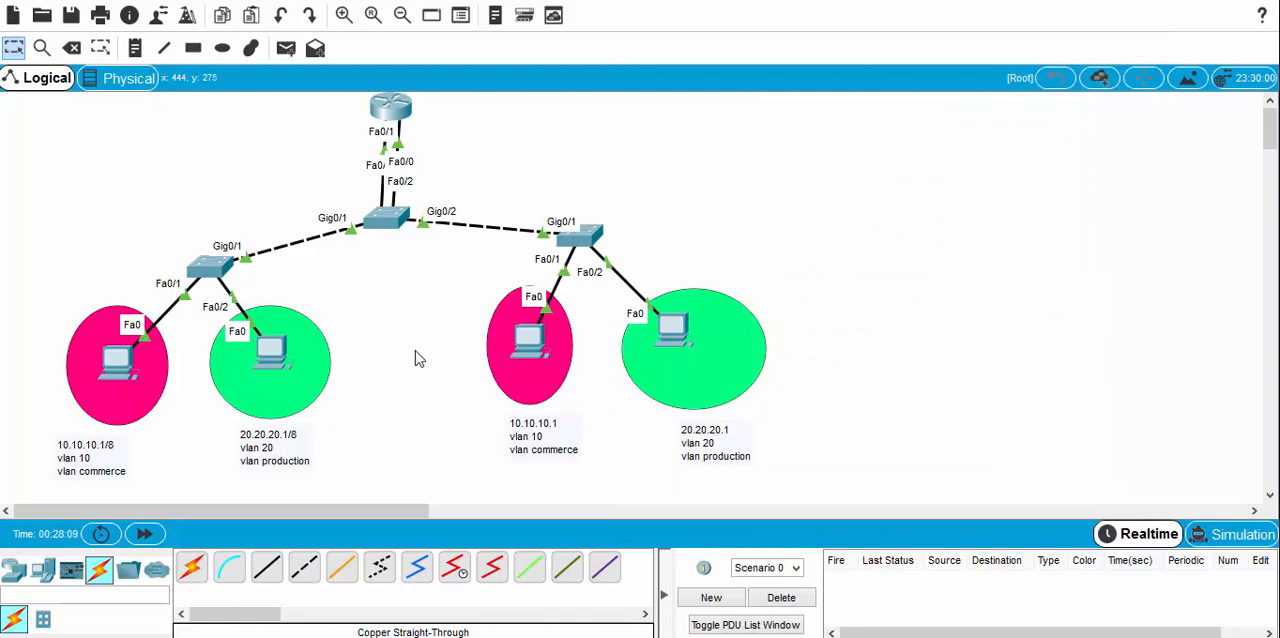
Step: Set the default gateway of PC3, the VLAN 20 computer on the right-hand switch, to 20.20.20.20 and close its window
{"action": "left_click", "coordinate": [676, 335]}
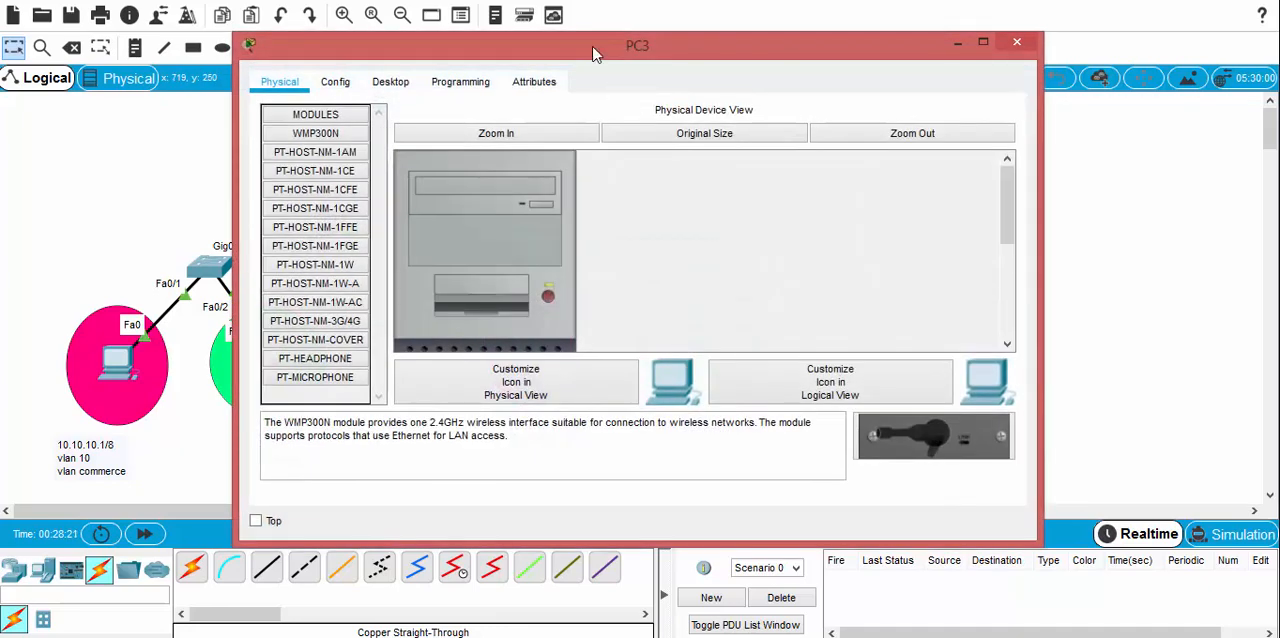
{"action": "left_click_drag", "start_coordinate": [597, 49], "coordinate": [997, 55]}
{"action": "left_click", "coordinate": [794, 82]}
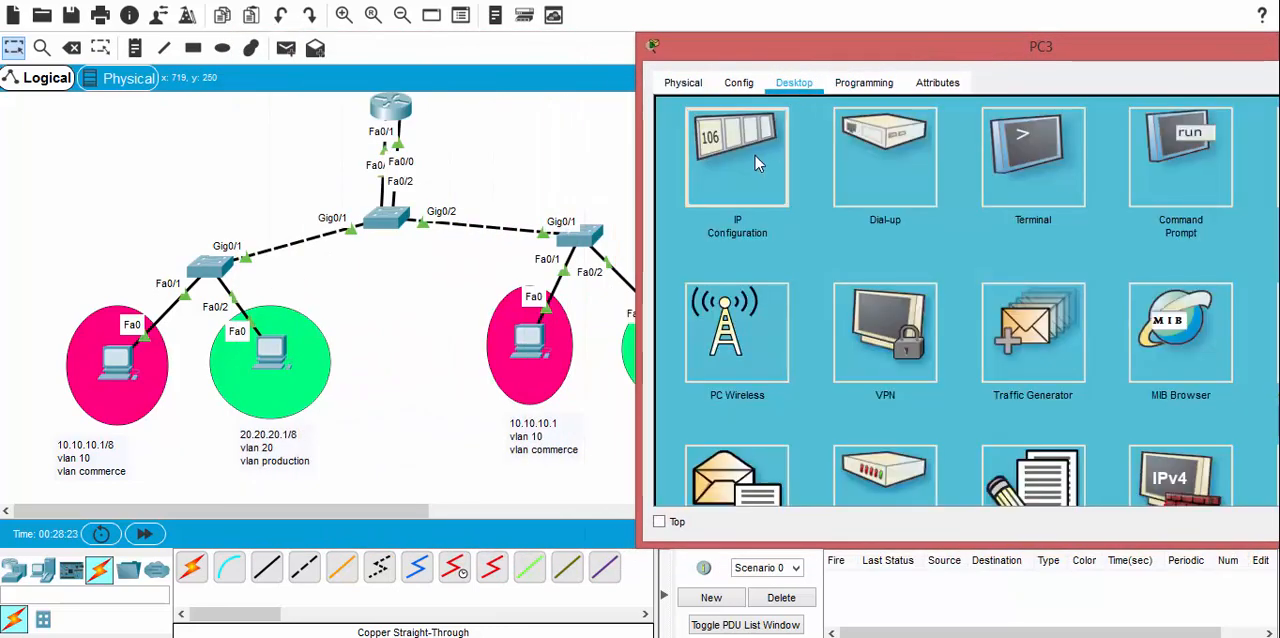
{"action": "left_click", "coordinate": [755, 156]}
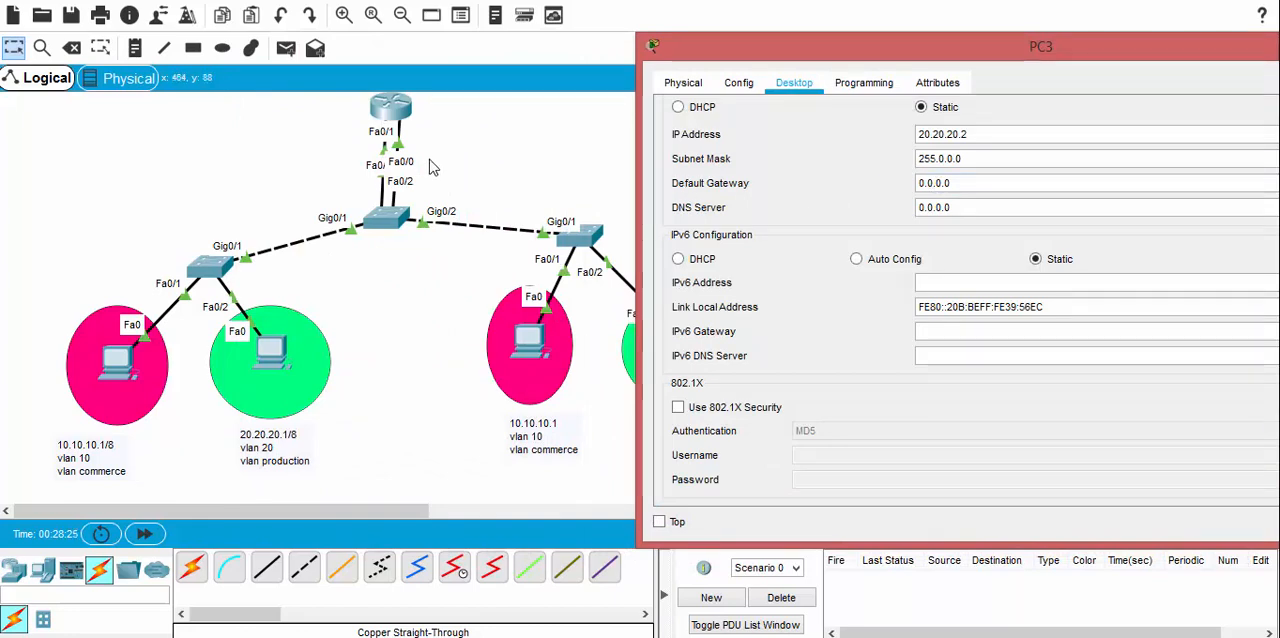
{"action": "left_click_drag", "start_coordinate": [731, 39], "coordinate": [762, 31]}
{"action": "left_click_drag", "start_coordinate": [825, 126], "coordinate": [726, 25]}
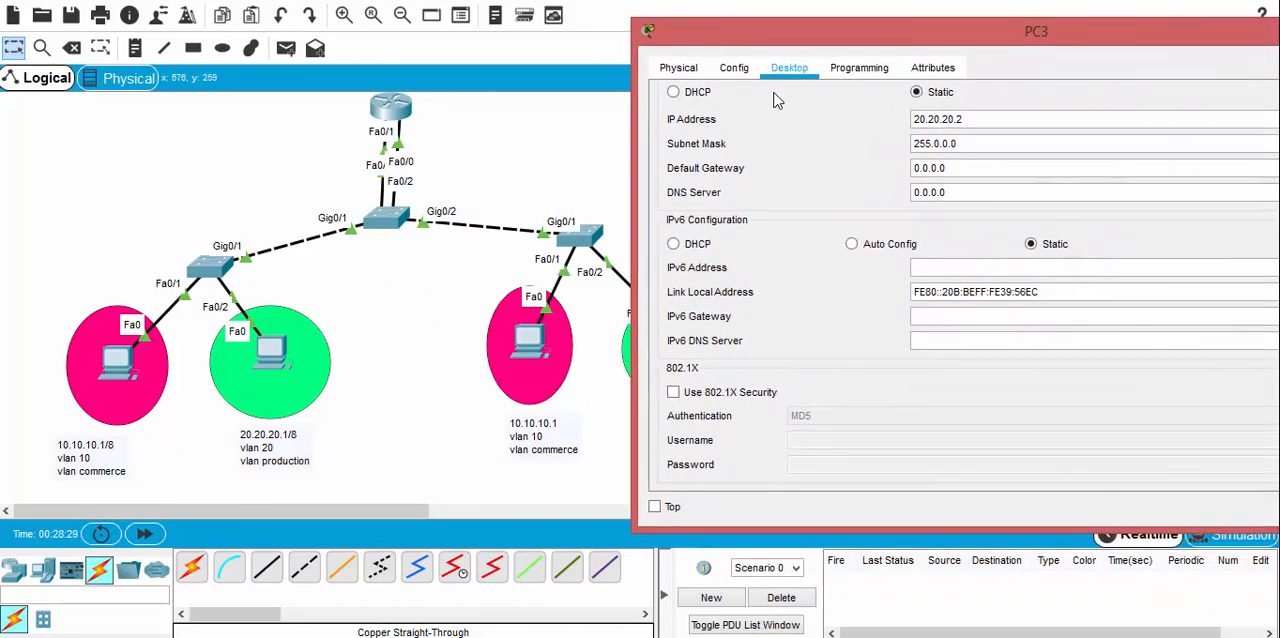
{"action": "triple_click", "coordinate": [1130, 167]}
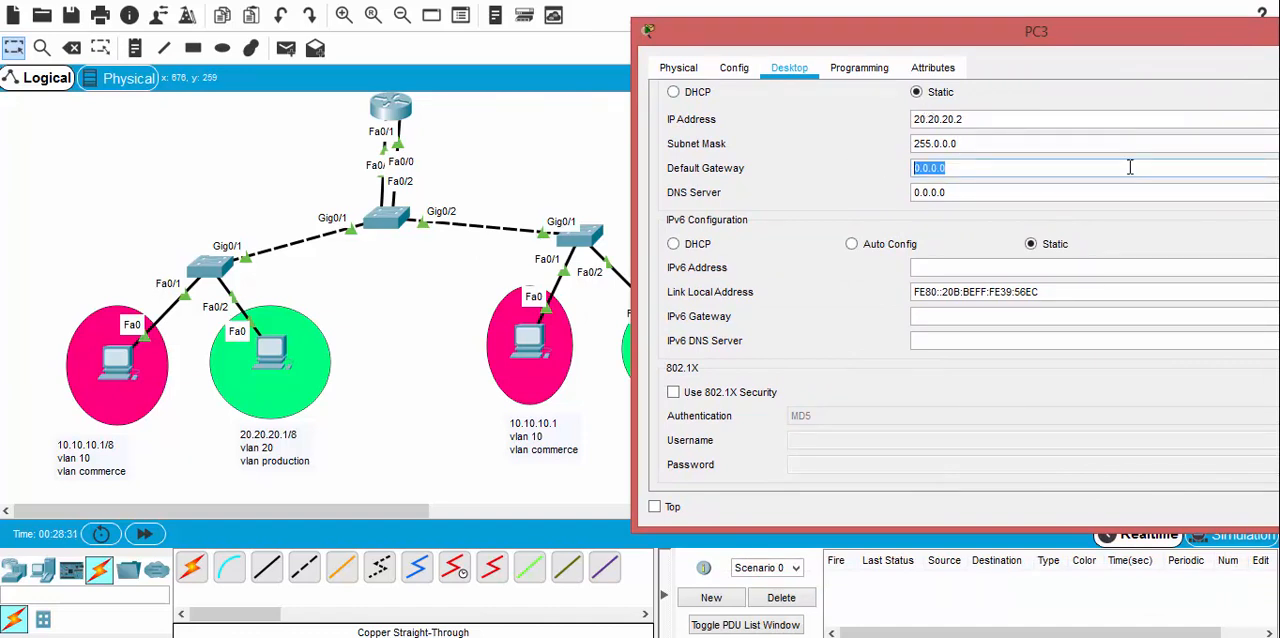
{"action": "type", "text": "20.20.20."}
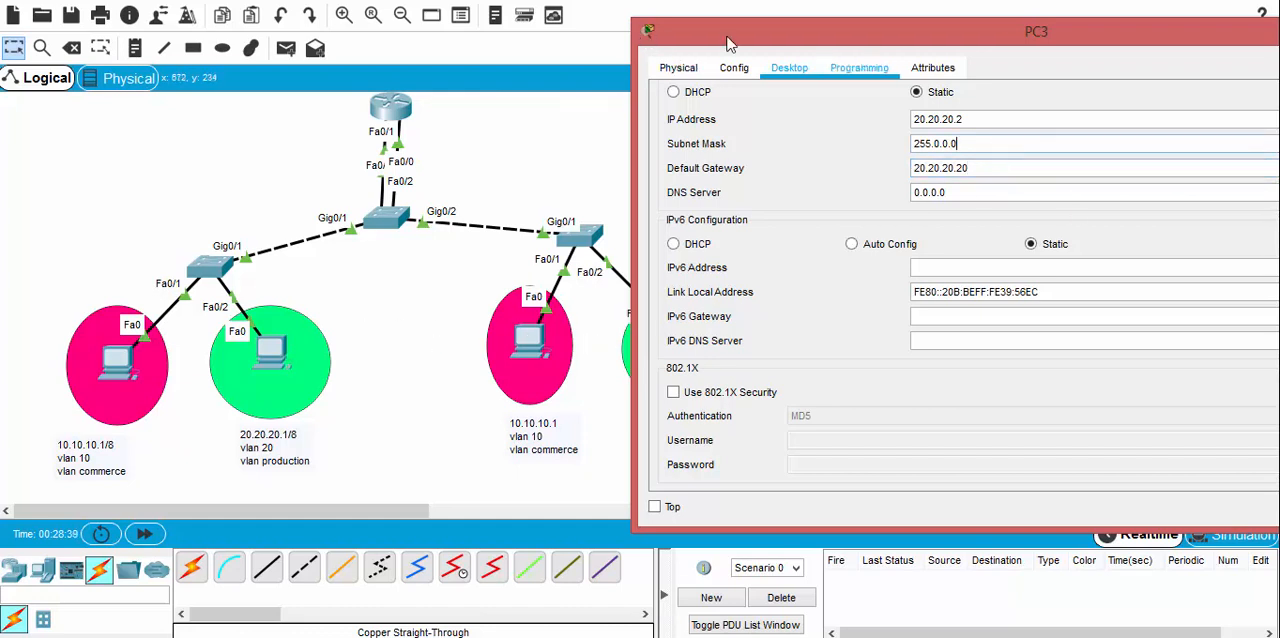
{"action": "left_click", "coordinate": [649, 31]}
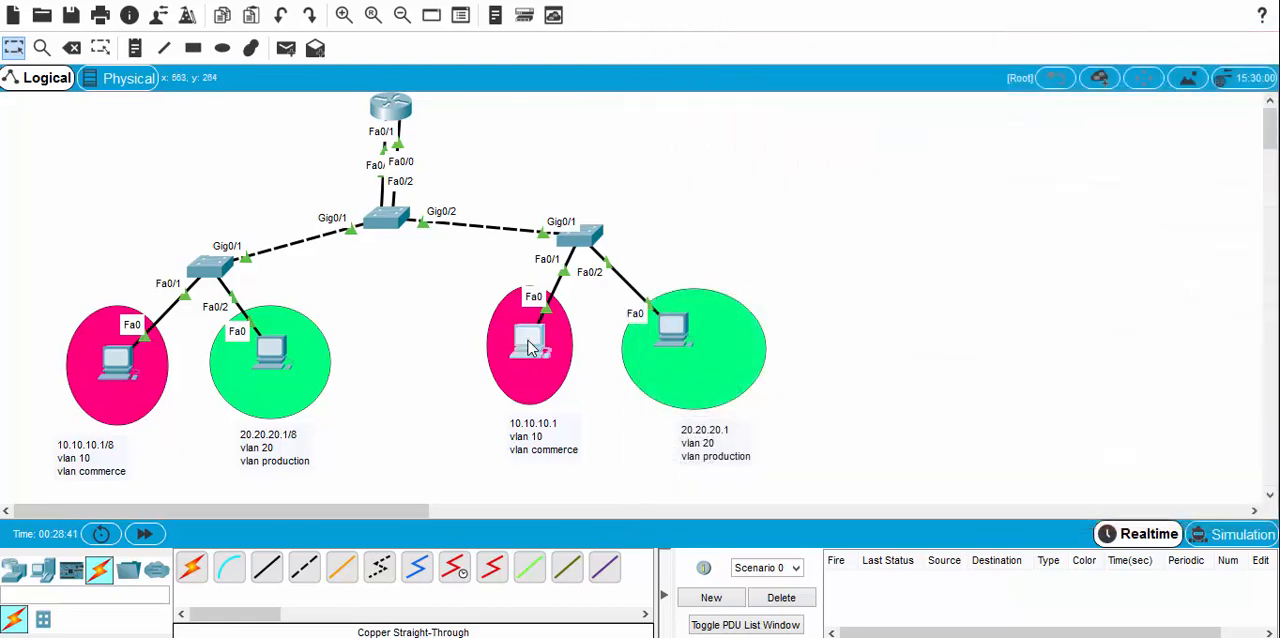
Step: Set PC2's default gateway to the router's FastEthernet 0/1 address, 10.10.10.10, and return to the topology workspace
{"action": "left_click", "coordinate": [530, 345]}
{"action": "left_click", "coordinate": [390, 81]}
{"action": "left_click_drag", "start_coordinate": [449, 44], "coordinate": [934, 31]}
{"action": "left_click", "coordinate": [832, 198]}
{"action": "left_click_drag", "start_coordinate": [1055, 170], "coordinate": [909, 169]}
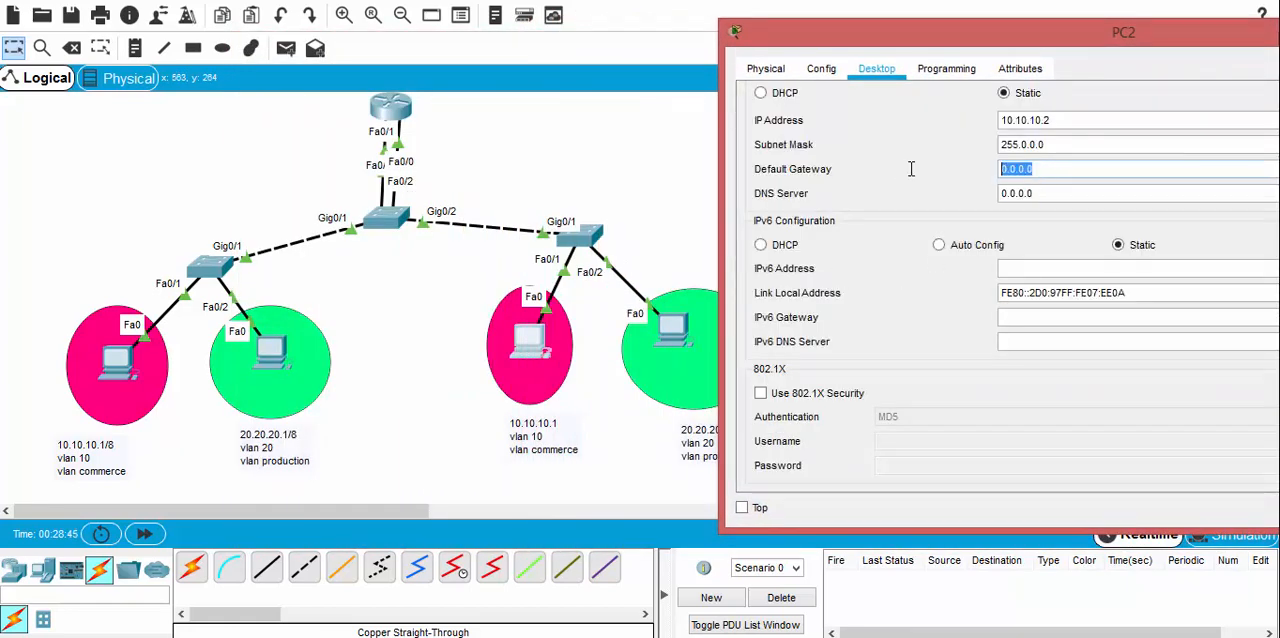
{"action": "type", "text": "10.10."}
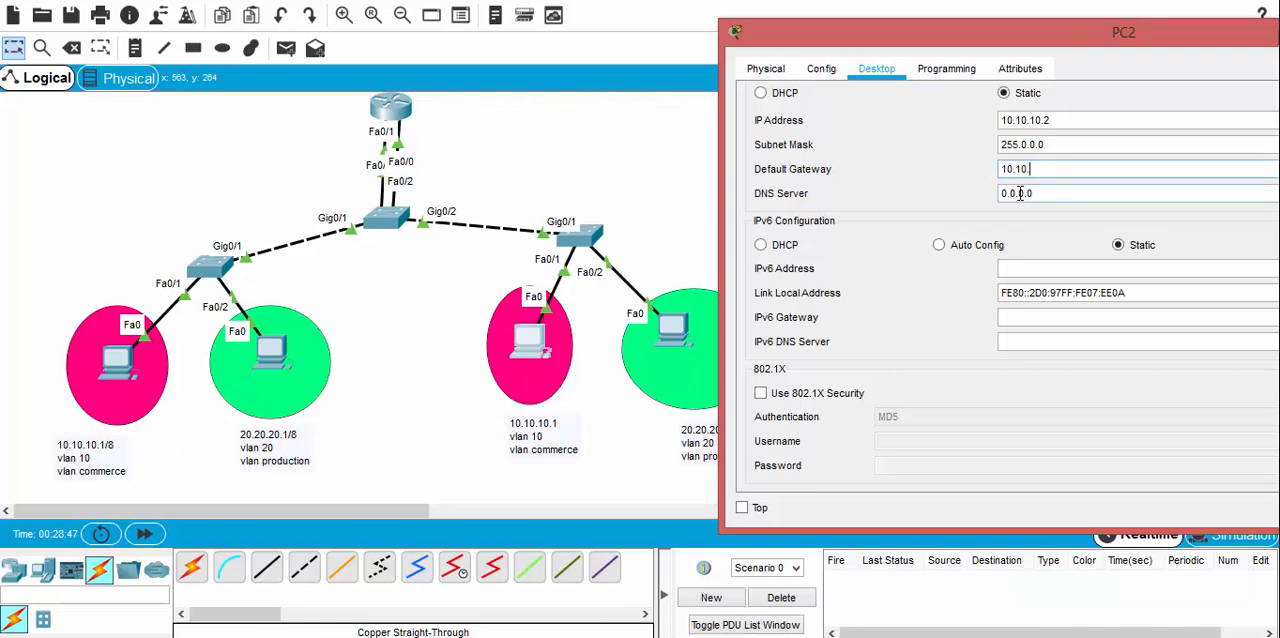
{"action": "type", "text": "10.10"}
{"action": "left_click", "coordinate": [1042, 192]}
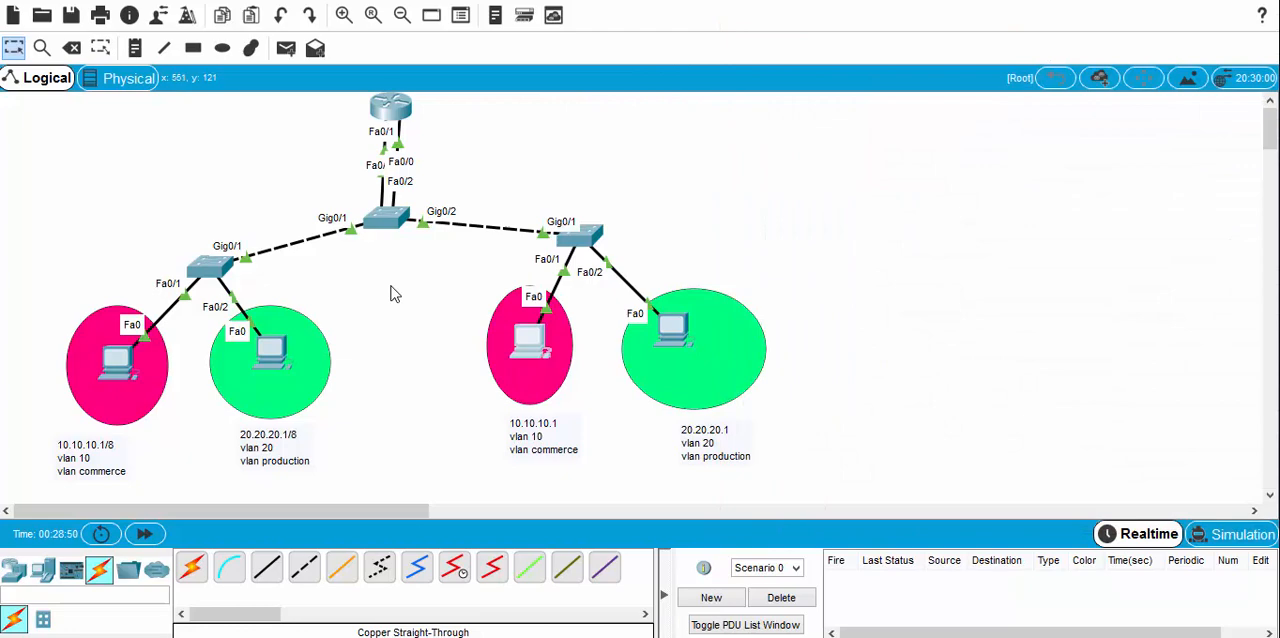
Step: Set the default gateway of PC1, the VLAN 20 computer on the left-hand switch, to 20.20.20.20 and close its window
{"action": "left_click", "coordinate": [272, 352]}
{"action": "left_click", "coordinate": [391, 84]}
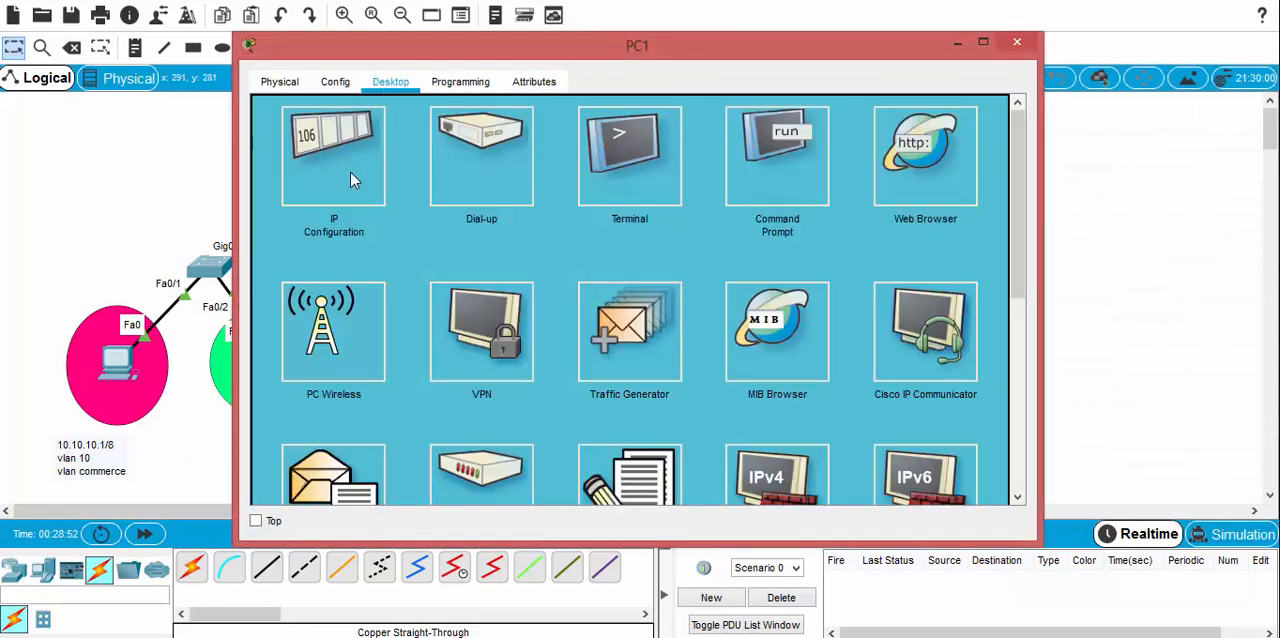
{"action": "left_click", "coordinate": [352, 176]}
{"action": "left_click_drag", "start_coordinate": [556, 180], "coordinate": [415, 168]}
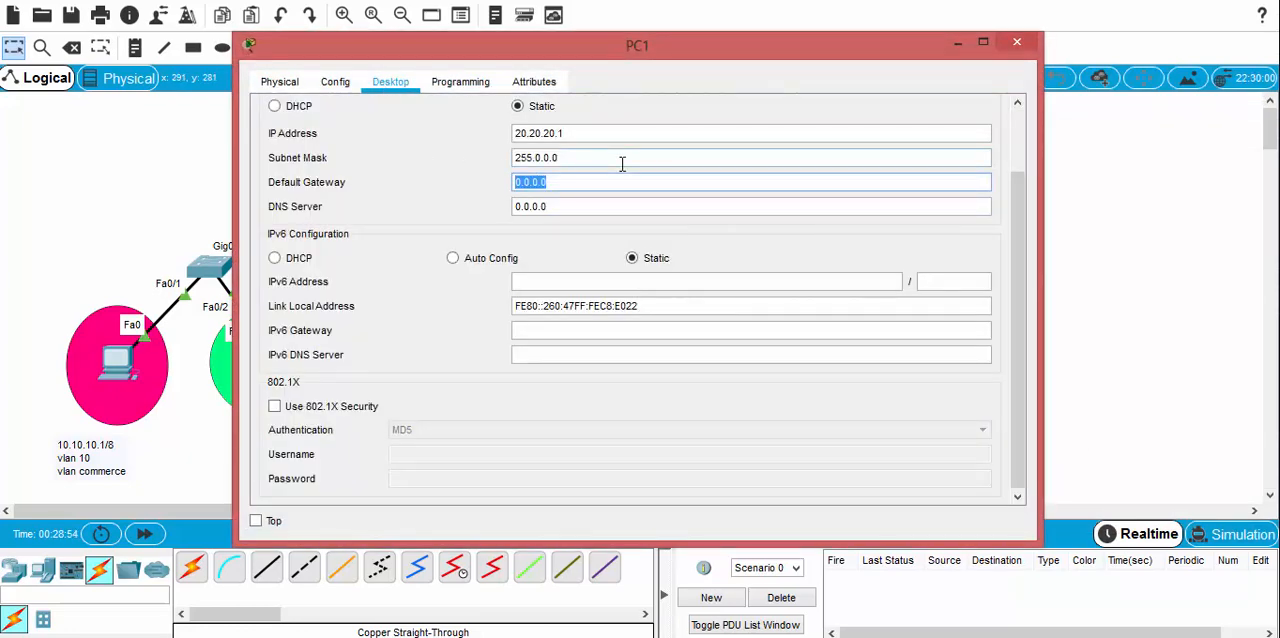
{"action": "type", "text": "20"}
{"action": "left_click", "coordinate": [1017, 41]}
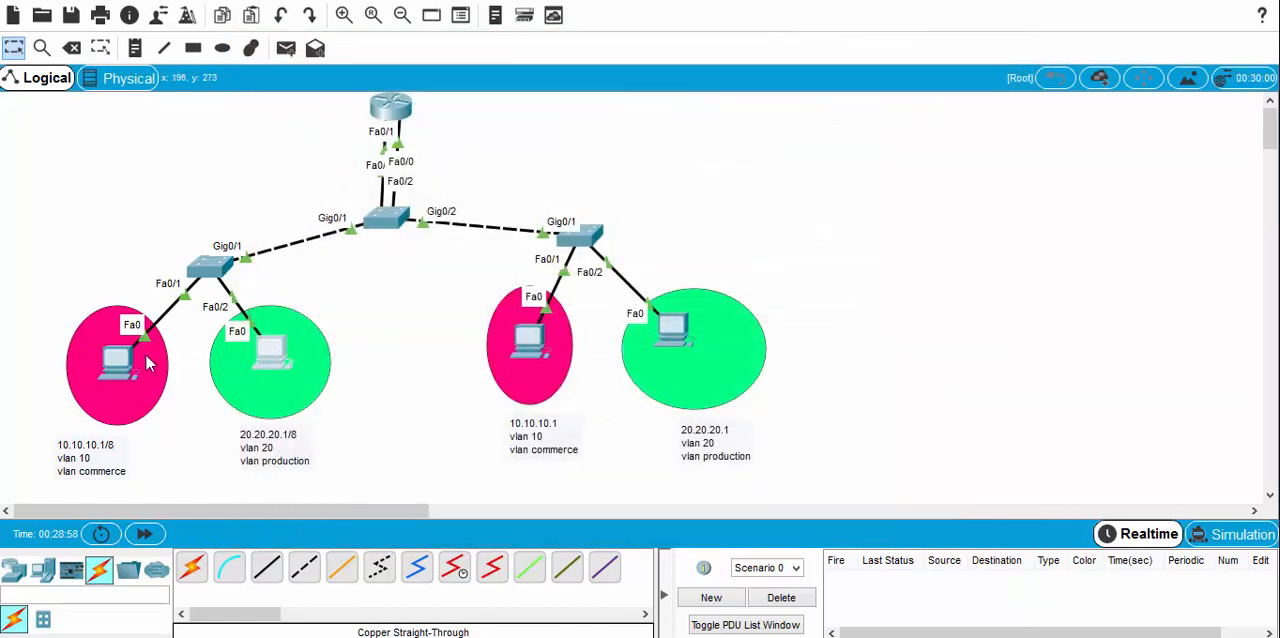
Step: Set the default gateway of PC0, the VLAN 10 computer on the left-hand switch, to 10.10.10.10 and close its window
{"action": "left_click", "coordinate": [166, 370]}
{"action": "left_click", "coordinate": [372, 80]}
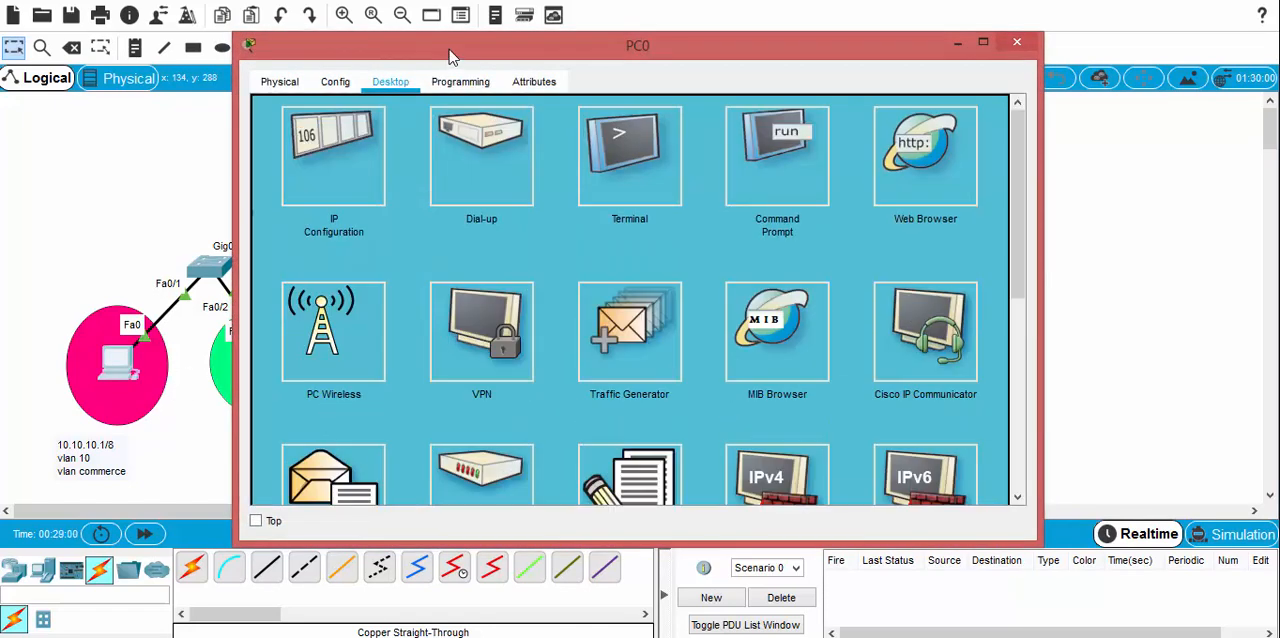
{"action": "left_click_drag", "start_coordinate": [450, 41], "coordinate": [713, 41]}
{"action": "left_click", "coordinate": [595, 158]}
{"action": "left_click_drag", "start_coordinate": [838, 170], "coordinate": [734, 167]}
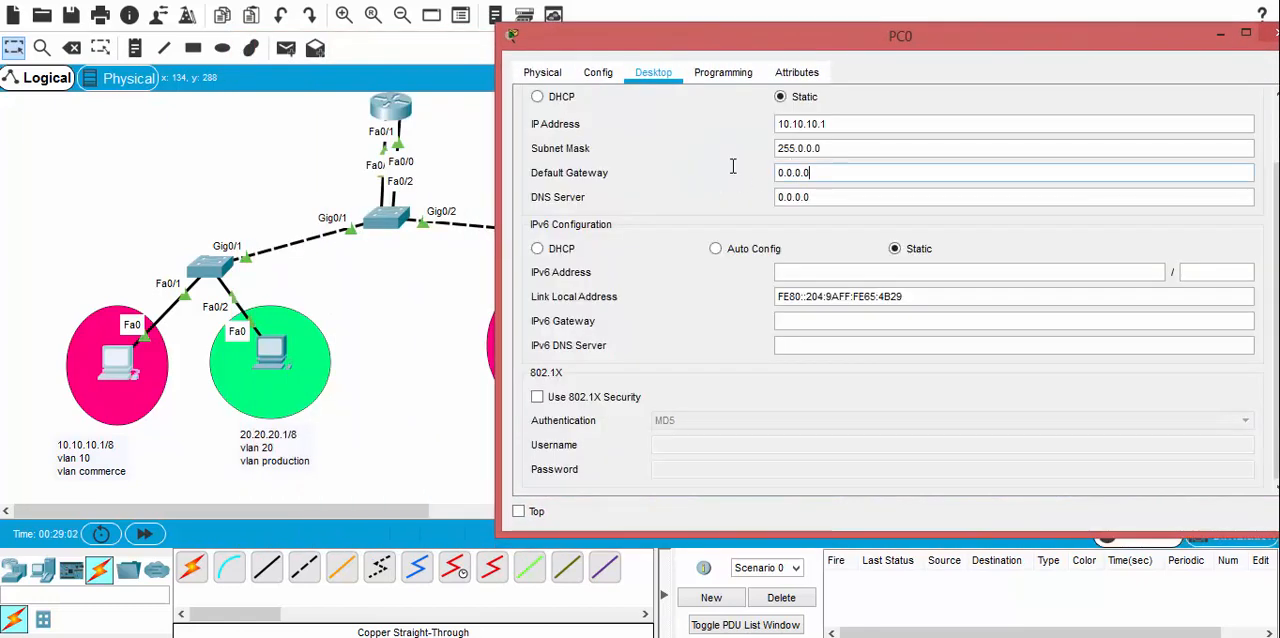
{"action": "type", "text": "10.10."}
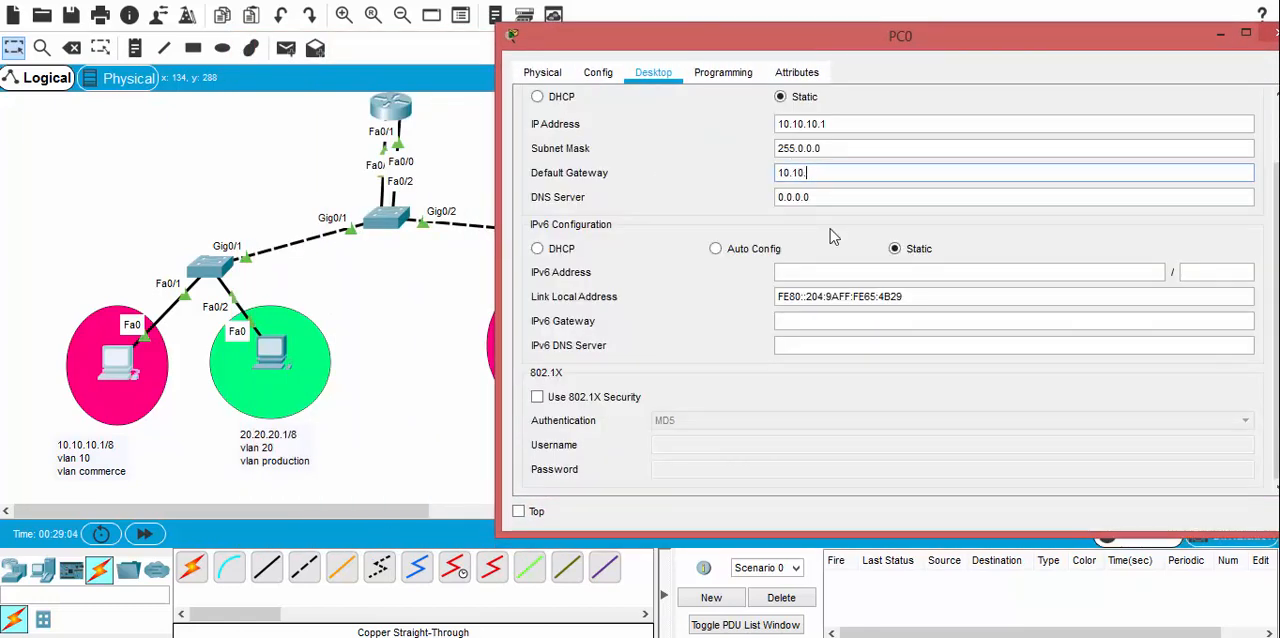
{"action": "type", "text": "10.1 vlan 10"}
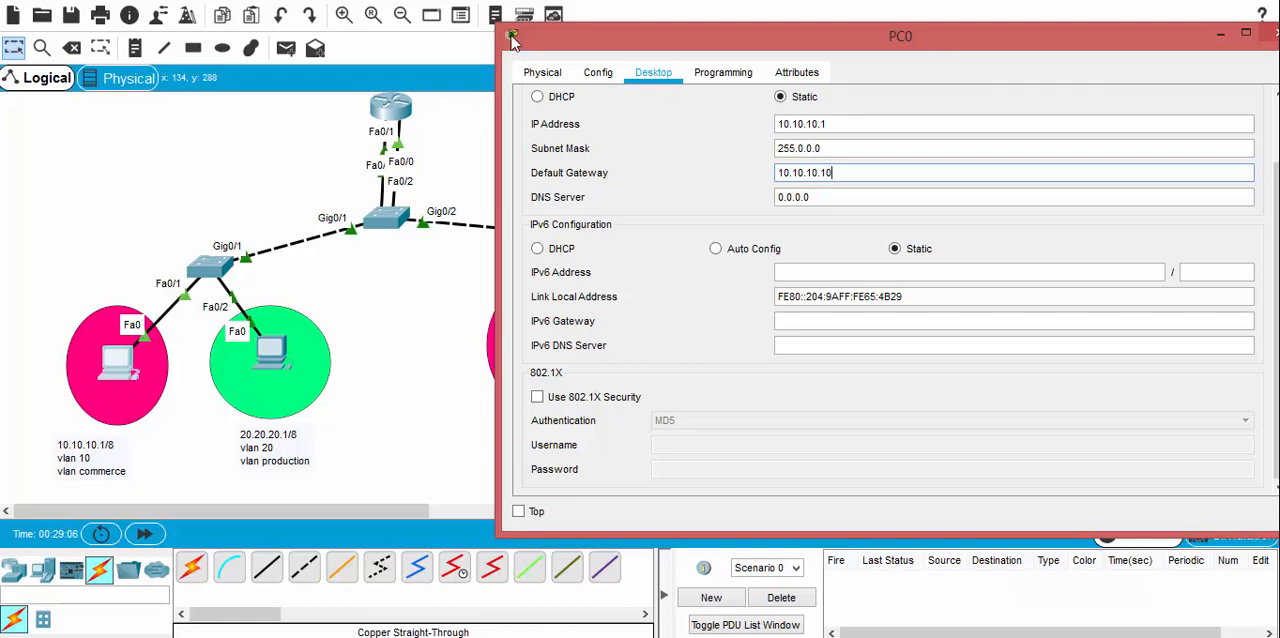
{"action": "double_click", "coordinate": [511, 35]}
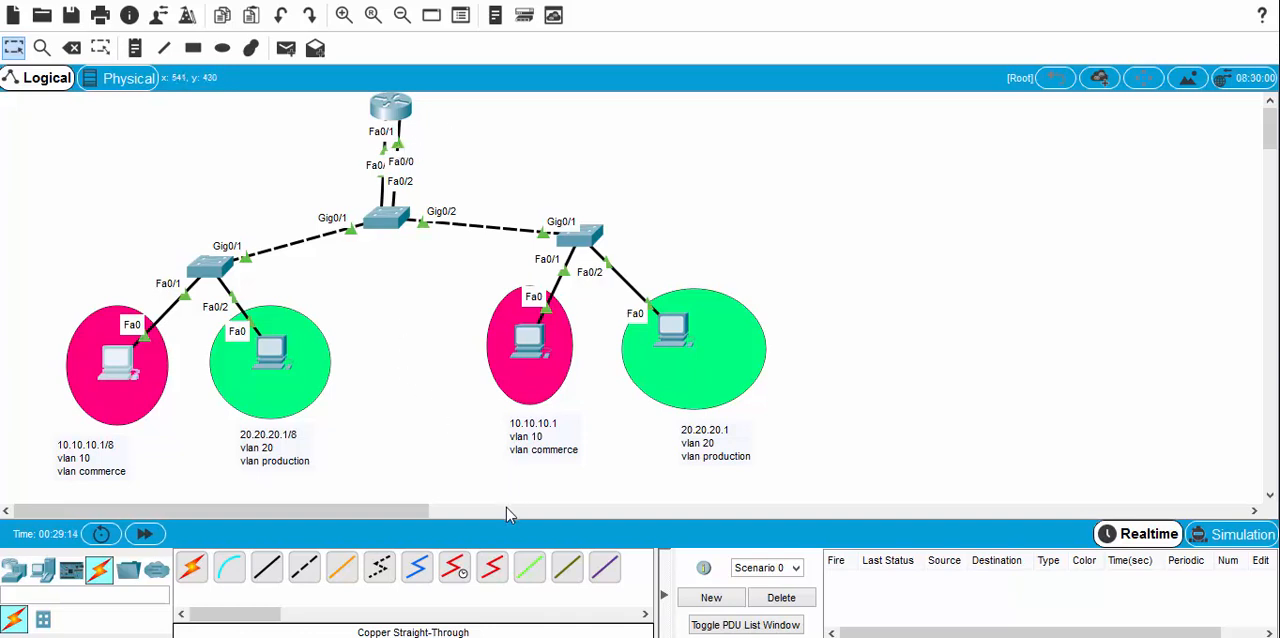
Step: Test connectivity within each VLAN by sending a simple PDU from PC1 to PC3 and another from PC2 to PC0
{"action": "left_click", "coordinate": [286, 48]}
{"action": "left_click", "coordinate": [274, 354]}
{"action": "left_click", "coordinate": [676, 338]}
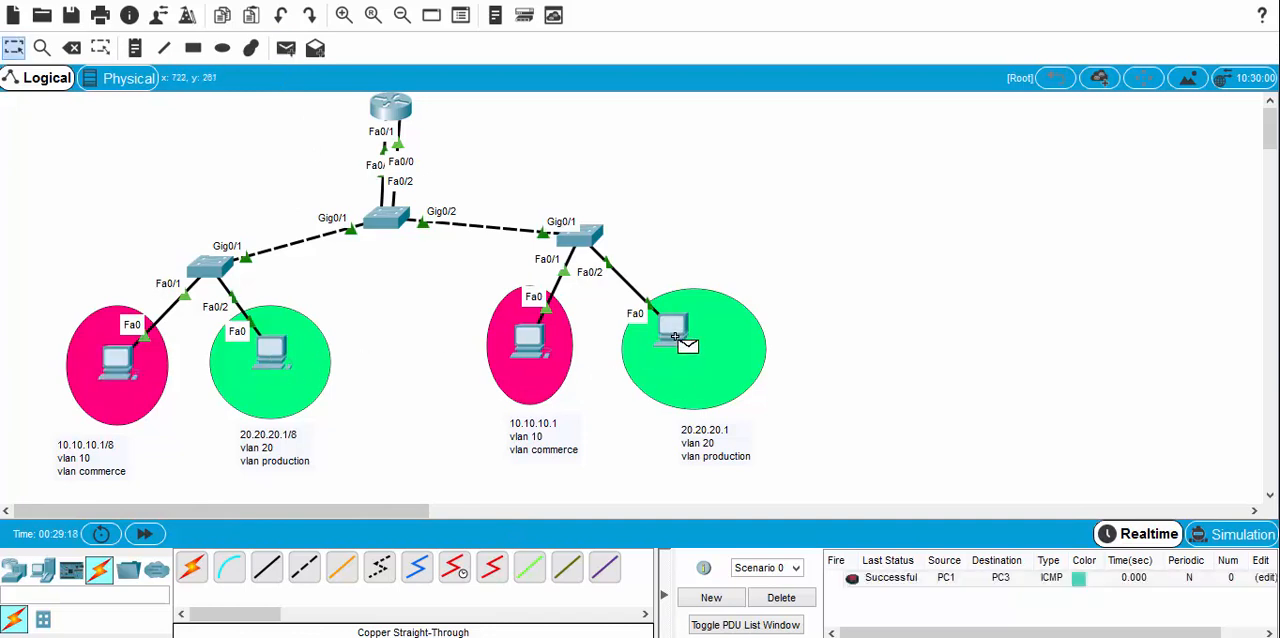
{"action": "left_click", "coordinate": [286, 48]}
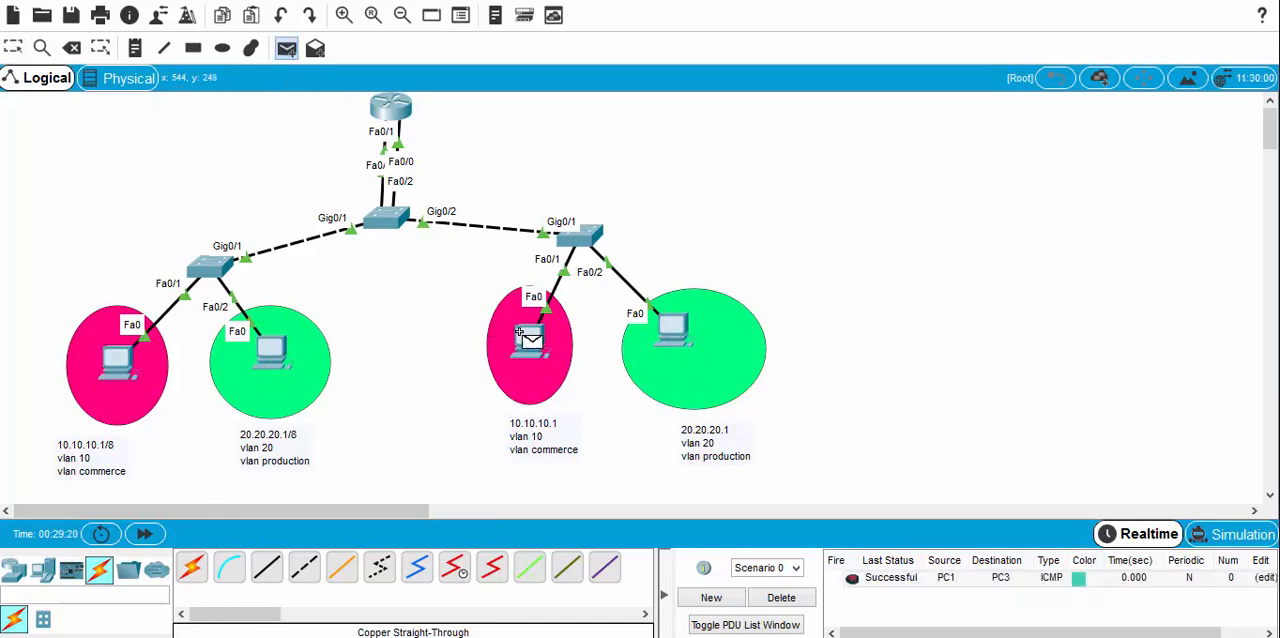
{"action": "left_click", "coordinate": [529, 340]}
{"action": "left_click", "coordinate": [118, 360]}
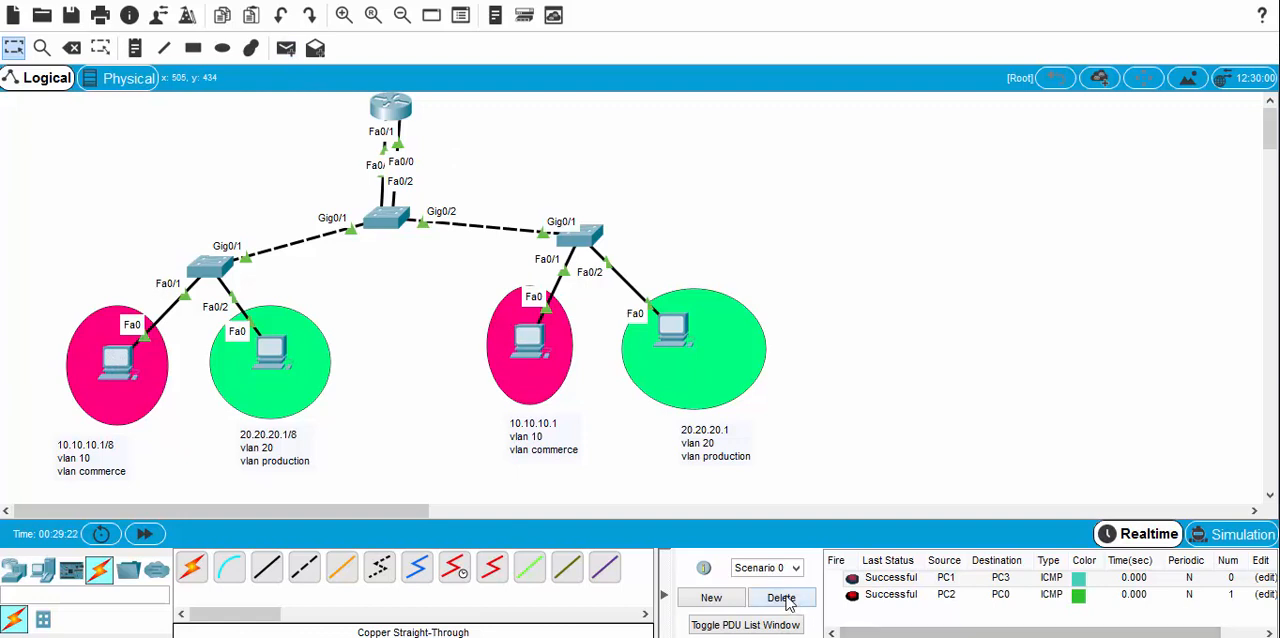
Step: Delete the same-VLAN test scenario and send a simple PDU between VLANs from PC1 to PC2
{"action": "left_click", "coordinate": [788, 600]}
{"action": "left_click", "coordinate": [286, 48]}
{"action": "left_click", "coordinate": [271, 352]}
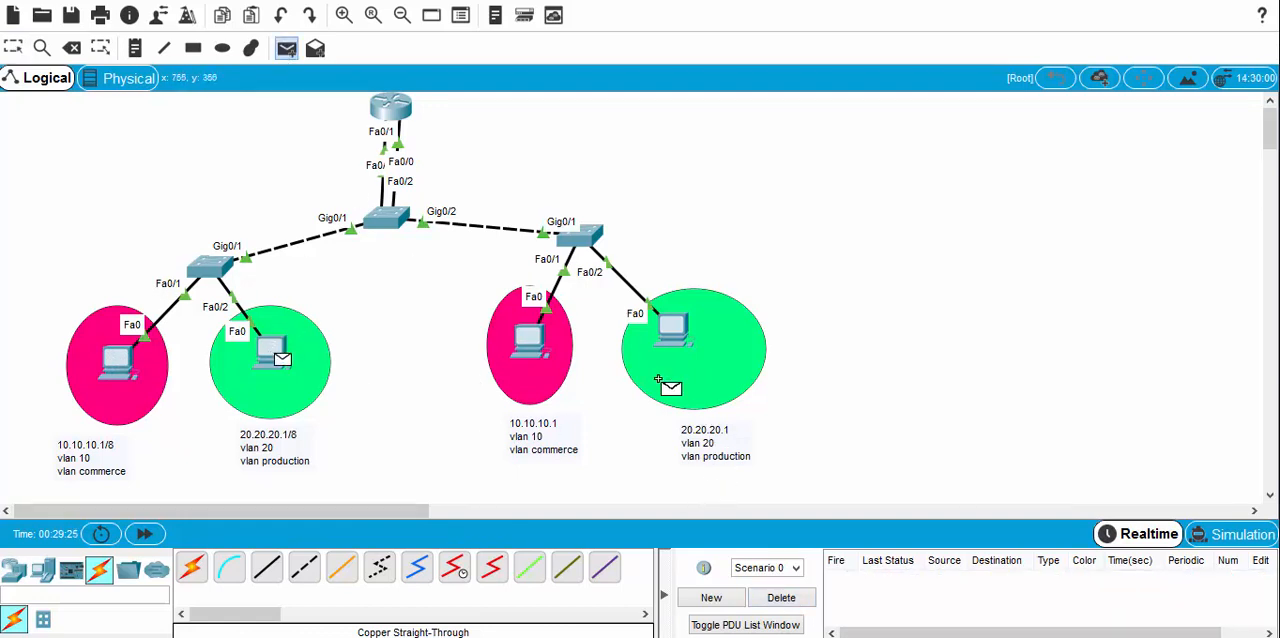
{"action": "left_click", "coordinate": [529, 343]}
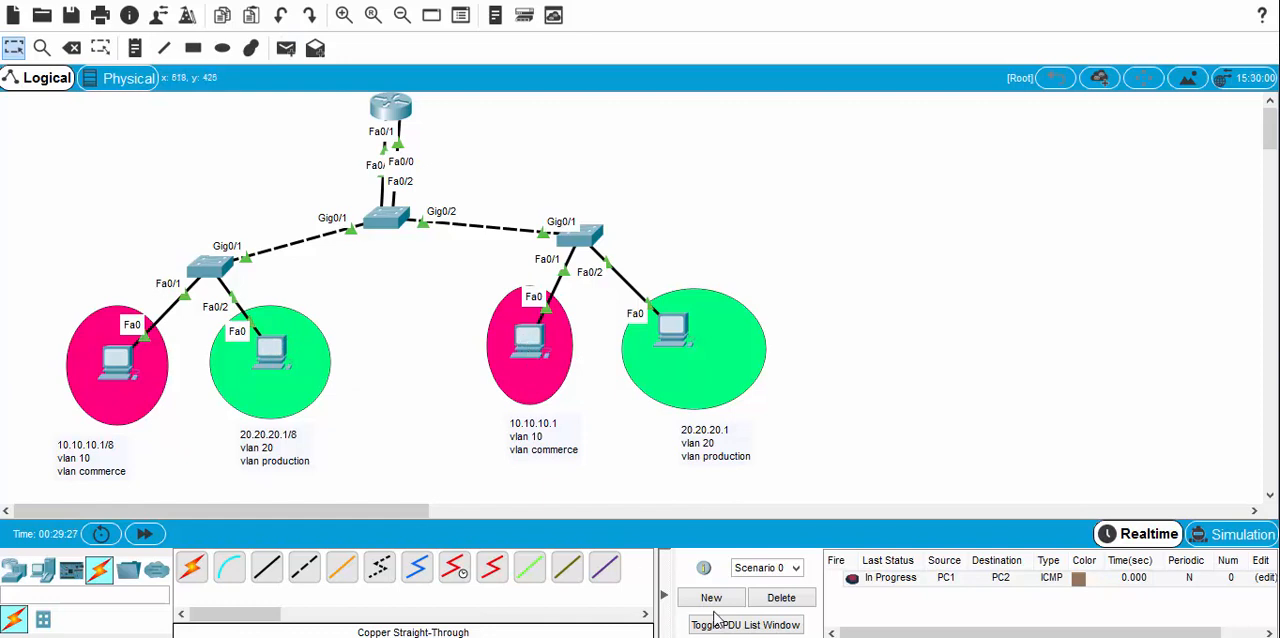
Step: Clear the PC1 to PC2 test and repeat it with a new simple PDU from PC1 to PC2
{"action": "left_click", "coordinate": [768, 600]}
{"action": "left_click", "coordinate": [286, 50]}
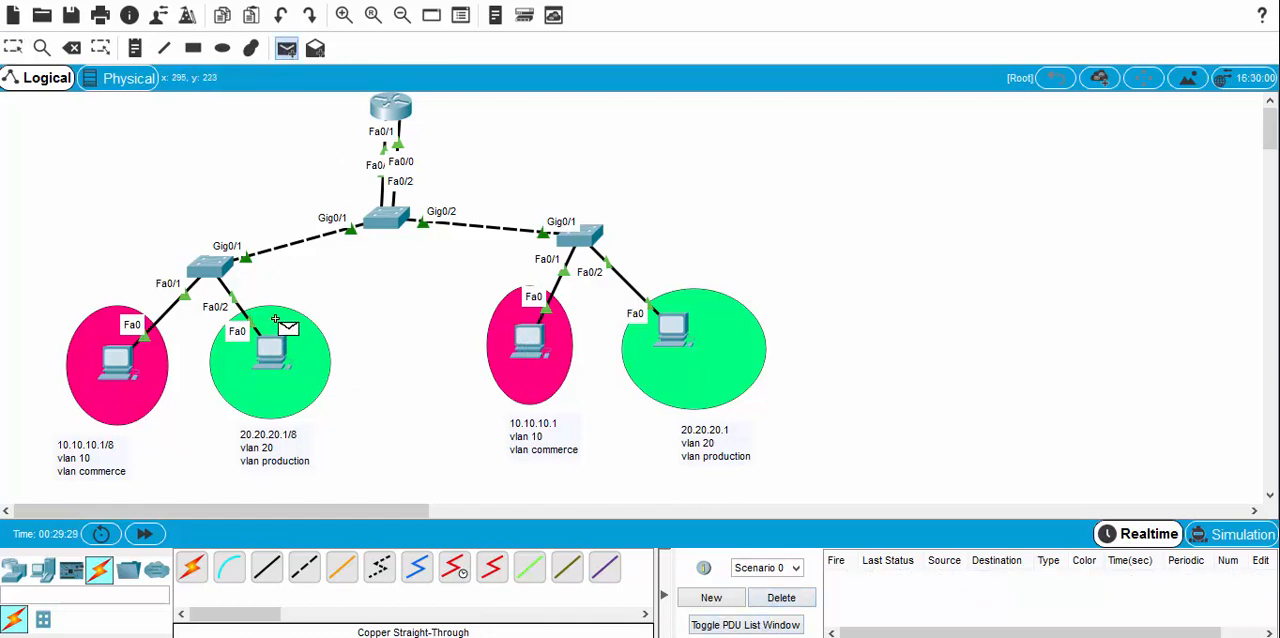
{"action": "left_click", "coordinate": [271, 345]}
{"action": "left_click", "coordinate": [532, 343]}
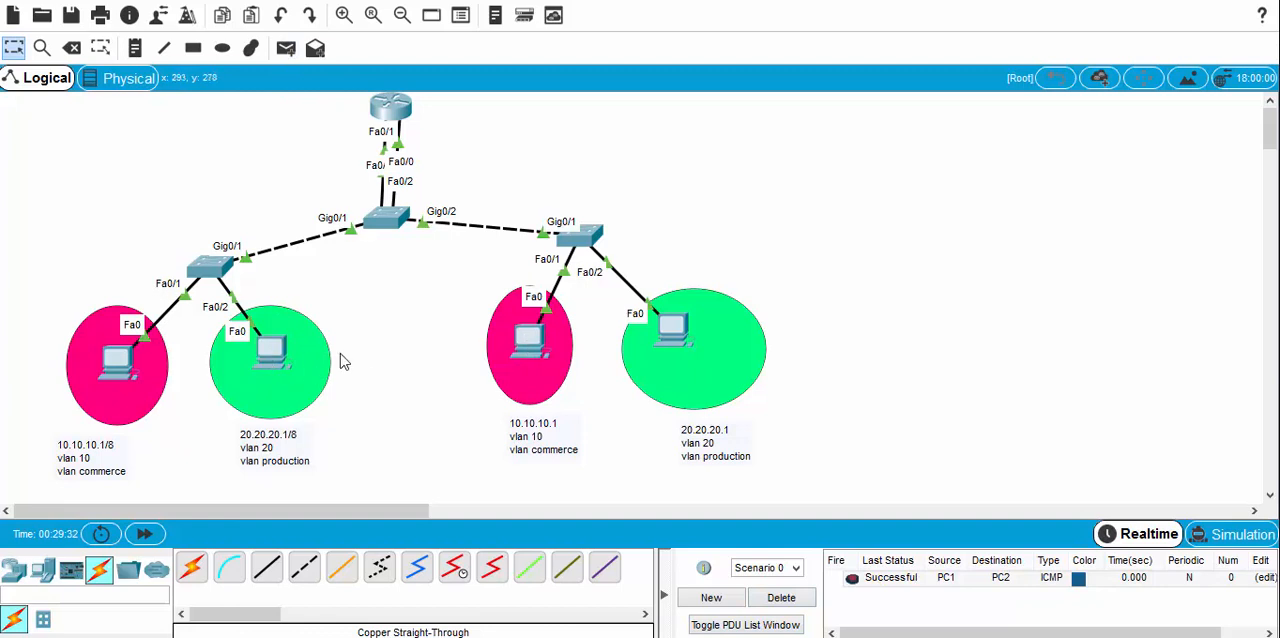
Step: Test inter-VLAN routing on the left-hand switch by sending a simple PDU from PC0 to PC1
{"action": "left_click", "coordinate": [286, 48]}
{"action": "left_click", "coordinate": [117, 362]}
{"action": "left_click", "coordinate": [274, 352]}
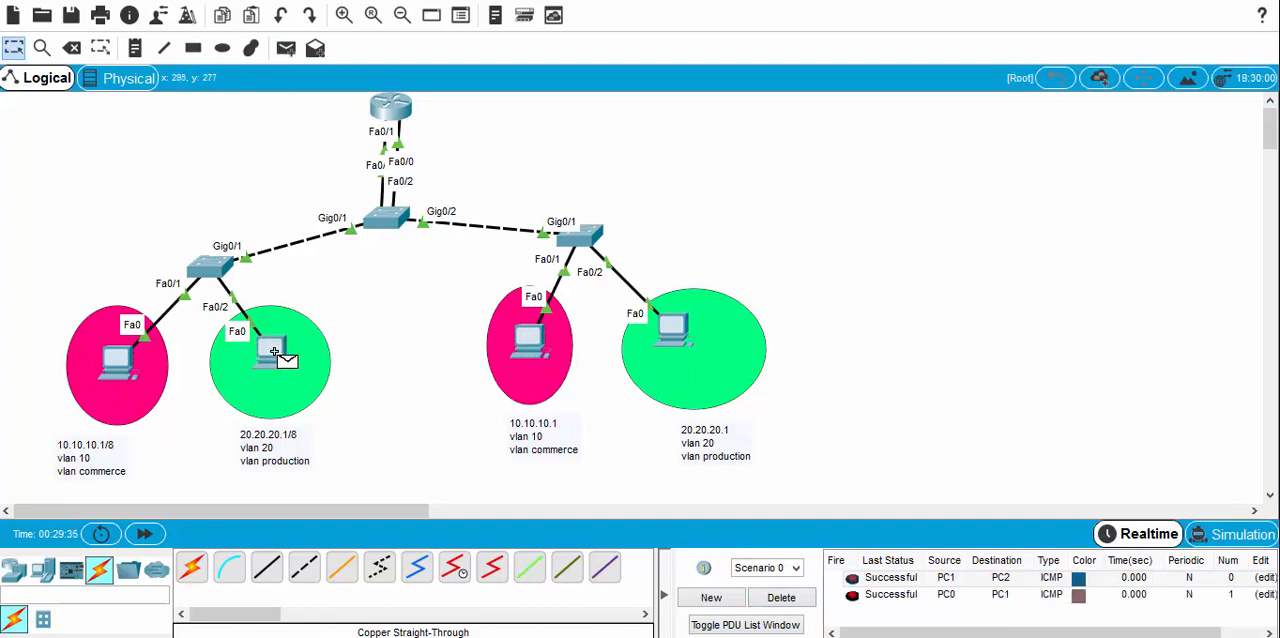
Step: Test inter-VLAN routing on the right-hand switch by sending a simple PDU from PC2 to PC3 twice
{"action": "left_click", "coordinate": [286, 48]}
{"action": "left_click", "coordinate": [528, 340]}
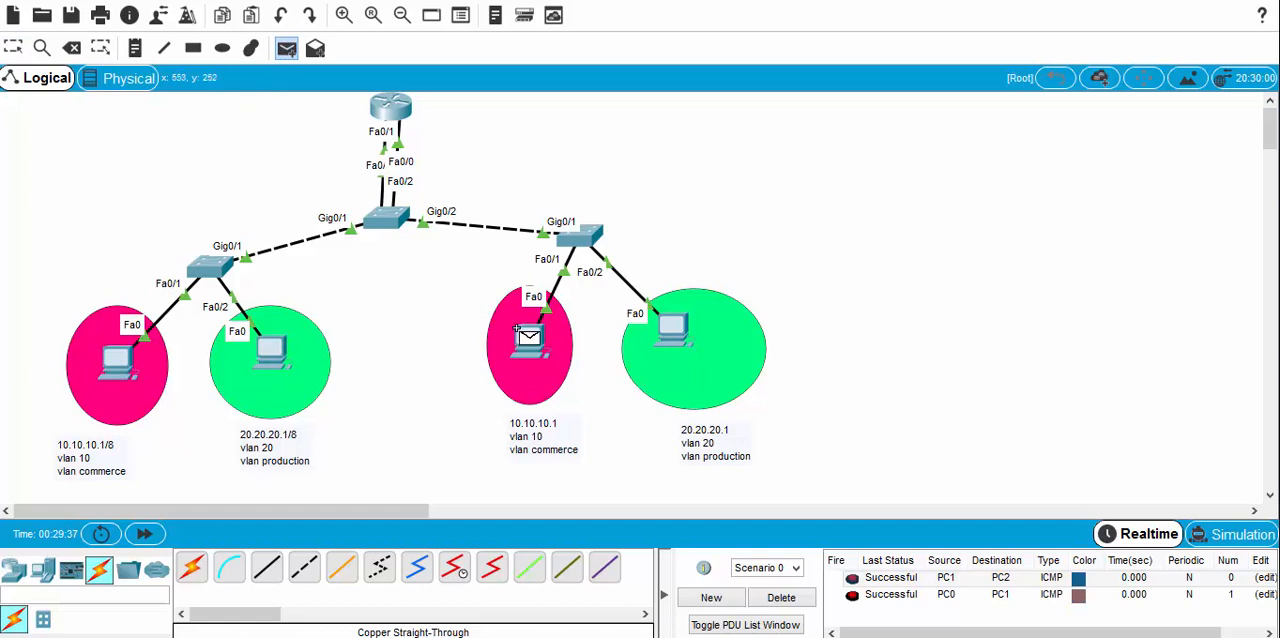
{"action": "left_click", "coordinate": [668, 335]}
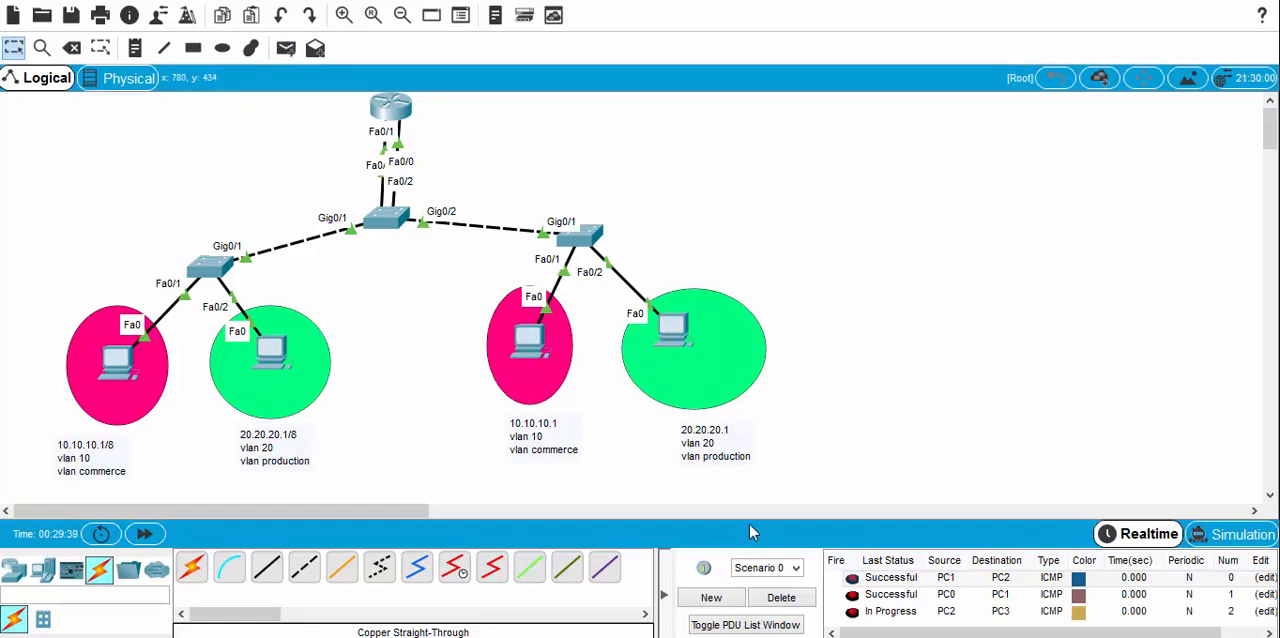
{"action": "left_click", "coordinate": [286, 48]}
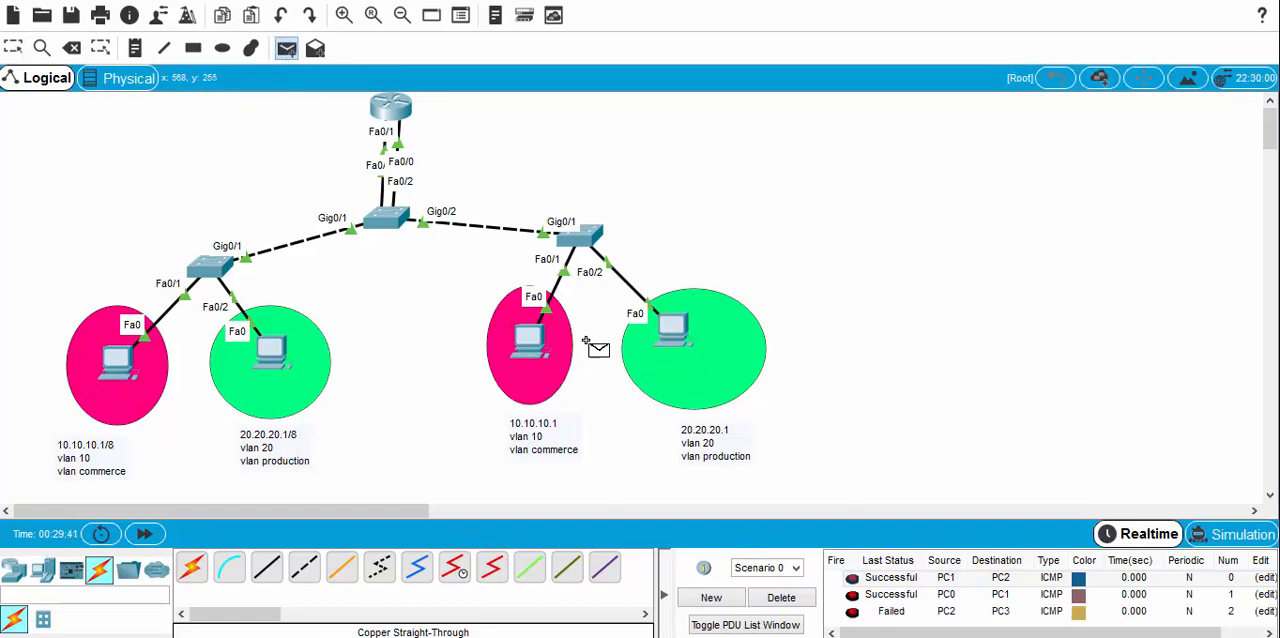
{"action": "left_click", "coordinate": [533, 331]}
{"action": "left_click", "coordinate": [680, 338]}
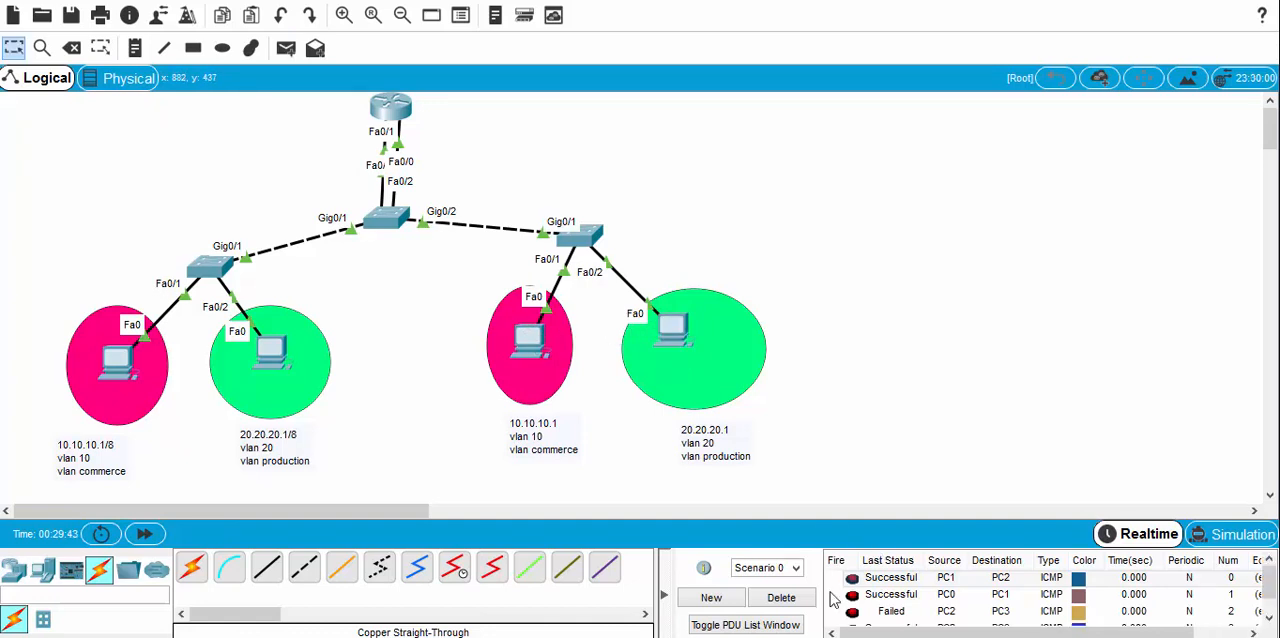
Step: Delete the accumulated PDU tests and send a simple PDU in the reverse direction, from PC3 to PC2
{"action": "left_click", "coordinate": [781, 597]}
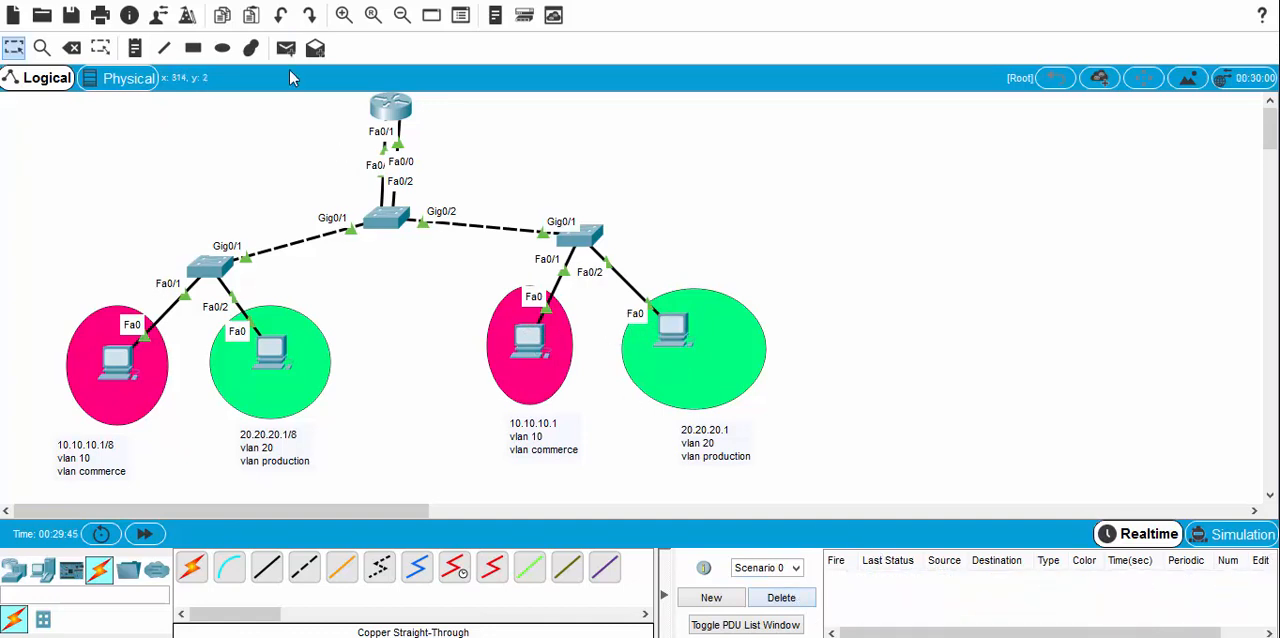
{"action": "left_click", "coordinate": [286, 48]}
{"action": "left_click", "coordinate": [677, 338]}
{"action": "left_click", "coordinate": [530, 340]}
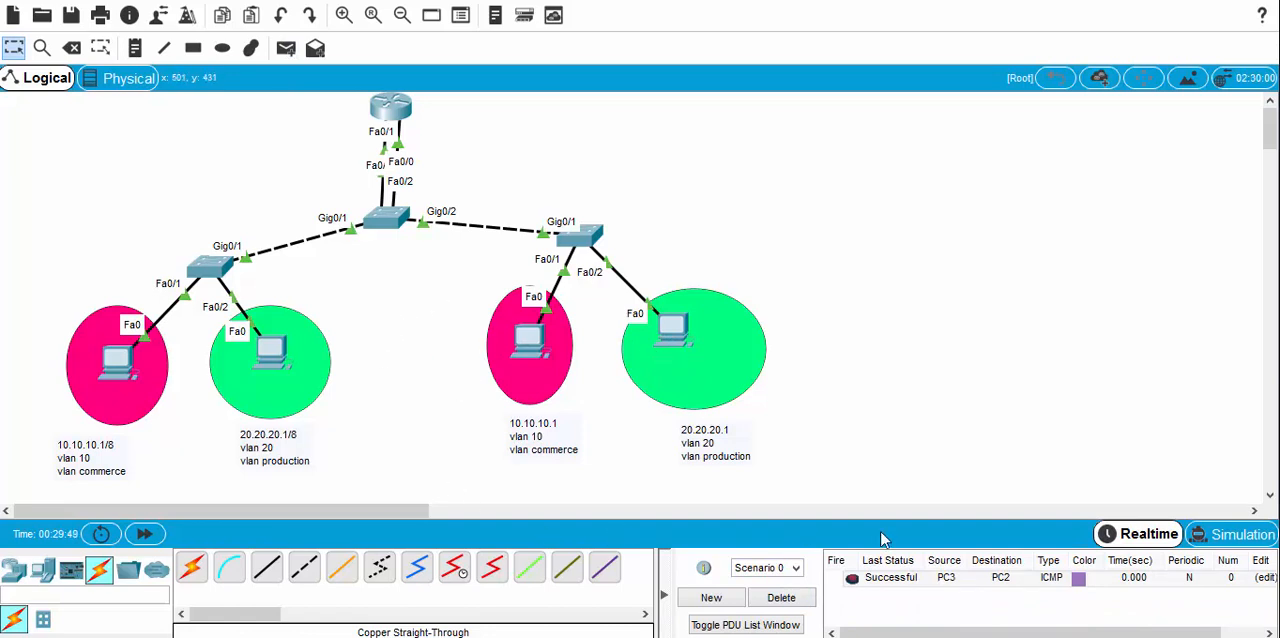
Step: Switch to Simulation mode, delete the existing scenario and create a simple PDU from PC0 to PC3
{"action": "left_click", "coordinate": [1210, 538]}
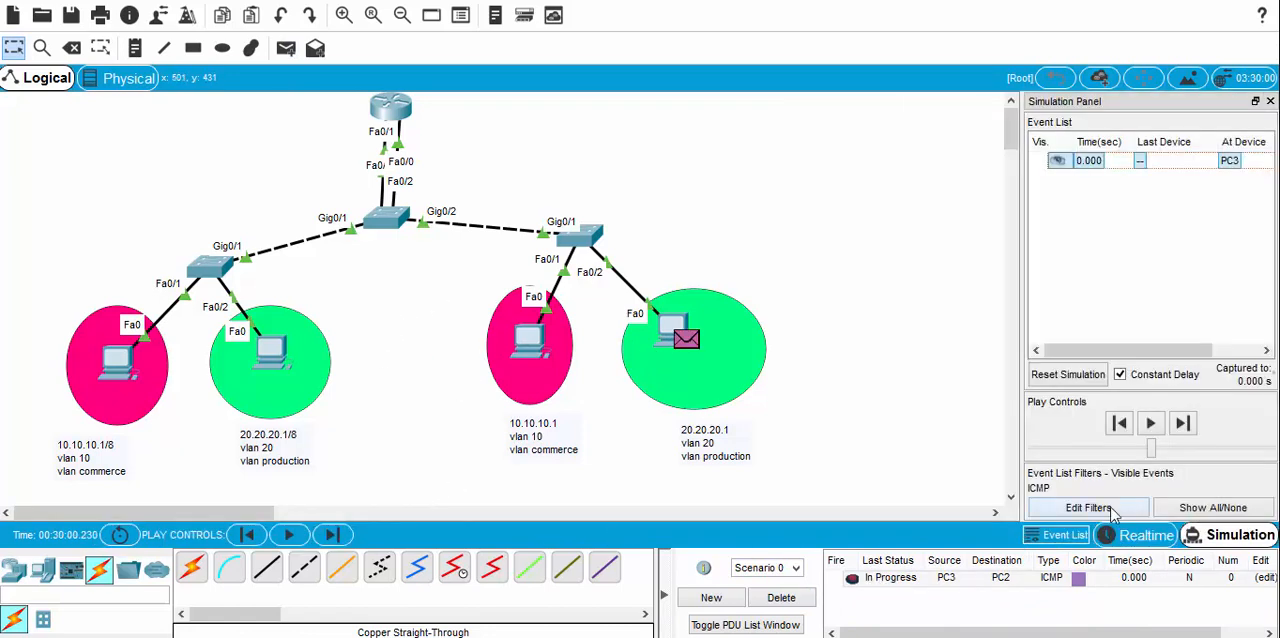
{"action": "left_click", "coordinate": [790, 598]}
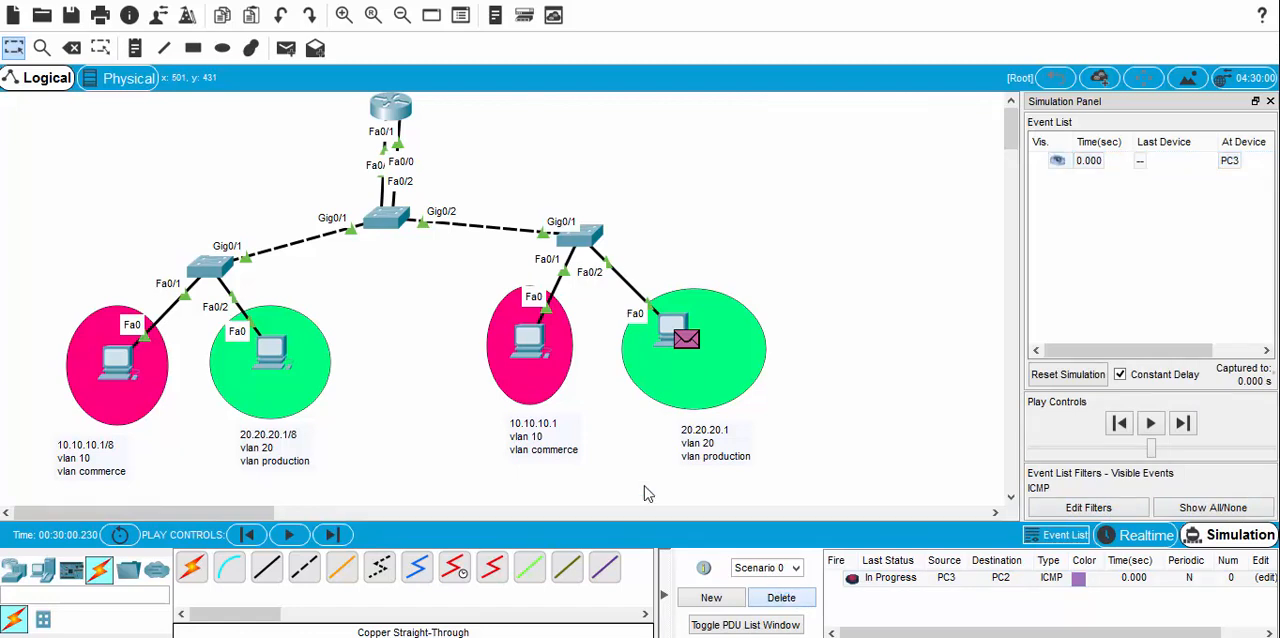
{"action": "left_click", "coordinate": [285, 50]}
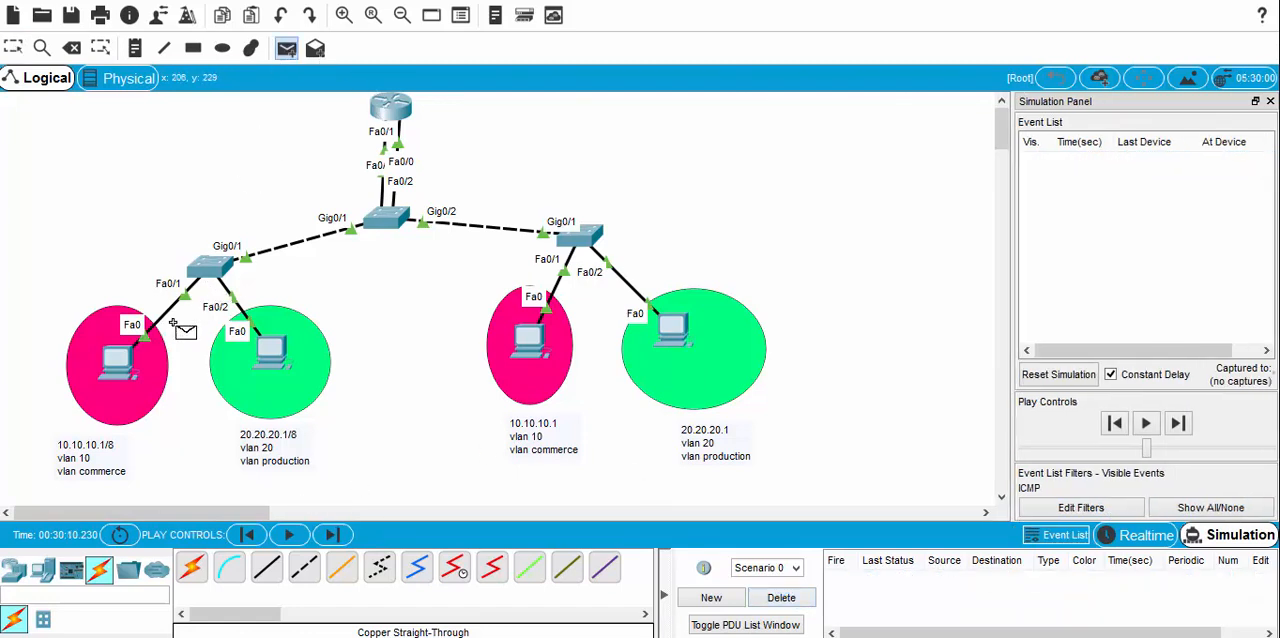
{"action": "left_click", "coordinate": [118, 360]}
{"action": "left_click", "coordinate": [672, 330]}
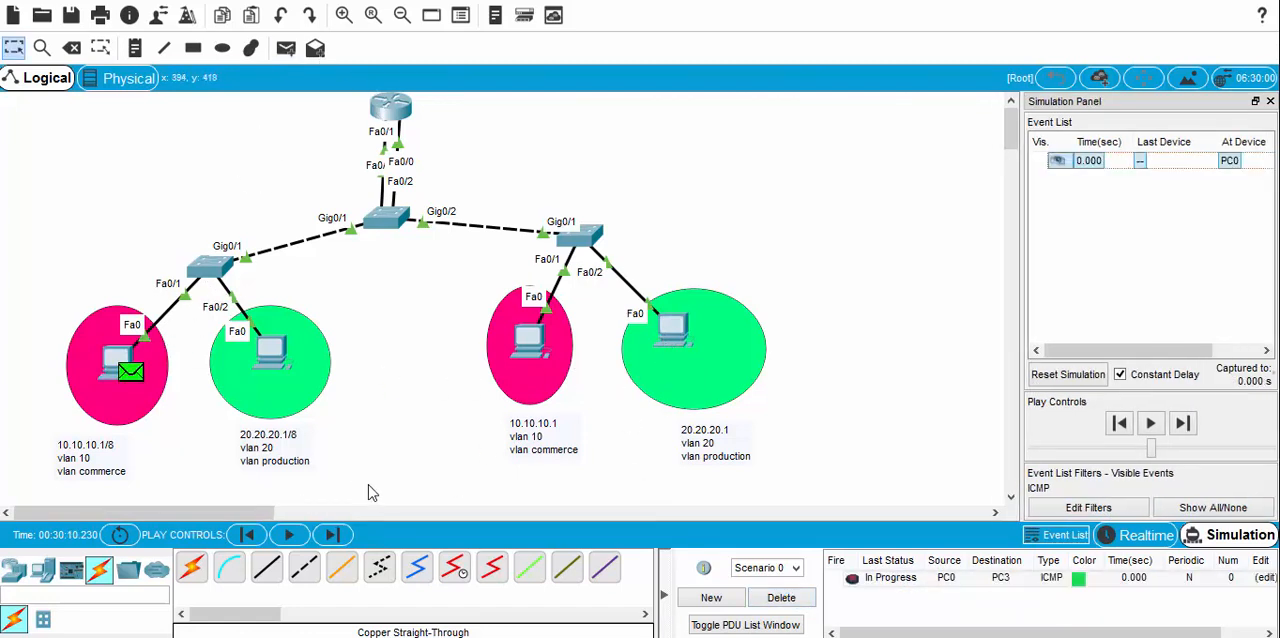
Step: Step the simulation forward to follow the ICMP packet from PC0 through the switches and router to PC3
{"action": "left_click", "coordinate": [333, 536]}
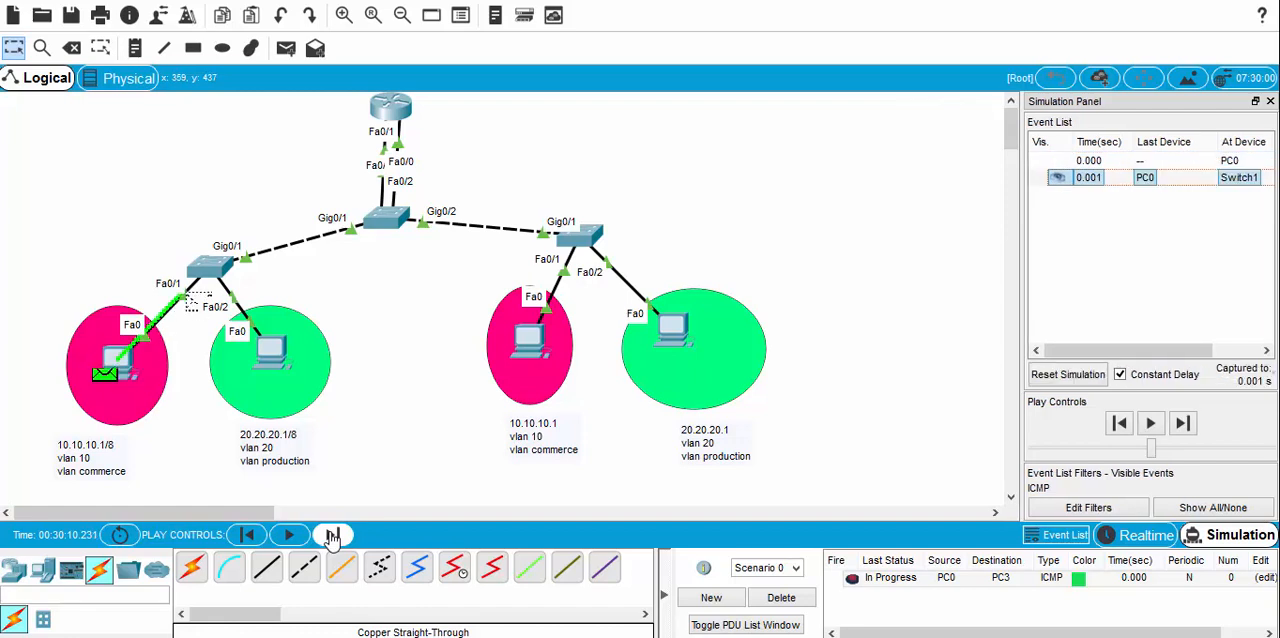
{"action": "left_click", "coordinate": [333, 536]}
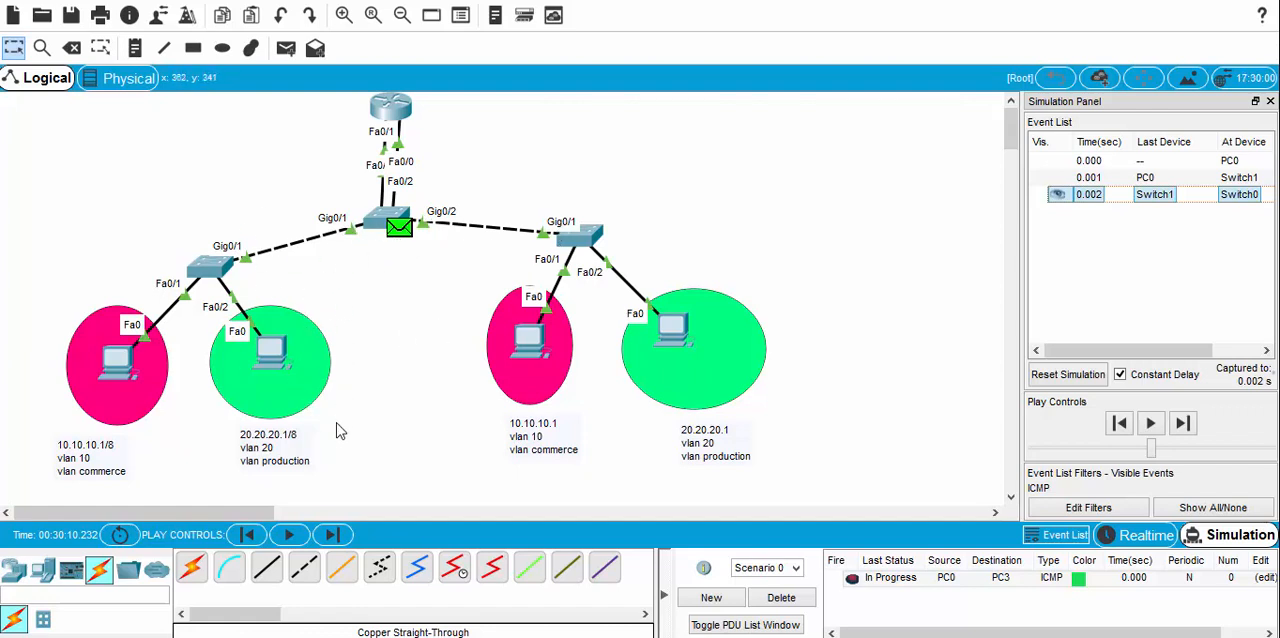
{"action": "left_click", "coordinate": [333, 535]}
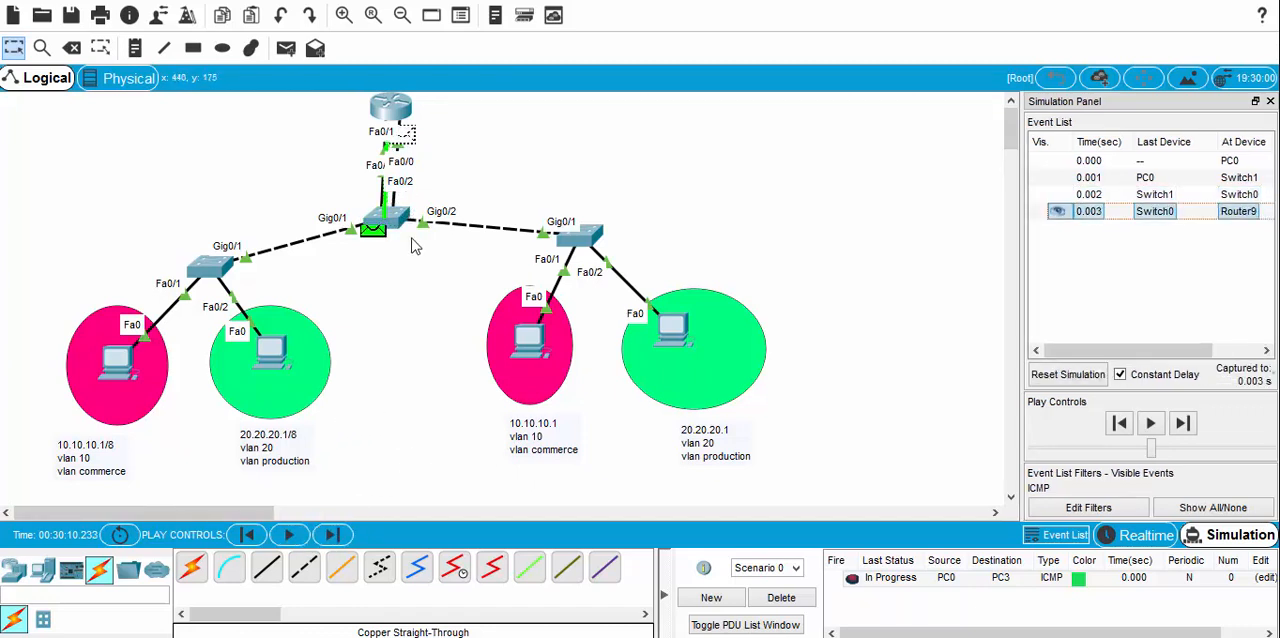
{"action": "left_click", "coordinate": [333, 535]}
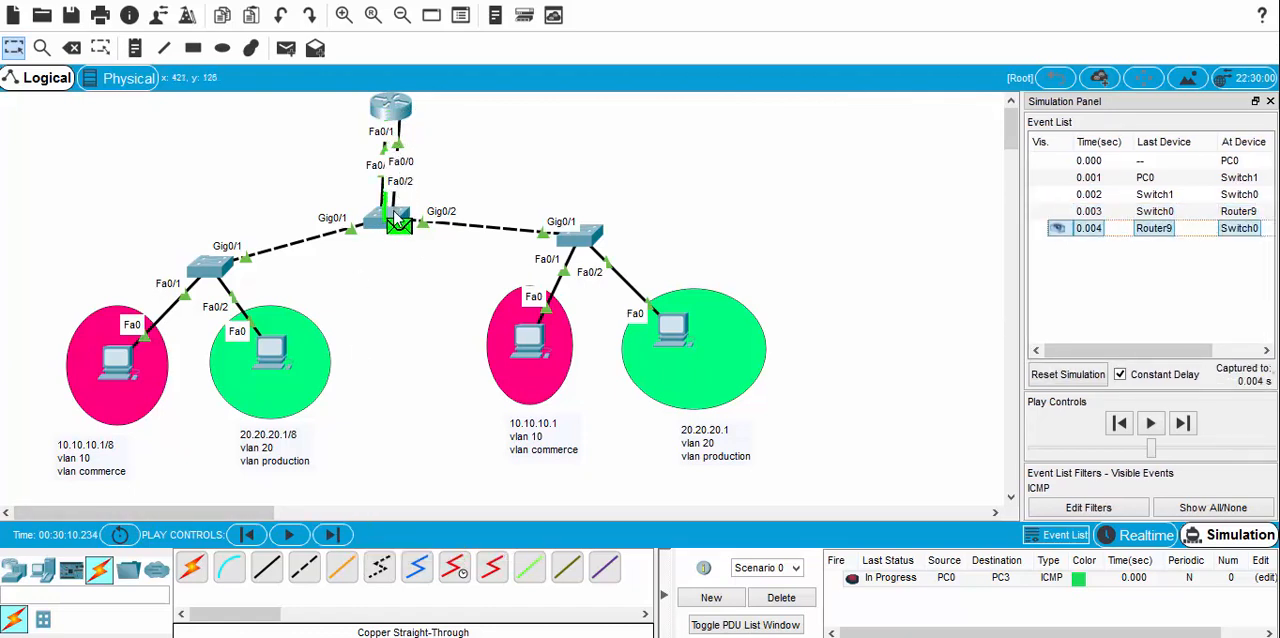
{"action": "left_click", "coordinate": [336, 535]}
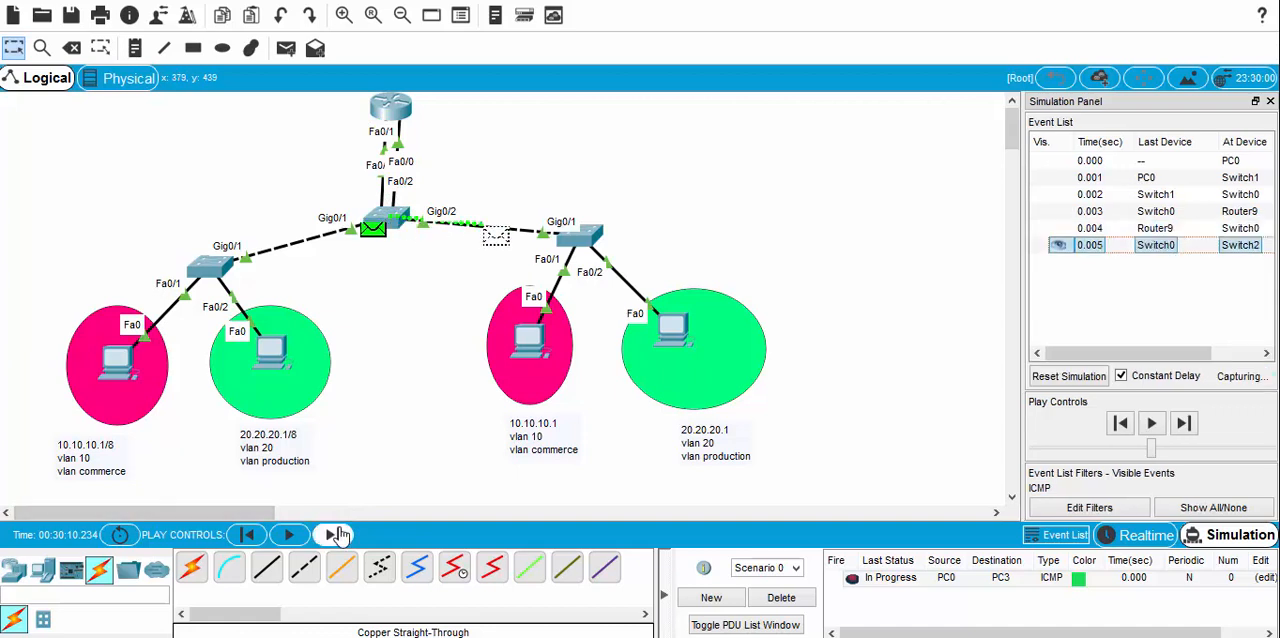
{"action": "left_click", "coordinate": [336, 535]}
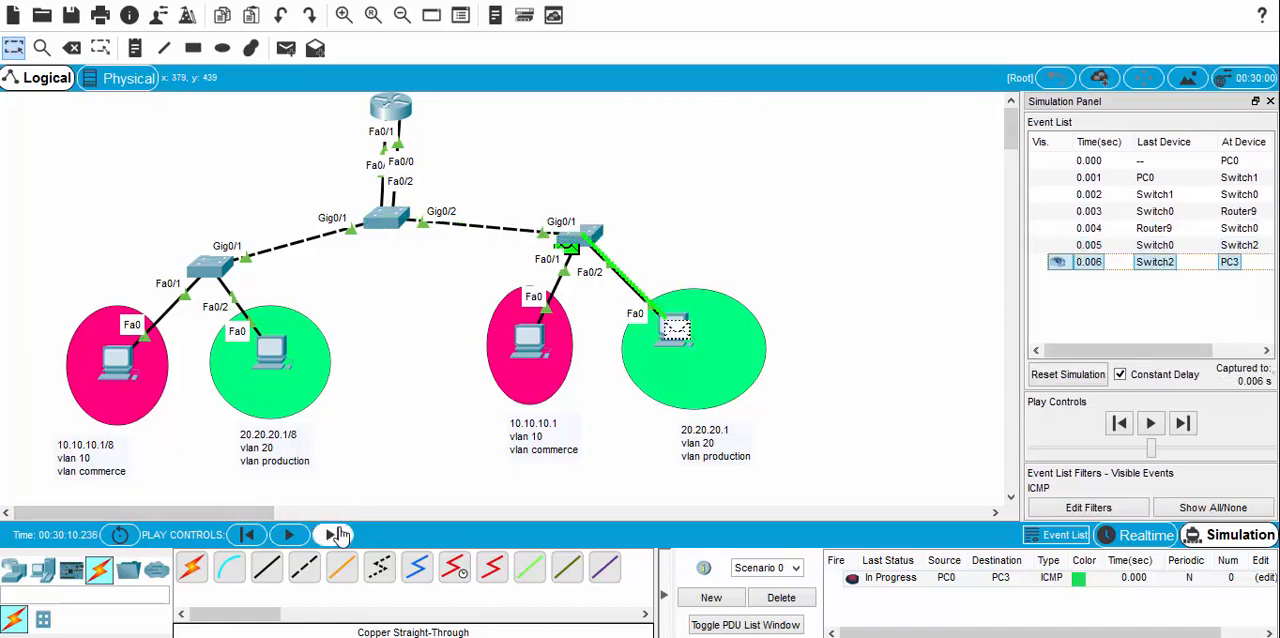
Step: Step the simulation forward to follow the ICMP reply from PC3 through the switches and router back to PC0
{"action": "left_click", "coordinate": [336, 535]}
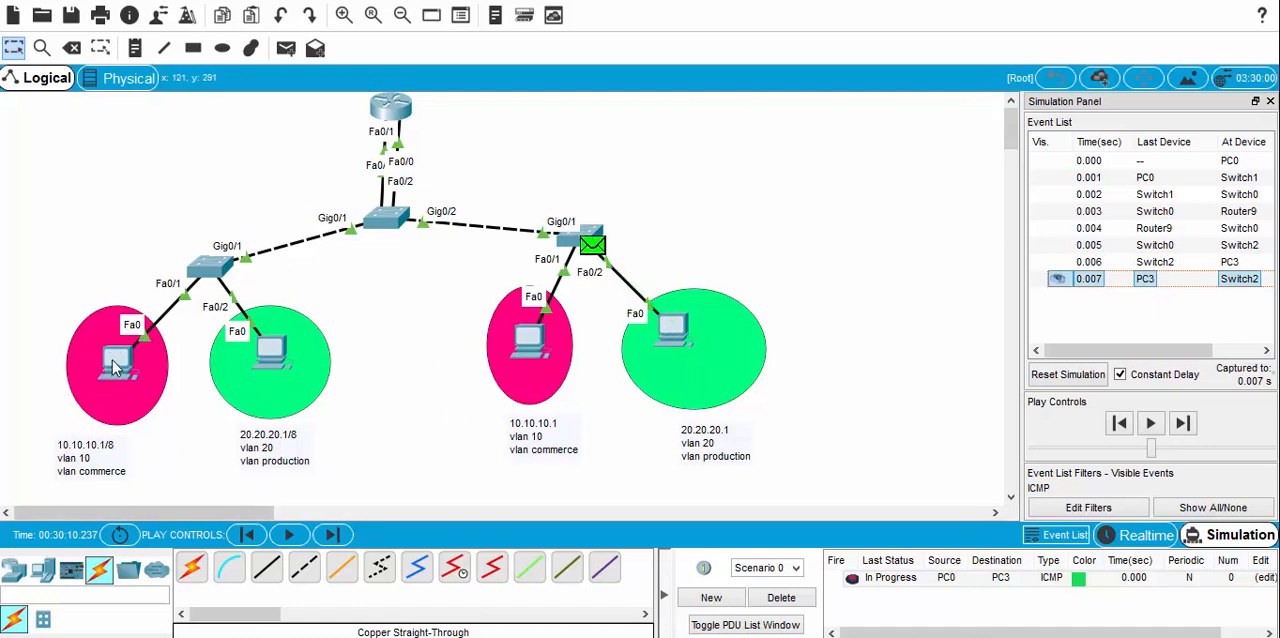
{"action": "left_click", "coordinate": [333, 537]}
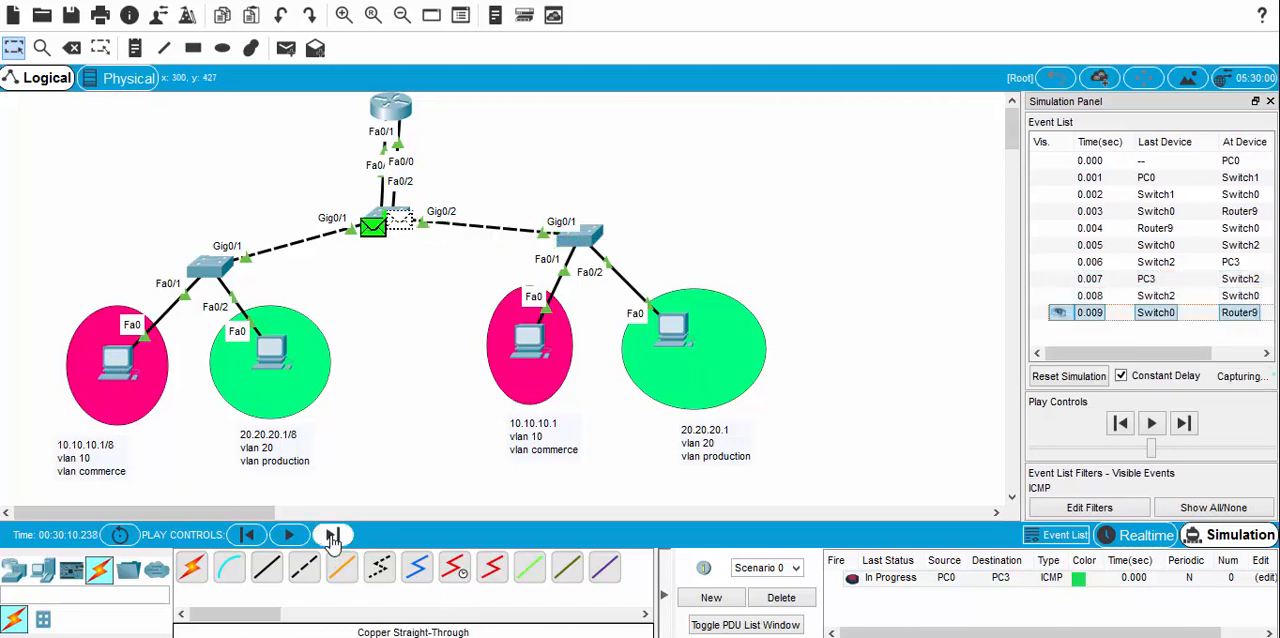
{"action": "left_click", "coordinate": [333, 537]}
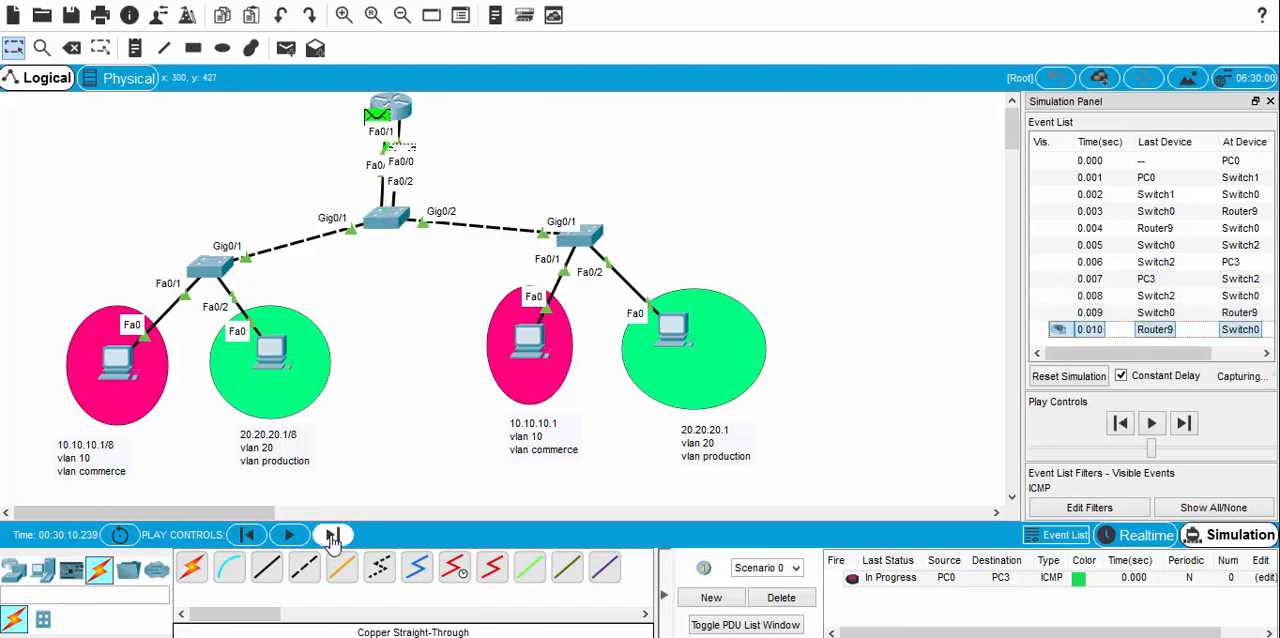
{"action": "left_click", "coordinate": [333, 537]}
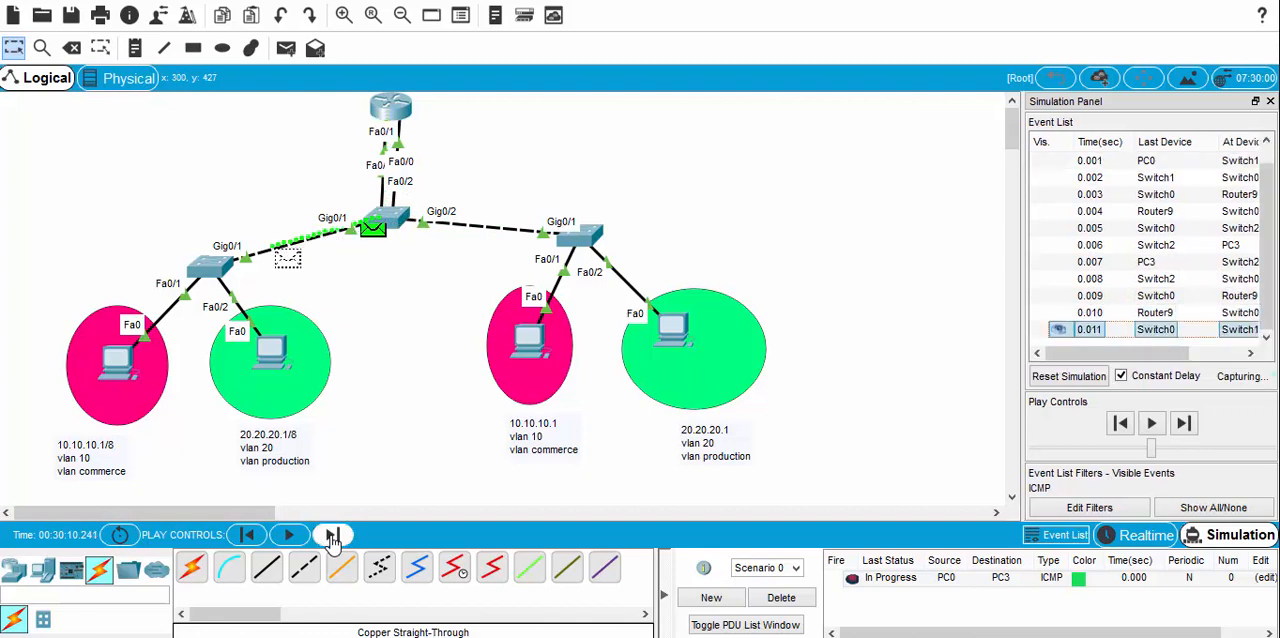
{"action": "left_click", "coordinate": [333, 537]}
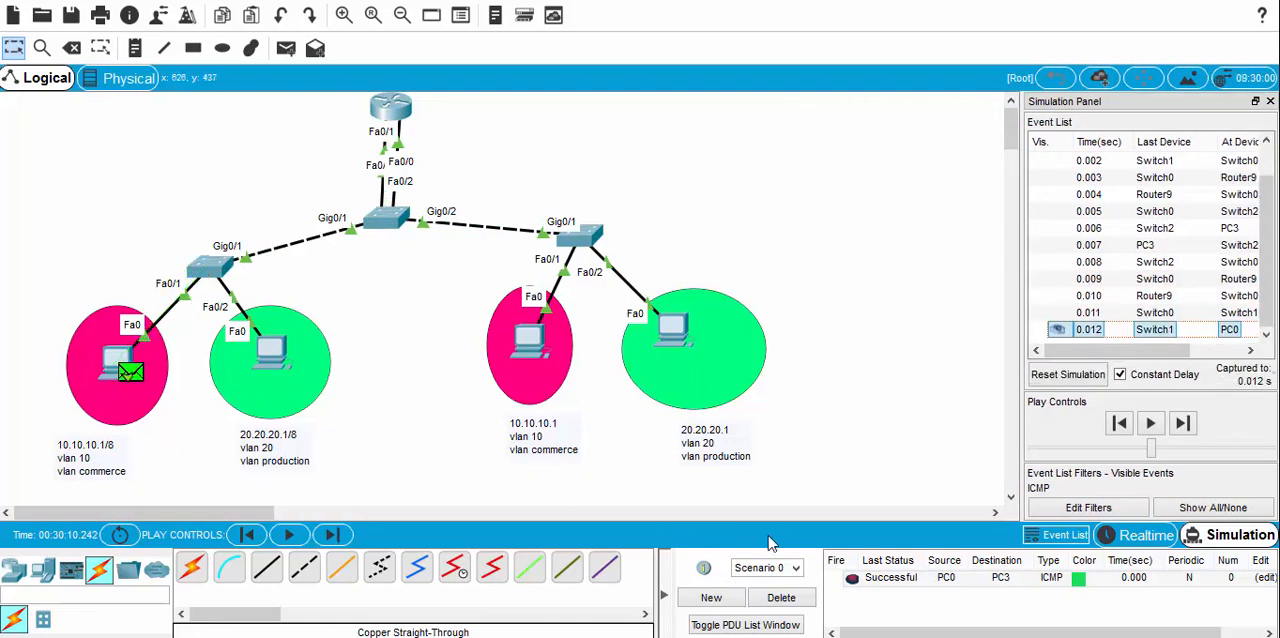
Step: Delete the PDU scenario, close the Simulation Panel and return to Realtime mode
{"action": "left_click", "coordinate": [781, 598]}
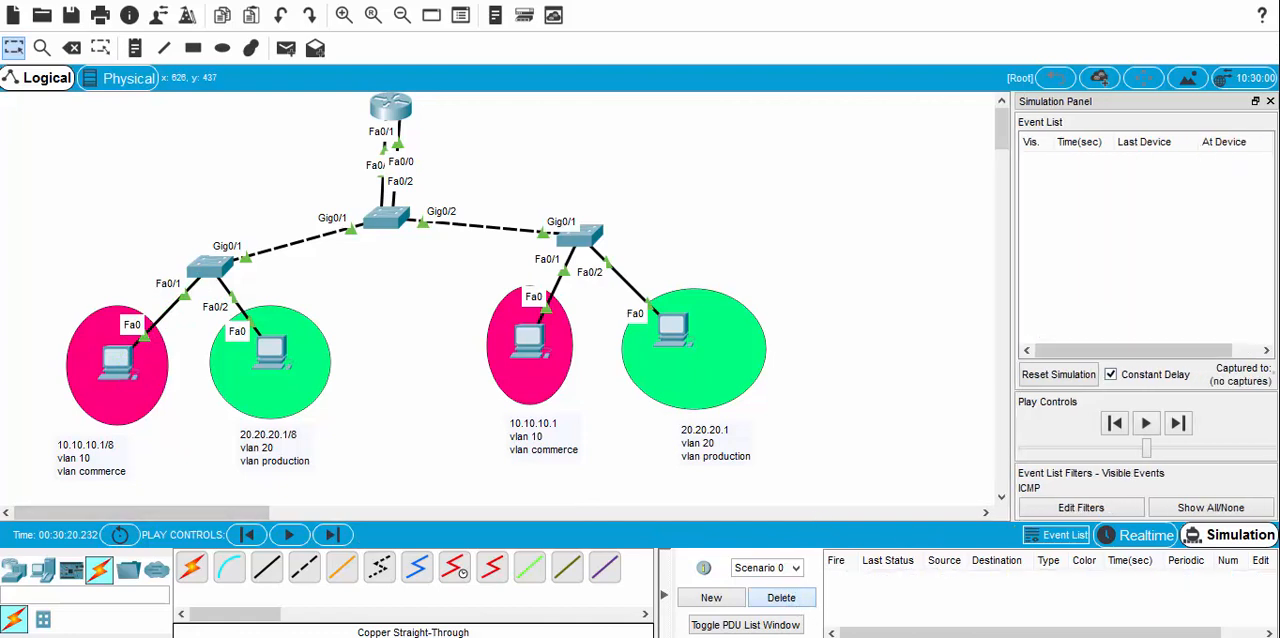
{"action": "left_click", "coordinate": [1269, 102]}
{"action": "left_click", "coordinate": [1140, 535]}
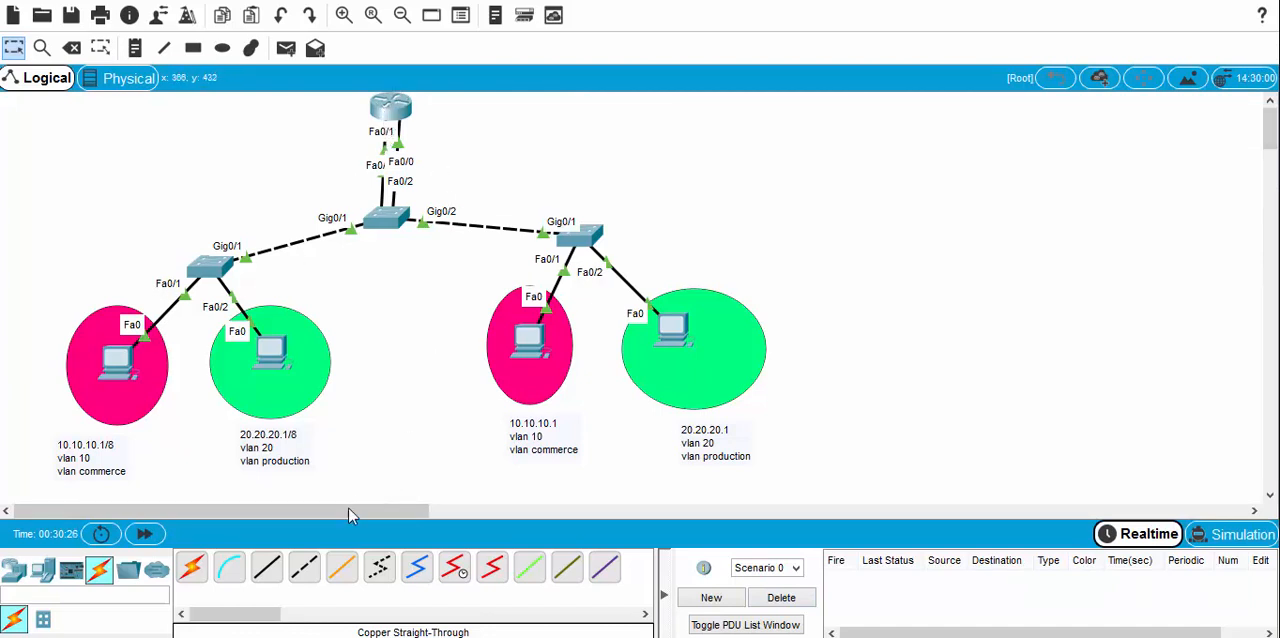
Step: Place a text note reading 10.10.10.10/8 to the left of the router
{"action": "left_click", "coordinate": [135, 48]}
{"action": "left_click", "coordinate": [283, 114]}
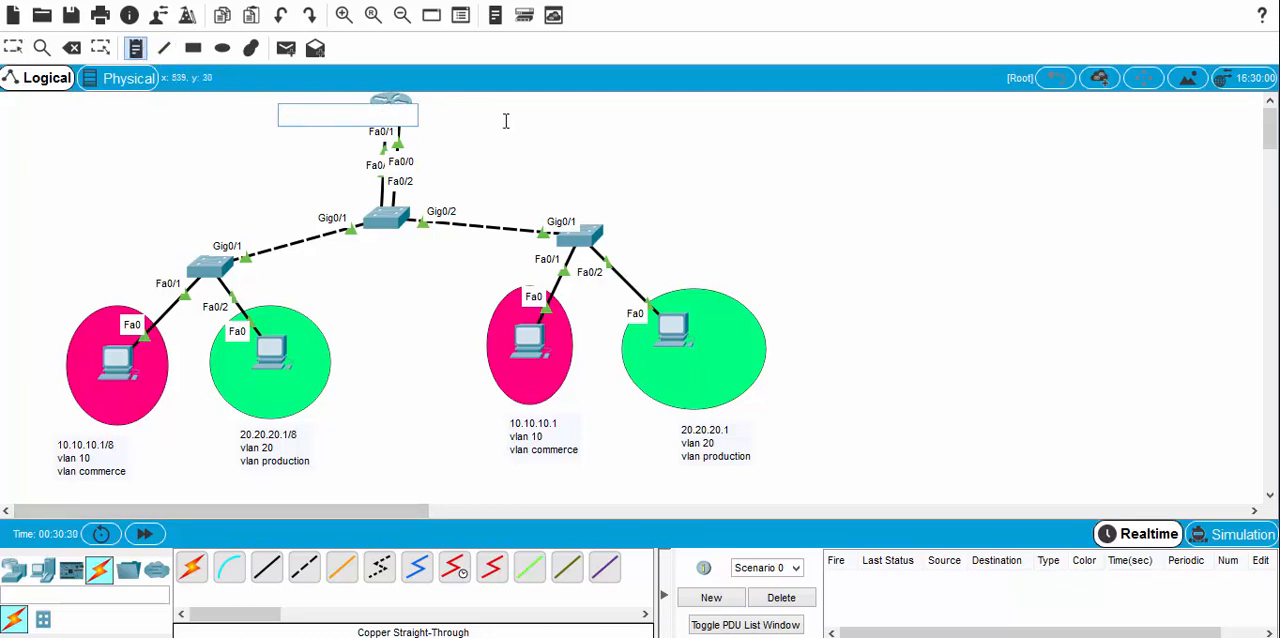
{"action": "type", "text": "10.10.10"}
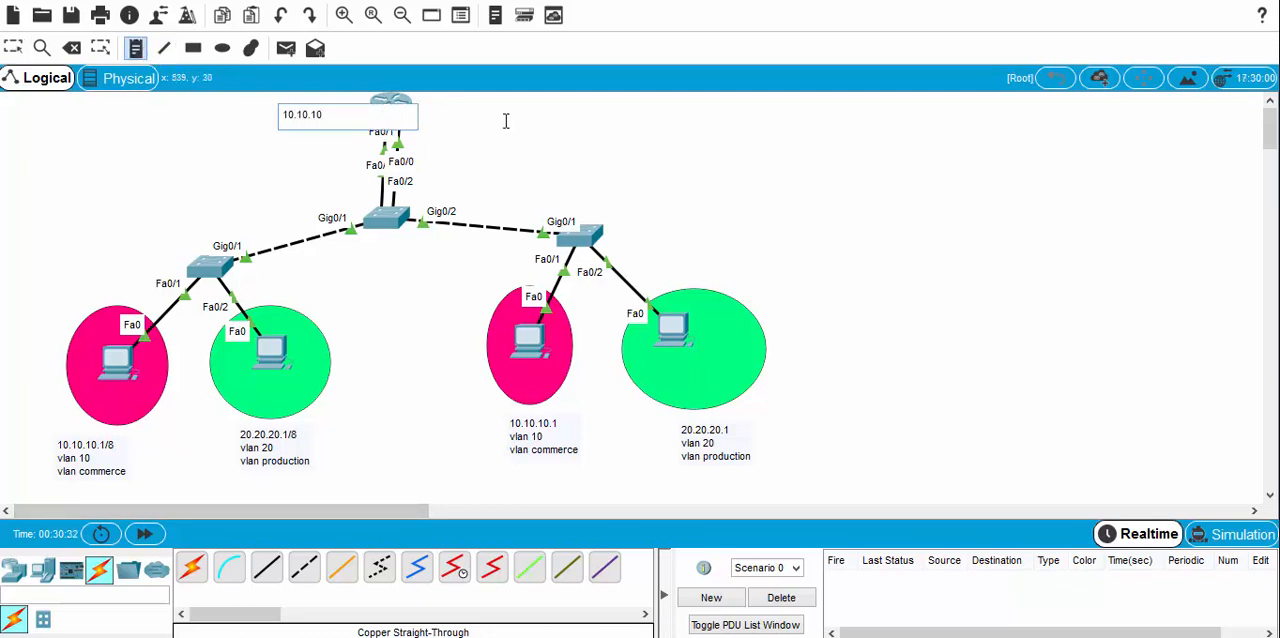
{"action": "type", "text": ".10/8"}
{"action": "key", "text": "Escape"}
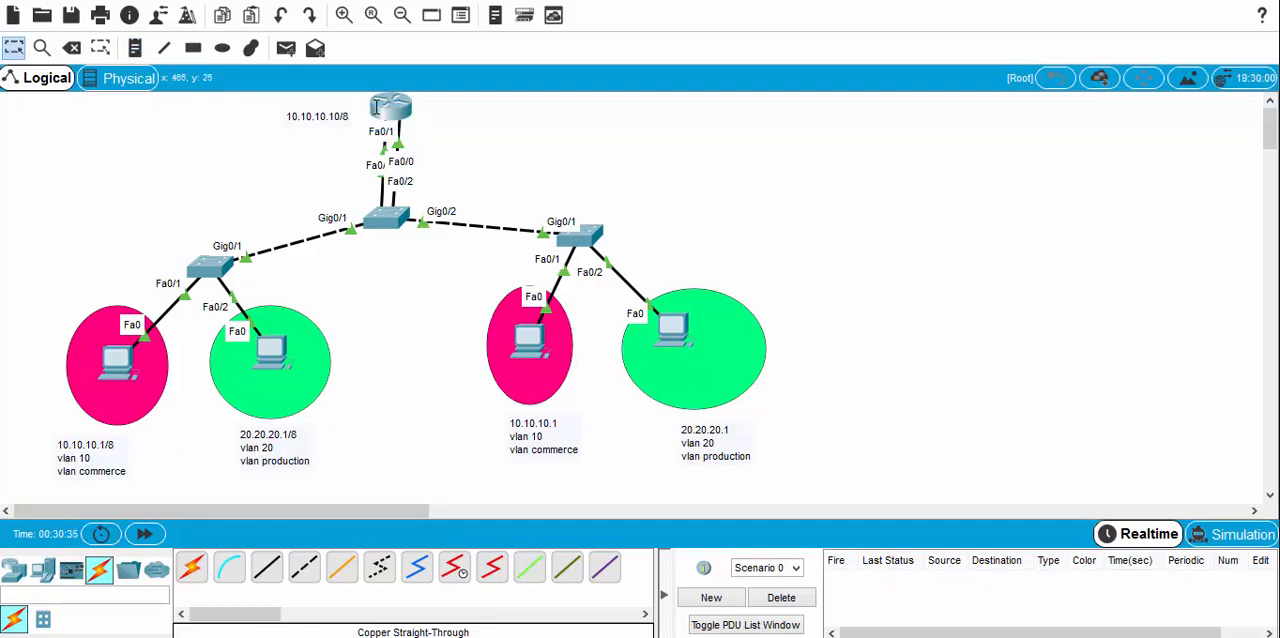
Step: Place a text note reading 20.20.20.20/8 to the right of the router and move both address notes closer to it
{"action": "left_click", "coordinate": [135, 48]}
{"action": "left_click", "coordinate": [438, 116]}
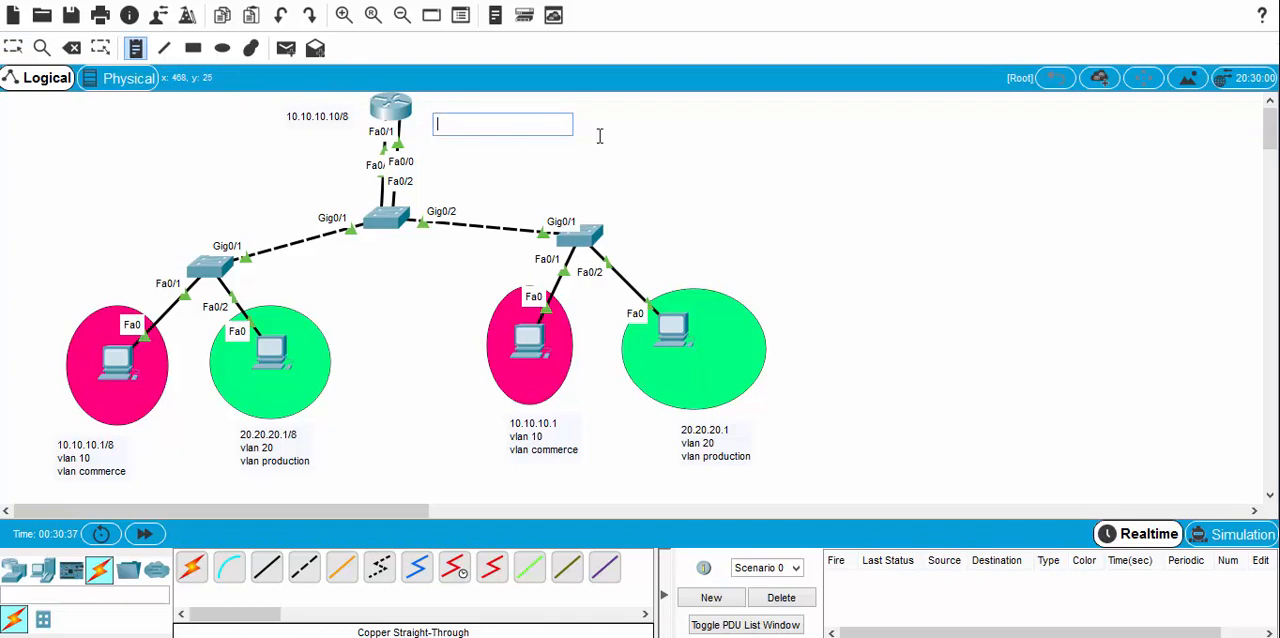
{"action": "type", "text": "20.20.2"}
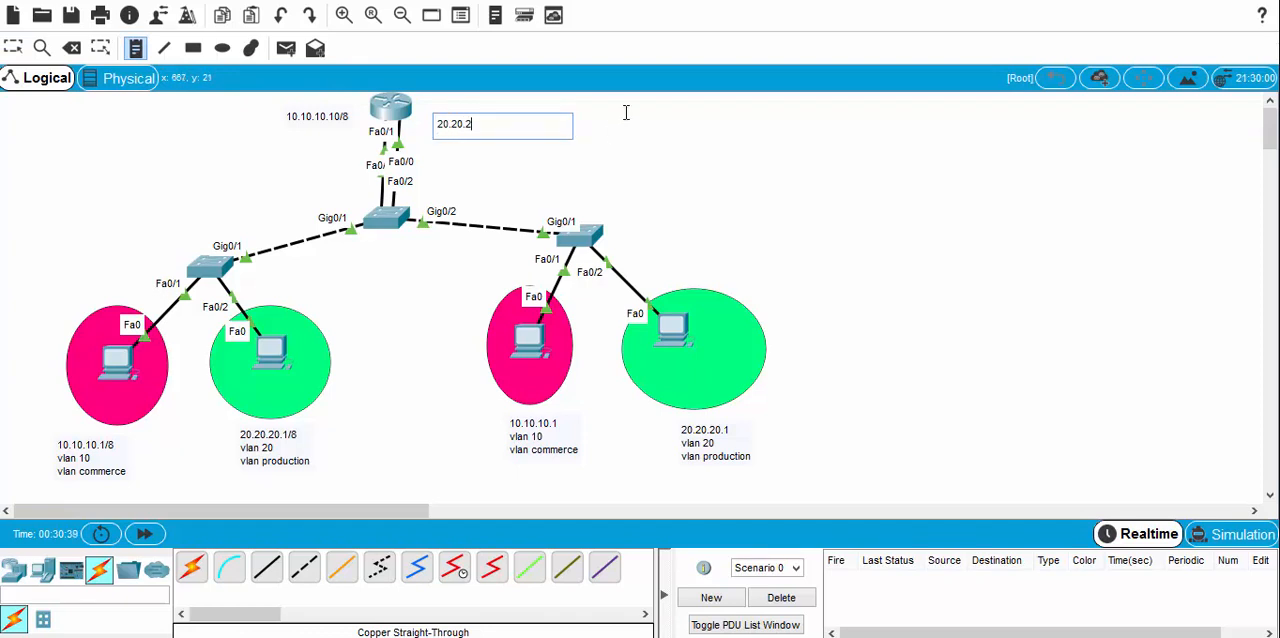
{"action": "type", "text": "0."}
{"action": "key", "text": "Escape"}
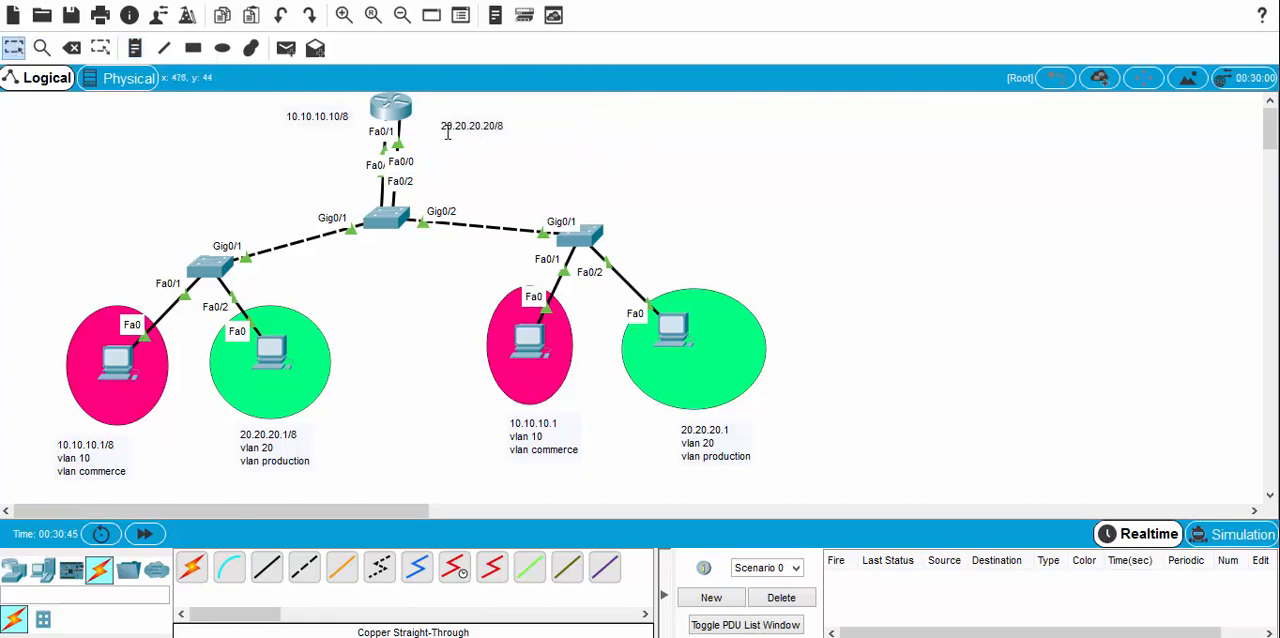
{"action": "left_click_drag", "start_coordinate": [446, 124], "coordinate": [430, 116]}
{"action": "left_click_drag", "start_coordinate": [313, 121], "coordinate": [325, 118]}
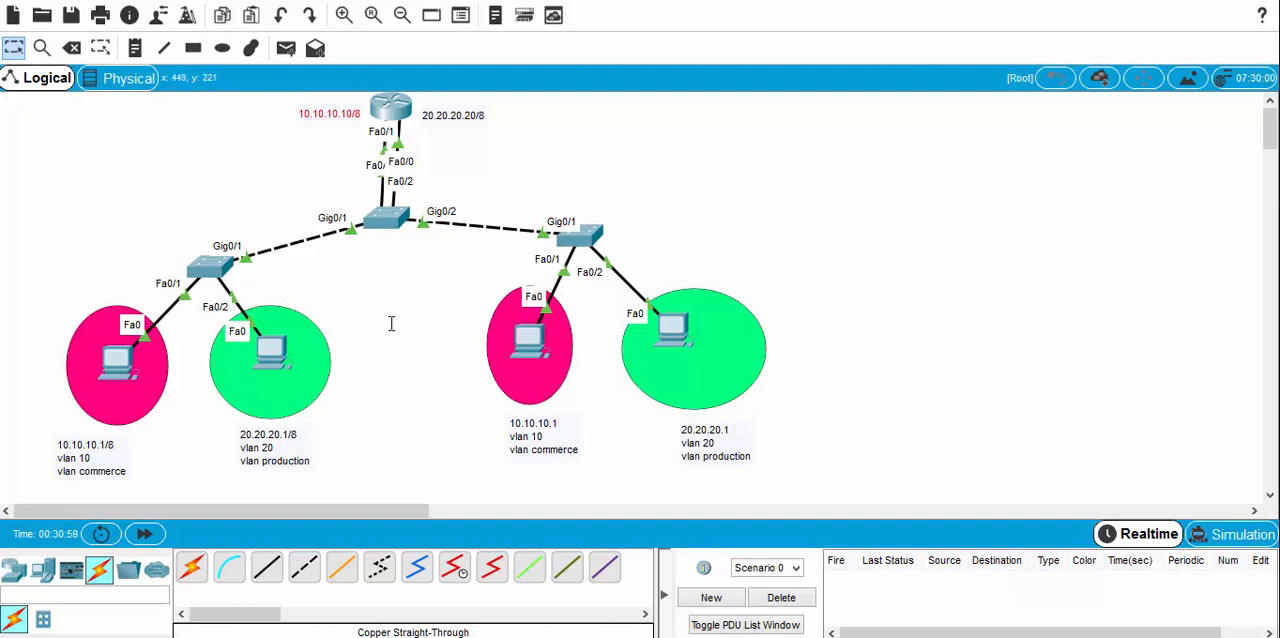
Step: Place a three-line text note above the left access switch reading "vlan 10", "vlan 20" and "vlan 99 natif gestion"
{"action": "left_click", "coordinate": [135, 48]}
{"action": "left_click", "coordinate": [46, 158]}
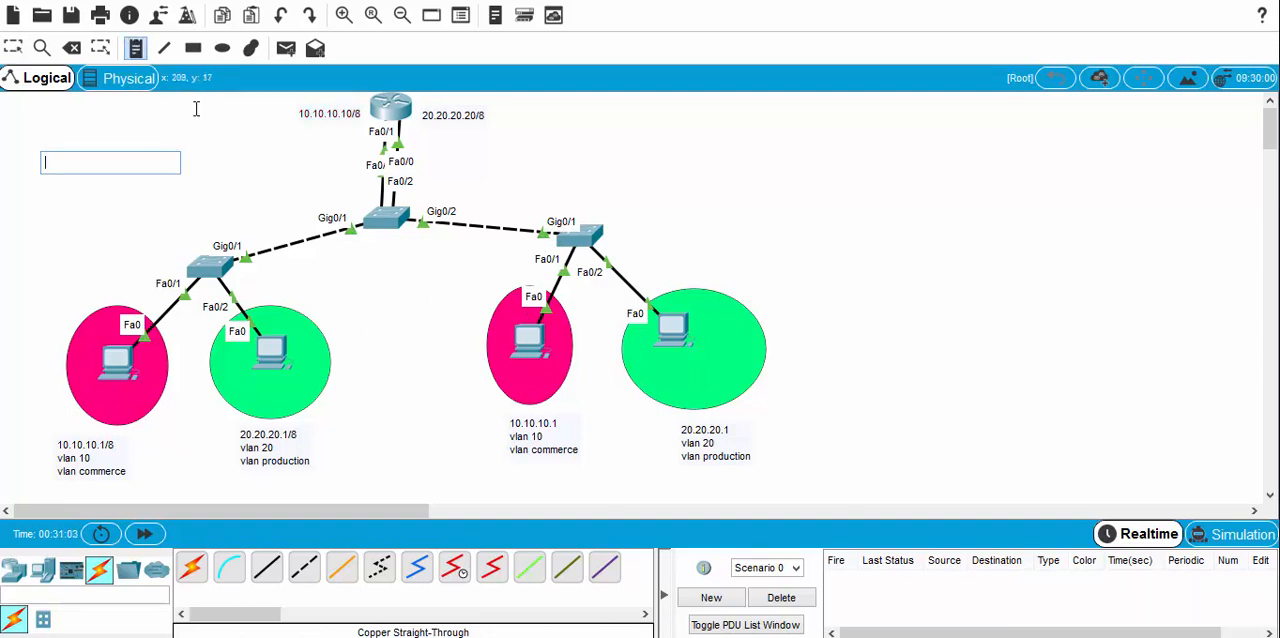
{"action": "type", "text": "vlan"}
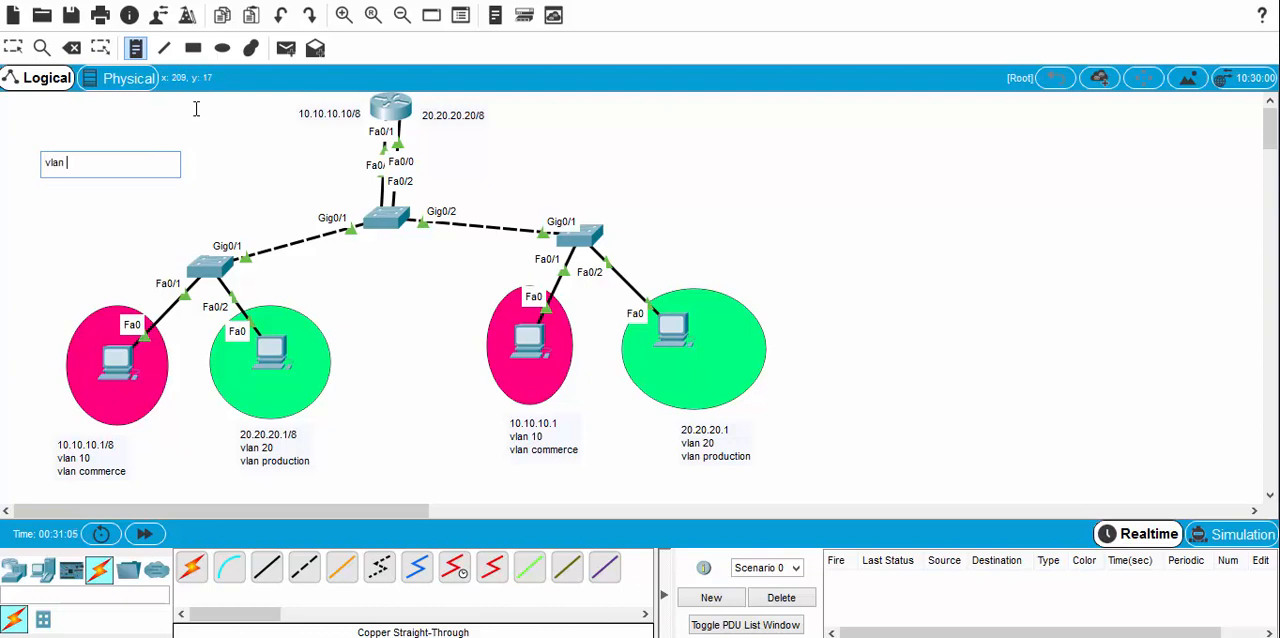
{"action": "type", "text": " 2"}
{"action": "key", "text": "BackSpace"}
{"action": "type", "text": "10"}
{"action": "key", "text": "Return"}
{"action": "type", "text": "vlan"}
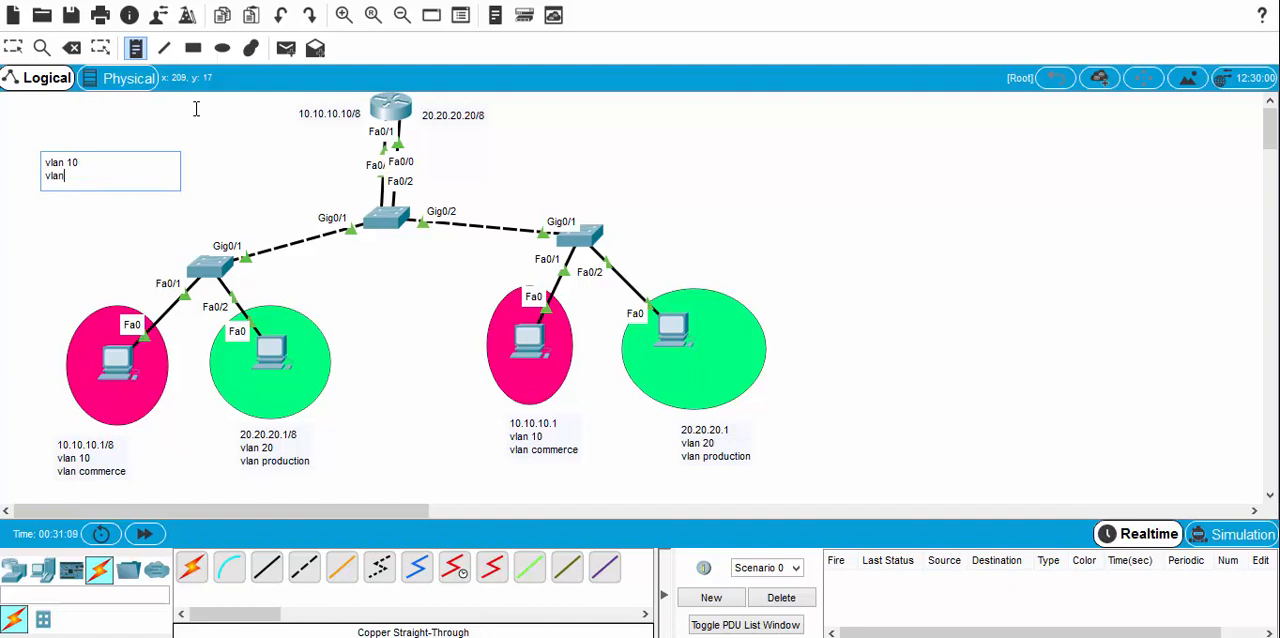
{"action": "type", "text": " 20"}
{"action": "key", "text": "Return"}
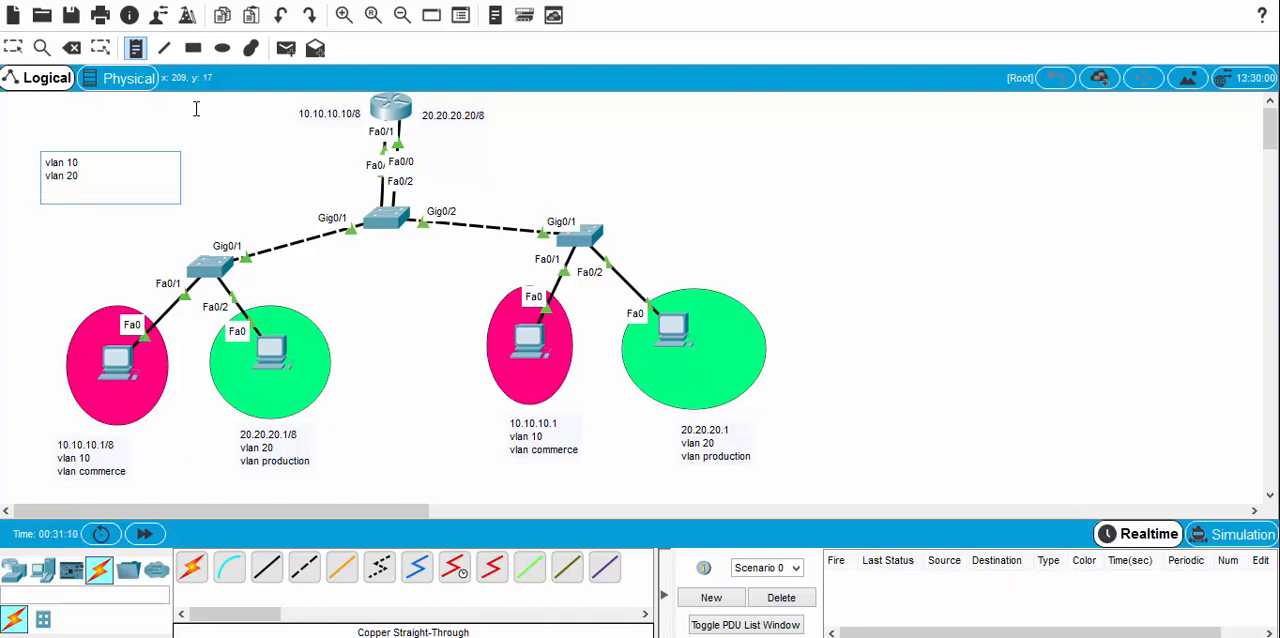
{"action": "type", "text": "vlan 99 natif gestion"}
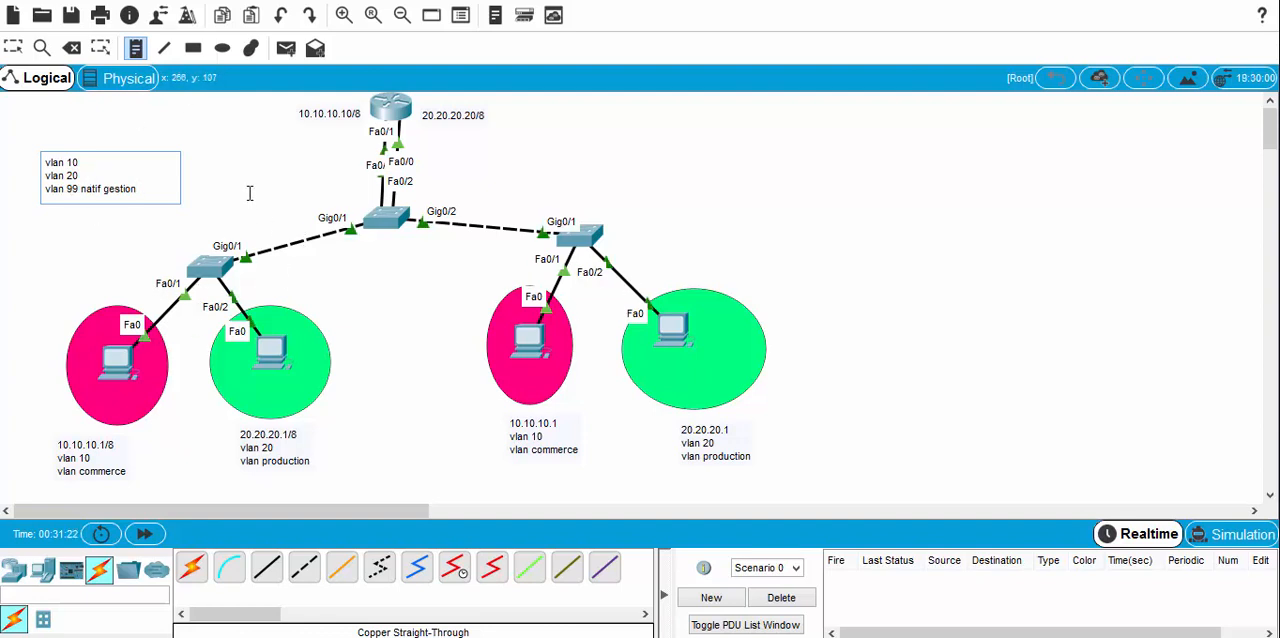
{"action": "key", "text": "Escape"}
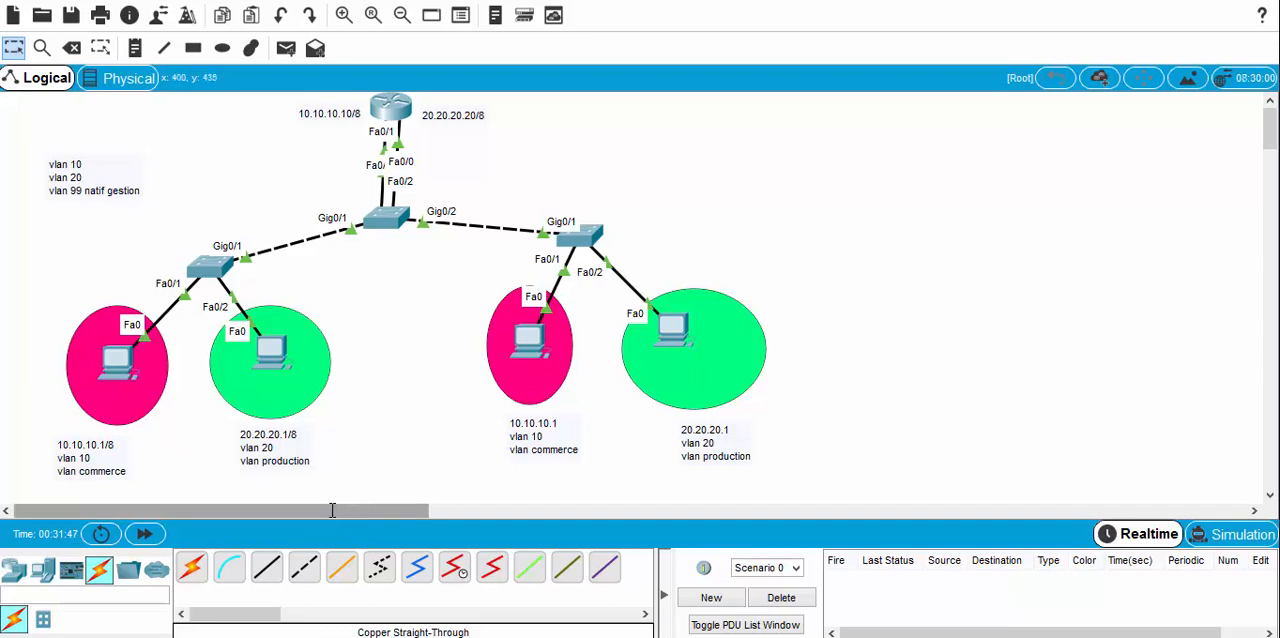
Step: Open the CLI of the left access switch in the second topology and enter privileged mode with enable
{"action": "left_click_drag", "start_coordinate": [331, 511], "coordinate": [646, 510]}
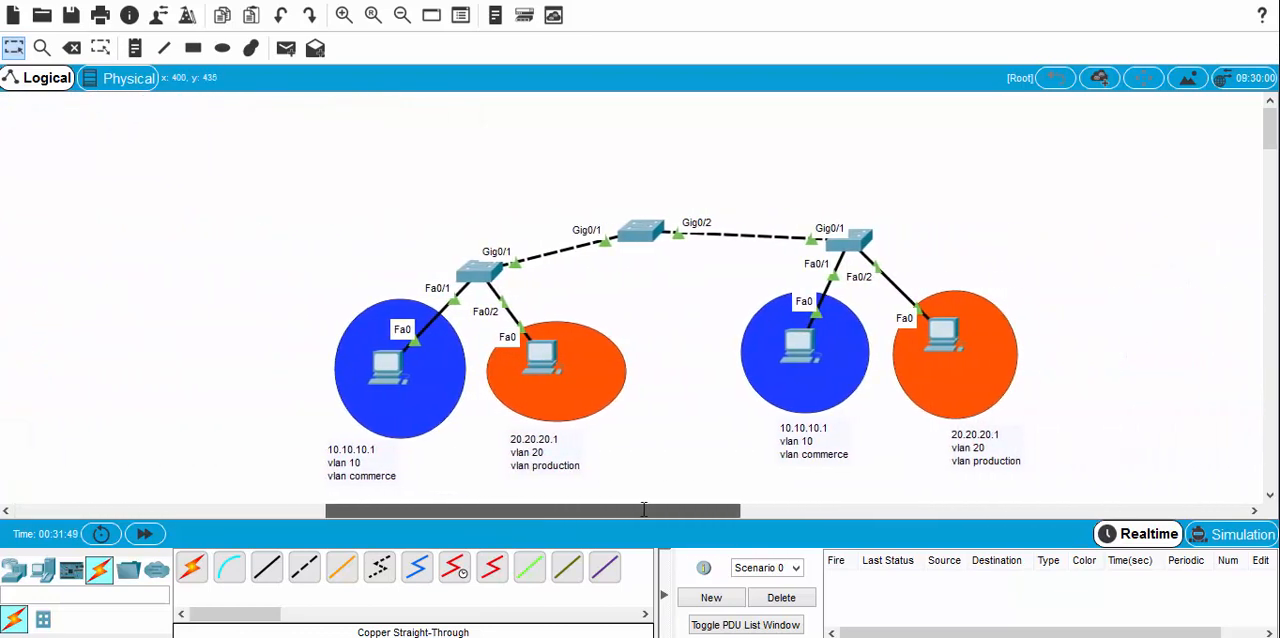
{"action": "left_click", "coordinate": [476, 271]}
{"action": "left_click", "coordinate": [518, 82]}
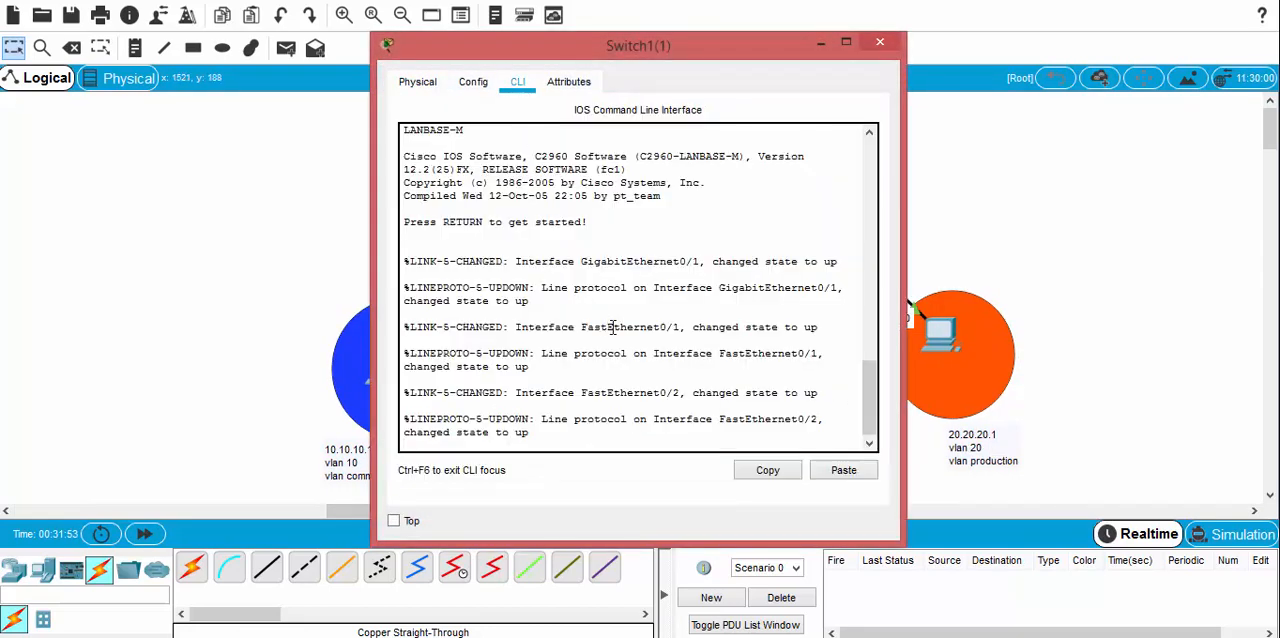
{"action": "key", "text": "Return"}
{"action": "type", "text": "ena"}
{"action": "key", "text": "Tab"}
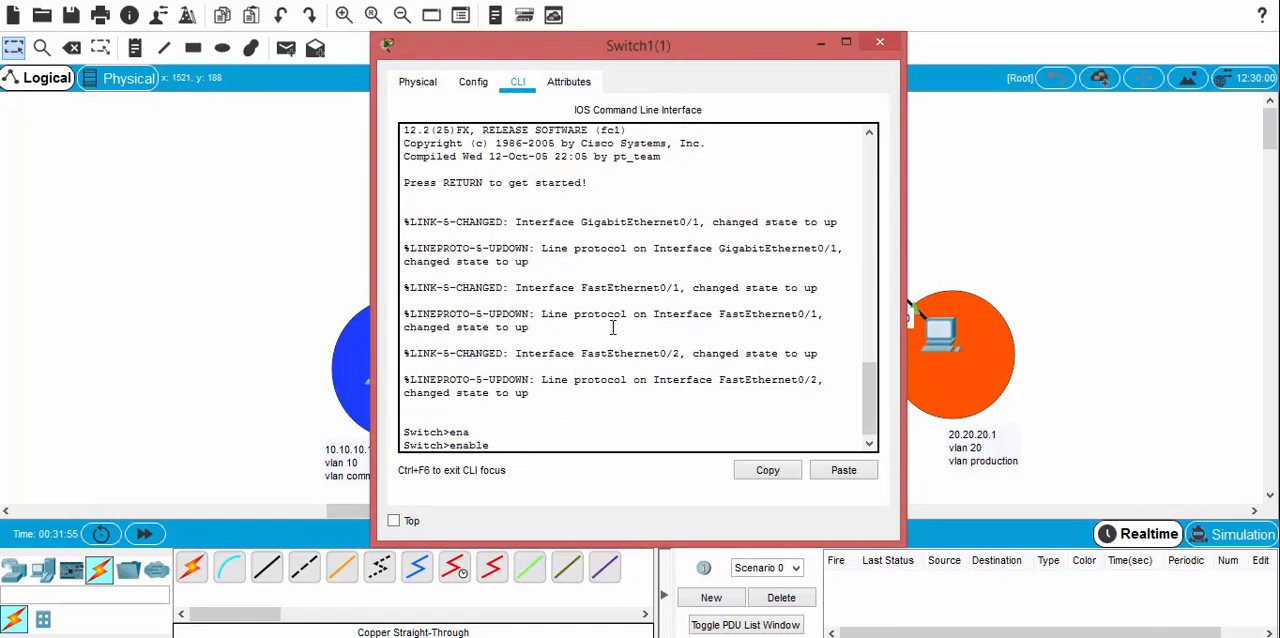
{"action": "key", "text": "Return"}
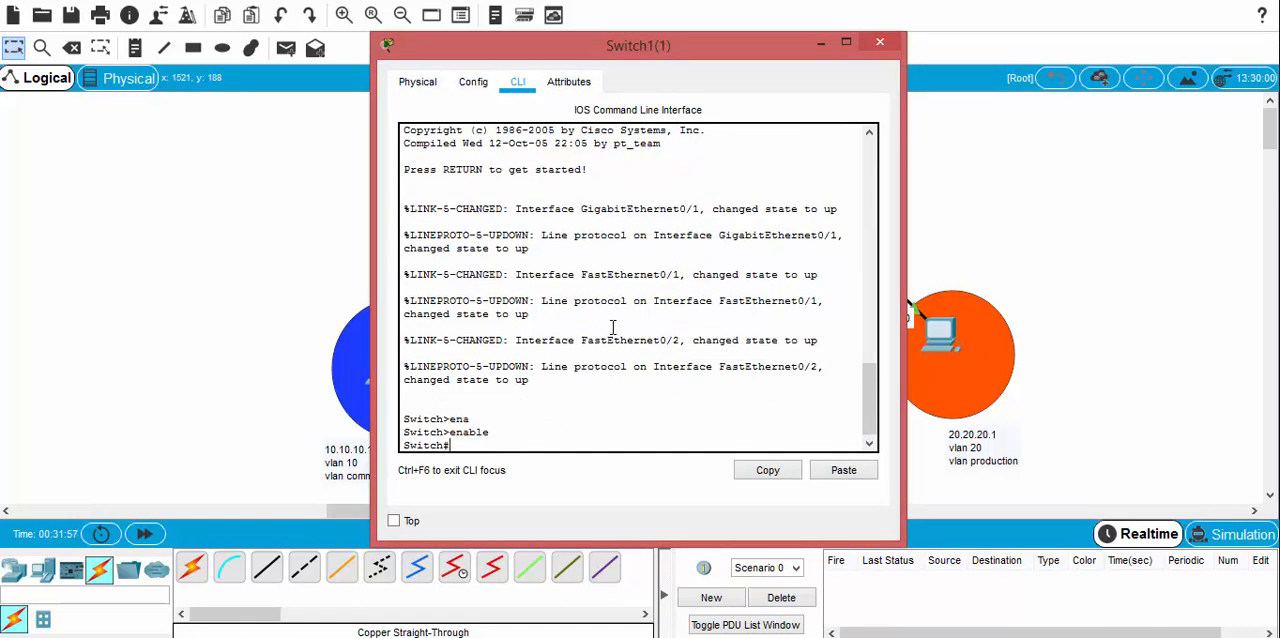
Step: Display the switch's running configuration with "sh run" and check the access VLANs of FastEthernet0/1 and FastEthernet0/2
{"action": "type", "text": "sh run"}
{"action": "key", "text": "Return"}
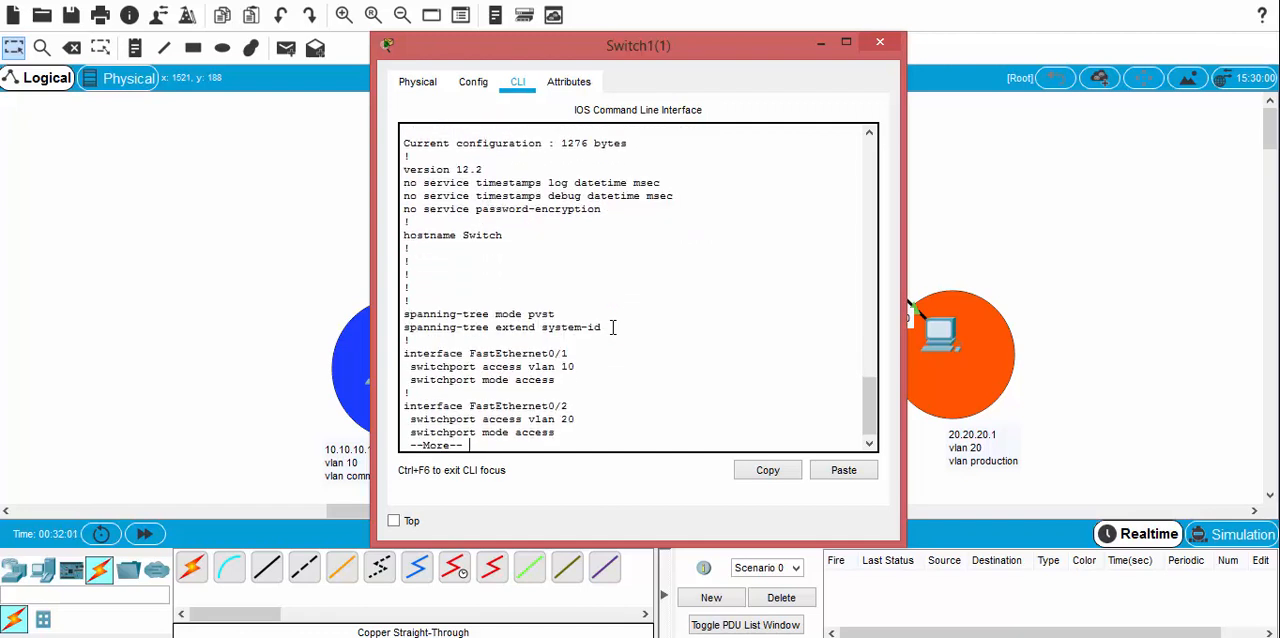
{"action": "key", "text": "Return"}
{"action": "key", "text": "Return"}
{"action": "key", "text": "Return"}
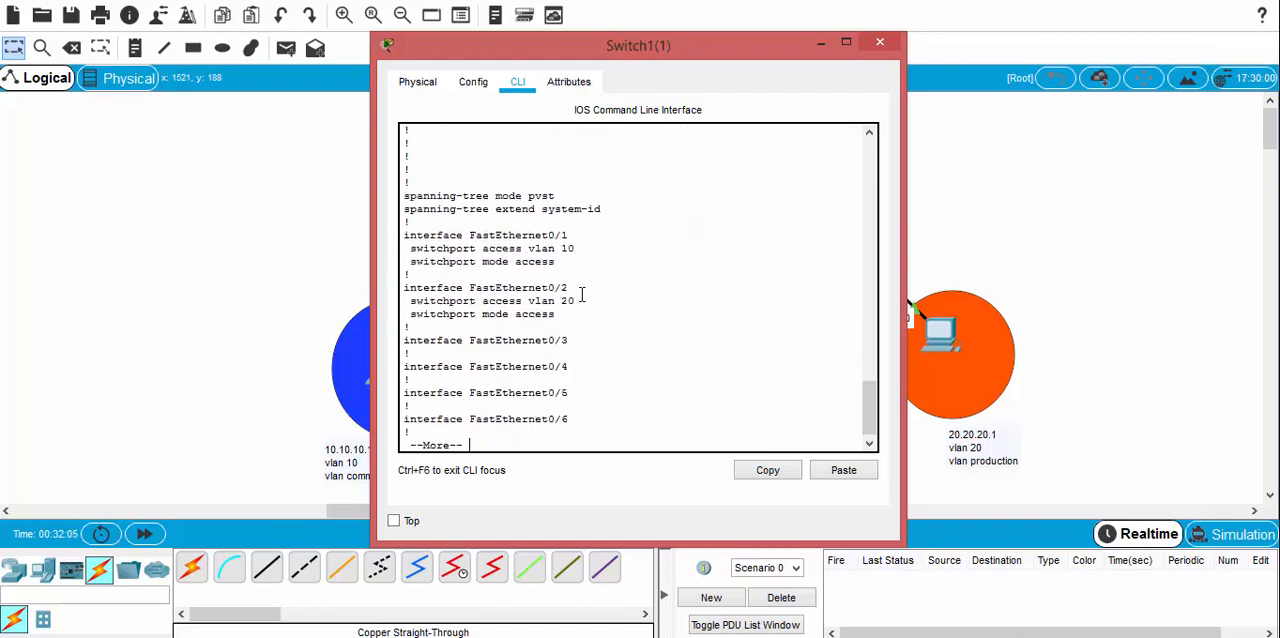
{"action": "double_click", "coordinate": [569, 301]}
{"action": "double_click", "coordinate": [567, 248]}
{"action": "left_click_drag", "start_coordinate": [600, 46], "coordinate": [898, 31]}
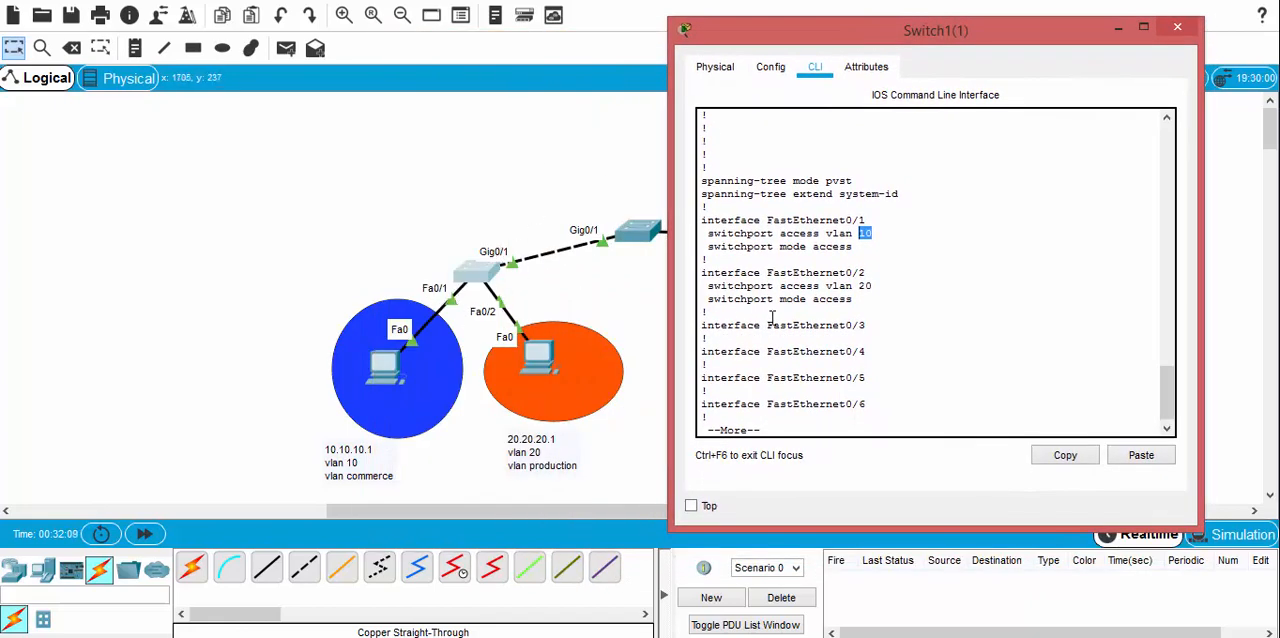
Step: Page through the running configuration to GigabitEthernet0/1 and check its trunk mode, native VLAN and allowed VLANs
{"action": "scroll", "coordinate": [772, 318], "scroll_direction": "down", "scroll_amount": 1}
{"action": "key", "text": "Return"}
{"action": "key", "text": "Return"}
{"action": "key", "text": "Return"}
{"action": "key", "text": "Return"}
{"action": "key", "text": "Return"}
{"action": "key", "text": "Return"}
{"action": "key", "text": "Return"}
{"action": "key", "text": "Return"}
{"action": "key", "text": "Return"}
{"action": "key", "text": "Return"}
{"action": "key", "text": "Return"}
{"action": "key", "text": "Return"}
{"action": "key", "text": "Return"}
{"action": "key", "text": "Return"}
{"action": "key", "text": "Return"}
{"action": "key", "text": "Return"}
{"action": "key", "text": "Return"}
{"action": "key", "text": "Return"}
{"action": "key", "text": "Return"}
{"action": "key", "text": "Return"}
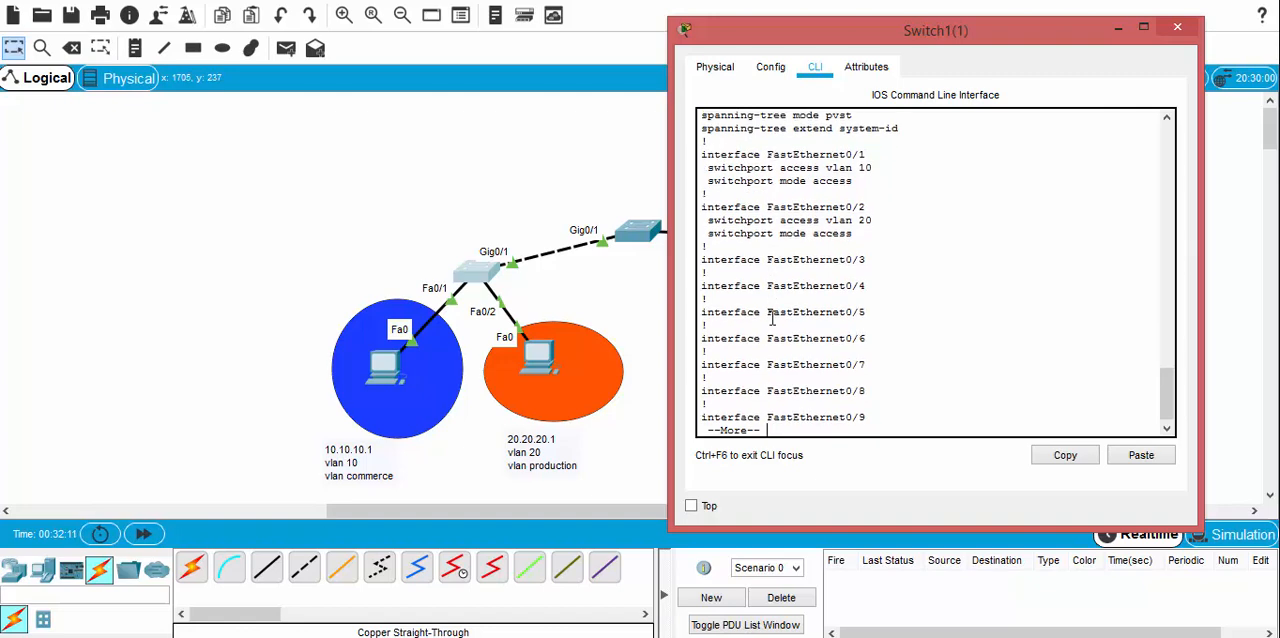
{"action": "key", "text": "Return"}
{"action": "key", "text": "Return"}
{"action": "key", "text": "Return"}
{"action": "key", "text": "Return"}
{"action": "key", "text": "Return"}
{"action": "key", "text": "Return"}
{"action": "key", "text": "Return"}
{"action": "key", "text": "Return"}
{"action": "key", "text": "Return"}
{"action": "key", "text": "Return"}
{"action": "key", "text": "Return"}
{"action": "key", "text": "Return"}
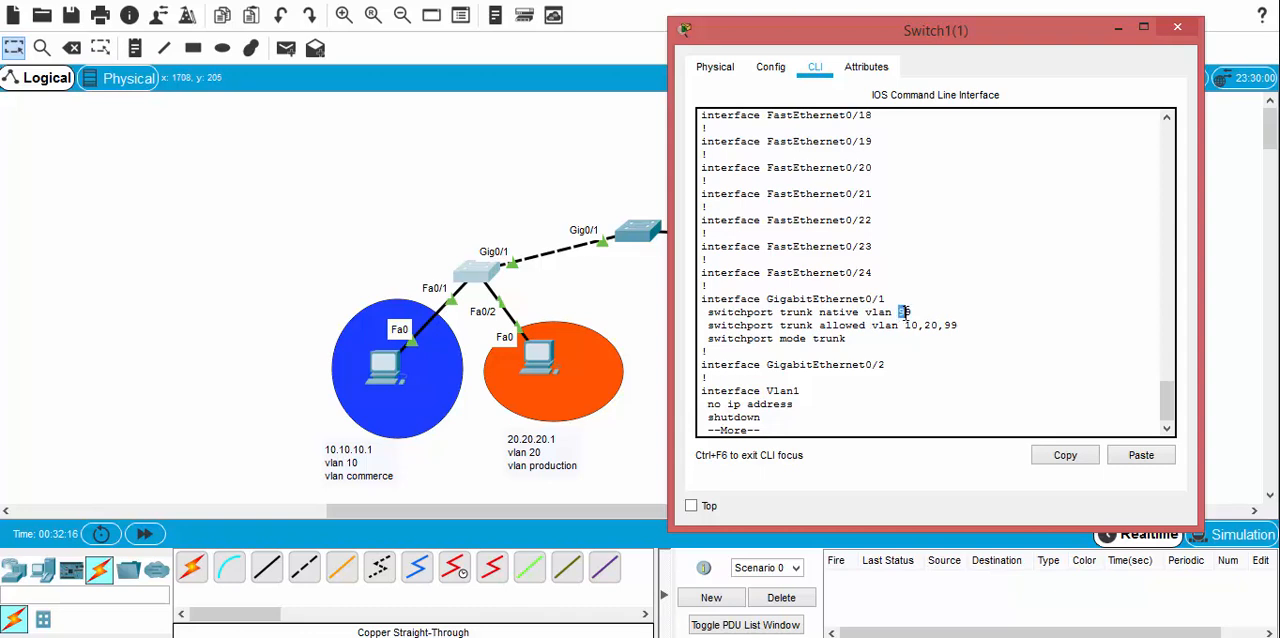
{"action": "left_click_drag", "start_coordinate": [847, 338], "coordinate": [814, 338]}
{"action": "left_click_drag", "start_coordinate": [903, 325], "coordinate": [958, 325]}
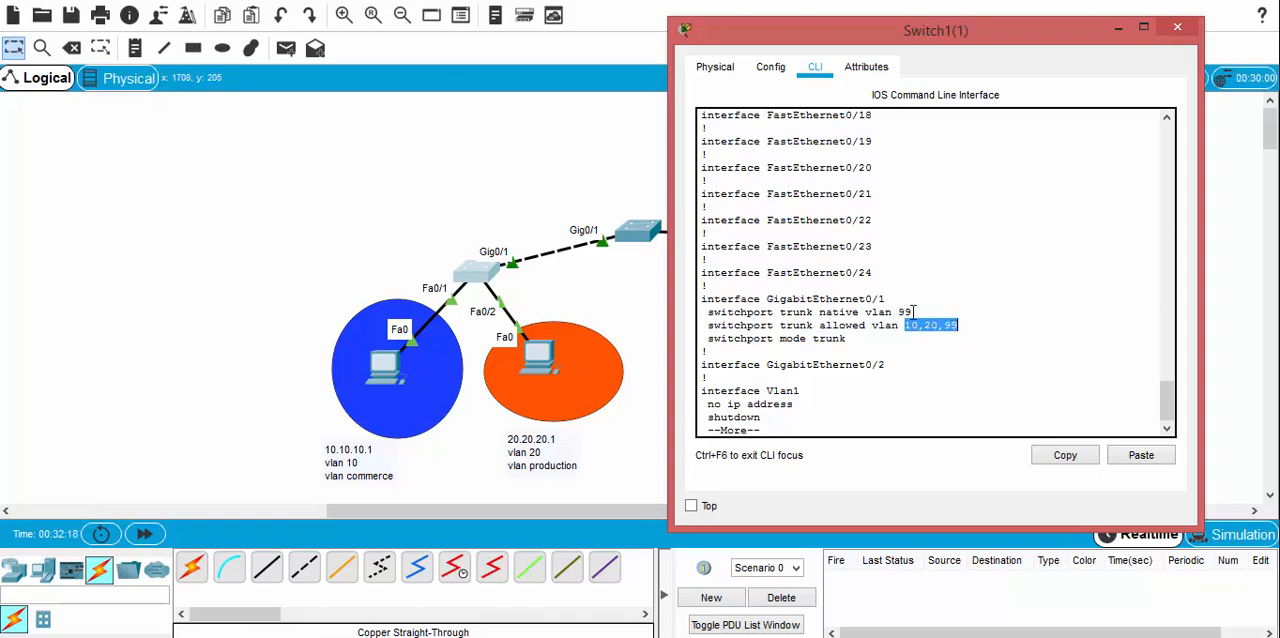
{"action": "left_click", "coordinate": [853, 364]}
Step: Page through the rest of the running configuration to its end and close the switch's window
{"action": "key", "text": "Return"}
{"action": "key", "text": "Return"}
{"action": "key", "text": "Return"}
{"action": "key", "text": "Return"}
{"action": "key", "text": "Return"}
{"action": "key", "text": "Return"}
{"action": "key", "text": "Return"}
{"action": "key", "text": "Return"}
{"action": "key", "text": "Return"}
{"action": "key", "text": "Return"}
{"action": "key", "text": "Return"}
{"action": "key", "text": "Return"}
{"action": "key", "text": "Return"}
{"action": "key", "text": "Return"}
{"action": "key", "text": "Return"}
{"action": "key", "text": "Return"}
{"action": "key", "text": "Return"}
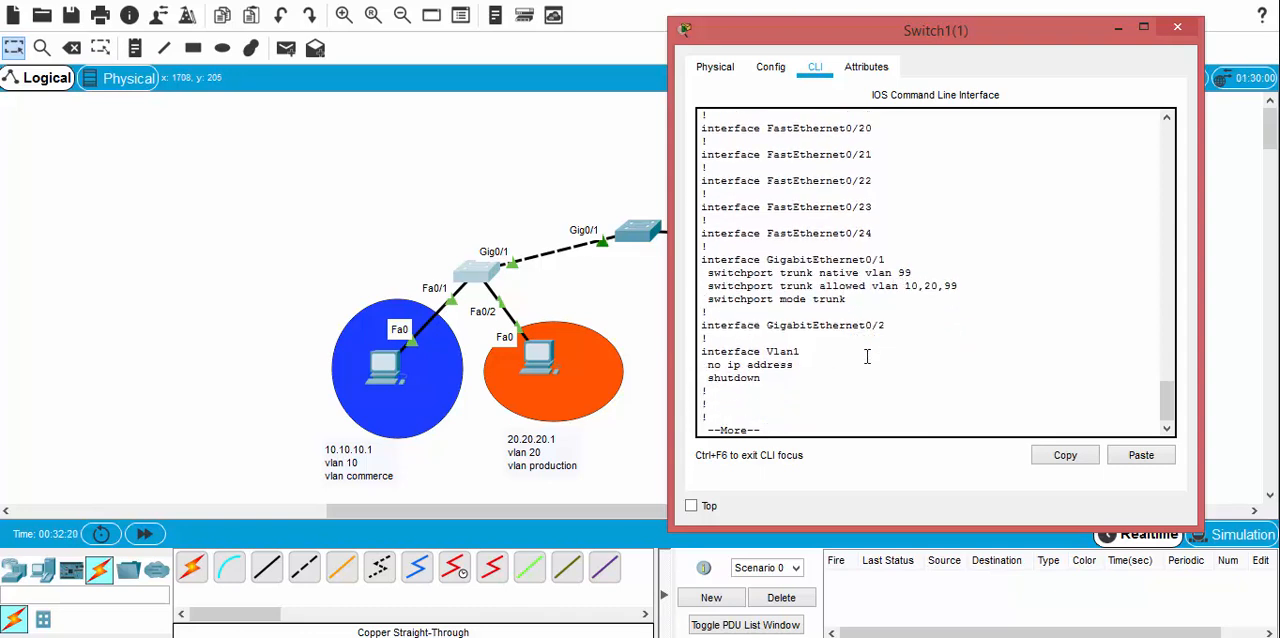
{"action": "key", "text": "Return"}
{"action": "key", "text": "Return"}
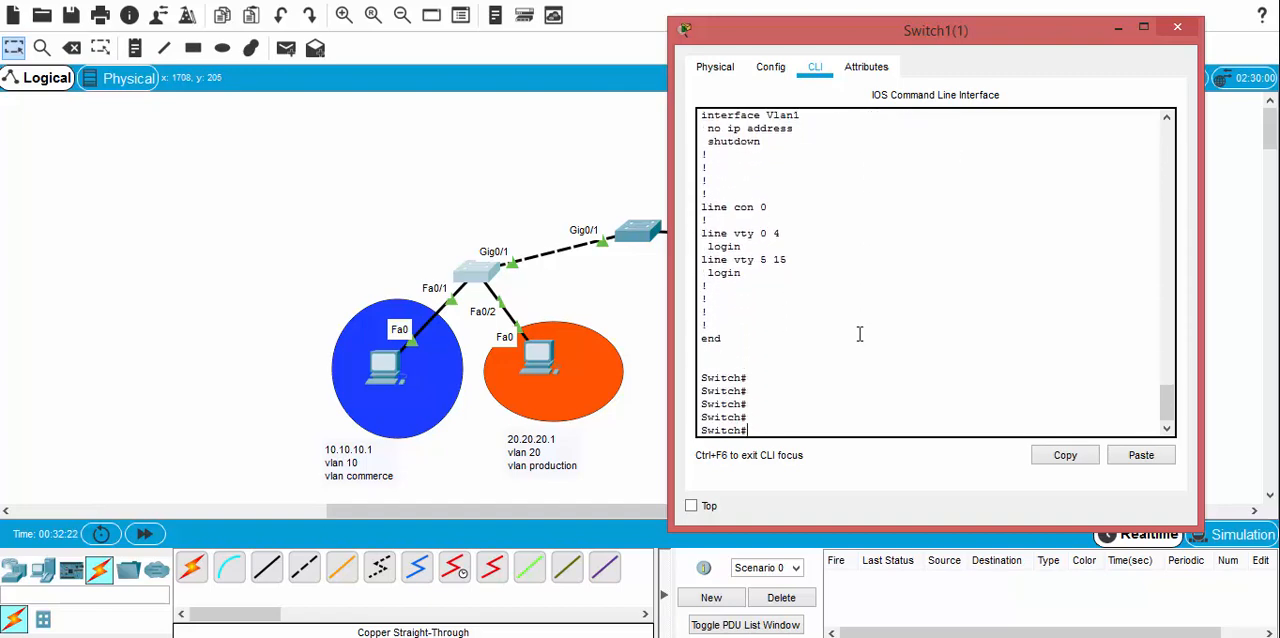
{"action": "double_click", "coordinate": [686, 32]}
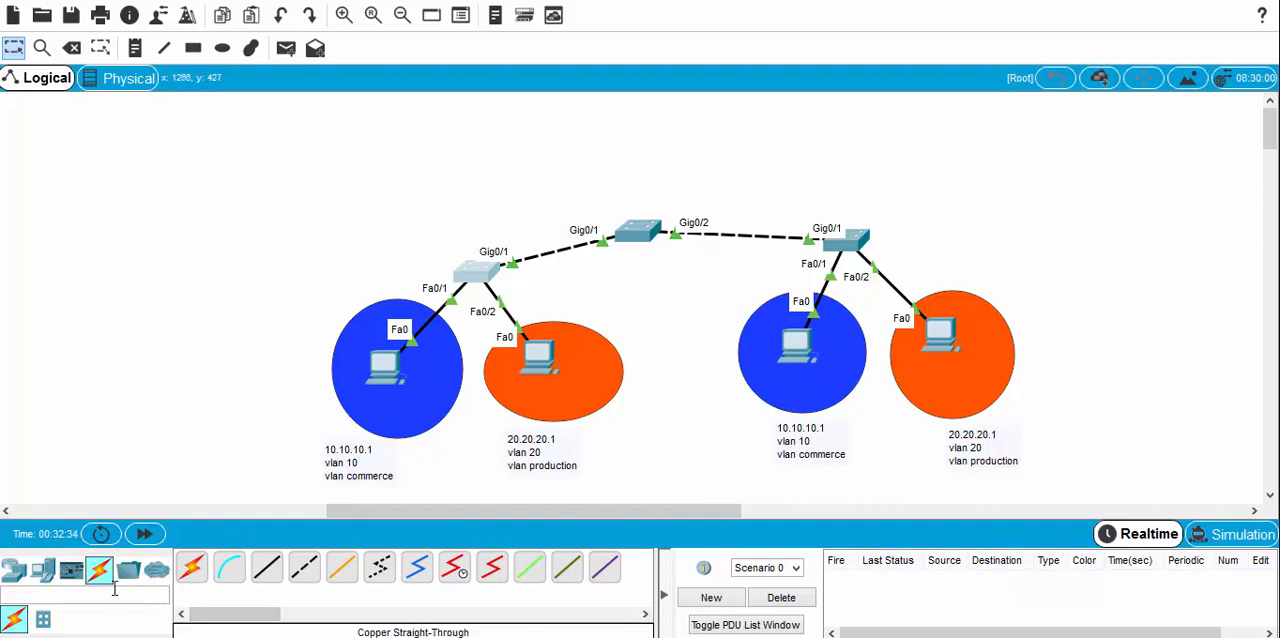
Step: Add an 1841 router above the central switch of the second topology
{"action": "left_click", "coordinate": [14, 570]}
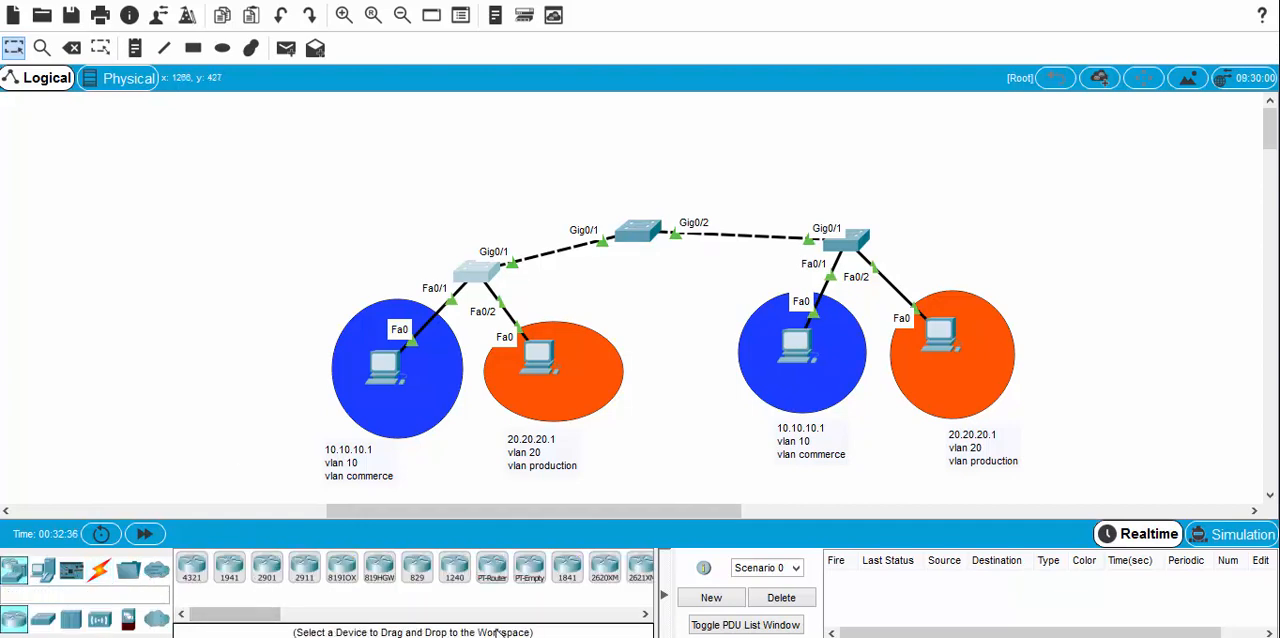
{"action": "left_click_drag", "start_coordinate": [567, 567], "coordinate": [661, 121]}
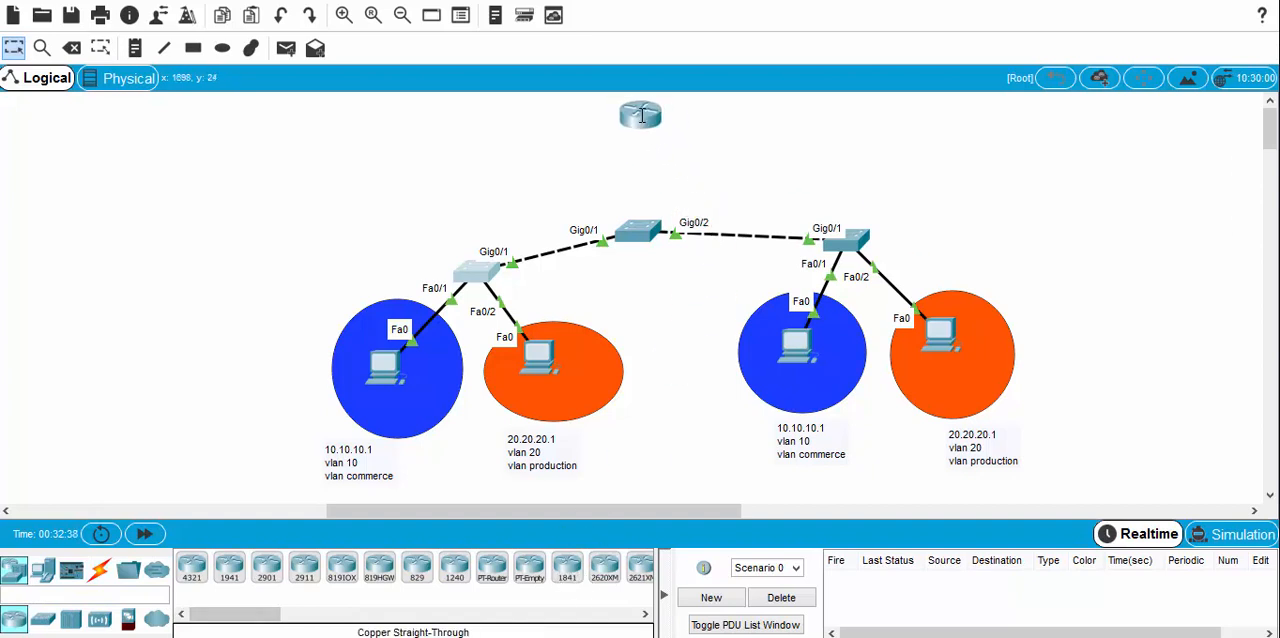
Step: Connect the new router's FastEthernet0/1 to the central switch's FastEthernet0/1 with a copper straight-through cable
{"action": "left_click", "coordinate": [99, 569]}
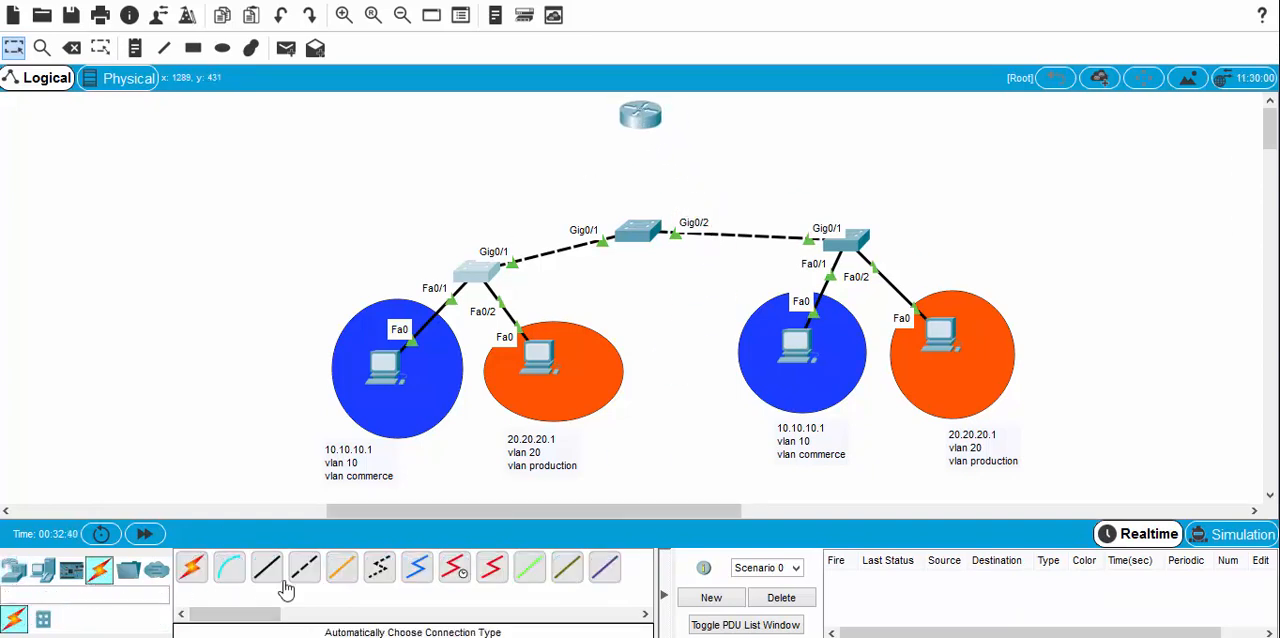
{"action": "left_click", "coordinate": [267, 567]}
{"action": "left_click", "coordinate": [645, 120]}
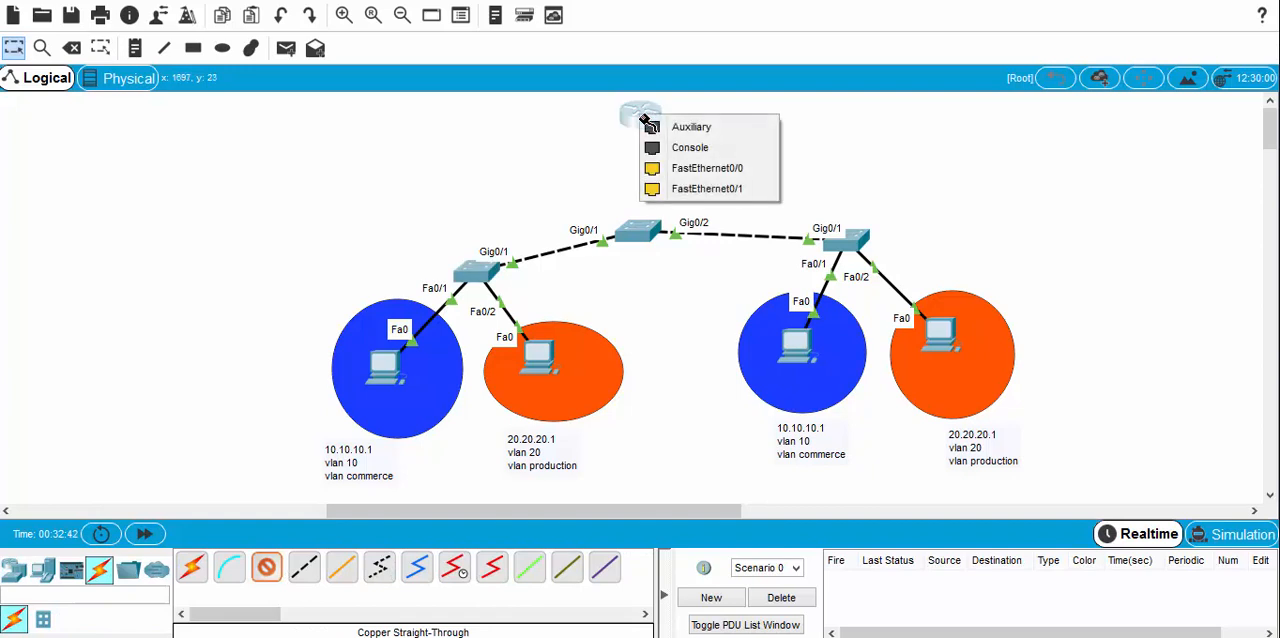
{"action": "left_click", "coordinate": [704, 188]}
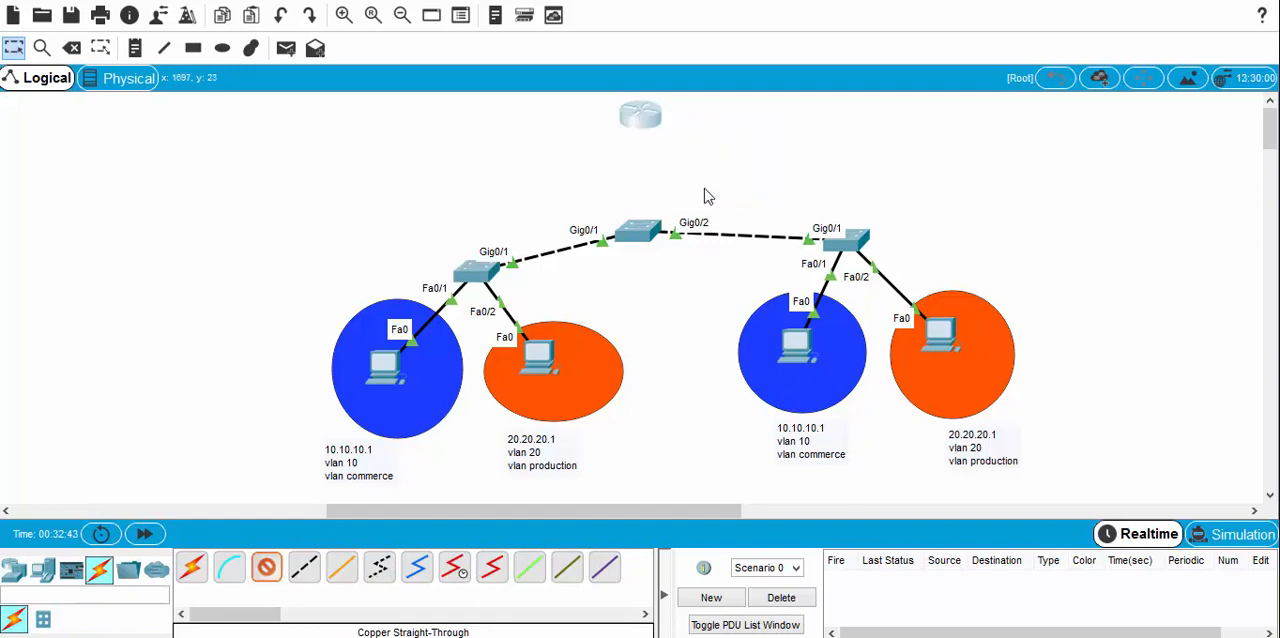
{"action": "left_click", "coordinate": [648, 238]}
{"action": "left_click", "coordinate": [705, 10]}
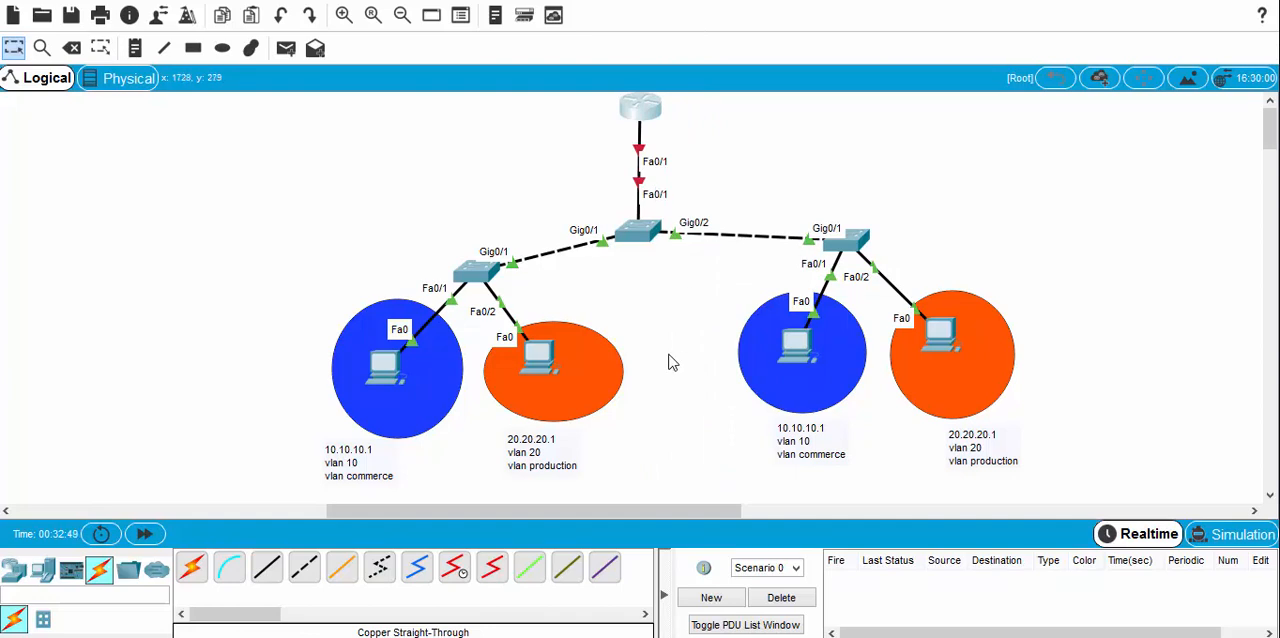
Step: Open the central switch's command line and enter global configuration mode with "enable" and "conf t"
{"action": "left_click", "coordinate": [643, 238]}
{"action": "left_click_drag", "start_coordinate": [596, 55], "coordinate": [255, 45]}
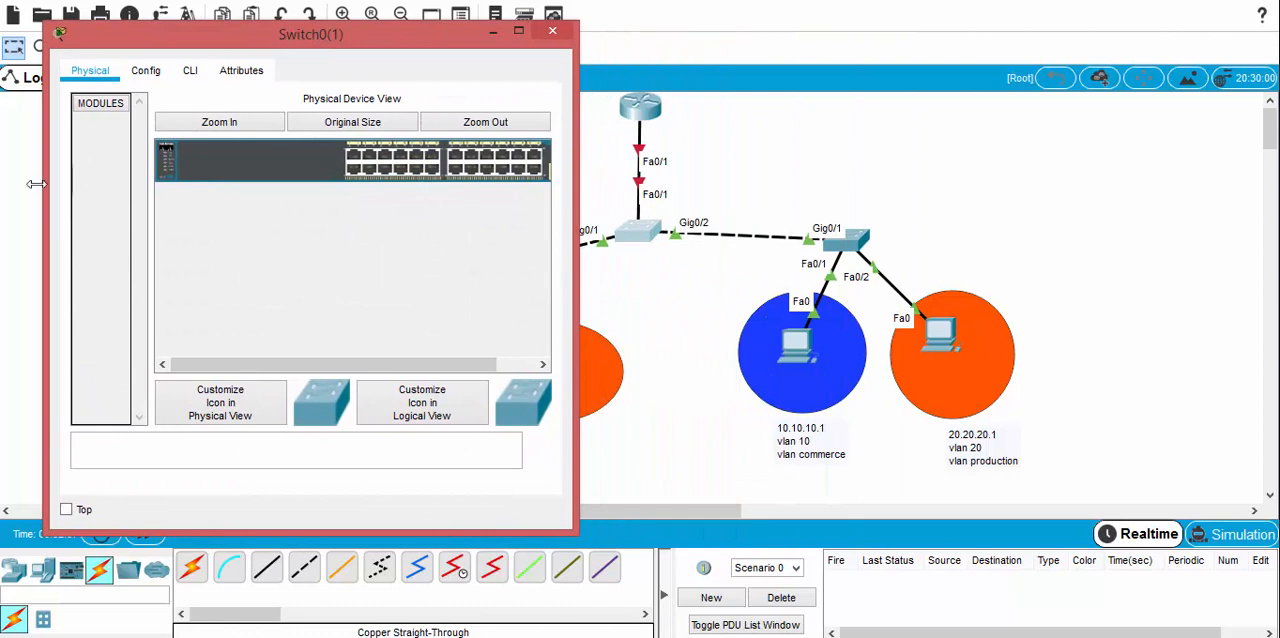
{"action": "left_click", "coordinate": [190, 73]}
{"action": "key", "text": "Return"}
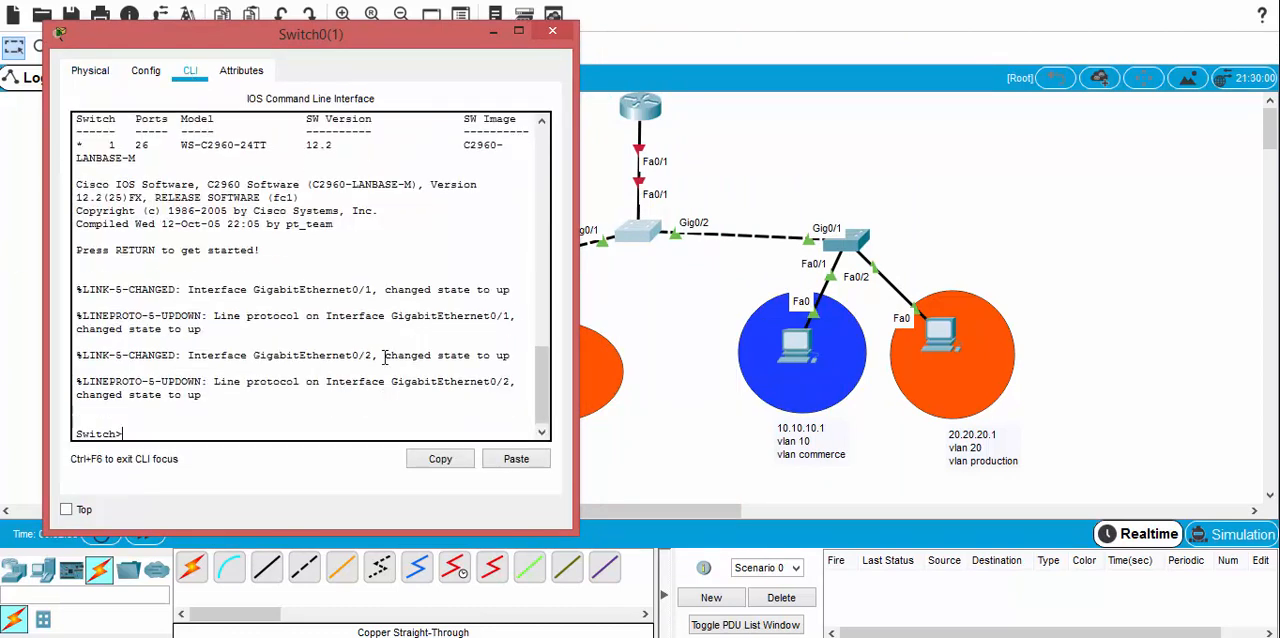
{"action": "type", "text": "ena"}
{"action": "key", "text": "Tab"}
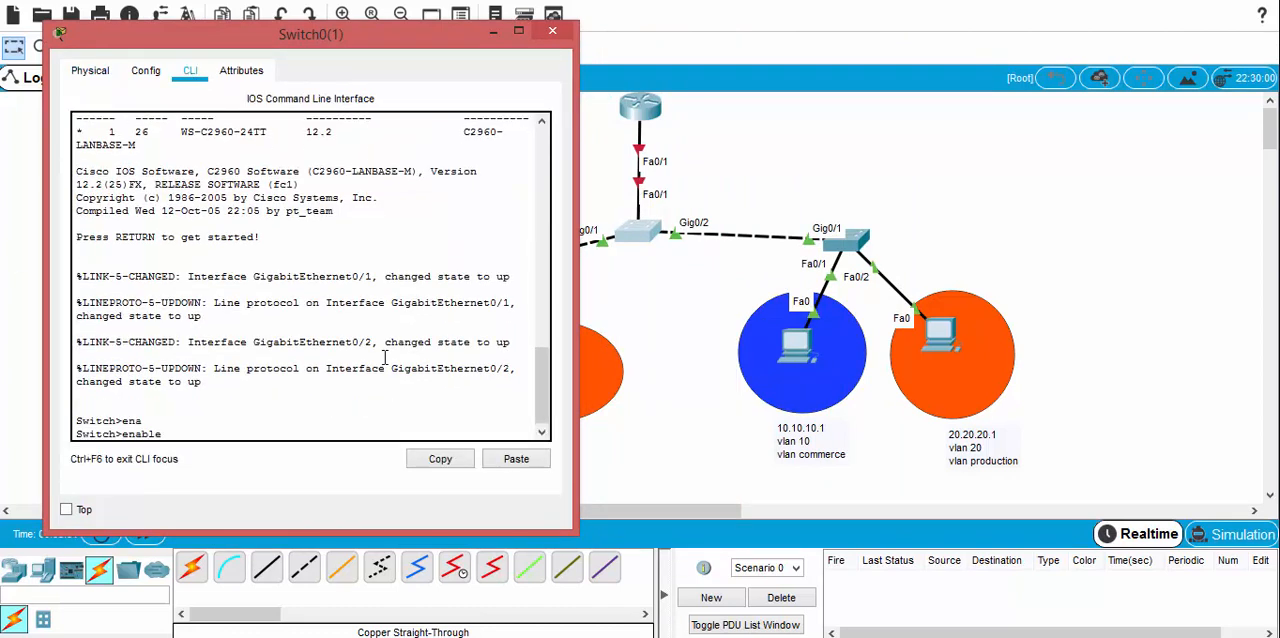
{"action": "key", "text": "Return"}
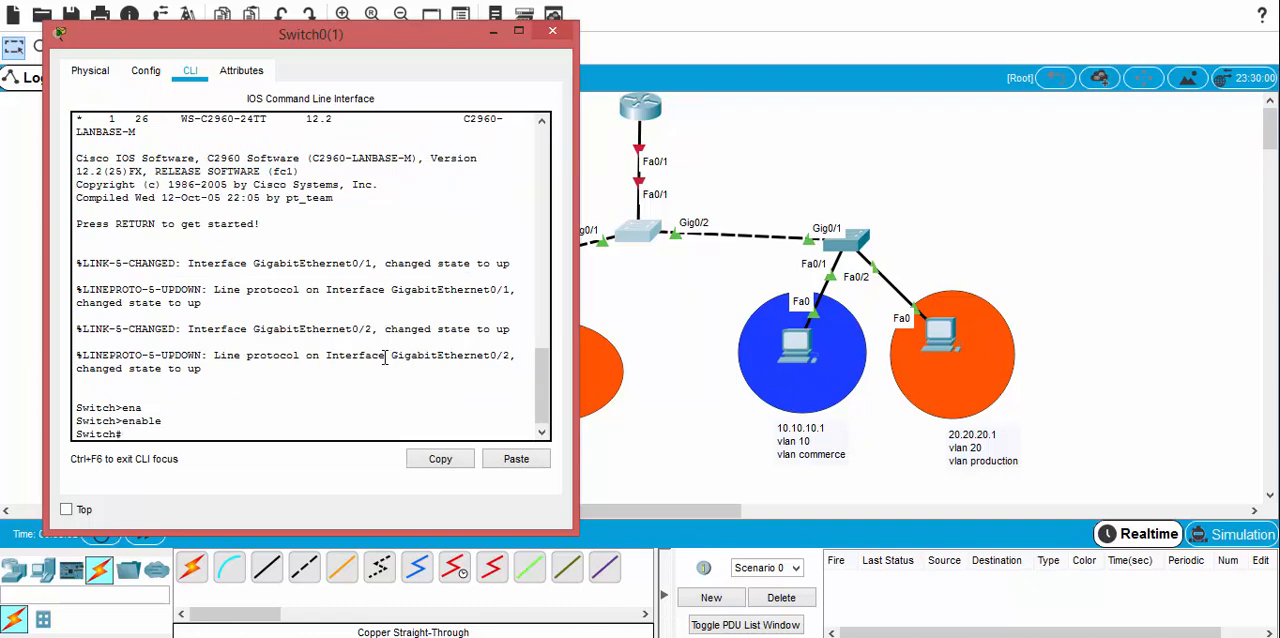
{"action": "type", "text": "conf t"}
{"action": "key", "text": "Return"}
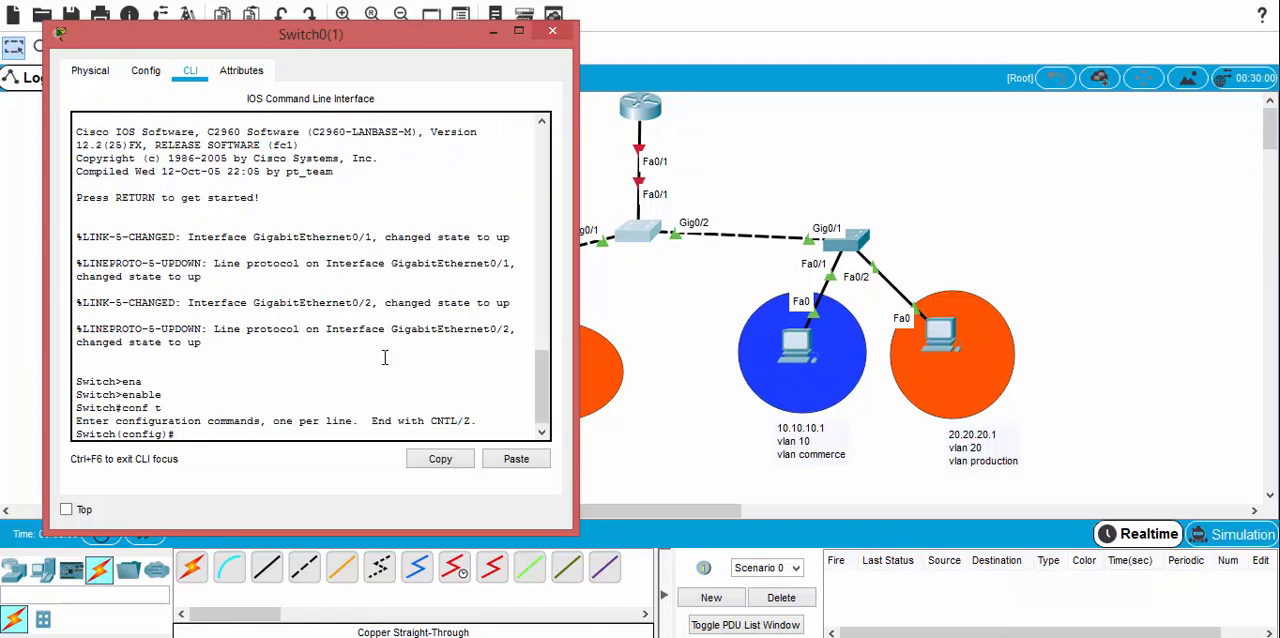
Step: Set the central switch's interface fastEthernet 0/1 to trunk mode with "switchport mode trunk"
{"action": "type", "text": "interf"}
{"action": "key", "text": "Tab"}
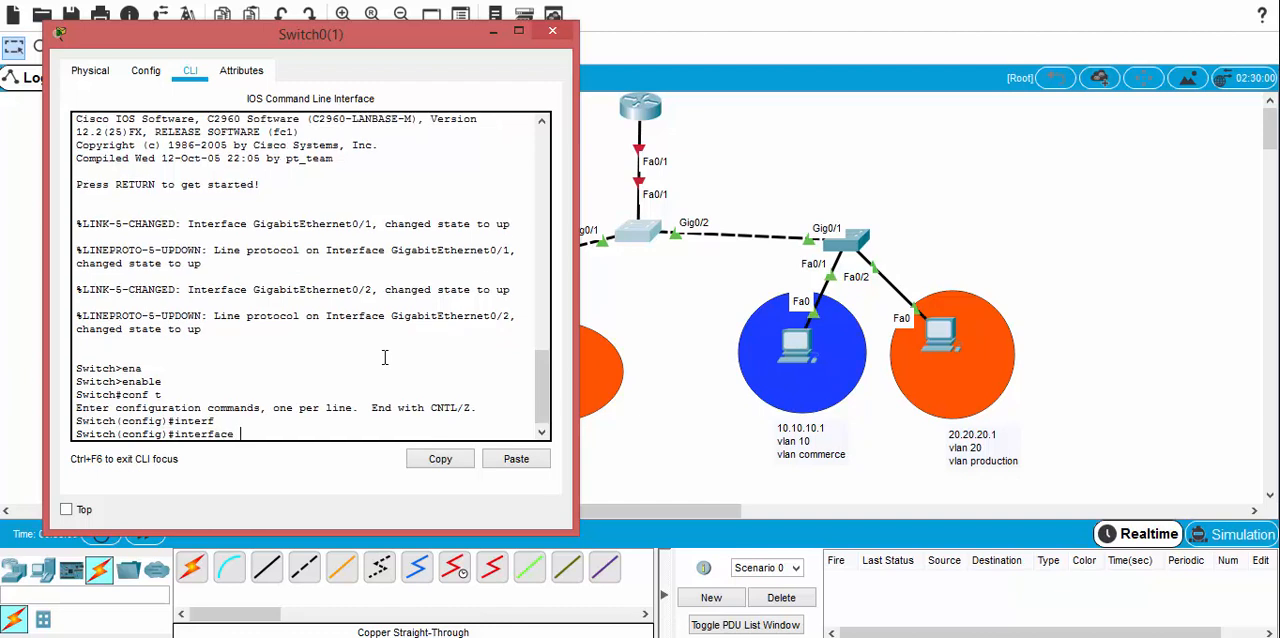
{"action": "type", "text": "fa"}
{"action": "key", "text": "Tab"}
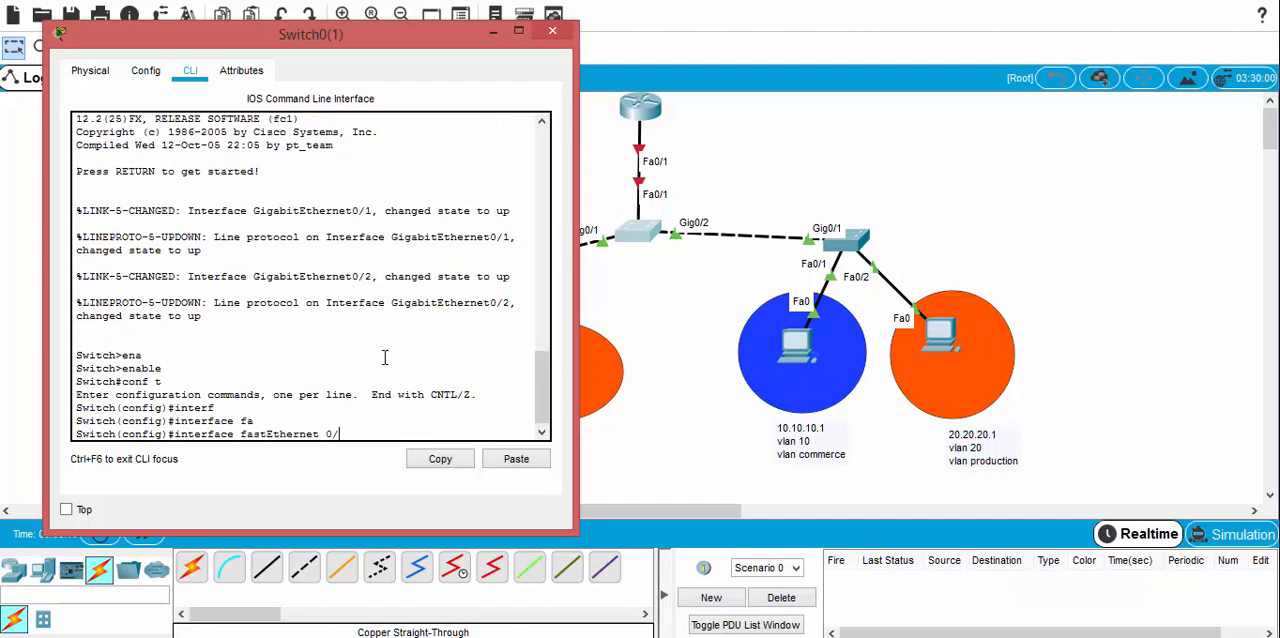
{"action": "type", "text": "0/1"}
{"action": "key", "text": "Return"}
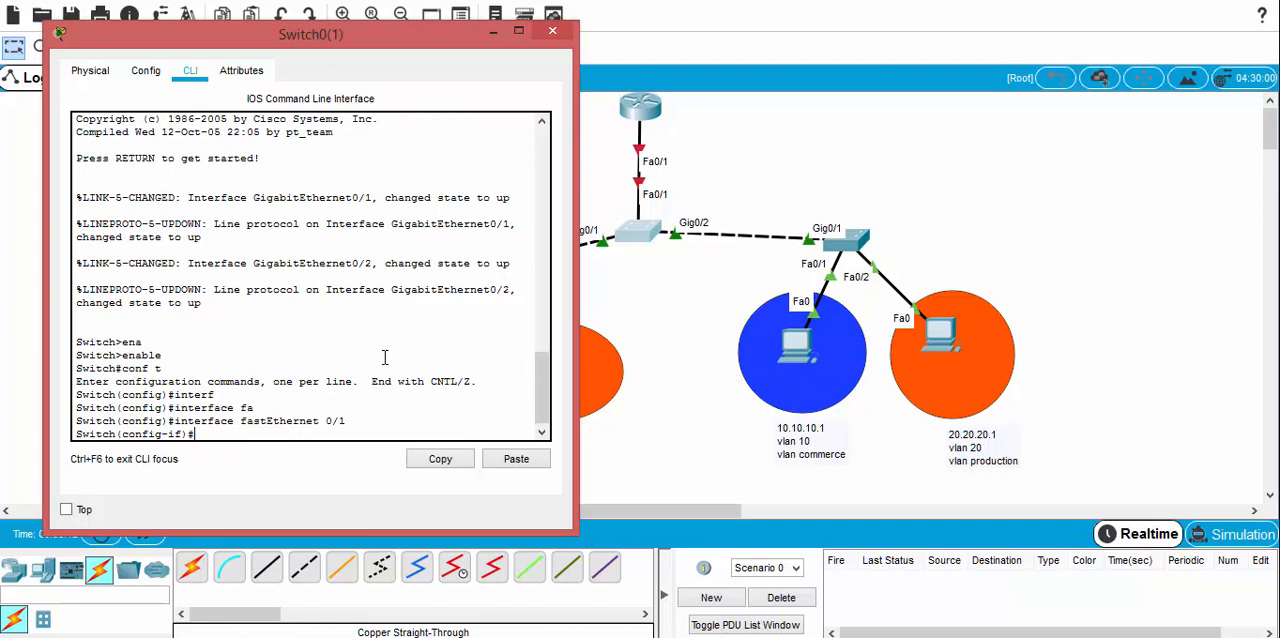
{"action": "type", "text": "swi"}
{"action": "key", "text": "Tab"}
{"action": "type", "text": "m"}
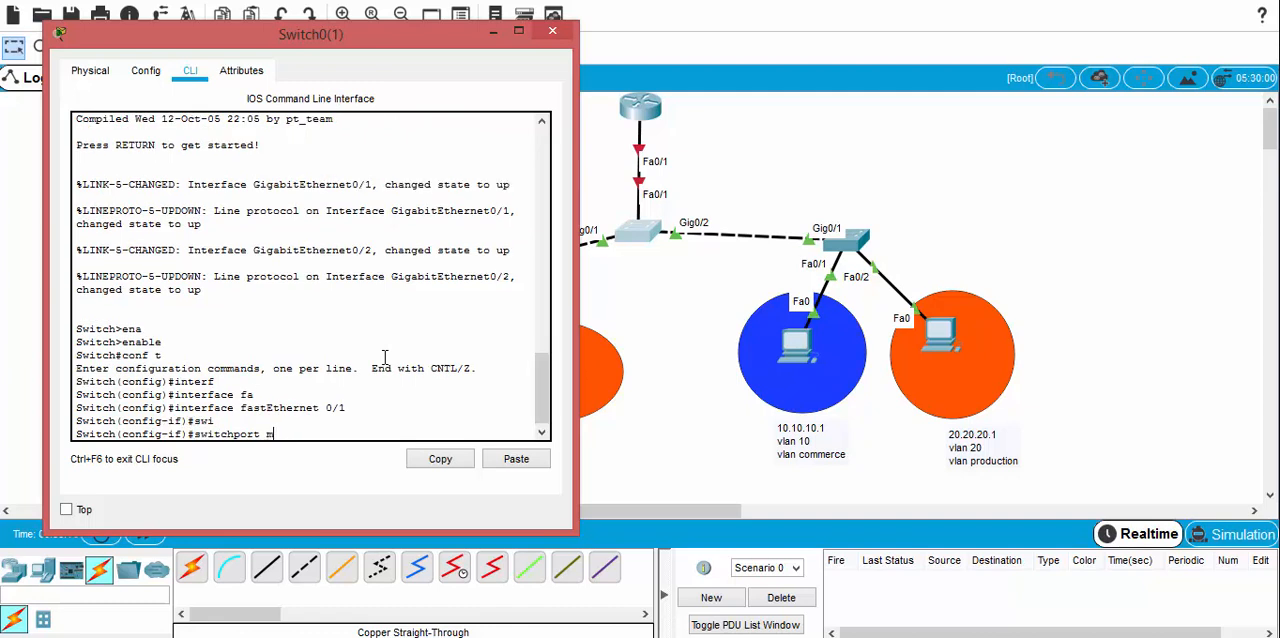
{"action": "type", "text": "o"}
{"action": "key", "text": "Tab"}
{"action": "type", "text": "tr"}
{"action": "key", "text": "Tab"}
{"action": "key", "text": "Return"}
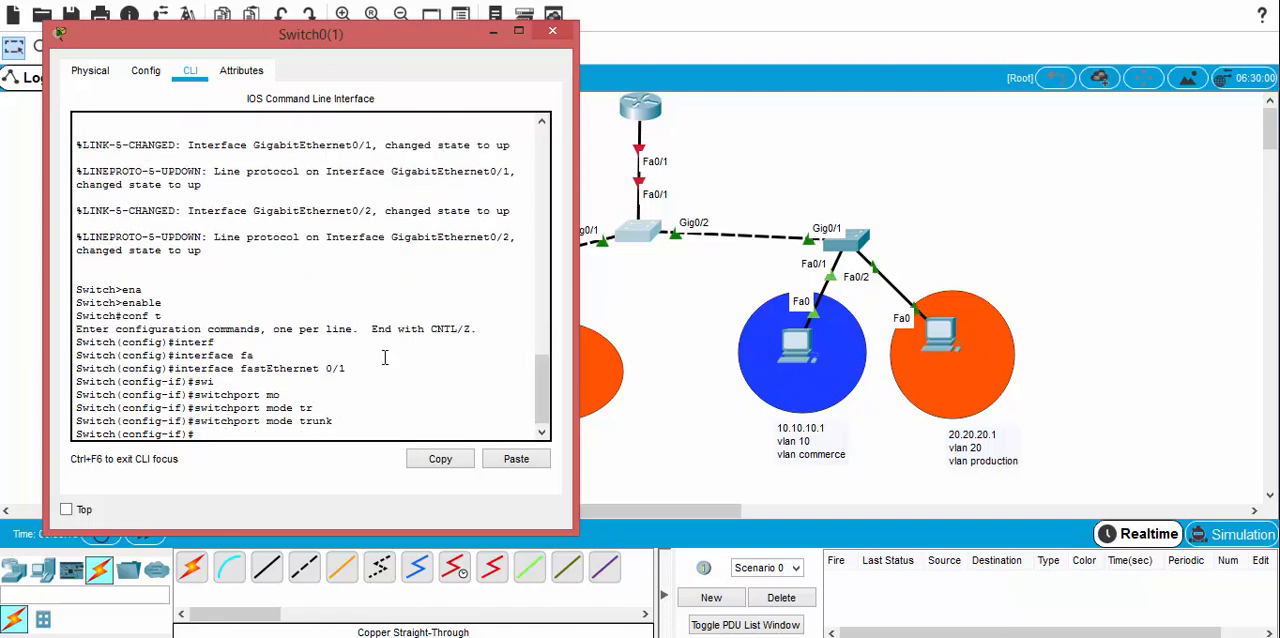
Step: Set the native VLAN of the FastEthernet 0/1 trunk to 99 with "switchport trunk native vlan 99"
{"action": "type", "text": "swi"}
{"action": "key", "text": "Tab"}
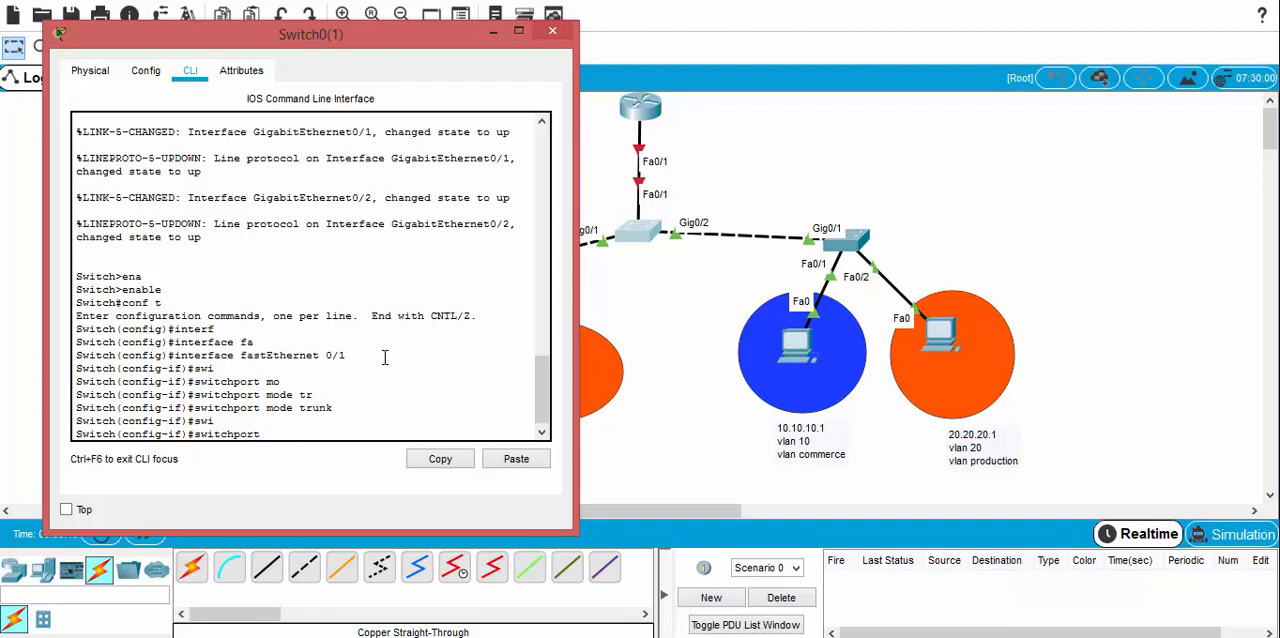
{"action": "type", "text": "tr"}
{"action": "key", "text": "Tab"}
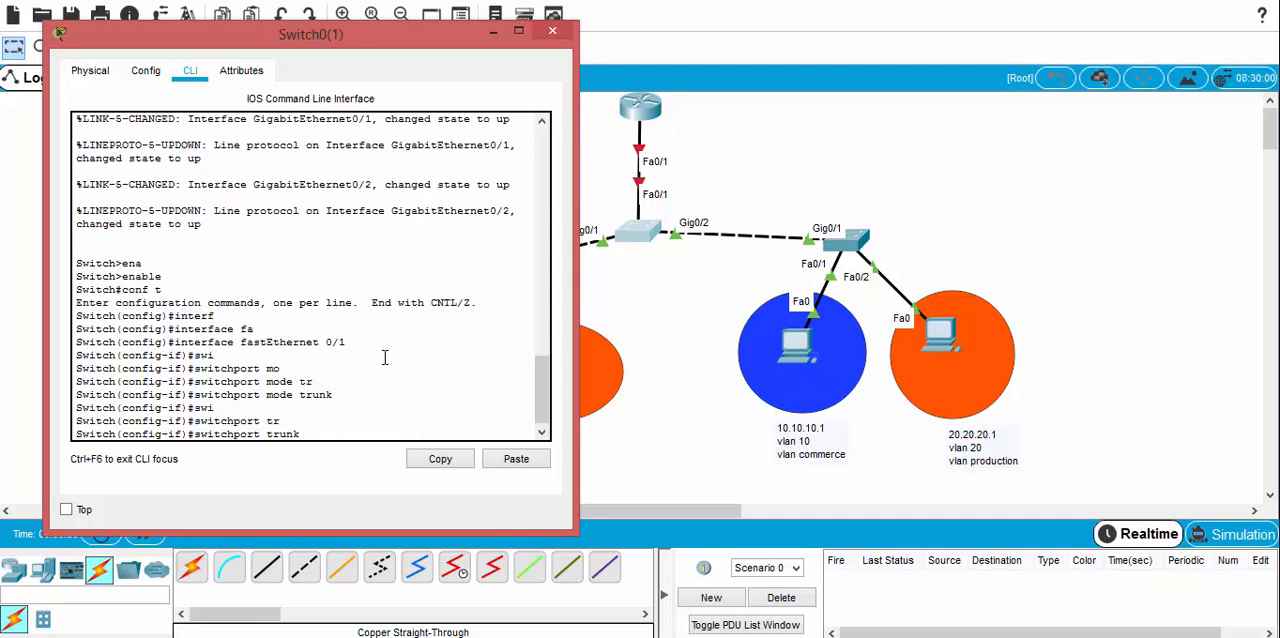
{"action": "type", "text": "vl"}
{"action": "key", "text": "Tab"}
{"action": "key", "text": "BackSpace"}
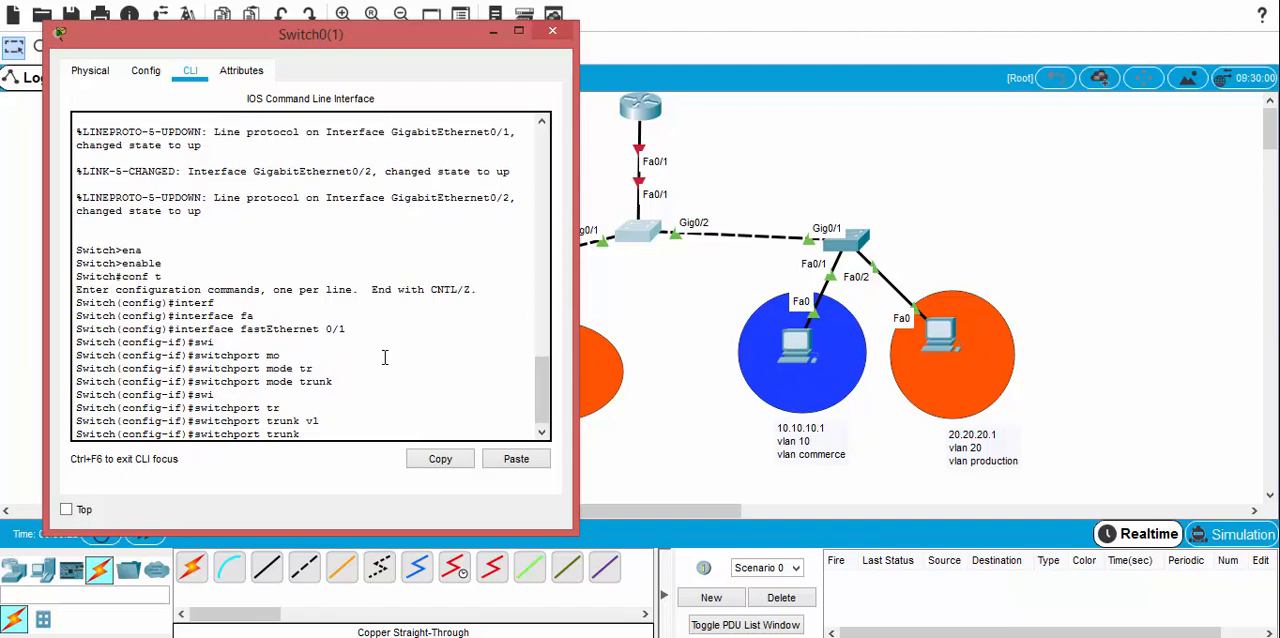
{"action": "type", "text": "na"}
{"action": "key", "text": "Tab"}
{"action": "type", "text": "v"}
{"action": "key", "text": "Tab"}
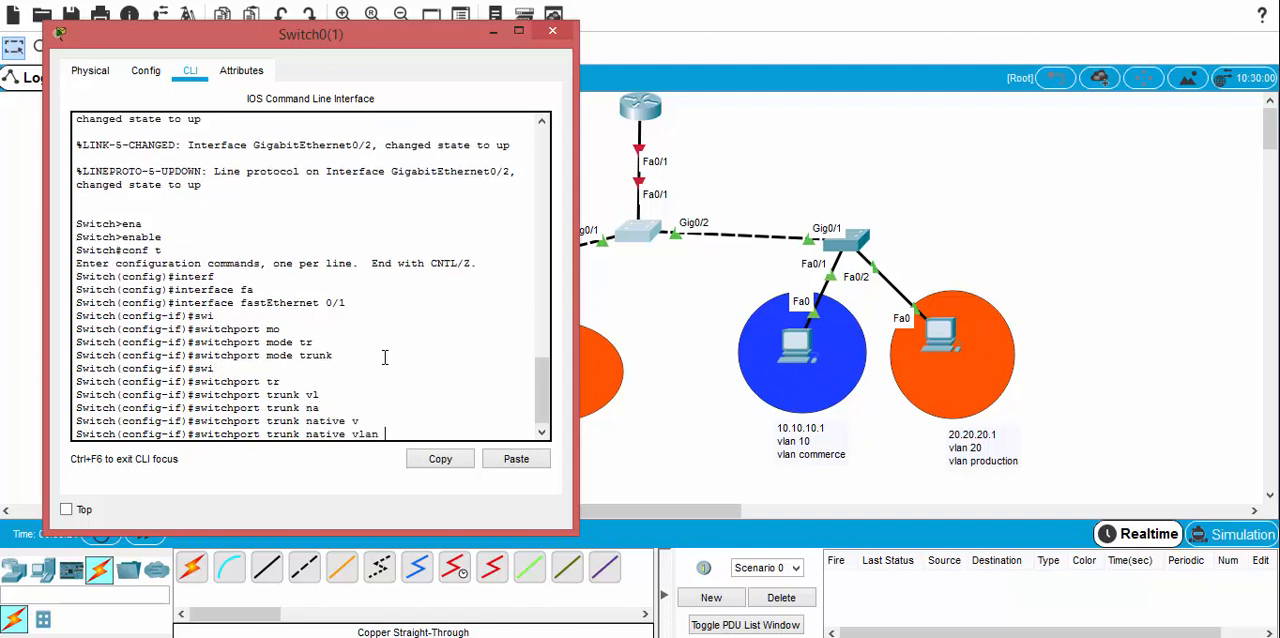
{"action": "type", "text": "99"}
{"action": "key", "text": "Return"}
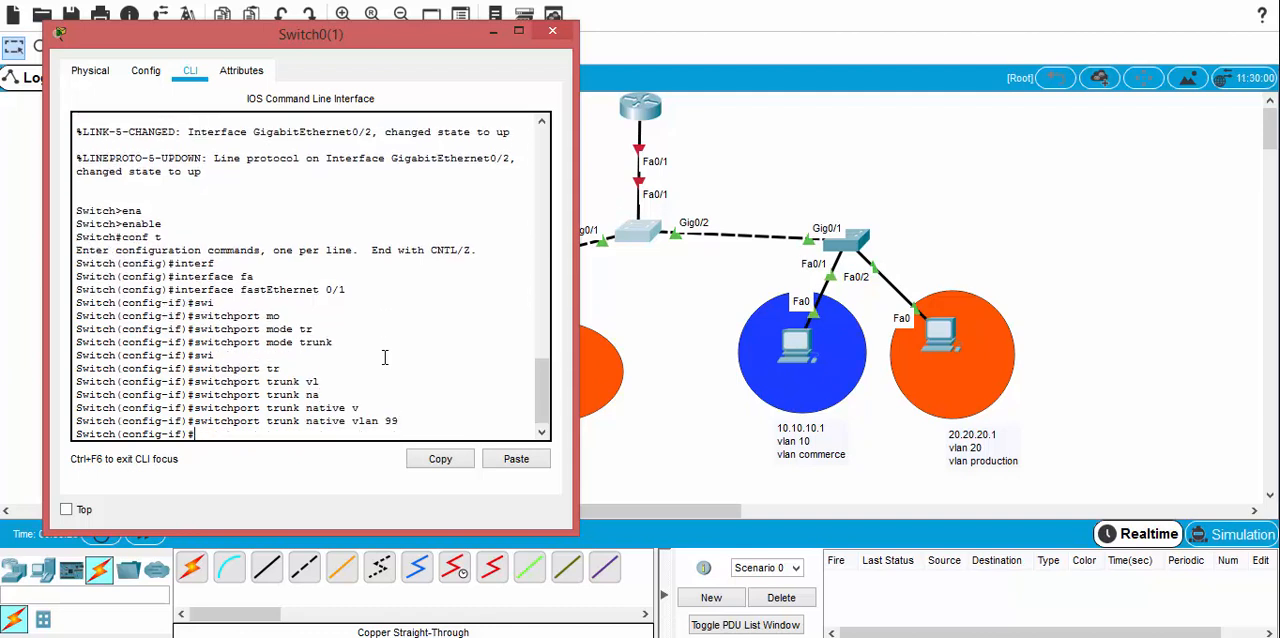
Step: Try to limit the trunk to VLANs 10, 20 and 99 with "switchport trunk allowed 10,20,99"
{"action": "type", "text": "swi"}
{"action": "key", "text": "Tab"}
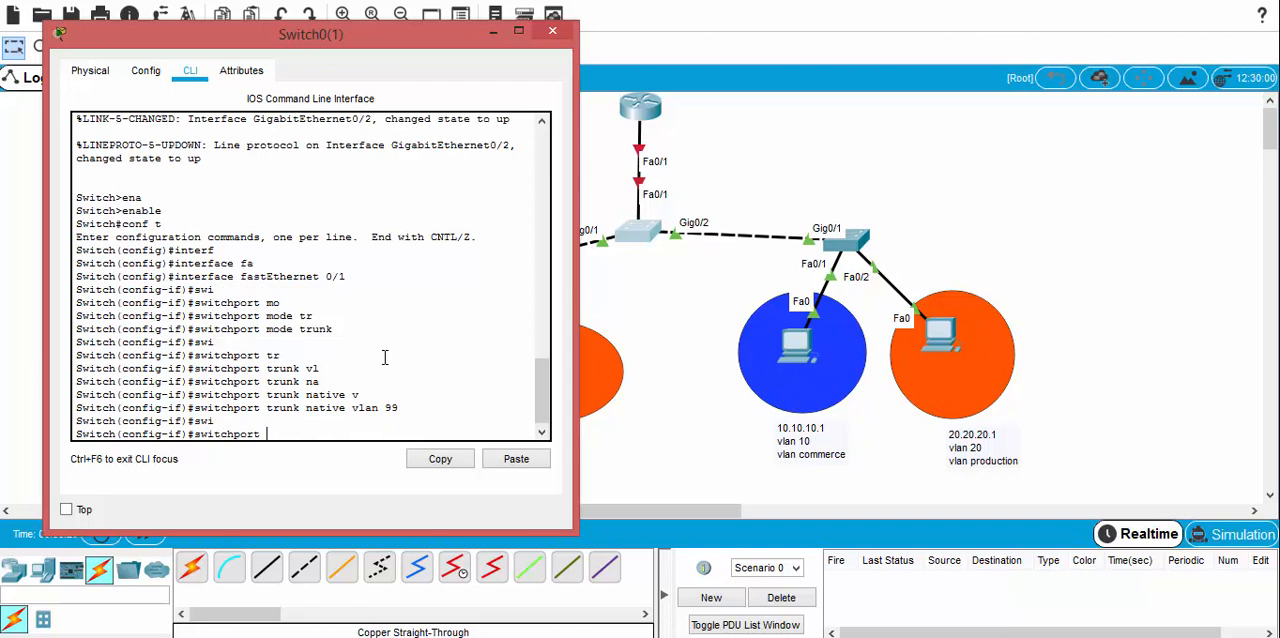
{"action": "type", "text": "tr"}
{"action": "key", "text": "Tab"}
{"action": "type", "text": "al"}
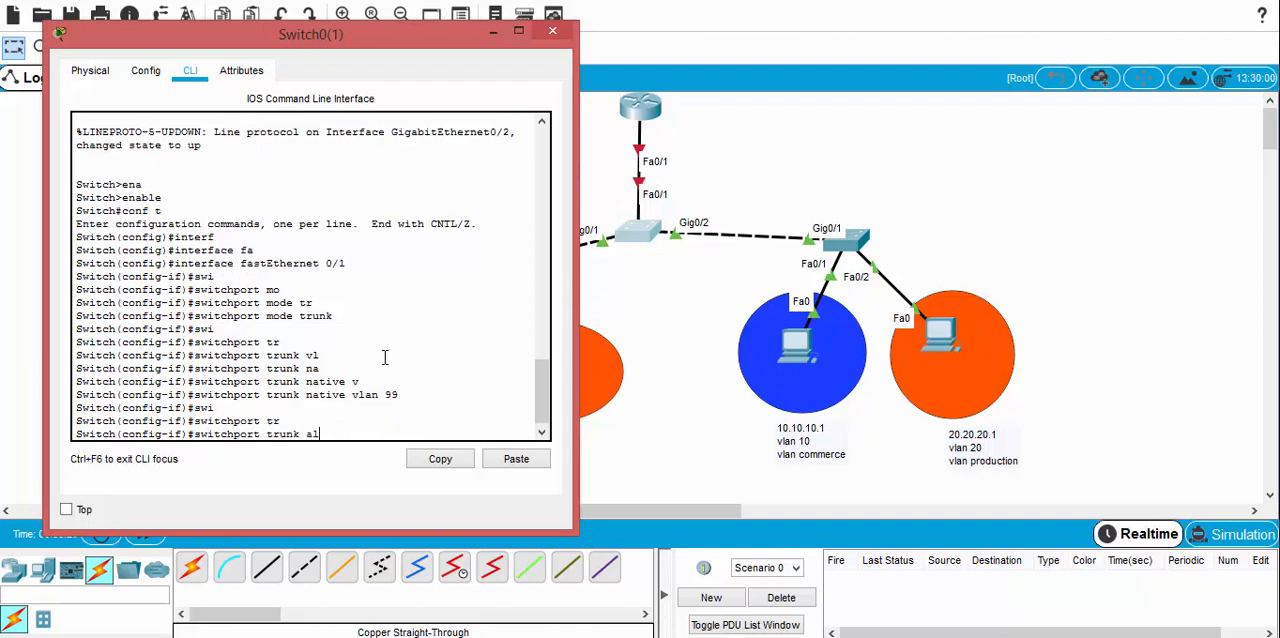
{"action": "type", "text": "o"}
{"action": "key", "text": "Tab"}
{"action": "type", "text": "l"}
{"action": "key", "text": "Tab"}
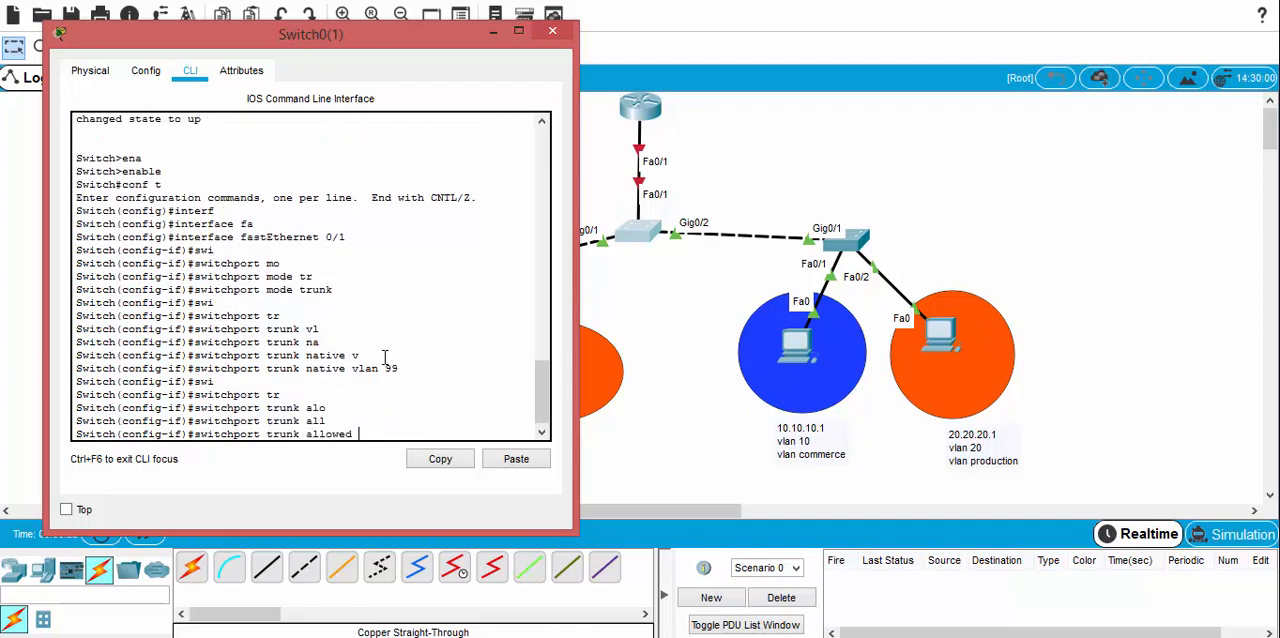
{"action": "type", "text": "10,20,99"}
{"action": "key", "text": "Return"}
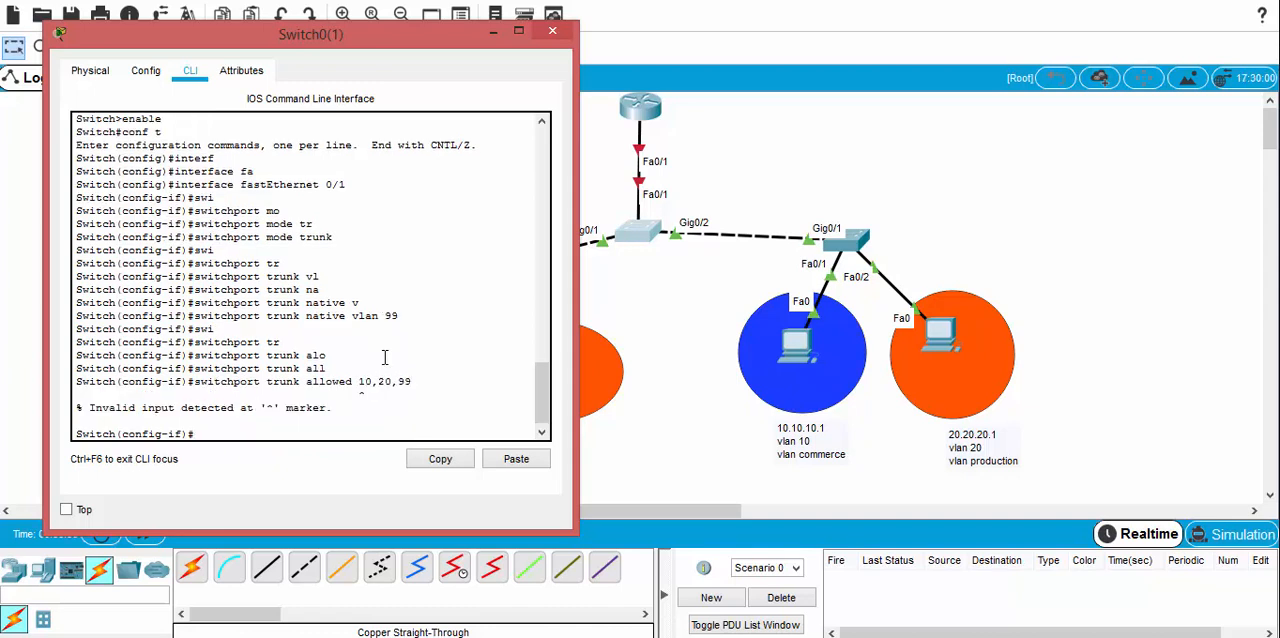
Step: Reissue the allowed-VLAN command with the missing keyword as "switchport trunk allowed vlan 10,20,99"
{"action": "key", "text": "Up"}
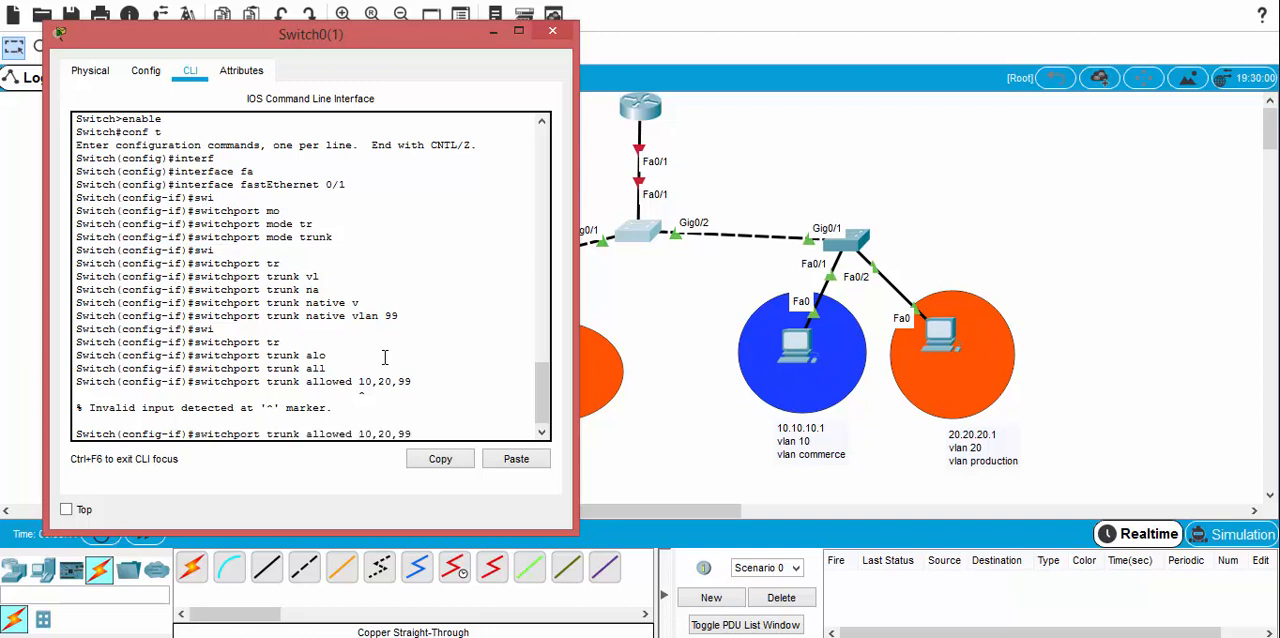
{"action": "key", "text": "Left"}
{"action": "key", "text": "Left"}
{"action": "key", "text": "Left"}
{"action": "key", "text": "Left"}
{"action": "key", "text": "Left"}
{"action": "key", "text": "Left"}
{"action": "key", "text": "Left"}
{"action": "key", "text": "Left"}
{"action": "type", "text": "vlan"}
{"action": "key", "text": "Return"}
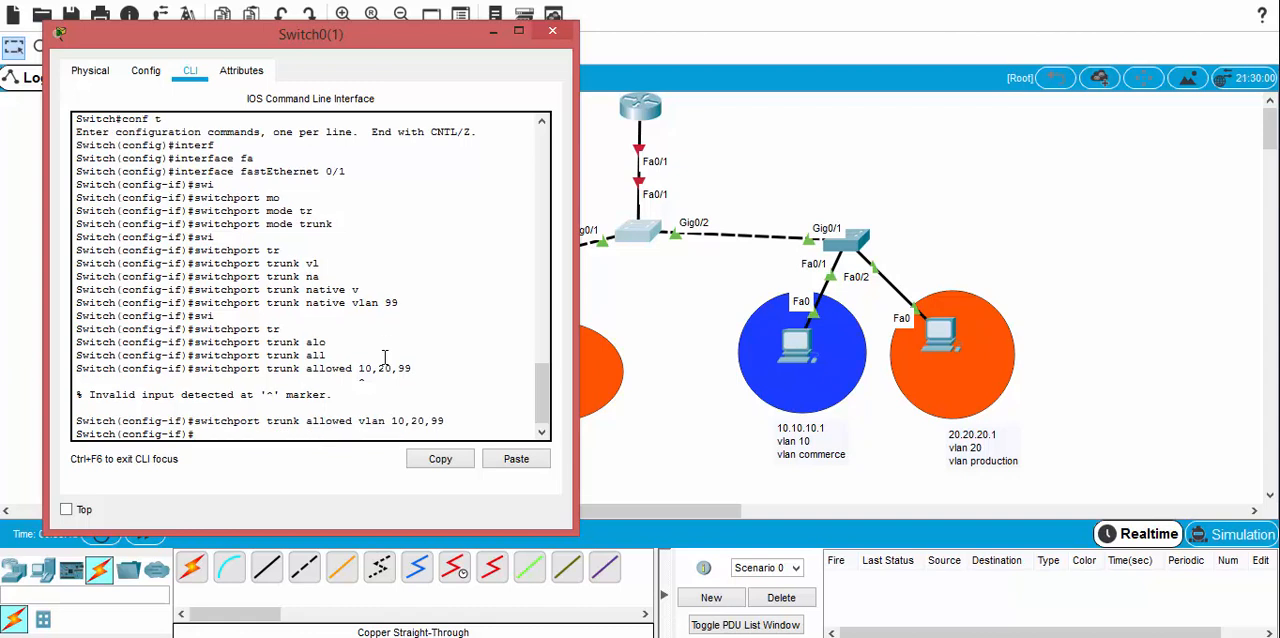
Step: Enable the switch's FastEthernet 0/1 interface with "no shutdown" and close the switch's window
{"action": "type", "text": "no shut"}
{"action": "key", "text": "Tab"}
{"action": "key", "text": "Return"}
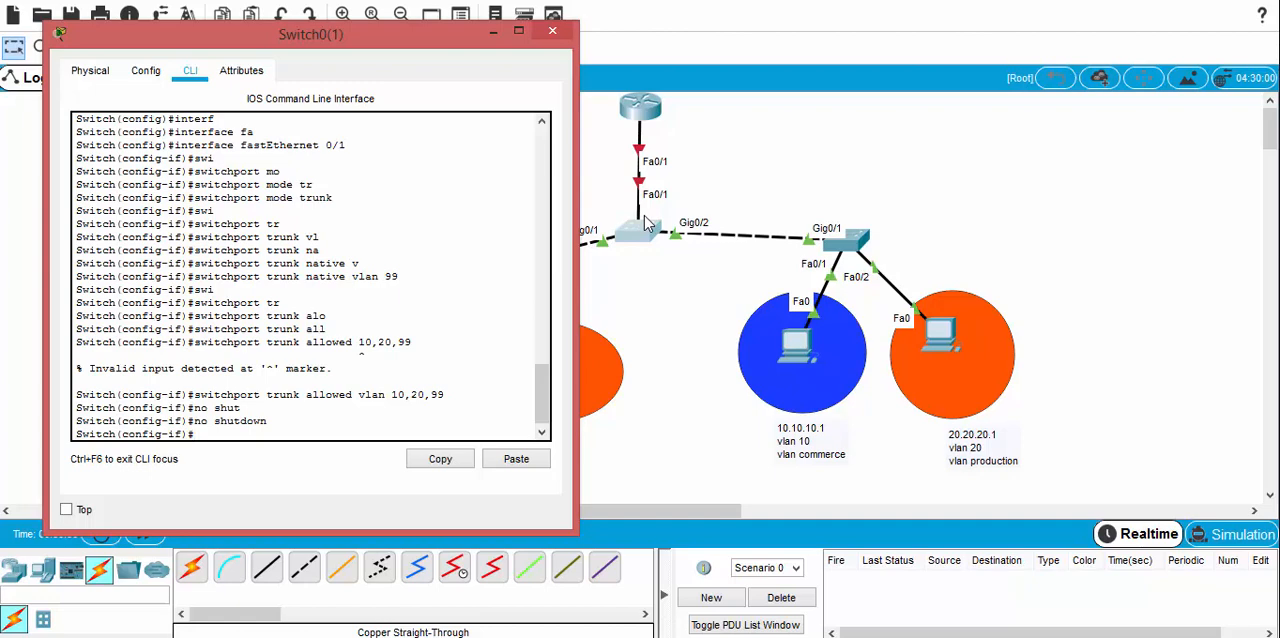
{"action": "left_click", "coordinate": [552, 31]}
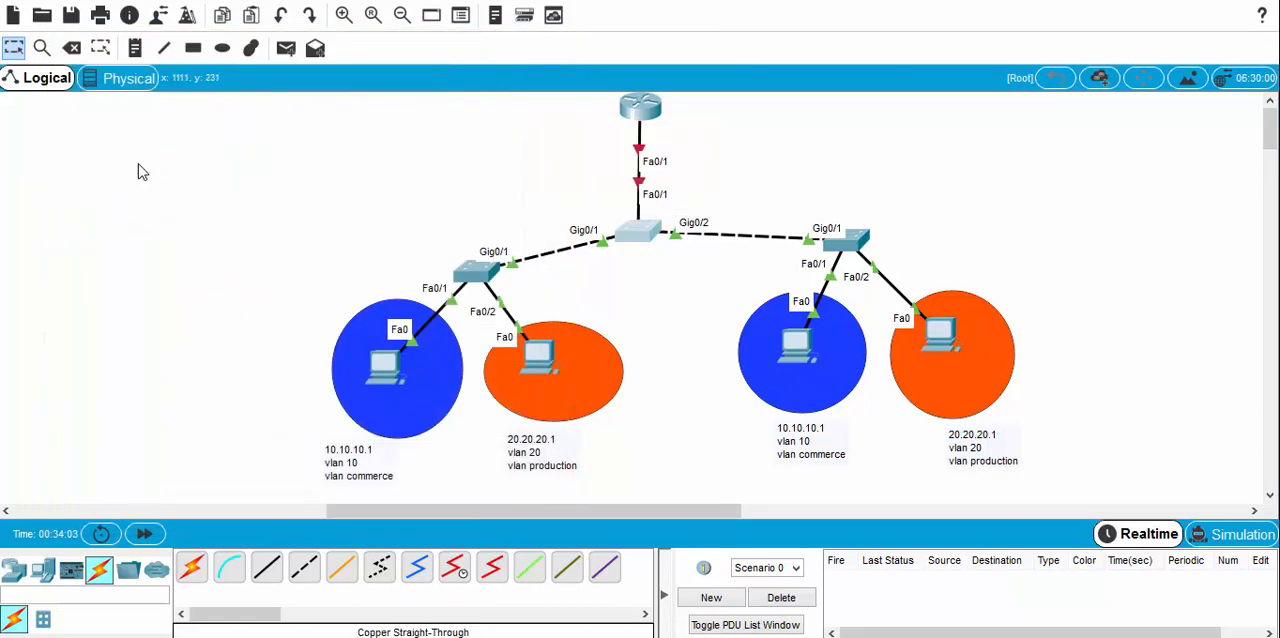
Step: Place a note beside the router with the first line "fa0/1.10 --> 10.10.10.10/8"
{"action": "left_click", "coordinate": [135, 48]}
{"action": "left_click", "coordinate": [710, 115]}
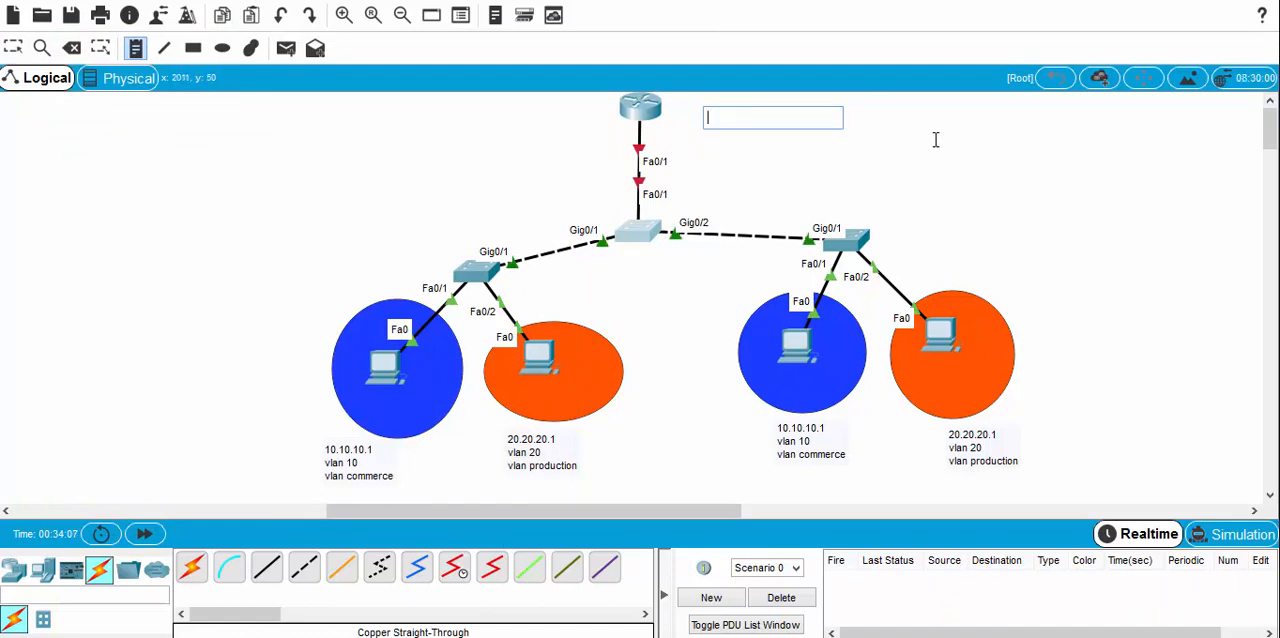
{"action": "type", "text": "fa"}
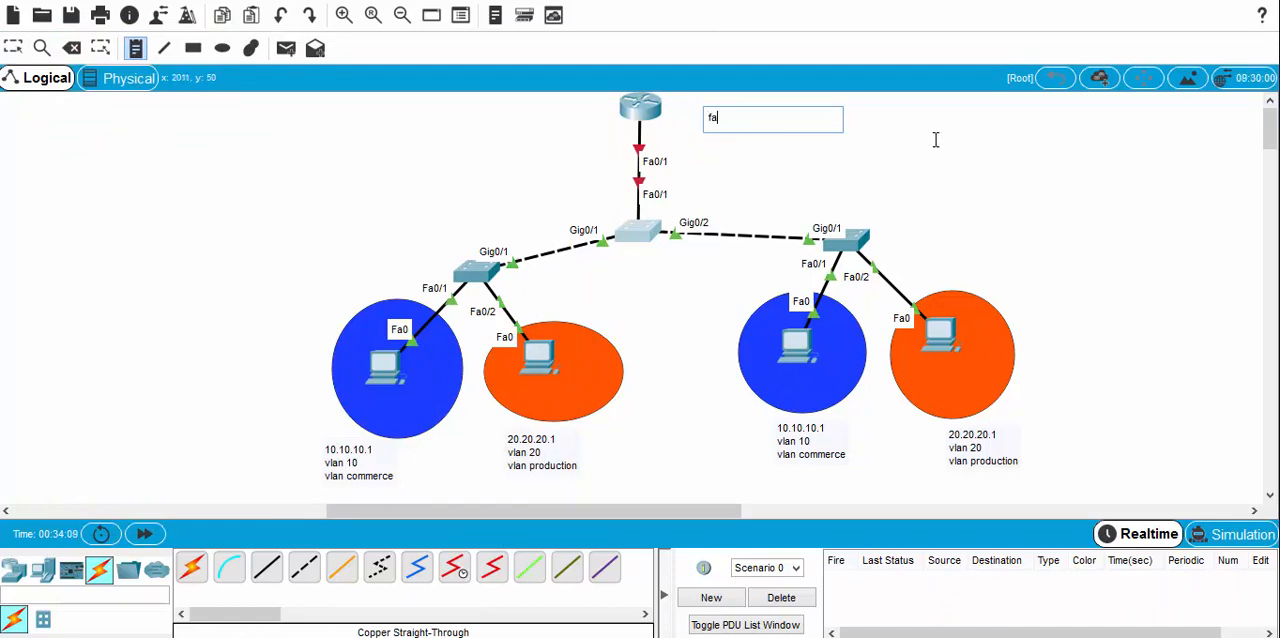
{"action": "type", "text": "0/1.1"}
{"action": "type", "text": "0 --> 10.10.10.10/8"}
{"action": "key", "text": "Return"}
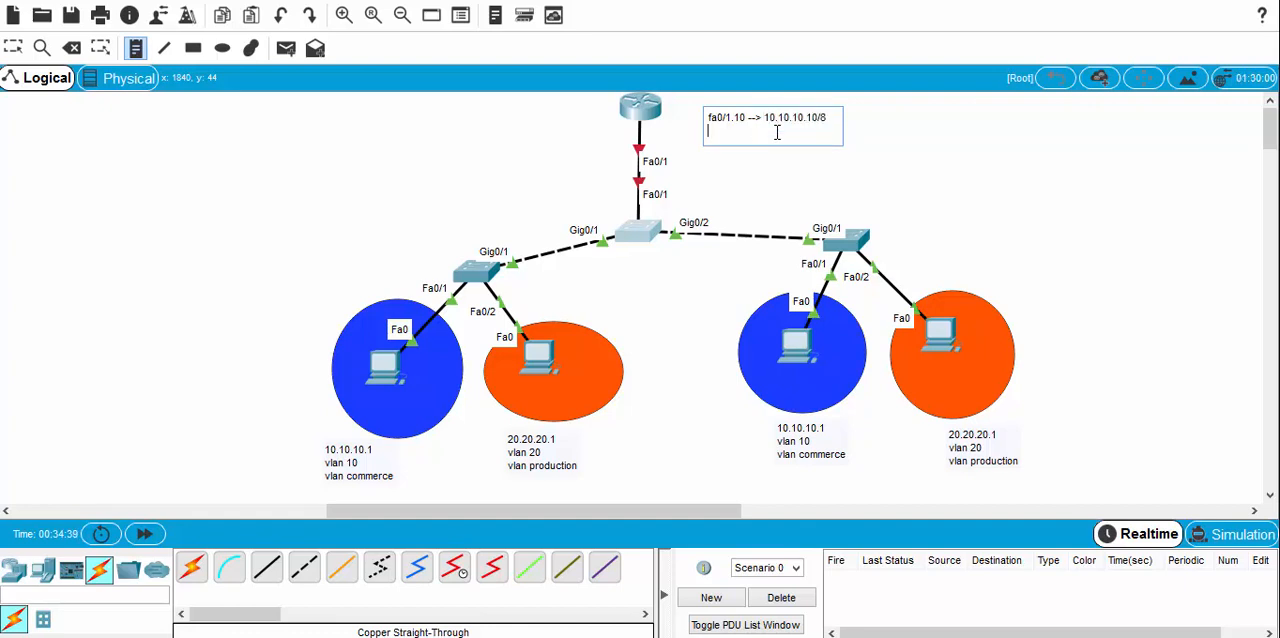
Step: Add the second line "fa0/1.20 --> 20.20.20.20/8" to the note and move the note closer to the router
{"action": "type", "text": "fa0/1"}
{"action": "type", "text": ".20"}
{"action": "type", "text": "--> 20"}
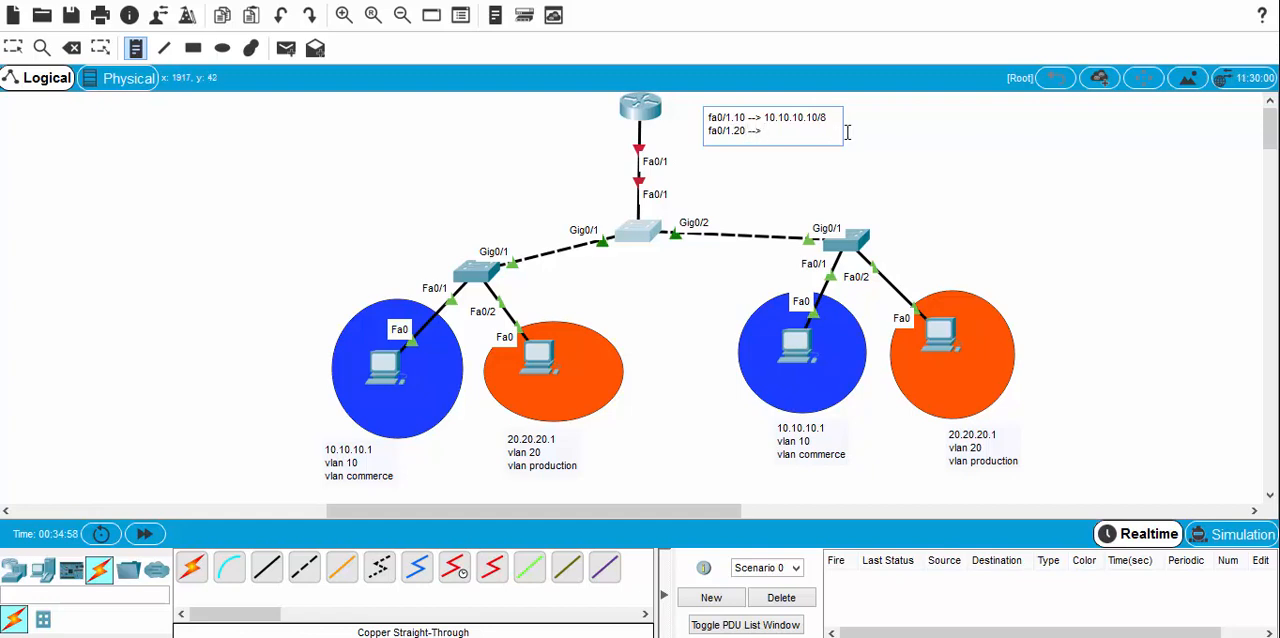
{"action": "type", "text": ".20.20.20/"}
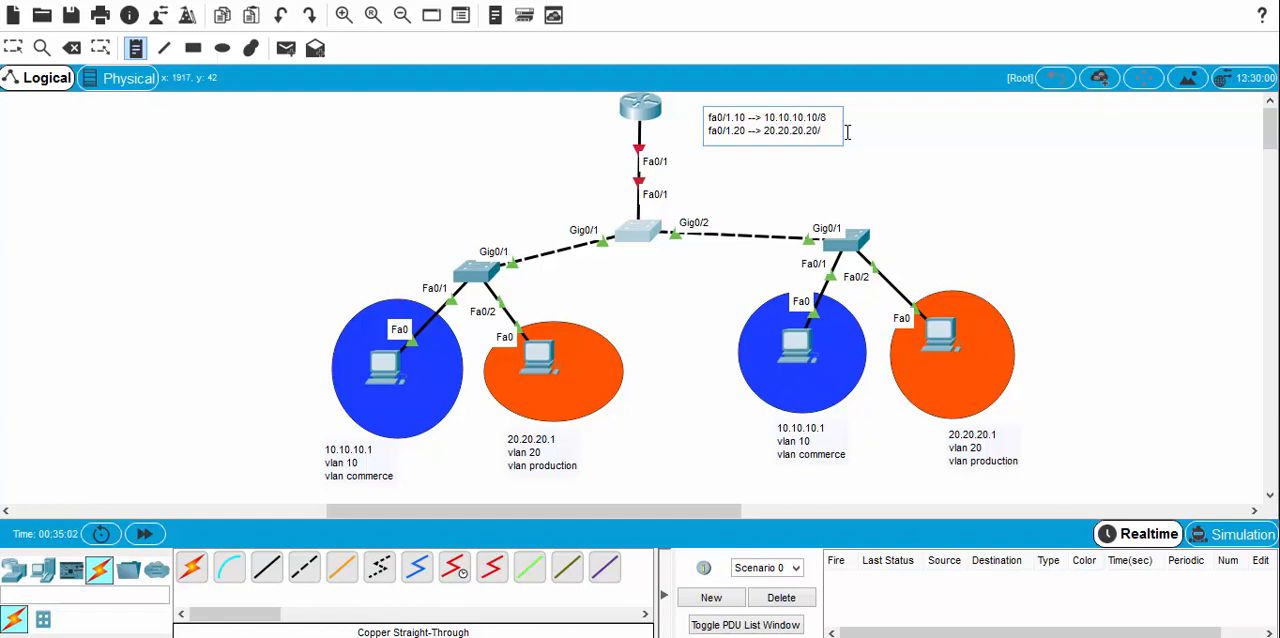
{"action": "type", "text": "8"}
{"action": "key", "text": "Escape"}
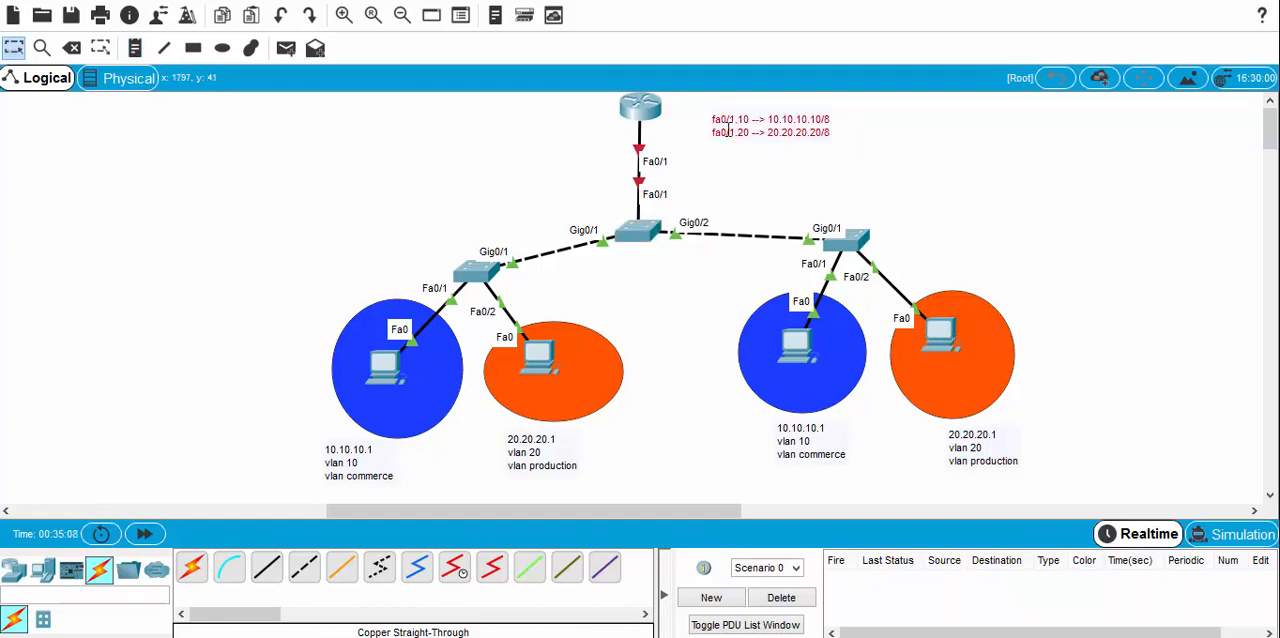
{"action": "mouse_move", "coordinate": [728, 128]}
{"action": "left_mouse_down"}
{"action": "mouse_move", "coordinate": [690, 112]}
{"action": "mouse_move", "coordinate": [736, 124]}
{"action": "left_mouse_up"}
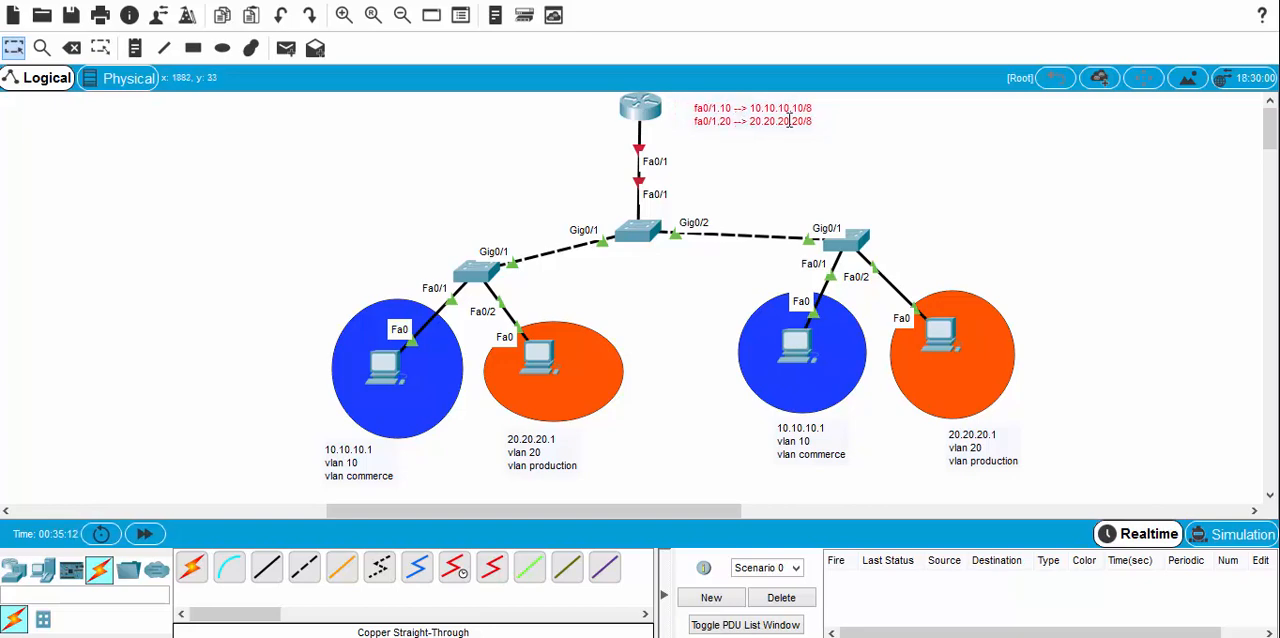
Step: Open the router's command-line interface, decline the initial configuration dialog with "no" and start the console session
{"action": "left_click", "coordinate": [640, 107]}
{"action": "left_click_drag", "start_coordinate": [543, 44], "coordinate": [284, 19]}
{"action": "left_click", "coordinate": [202, 54]}
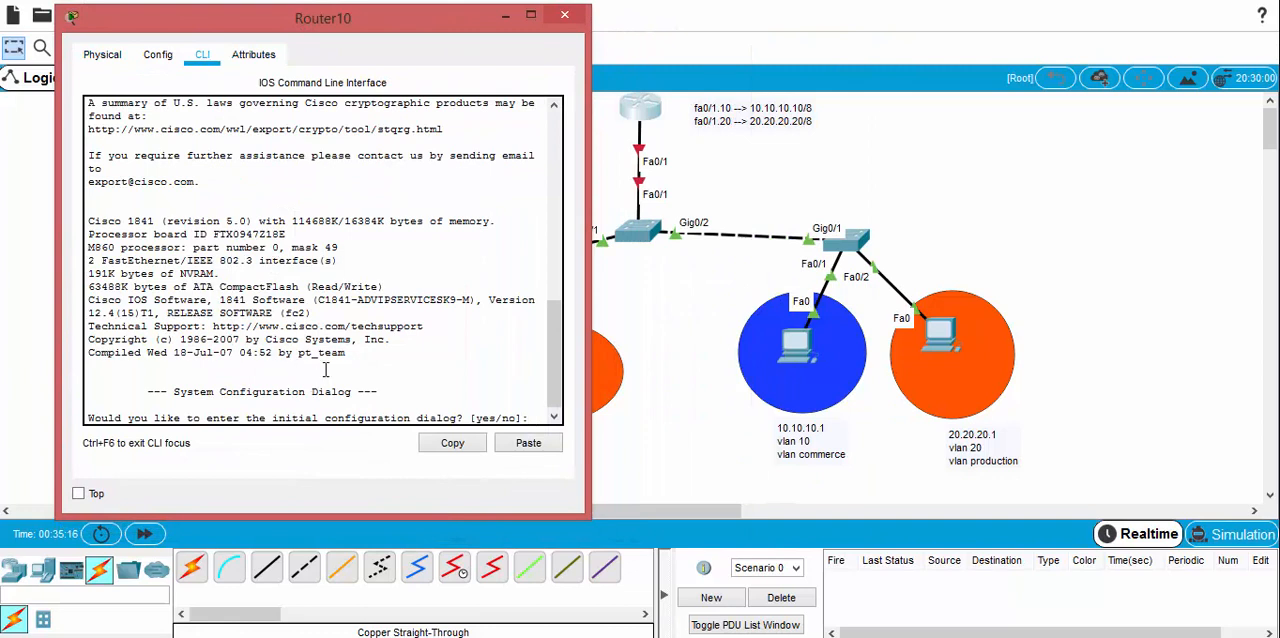
{"action": "type", "text": "no"}
{"action": "key", "text": "Return"}
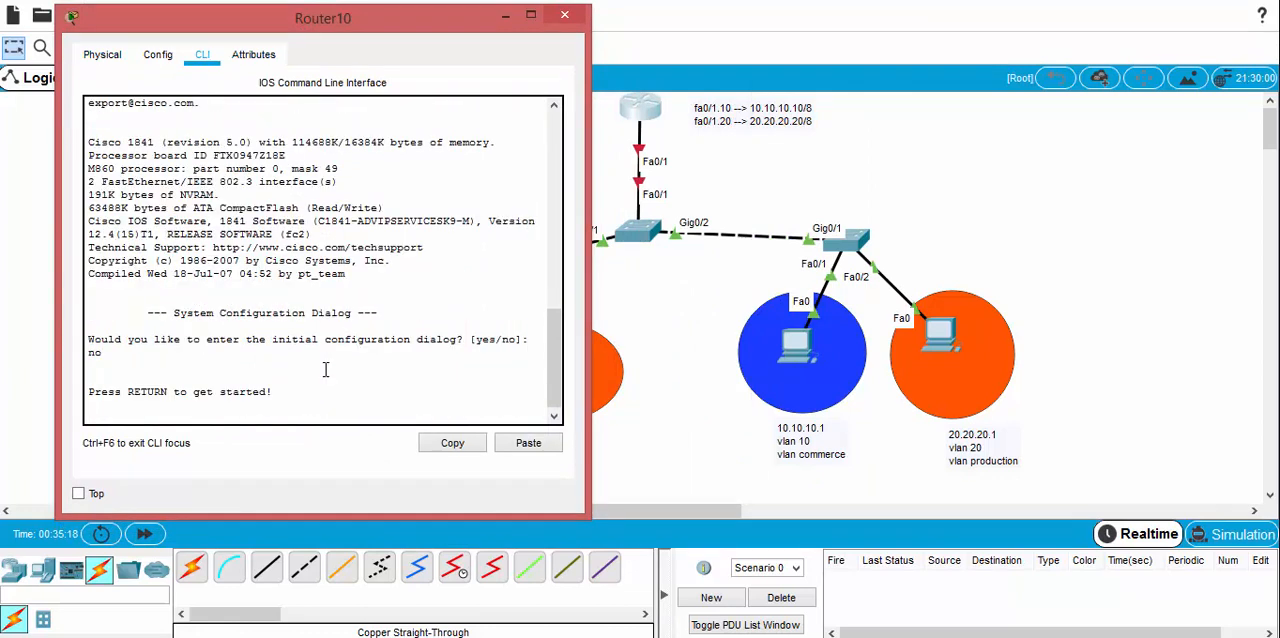
{"action": "key", "text": "Return"}
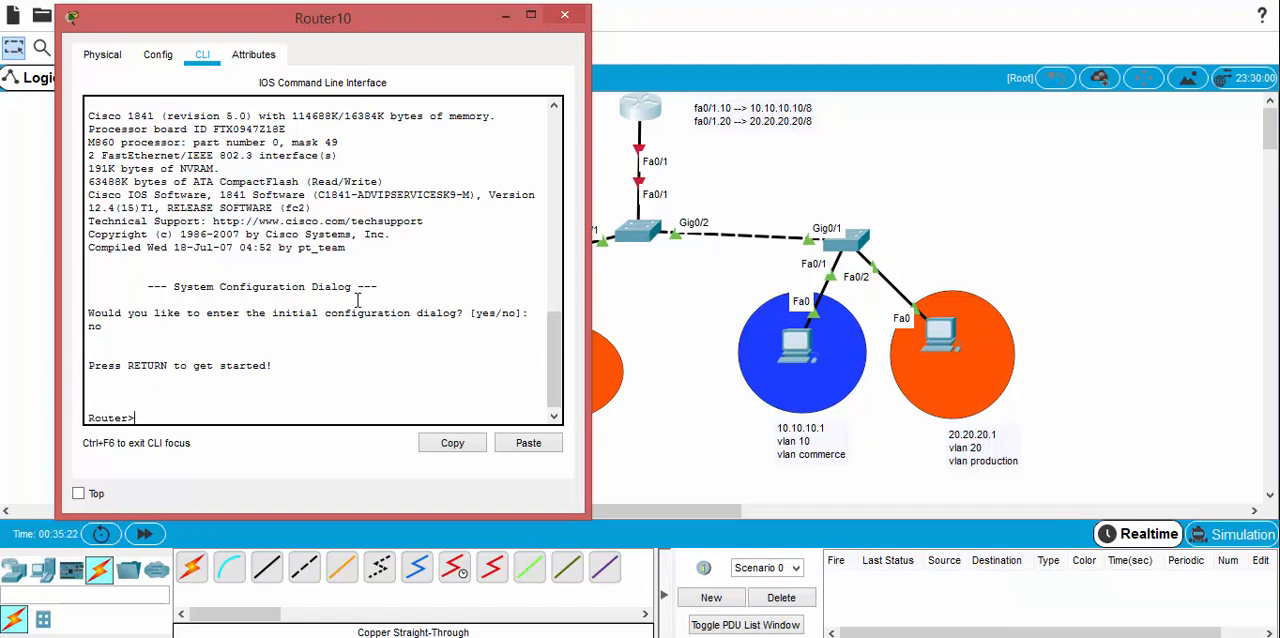
Step: Enter privileged mode on the router with "enable" and global configuration mode with "conf t"
{"action": "type", "text": "ena"}
{"action": "key", "text": "Tab"}
{"action": "key", "text": "Return"}
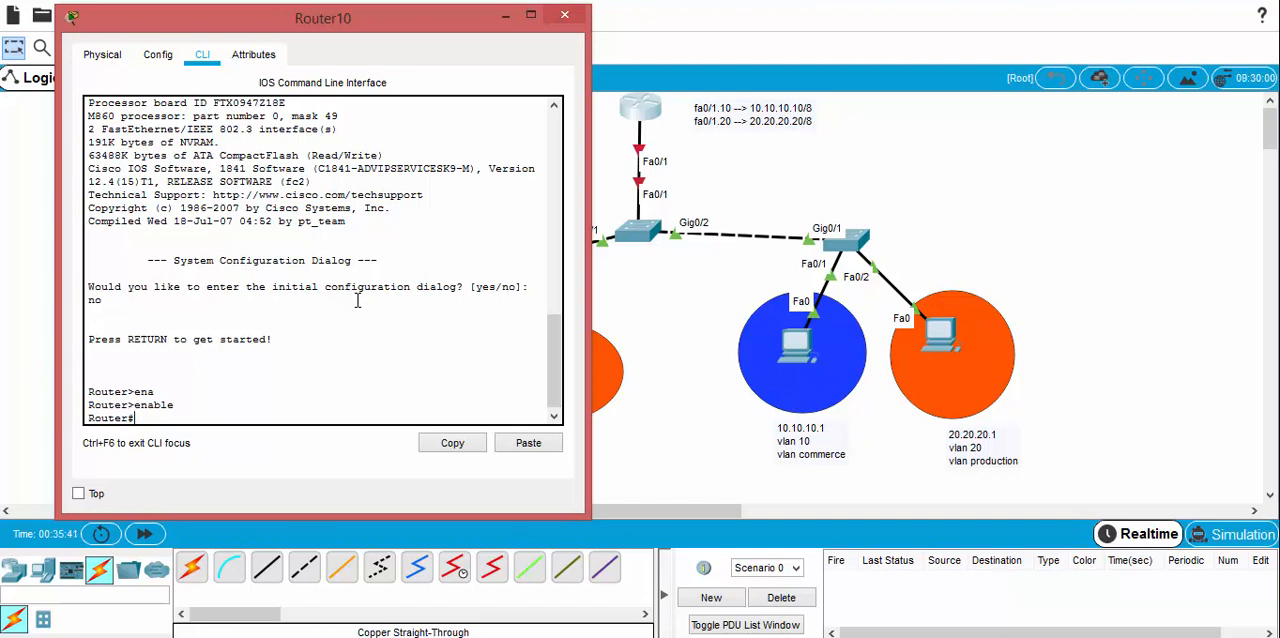
{"action": "type", "text": "cont t"}
{"action": "key", "text": "BackSpace"}
{"action": "key", "text": "BackSpace"}
{"action": "key", "text": "BackSpace"}
{"action": "type", "text": "f t"}
{"action": "key", "text": "Return"}
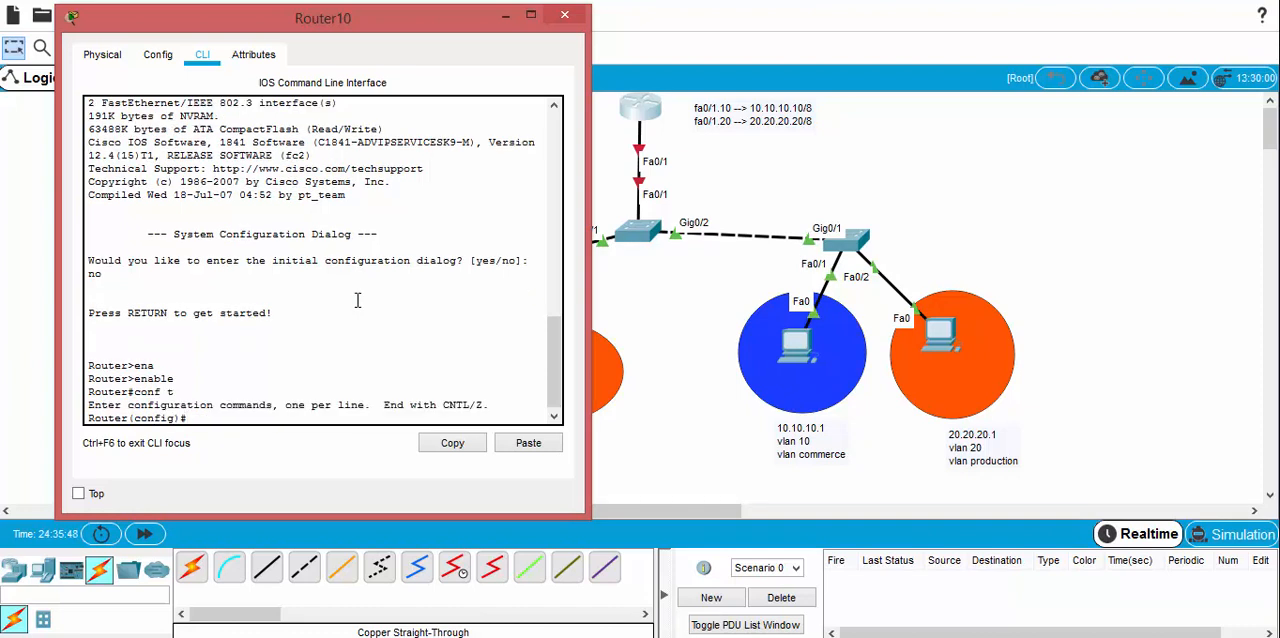
Step: Enable the router's physical interface fastEthernet 0/1 with "no shutdown" and exit back to global configuration mode
{"action": "type", "text": "interf"}
{"action": "key", "text": "Tab"}
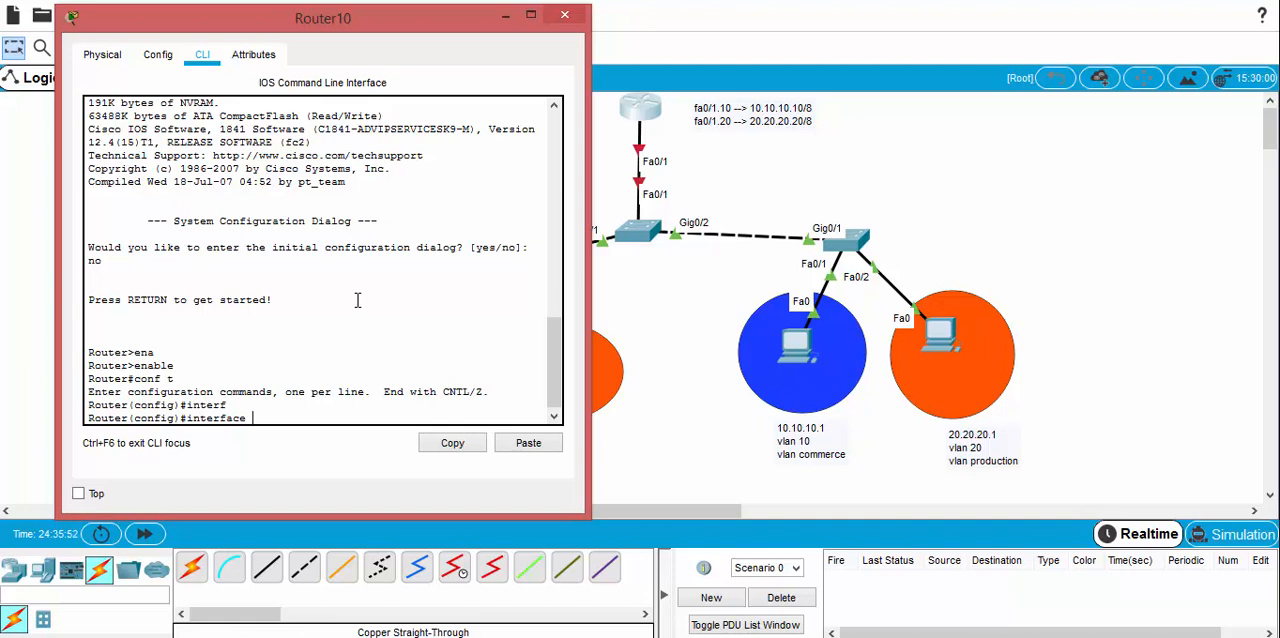
{"action": "type", "text": "fa"}
{"action": "key", "text": "Tab"}
{"action": "type", "text": "0"}
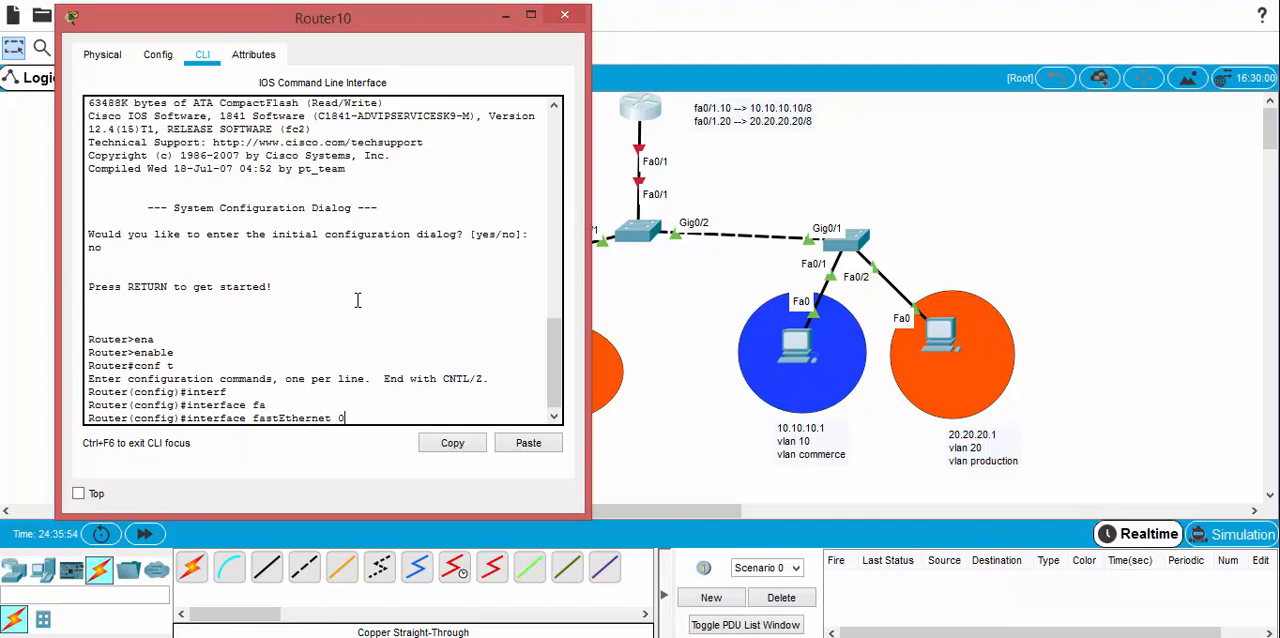
{"action": "type", "text": "/1"}
{"action": "key", "text": "Return"}
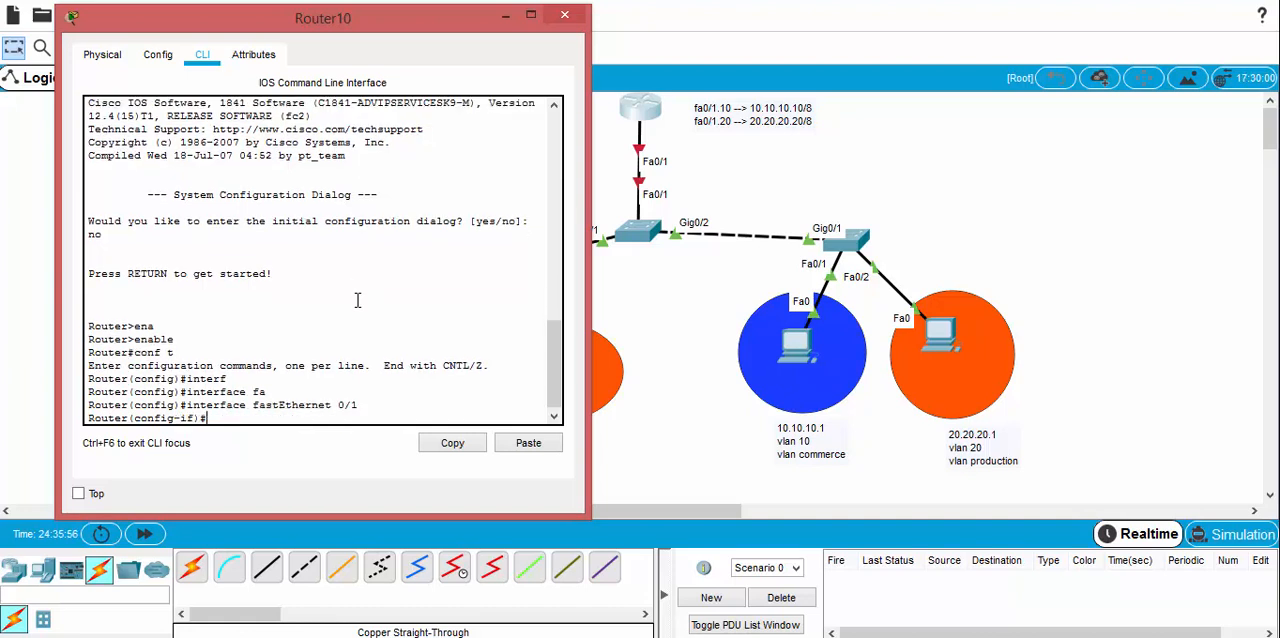
{"action": "type", "text": "no shu"}
{"action": "key", "text": "Tab"}
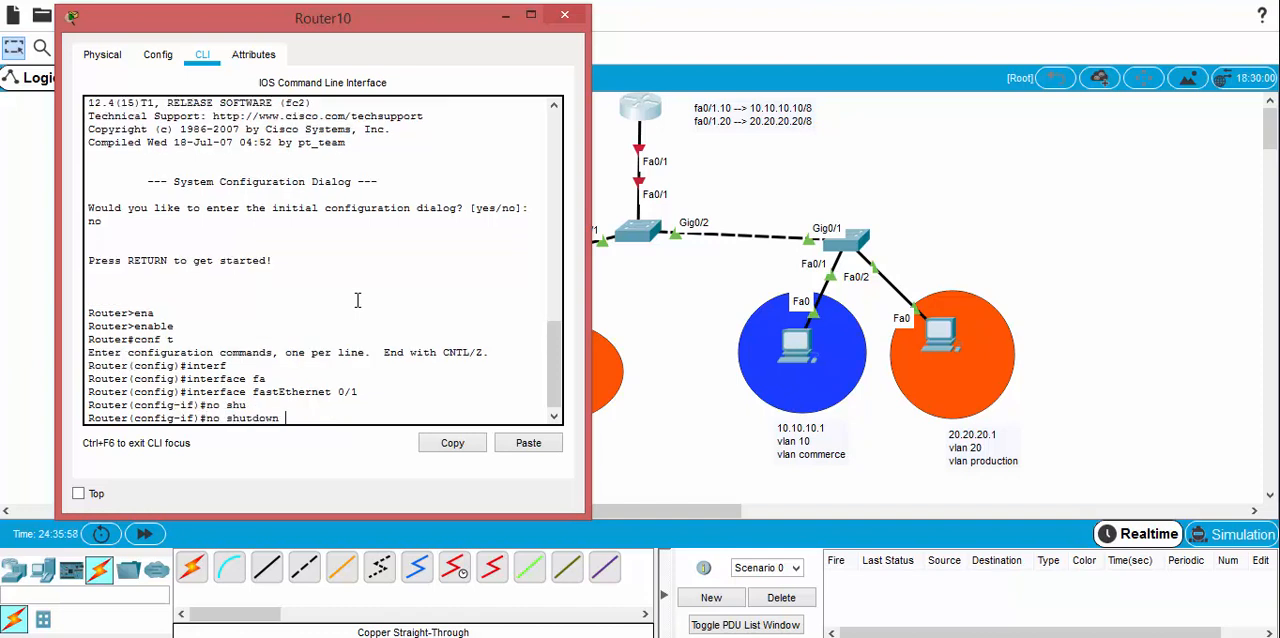
{"action": "key", "text": "Return"}
{"action": "key", "text": "Return"}
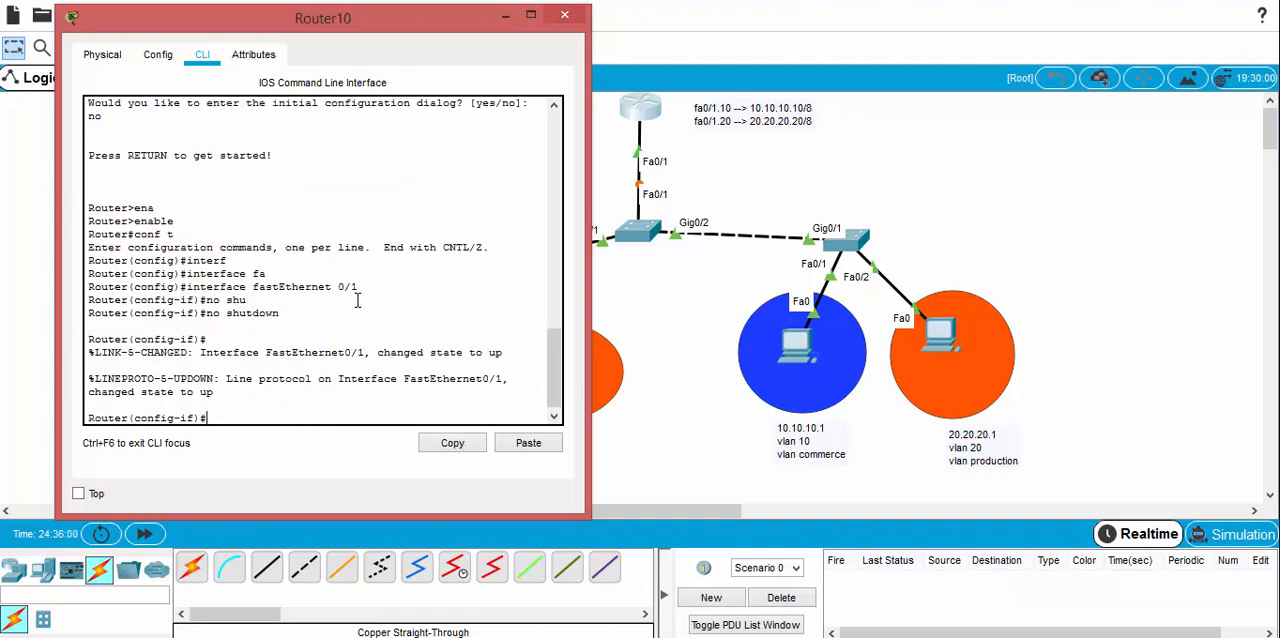
{"action": "type", "text": "ex"}
{"action": "key", "text": "Return"}
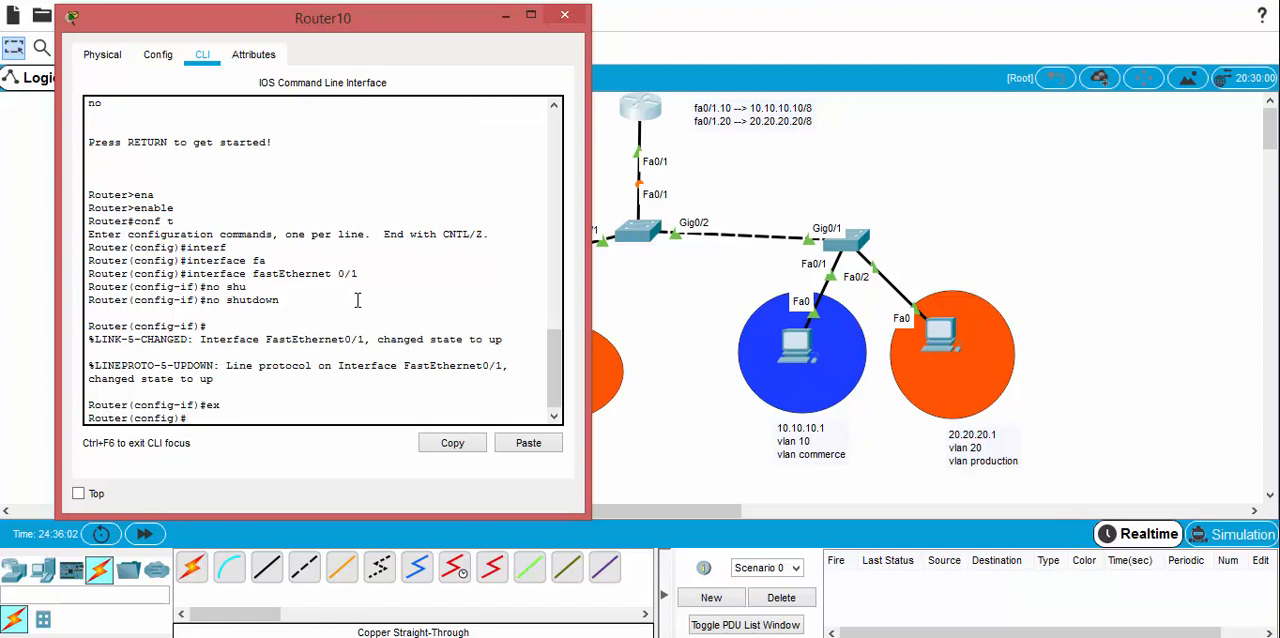
Step: Create the router's VLAN 10 subinterface with "interface fastEthernet 0/1.10" and bring back a clean prompt
{"action": "type", "text": "interf"}
{"action": "key", "text": "Tab"}
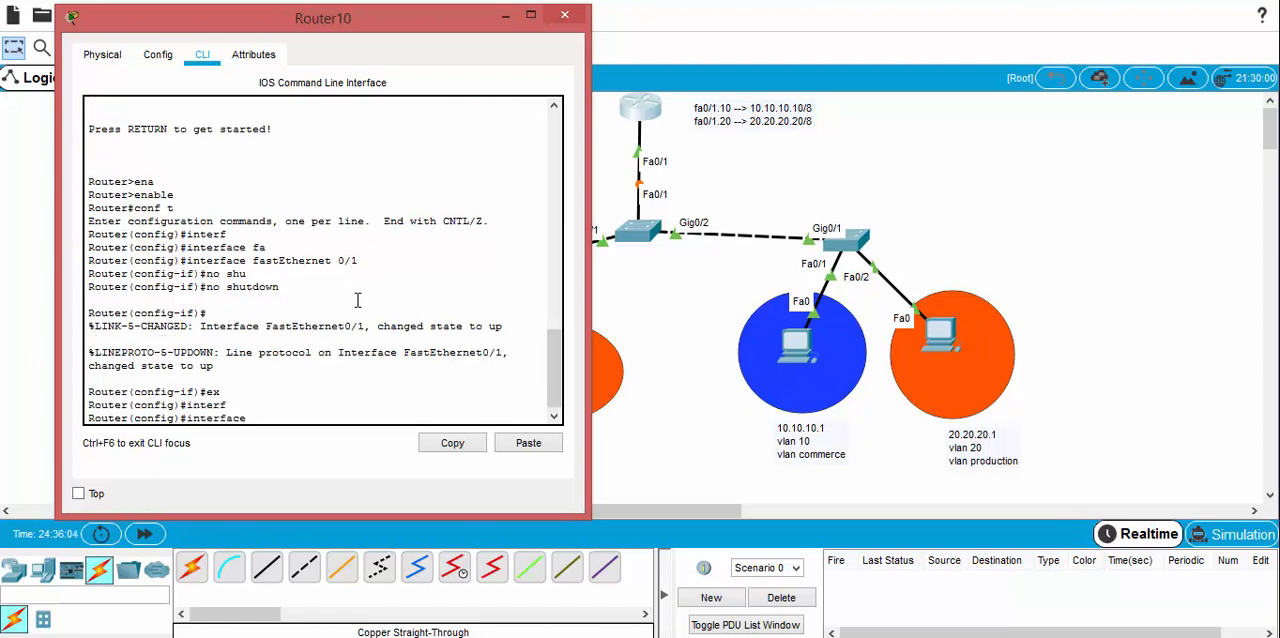
{"action": "type", "text": "fa"}
{"action": "key", "text": "Tab"}
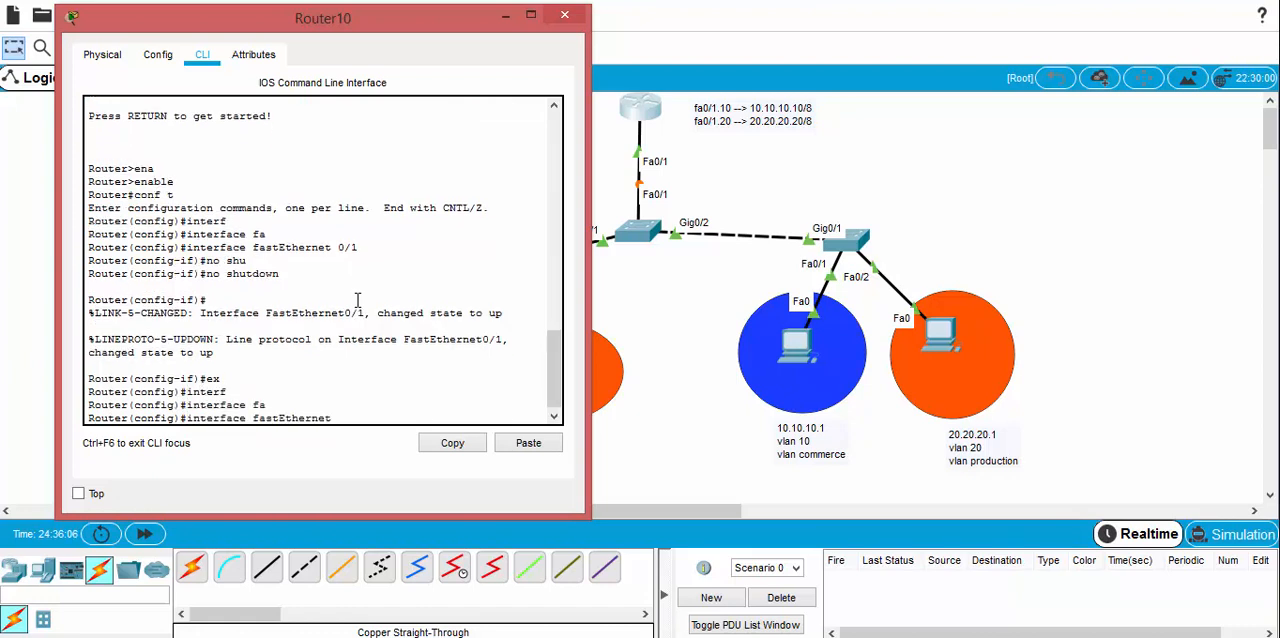
{"action": "type", "text": "0/1.10"}
{"action": "key", "text": "Return"}
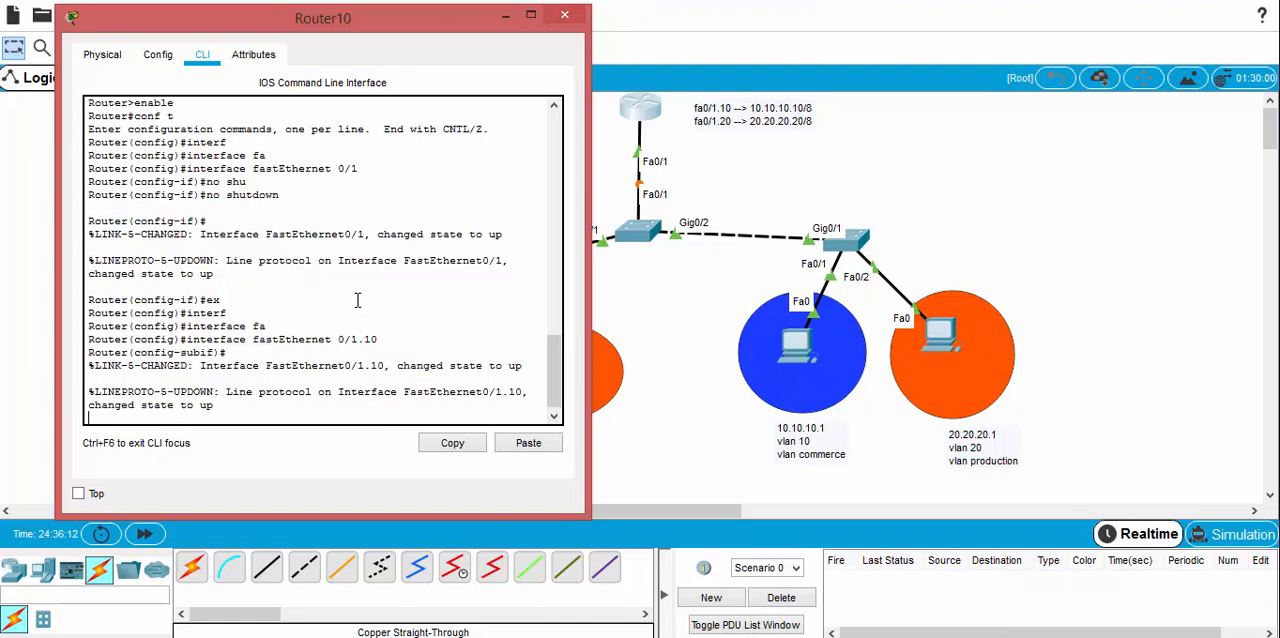
{"action": "key", "text": "Return"}
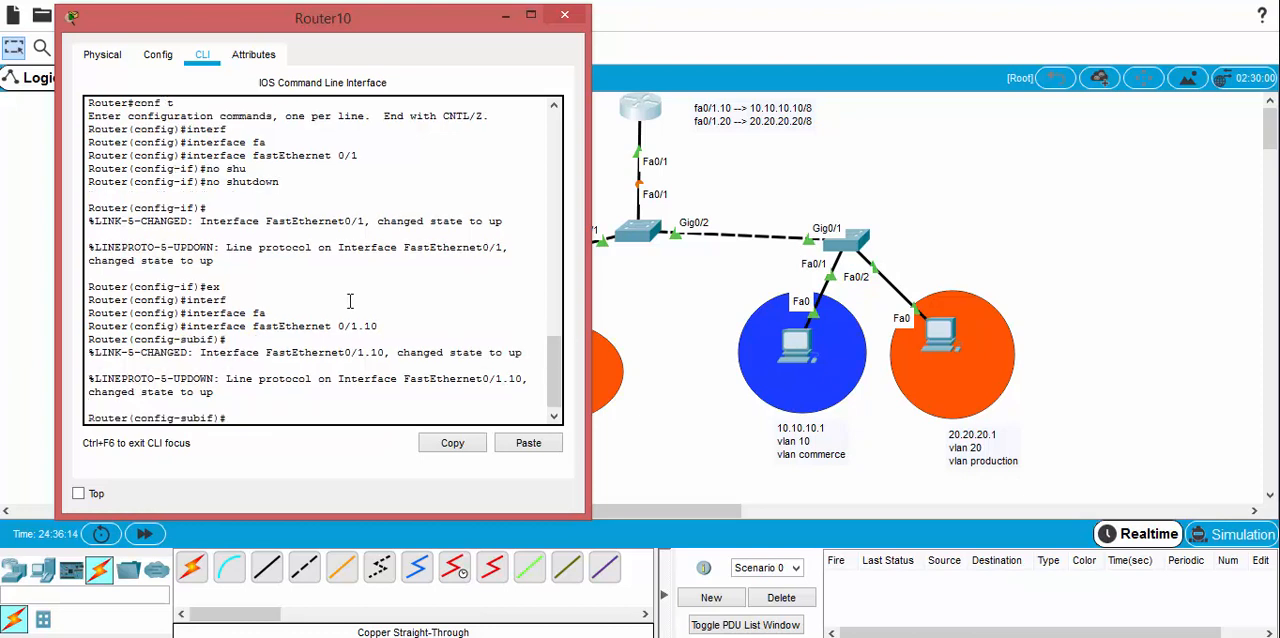
Step: Compare the "config-subif" prompt of the subinterface with the earlier "config-if" prompt in the router's console
{"action": "left_click_drag", "start_coordinate": [214, 418], "coordinate": [182, 418]}
{"action": "left_click", "coordinate": [199, 418]}
{"action": "left_click", "coordinate": [182, 418]}
{"action": "left_click_drag", "start_coordinate": [196, 207], "coordinate": [137, 206]}
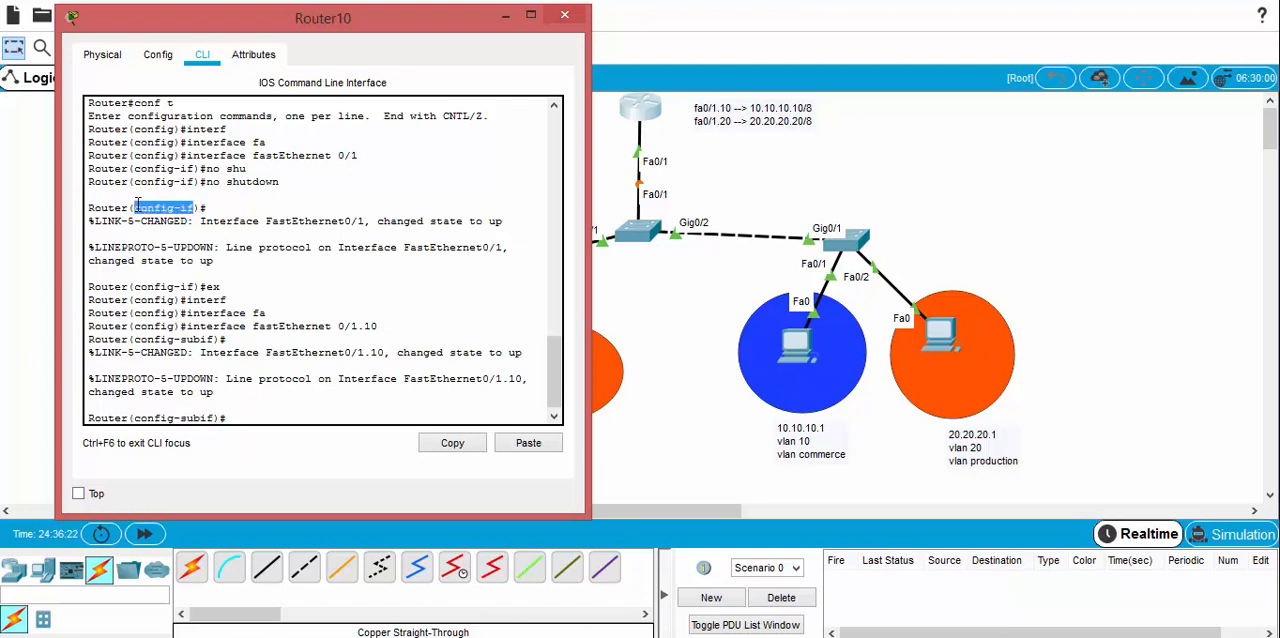
{"action": "left_click", "coordinate": [172, 259]}
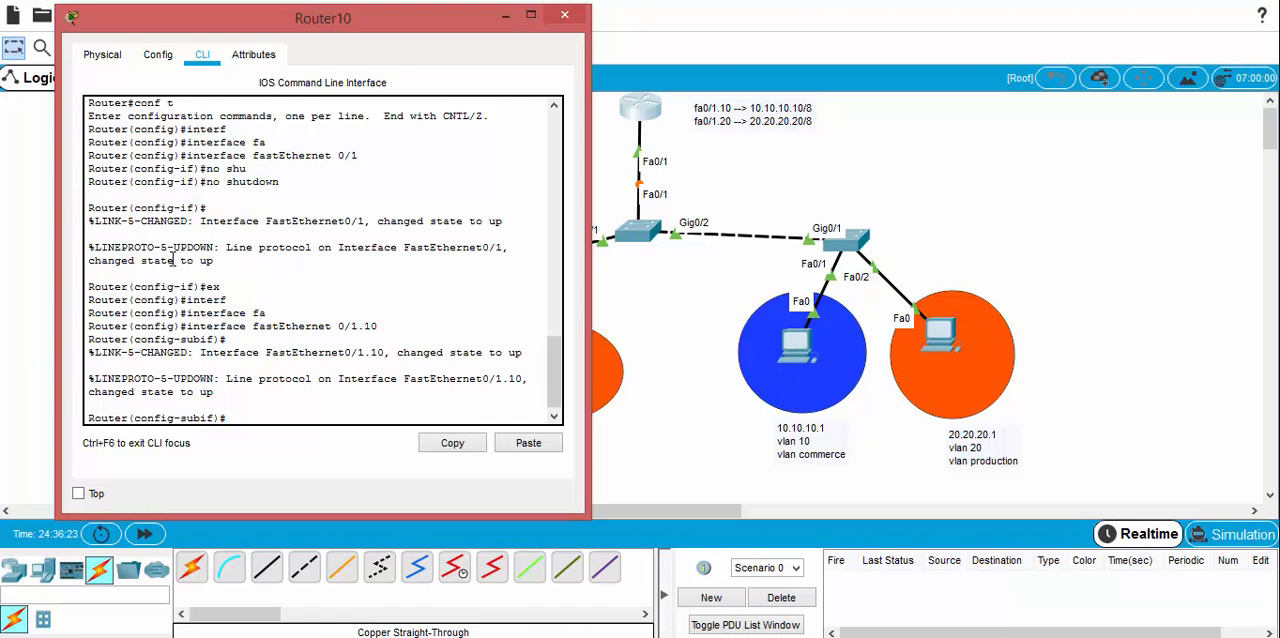
{"action": "left_click_drag", "start_coordinate": [214, 418], "coordinate": [194, 418]}
Step: Enter the "encapsulation dot1Q" command for subinterface fastEthernet 0/1.10
{"action": "left_click", "coordinate": [228, 420]}
{"action": "type", "text": "en"}
{"action": "type", "text": "c"}
{"action": "key", "text": "Tab"}
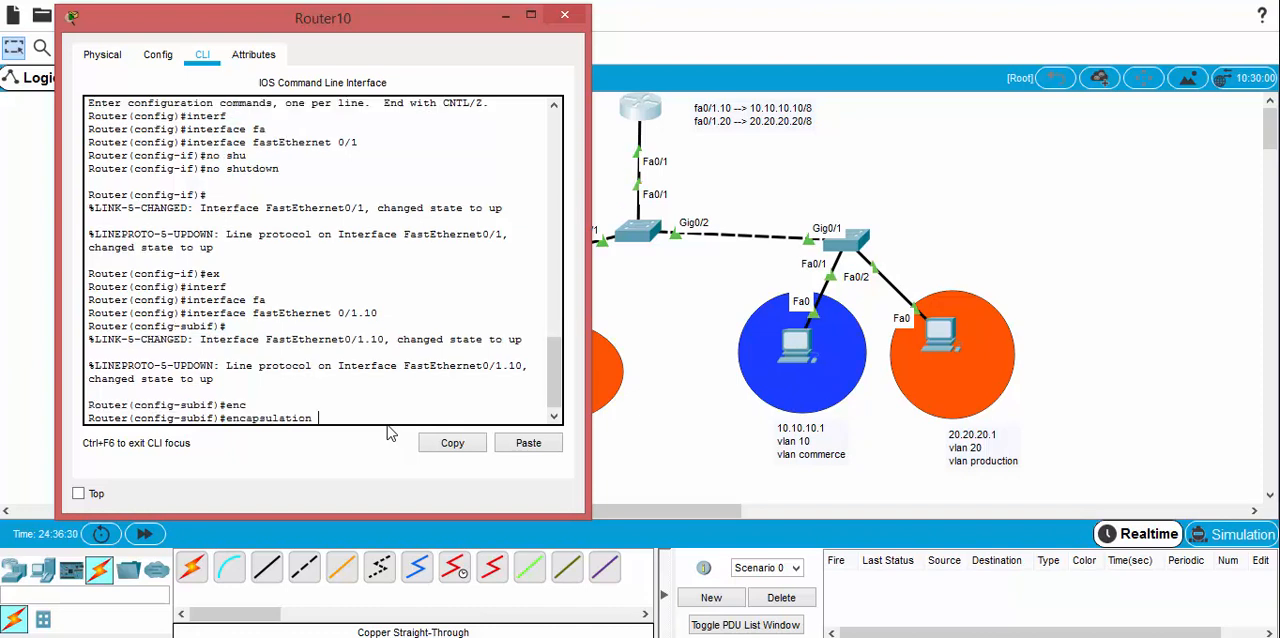
{"action": "type", "text": "d"}
{"action": "key", "text": "Tab"}
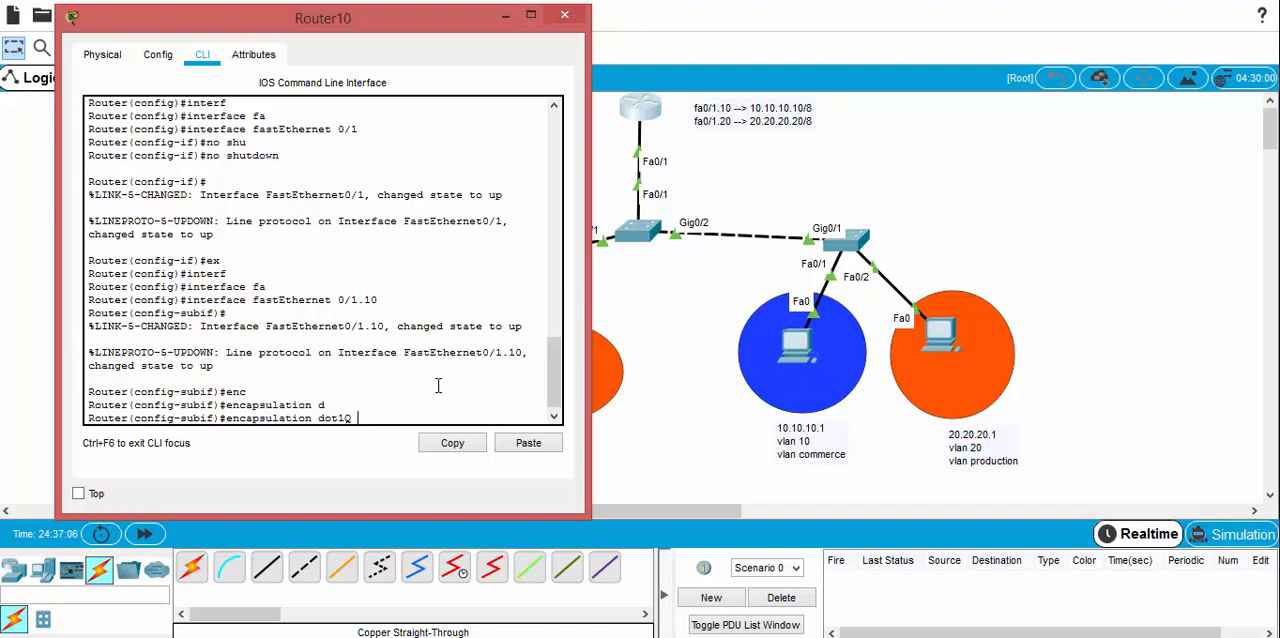
Step: Check the VLAN ID range accepted by "encapsulation dot1Q" and set VLAN ID 10 on subinterface fastEthernet 0/1.10
{"action": "type", "text": "10"}
{"action": "key", "text": "BackSpace"}
{"action": "key", "text": "BackSpace"}
{"action": "type", "text": "?"}
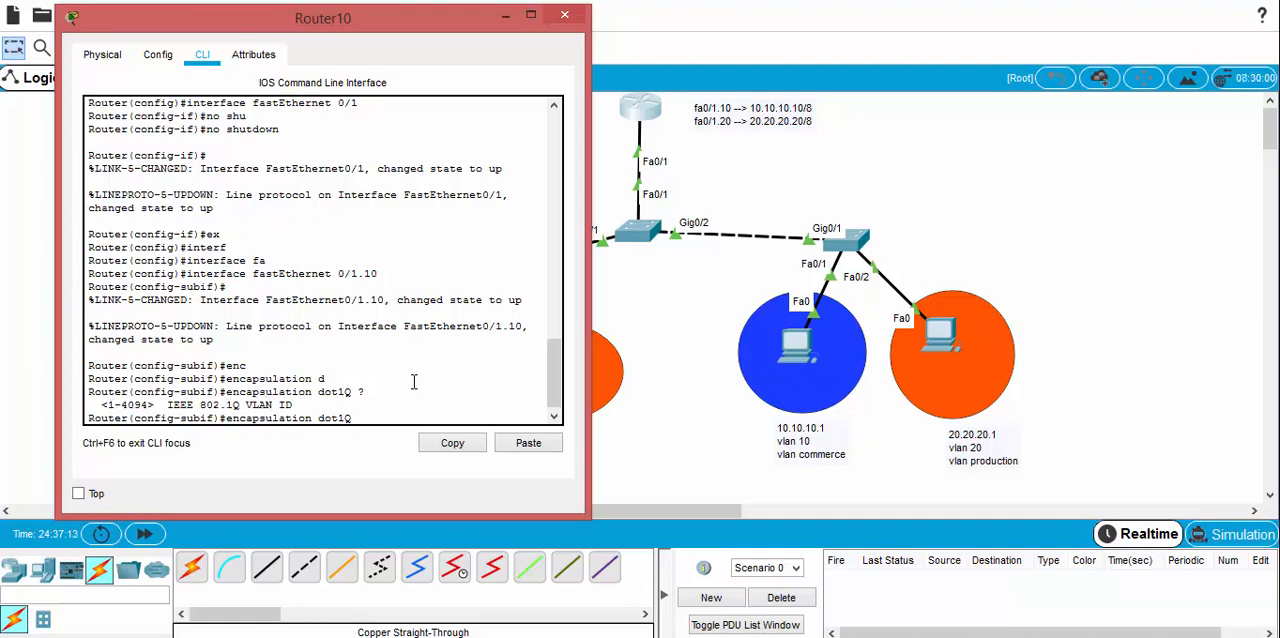
{"action": "type", "text": "10"}
{"action": "key", "text": "Return"}
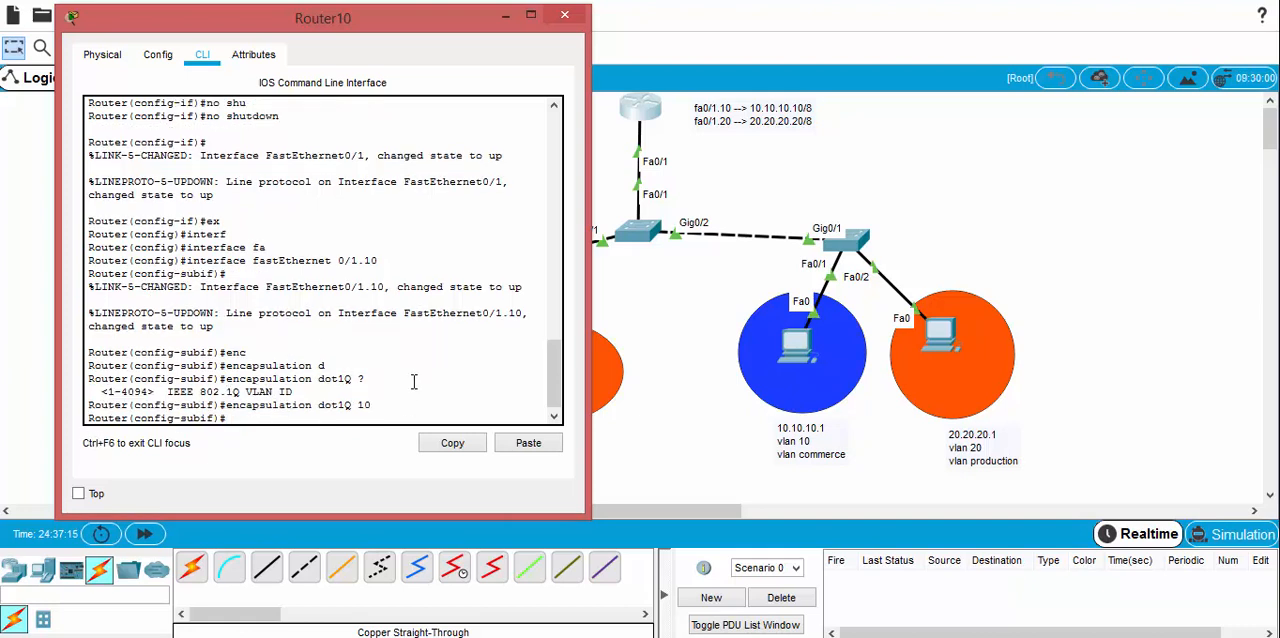
Step: Assign IP address 10.10.10.10 with mask 255.0.0.0 to the VLAN 10 subinterface
{"action": "type", "text": "ip add"}
{"action": "key", "text": "Tab"}
{"action": "type", "text": "1"}
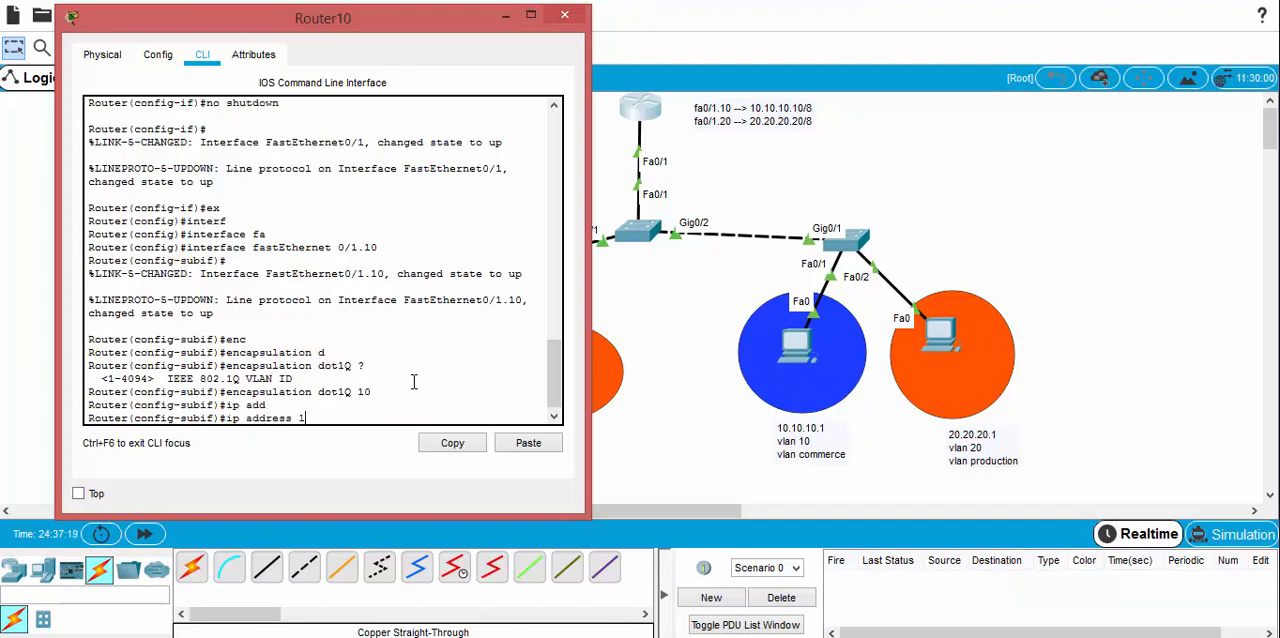
{"action": "type", "text": "0.10.10.10 255.0.0.0"}
{"action": "key", "text": "Return"}
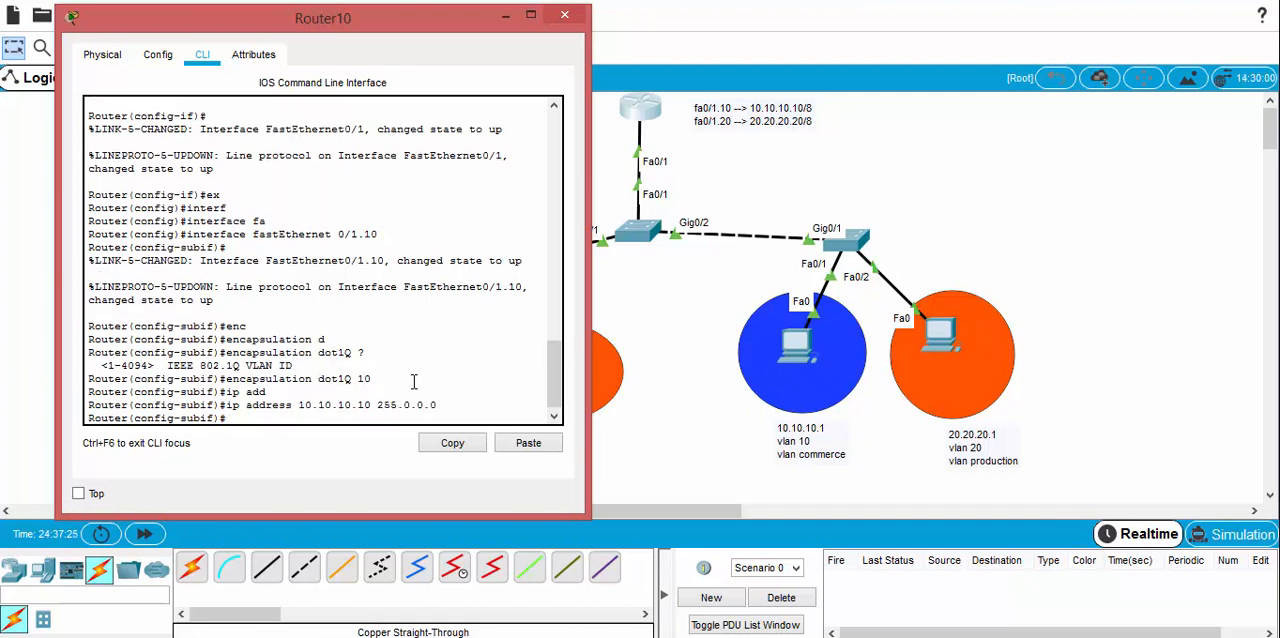
Step: Enable the VLAN 10 subinterface with "no shutdown" and exit to global configuration mode
{"action": "type", "text": "no shu"}
{"action": "key", "text": "Tab"}
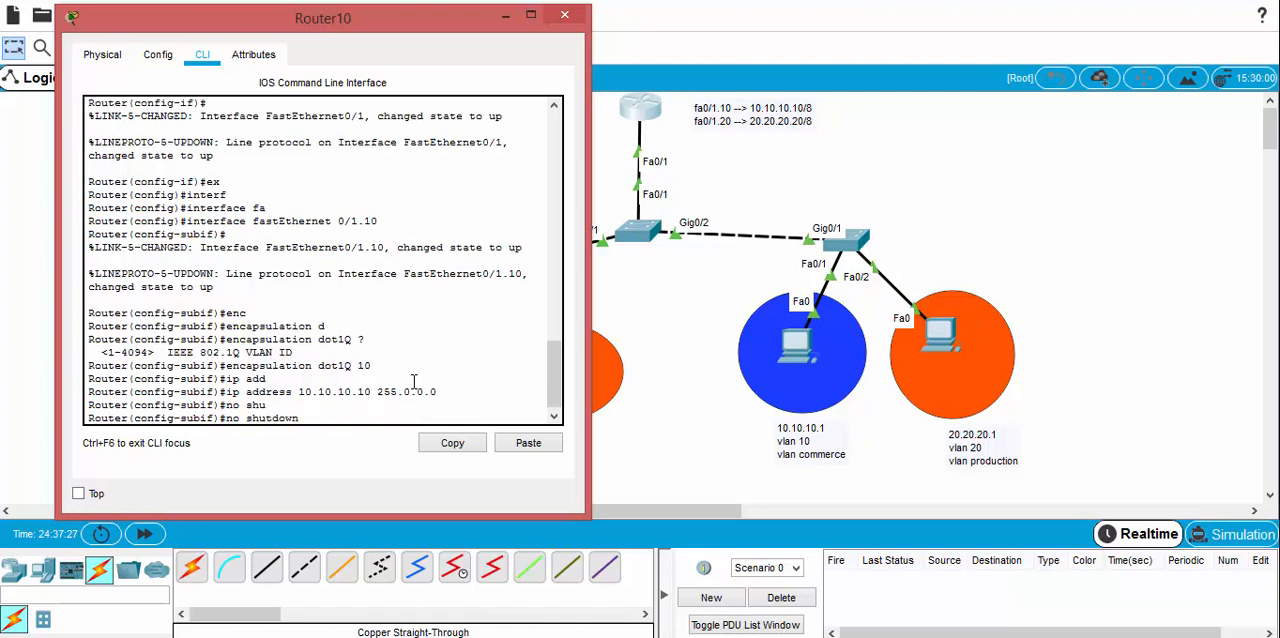
{"action": "key", "text": "Return"}
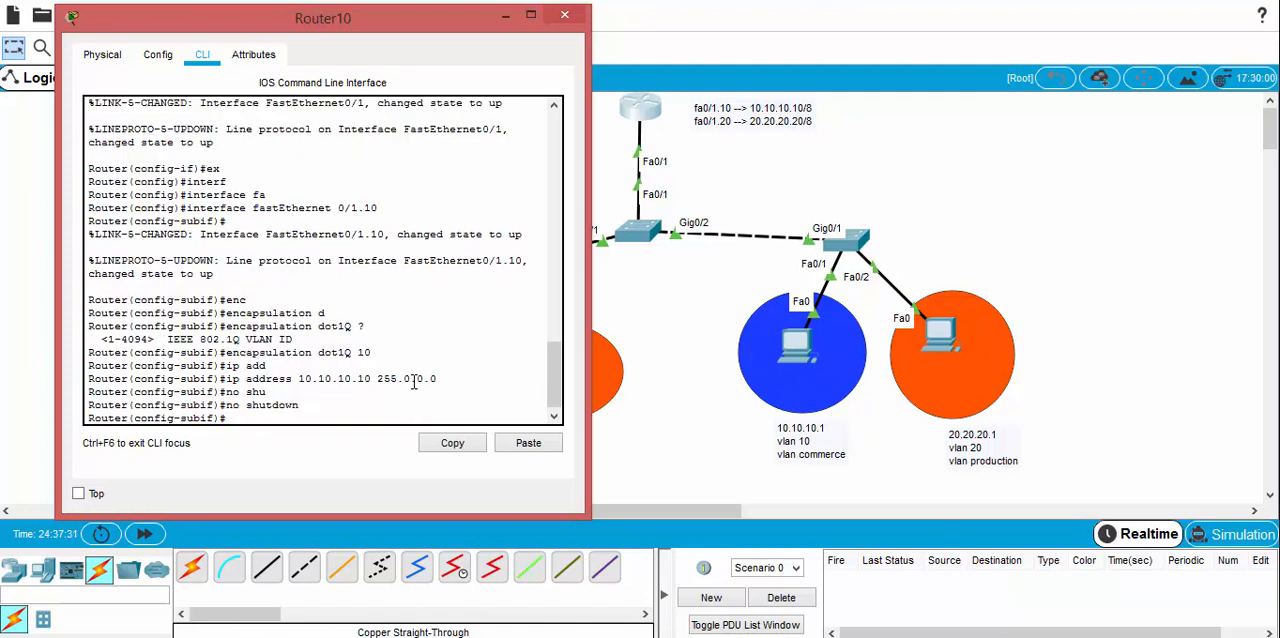
{"action": "type", "text": "ex"}
{"action": "key", "text": "Return"}
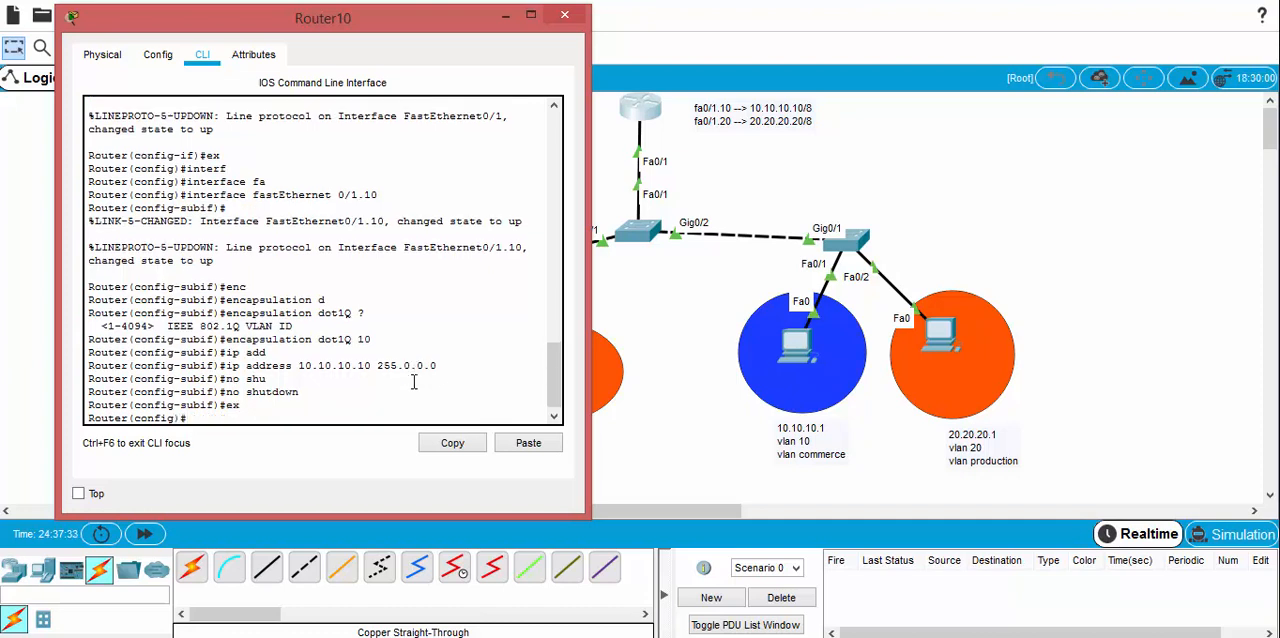
Step: Create the router's VLAN 20 subinterface with "interface fastEthernet 0/1.20" and bring back a clean prompt
{"action": "type", "text": "interf"}
{"action": "key", "text": "Tab"}
{"action": "type", "text": "f"}
{"action": "key", "text": "Tab"}
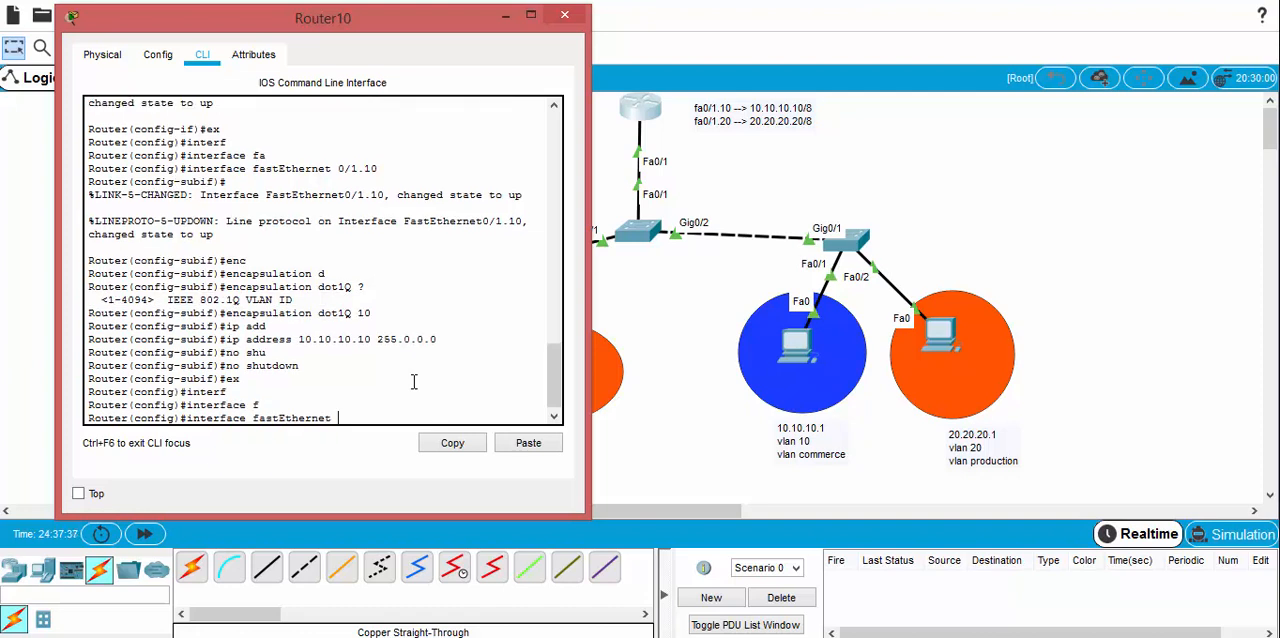
{"action": "type", "text": "0/1.20"}
{"action": "key", "text": "Return"}
{"action": "key", "text": "Return"}
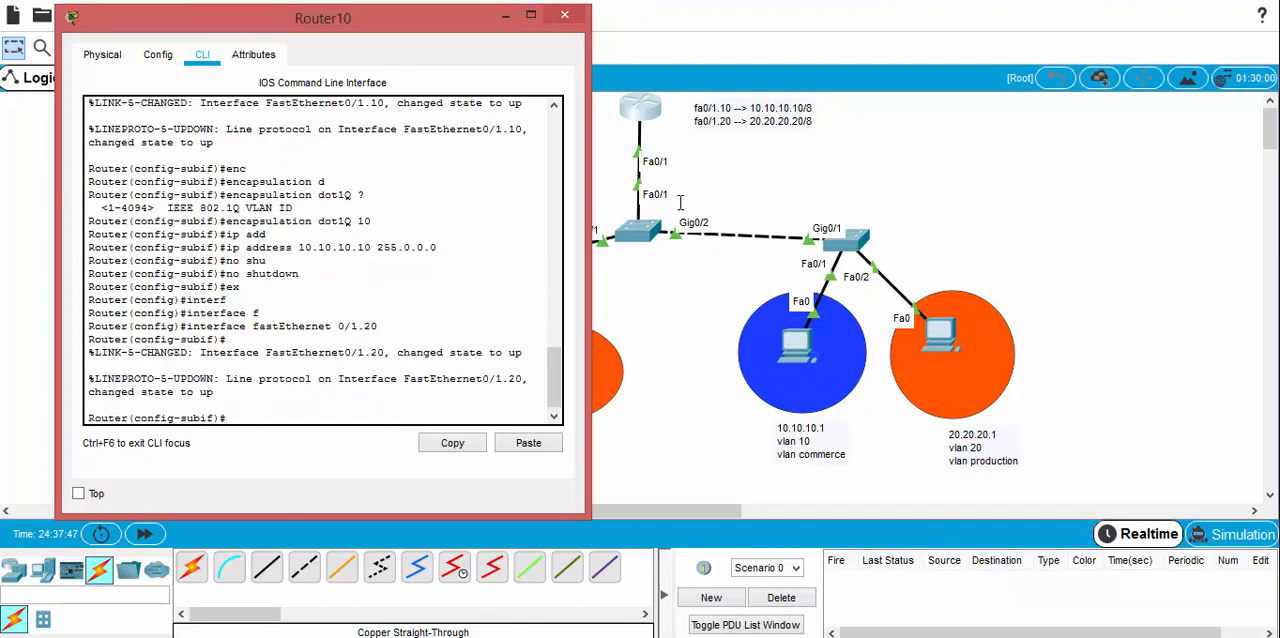
Step: Set the encapsulation of subinterface fastEthernet 0/1.20 to dot1Q with VLAN ID 20
{"action": "type", "text": "enca"}
{"action": "key", "text": "Tab"}
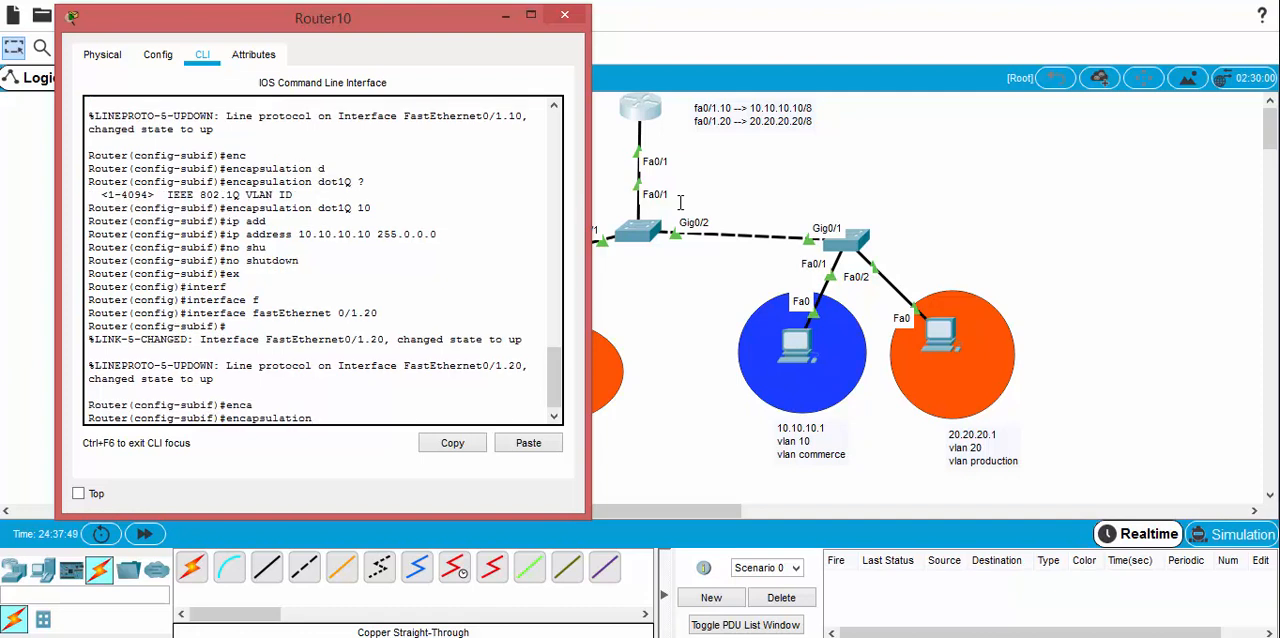
{"action": "type", "text": "do"}
{"action": "key", "text": "Tab"}
{"action": "type", "text": "20"}
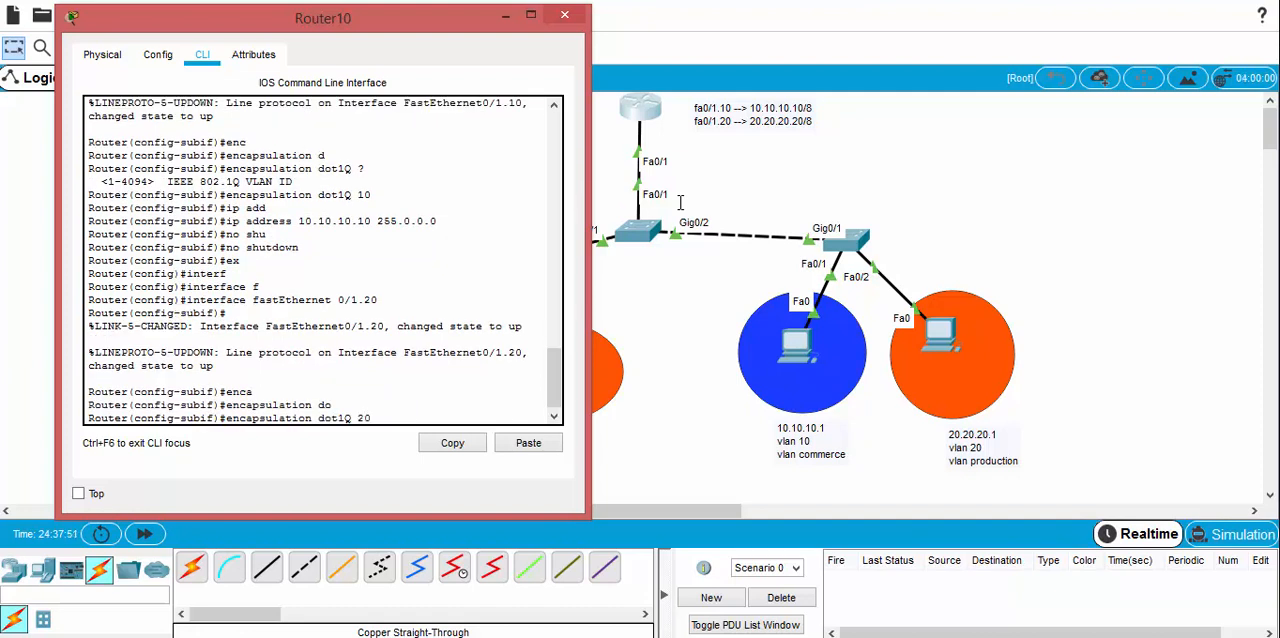
{"action": "key", "text": "Return"}
Step: Assign IP address 20.20.20.20 with mask 255.0.0.0 to the VLAN 20 subinterface
{"action": "type", "text": "ip add"}
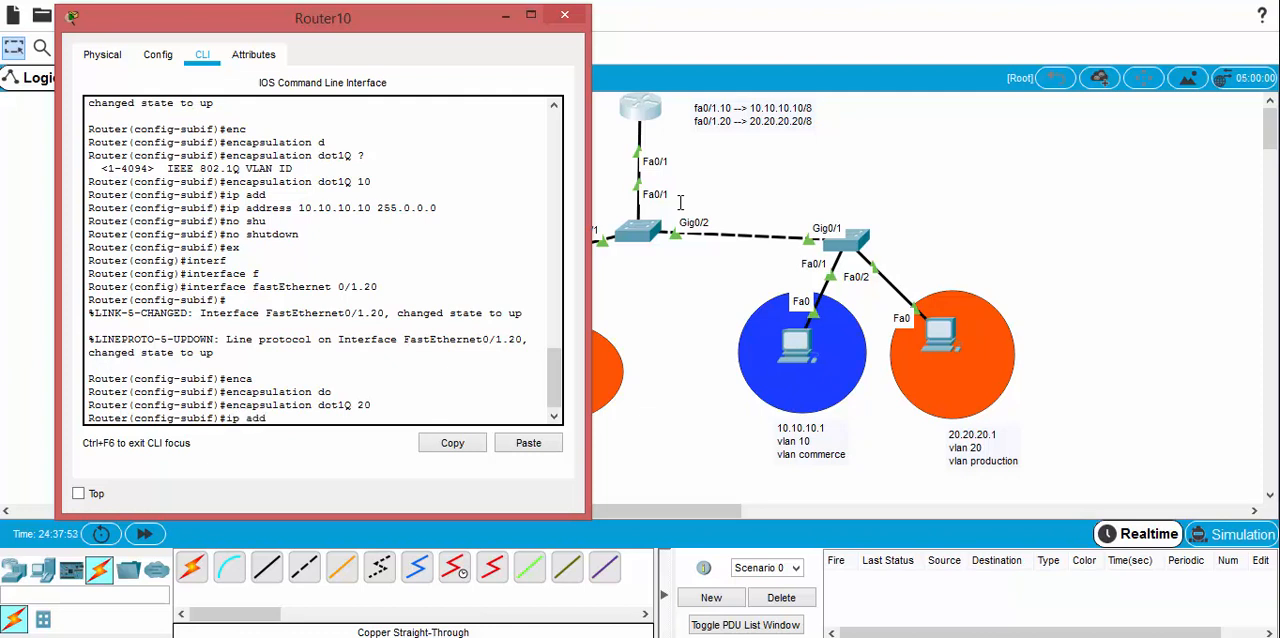
{"action": "key", "text": "Tab"}
{"action": "type", "text": "20."}
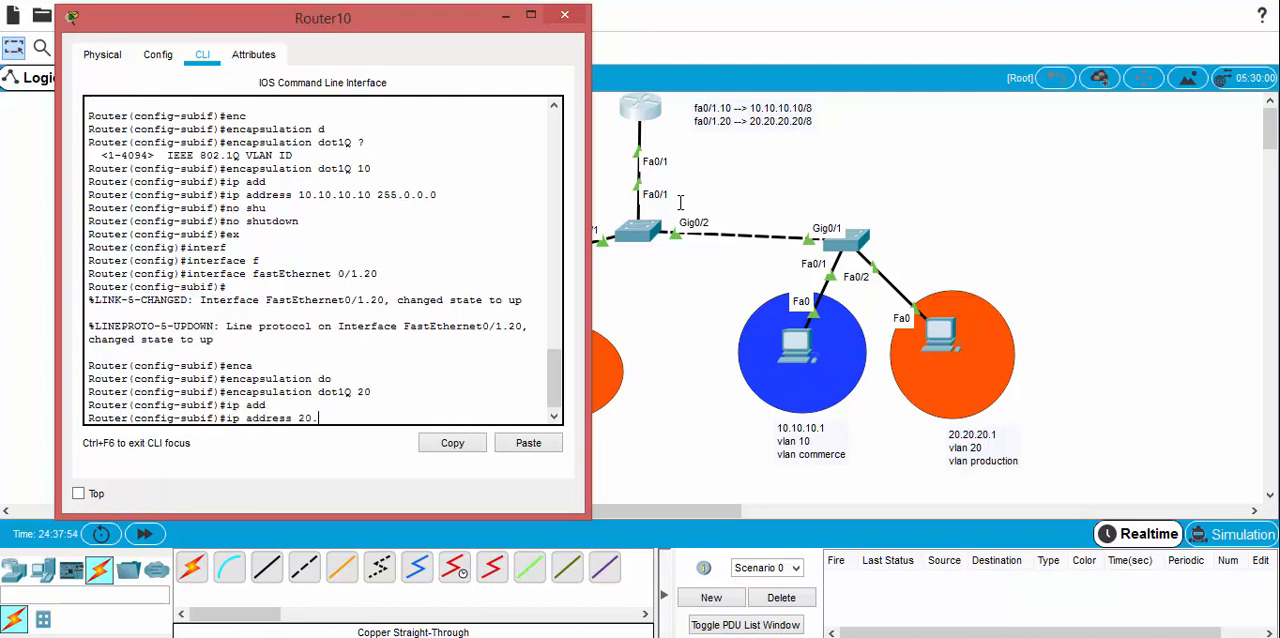
{"action": "type", "text": "20.20.20 255.0.0.0"}
{"action": "key", "text": "Return"}
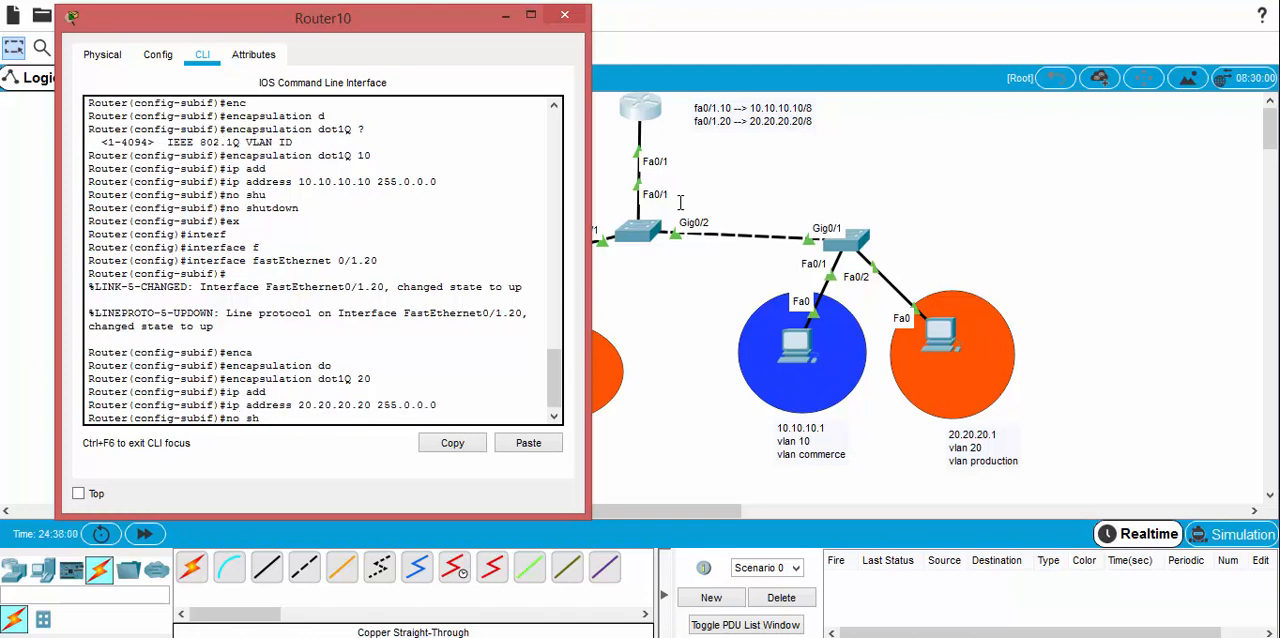
Step: Enable the VLAN 20 subinterface with "no shutdown", save the router's configuration with "do wr" and close its window
{"action": "type", "text": "u"}
{"action": "key", "text": "Tab"}
{"action": "key", "text": "Return"}
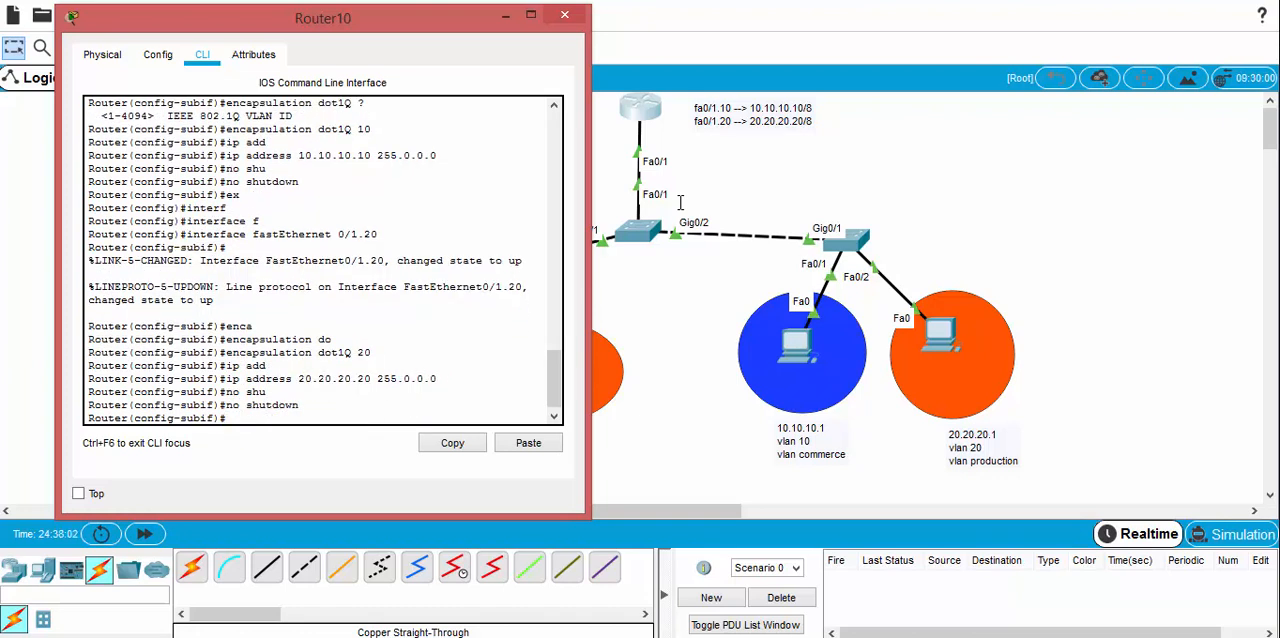
{"action": "type", "text": "do wr"}
{"action": "key", "text": "Return"}
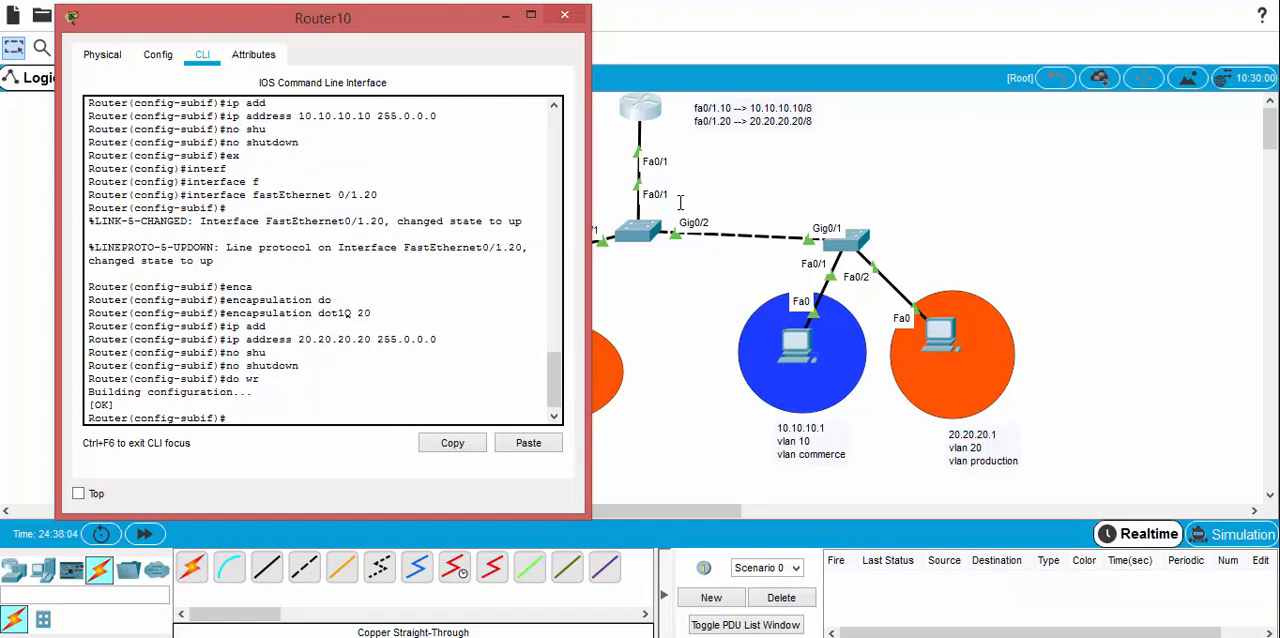
{"action": "left_click", "coordinate": [564, 14]}
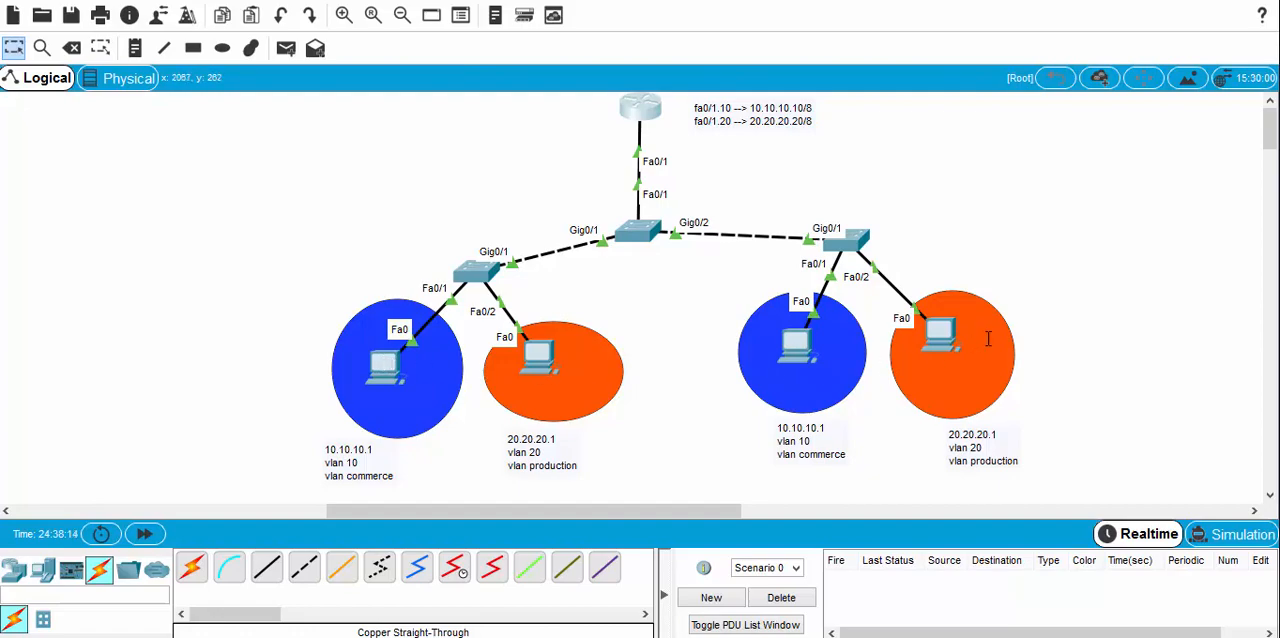
Step: Set the default gateway of PC3(1) to the router's VLAN 20 subinterface address, 20.20.20.20, and close its window
{"action": "left_click", "coordinate": [932, 336]}
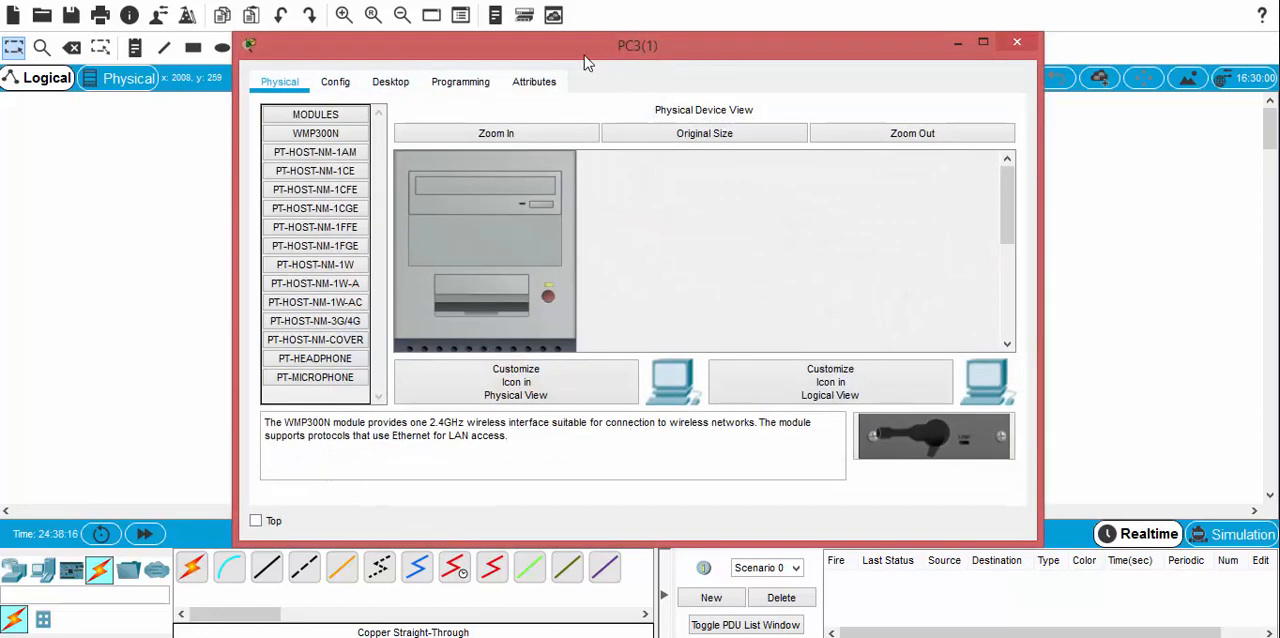
{"action": "left_click_drag", "start_coordinate": [588, 62], "coordinate": [383, 46]}
{"action": "left_click", "coordinate": [182, 67]}
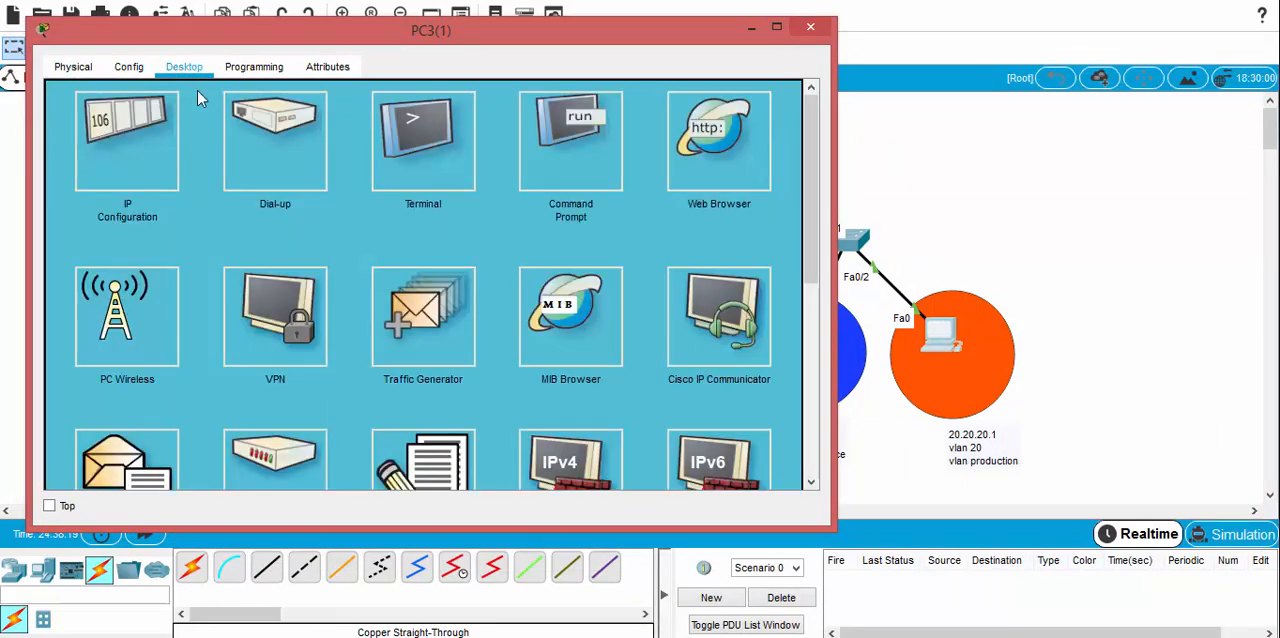
{"action": "left_click", "coordinate": [130, 170]}
{"action": "left_click_drag", "start_coordinate": [370, 37], "coordinate": [378, 31]}
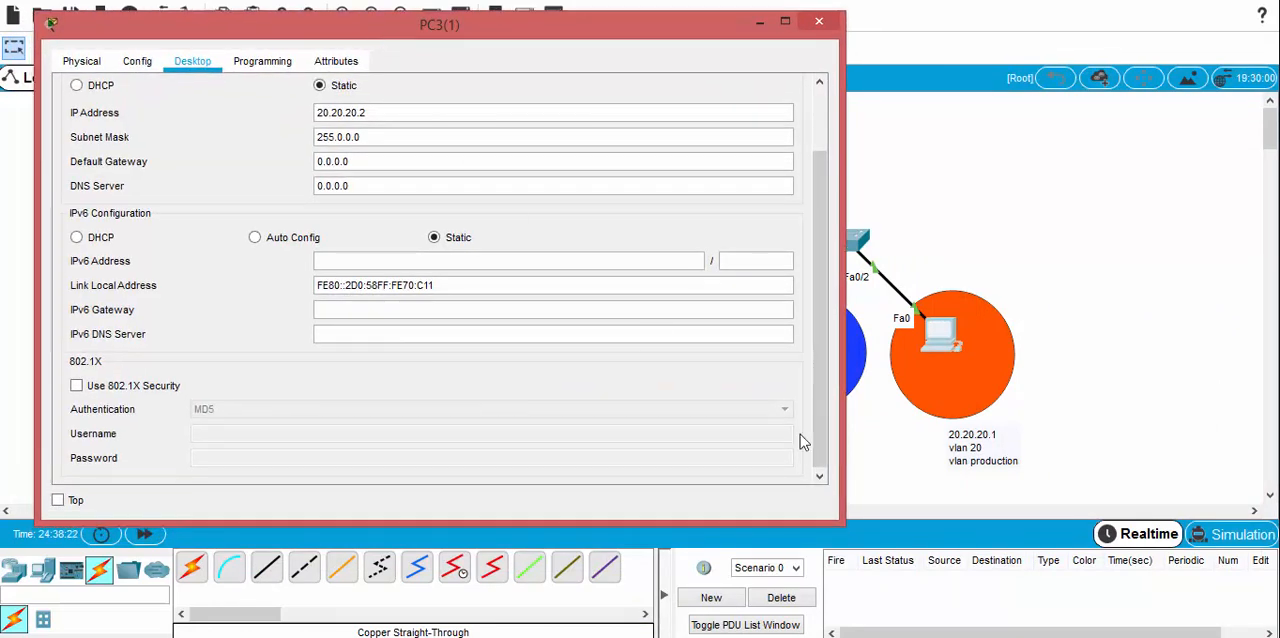
{"action": "double_click", "coordinate": [331, 160]}
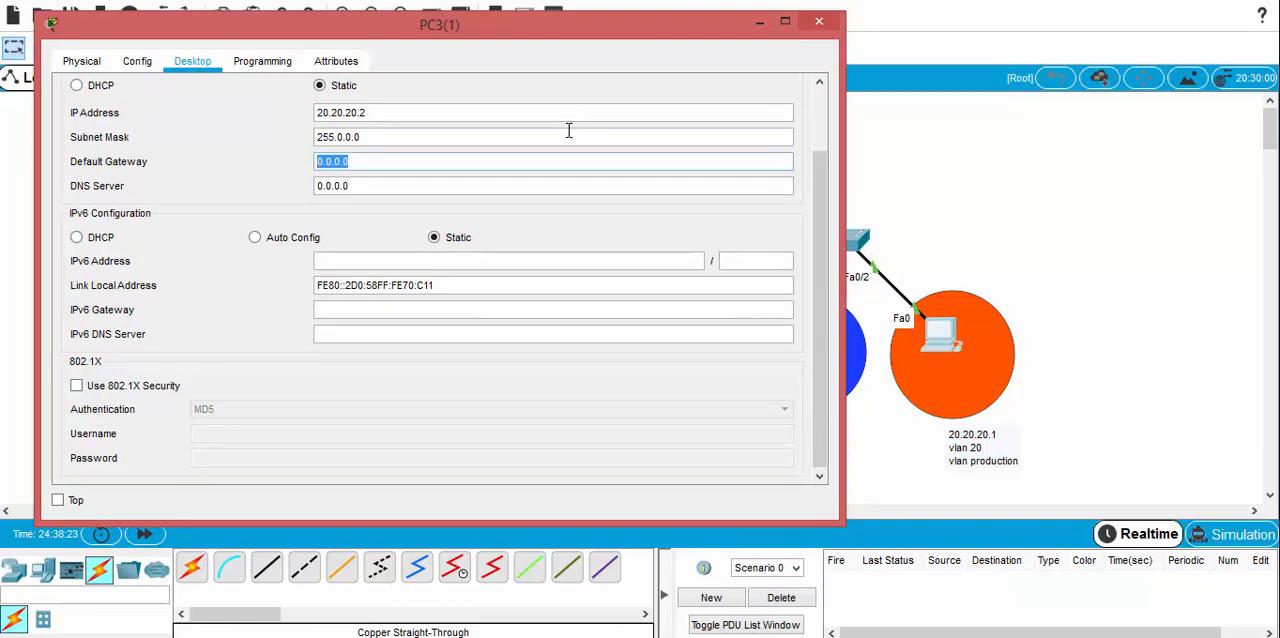
{"action": "type", "text": "2"}
{"action": "left_click", "coordinate": [833, 22]}
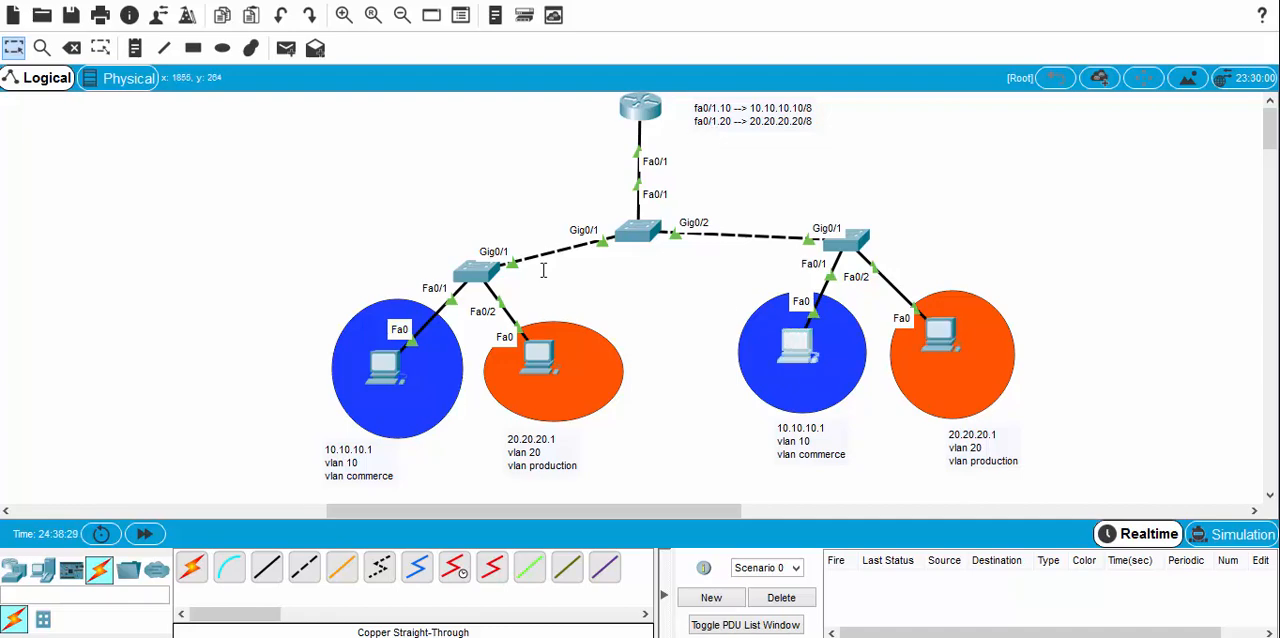
Step: Set the default gateway of PC2(1), in the VLAN 10 area below the second access switch, to 10.10.10.10
{"action": "left_click", "coordinate": [940, 335]}
{"action": "left_click", "coordinate": [336, 82]}
{"action": "left_click", "coordinate": [390, 82]}
{"action": "left_click", "coordinate": [330, 160]}
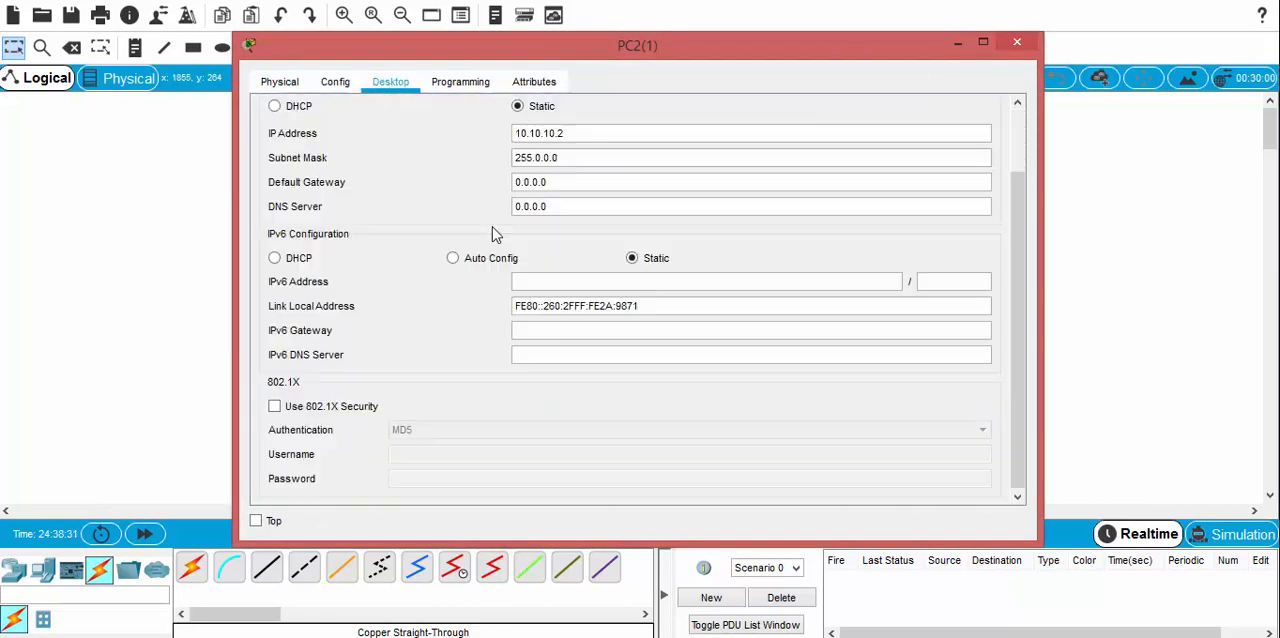
{"action": "double_click", "coordinate": [566, 189]}
{"action": "type", "text": "10."}
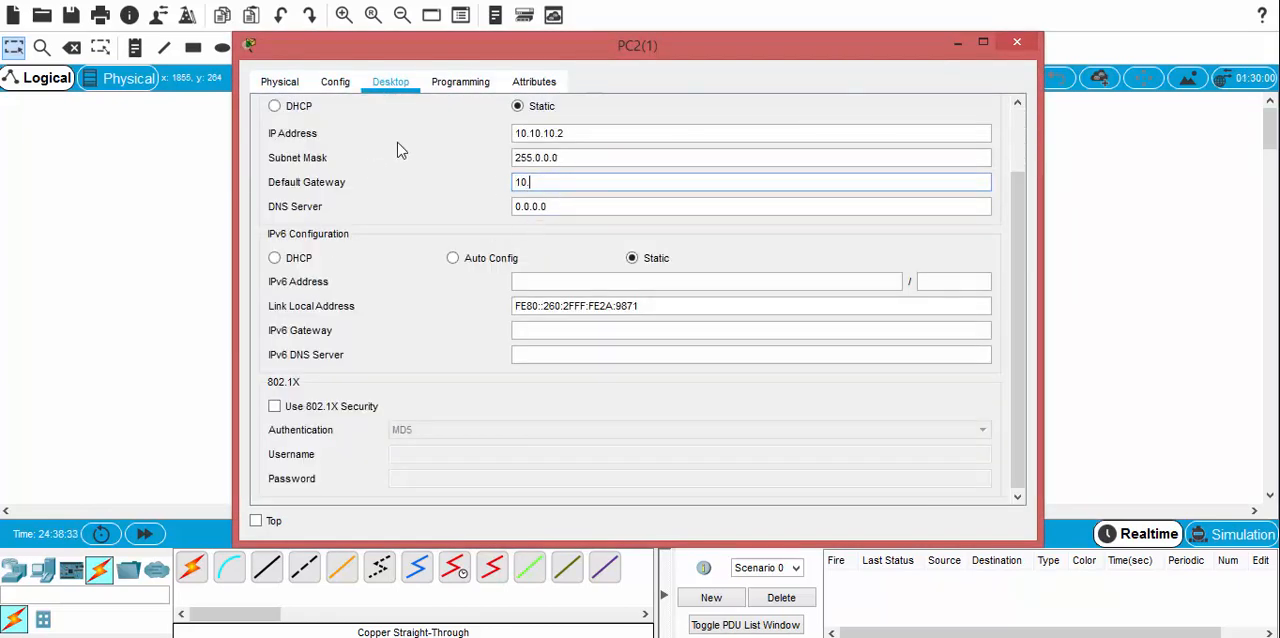
{"action": "type", "text": "10.10.10"}
{"action": "left_click", "coordinate": [1017, 42]}
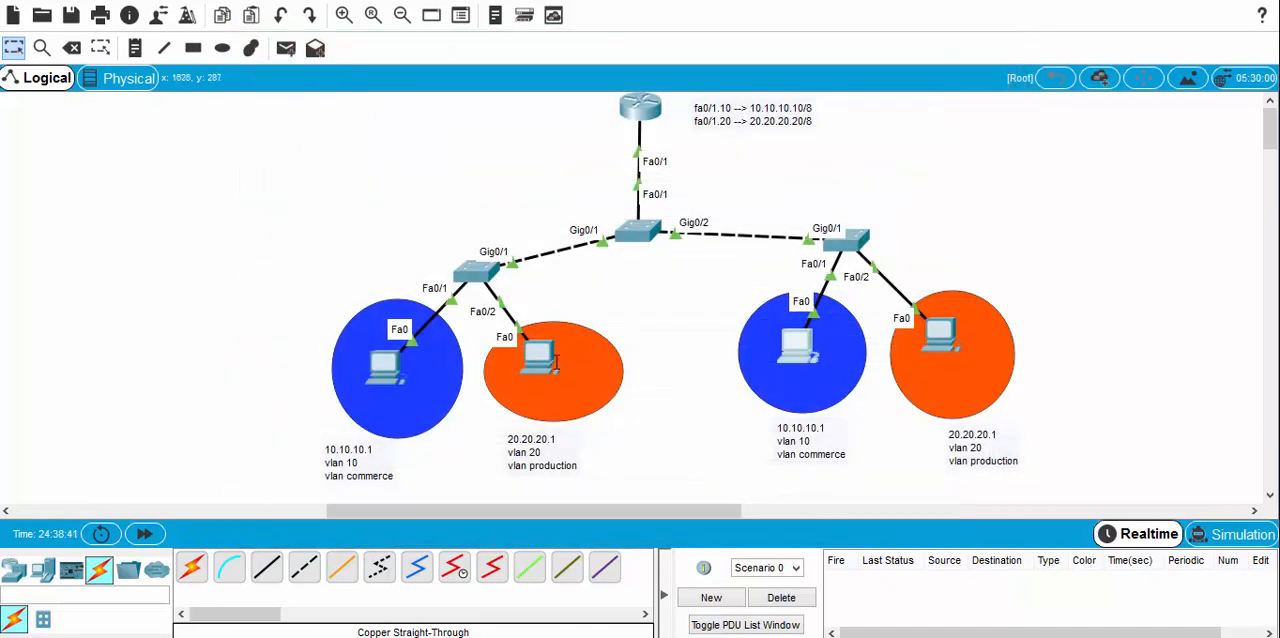
Step: Set the default gateway of PC1(1), the VLAN 20 PC with address 20.20.20.1, to 20.20.20.20
{"action": "left_click", "coordinate": [540, 358]}
{"action": "left_click", "coordinate": [389, 83]}
{"action": "left_click", "coordinate": [334, 190]}
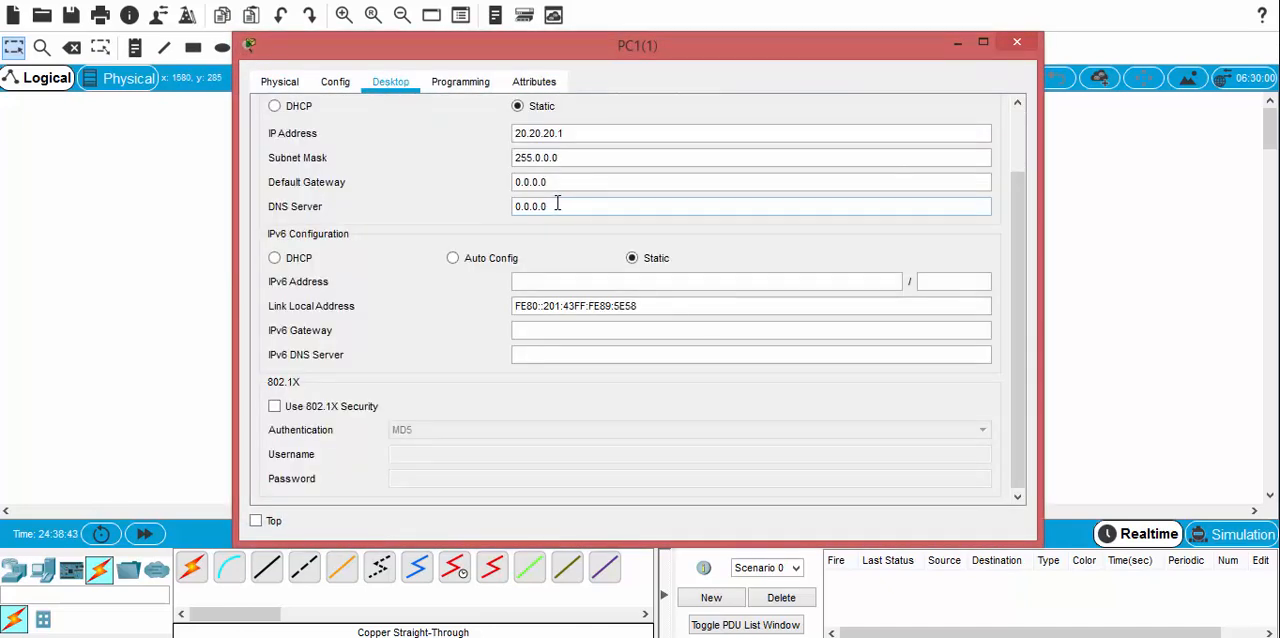
{"action": "left_click_drag", "start_coordinate": [575, 183], "coordinate": [443, 180]}
{"action": "type", "text": "20"}
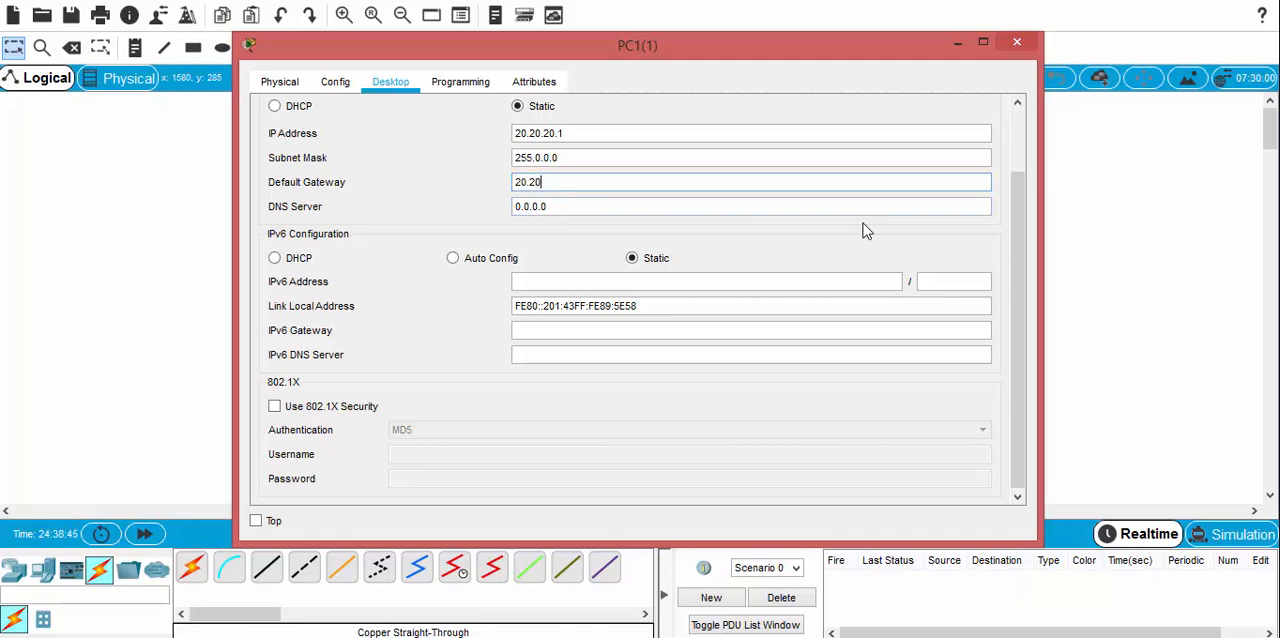
{"action": "left_click", "coordinate": [1020, 42]}
Step: Set the default gateway of PC0(1), the VLAN 10 PC with address 10.10.10.1, to 10.10.10.10
{"action": "left_click", "coordinate": [384, 372]}
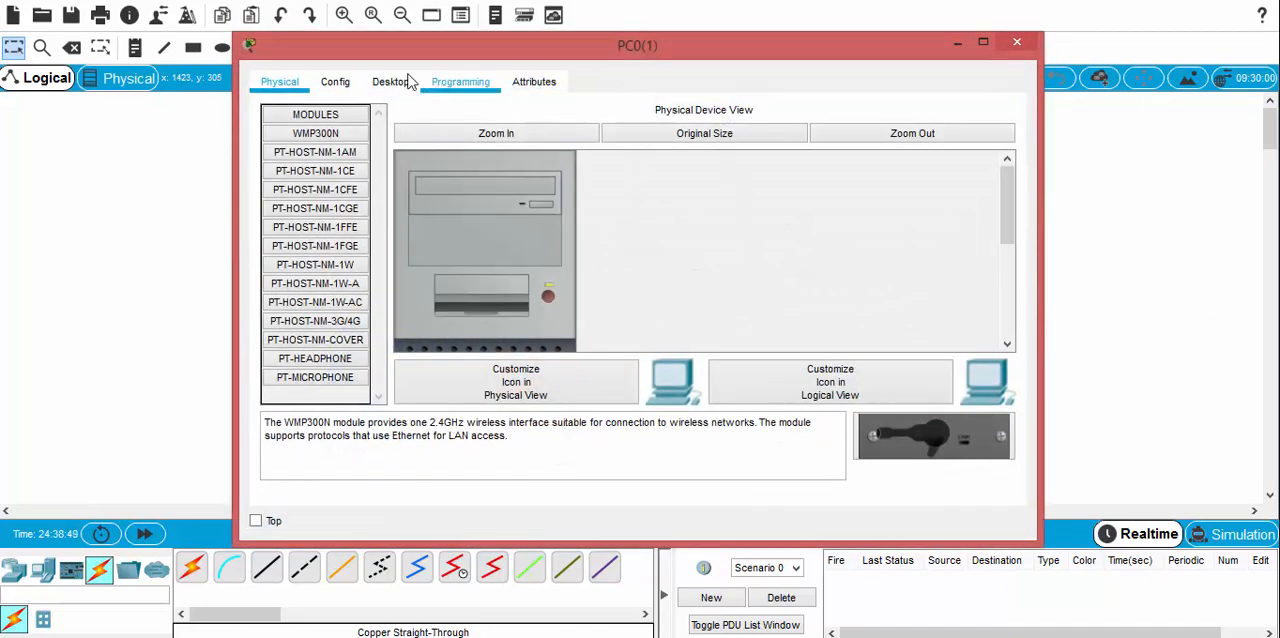
{"action": "left_click", "coordinate": [390, 82]}
{"action": "left_click", "coordinate": [334, 160]}
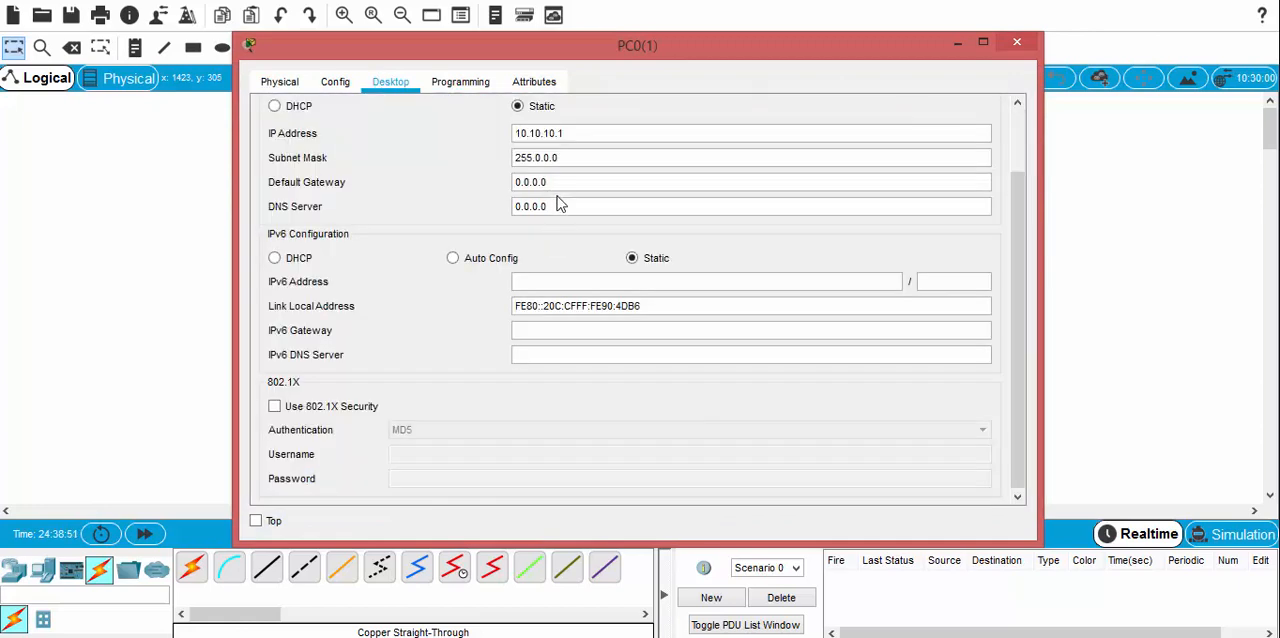
{"action": "left_click_drag", "start_coordinate": [556, 182], "coordinate": [451, 172]}
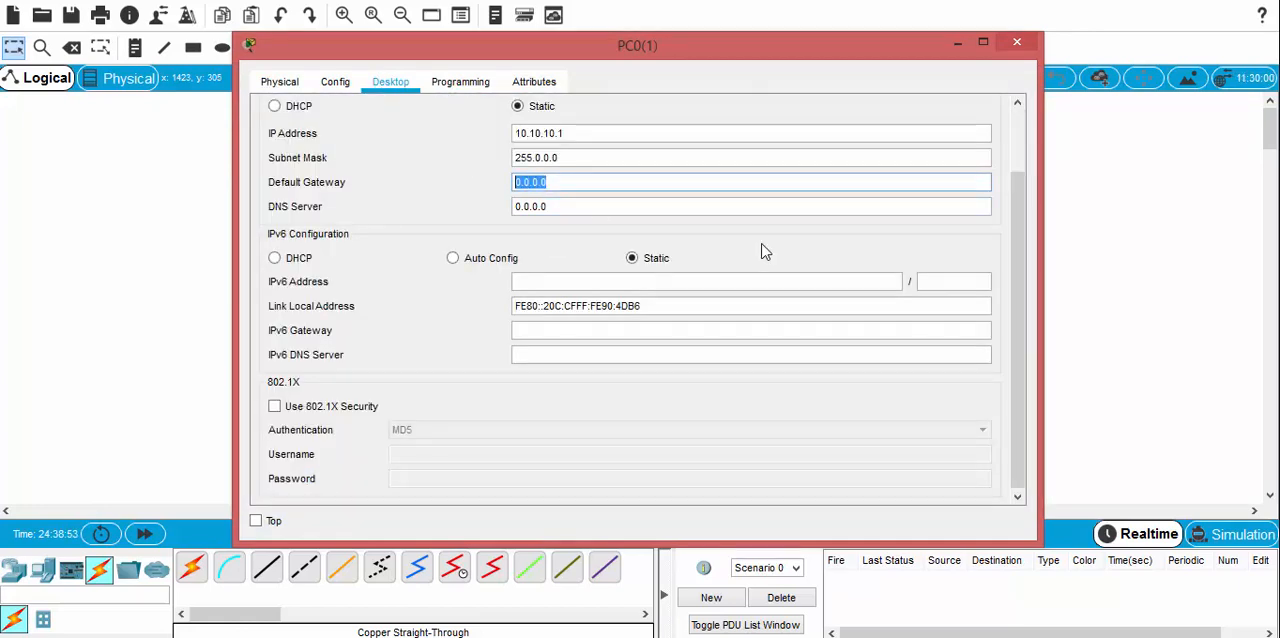
{"action": "type", "text": "10"}
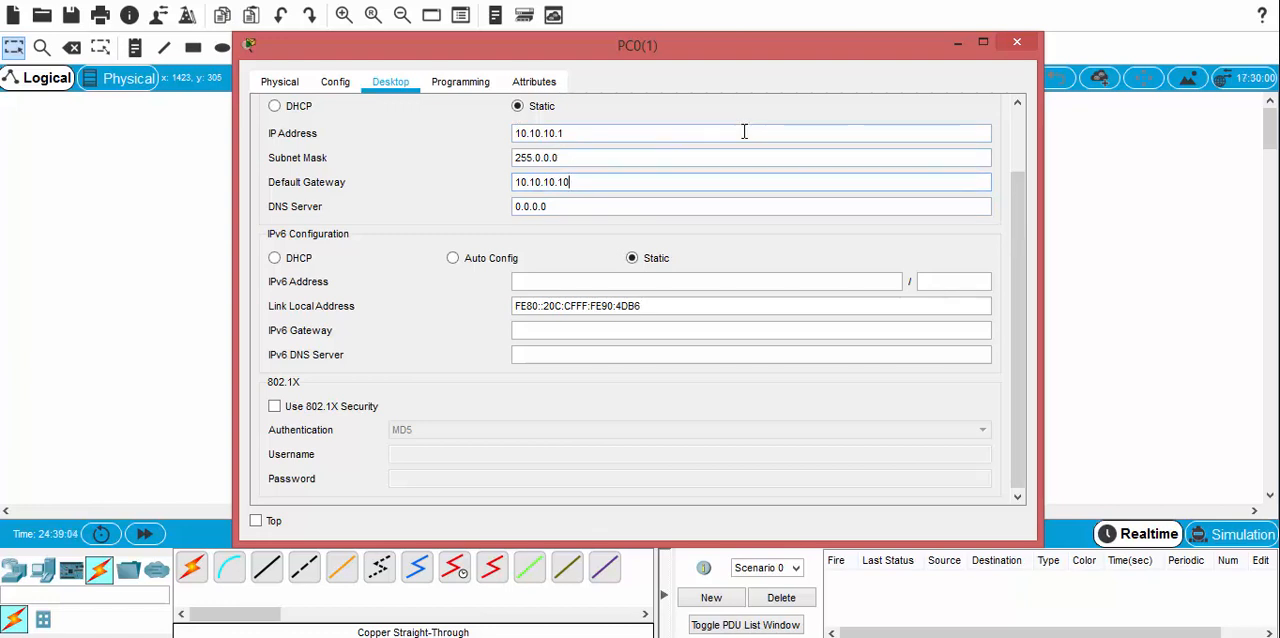
{"action": "left_click", "coordinate": [1016, 44]}
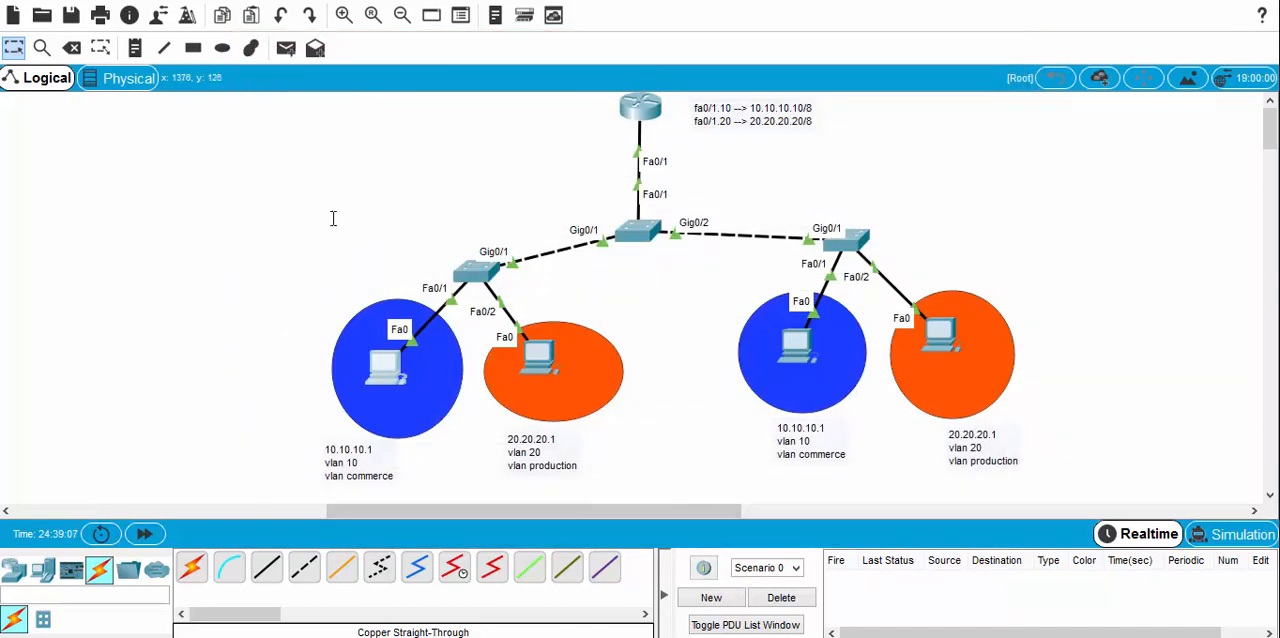
Step: Test connectivity within VLAN 20 by sending a simple PDU from PC3(1) to PC1(1)
{"action": "left_click", "coordinate": [286, 48]}
{"action": "left_click", "coordinate": [940, 345]}
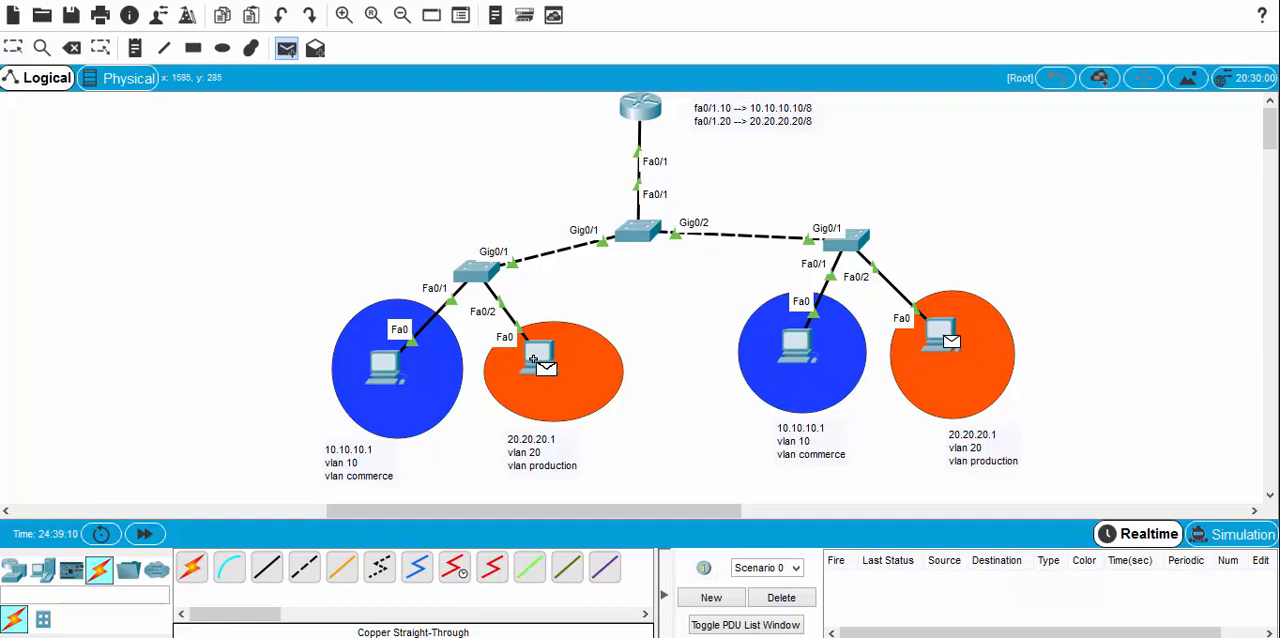
{"action": "left_click", "coordinate": [536, 360]}
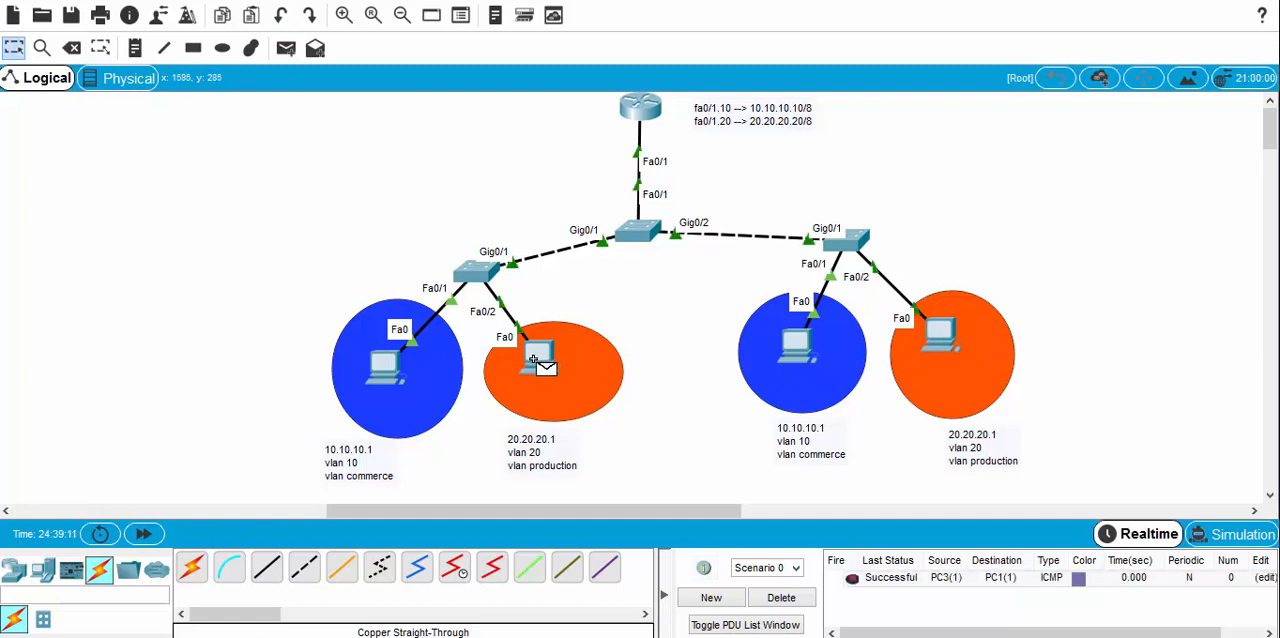
Step: Test VLAN 20 to VLAN 10 connectivity by sending a simple PDU from PC3(1) to PC2(1) twice, clearing the PDU list before each attempt
{"action": "left_click", "coordinate": [781, 597]}
{"action": "left_click", "coordinate": [286, 48]}
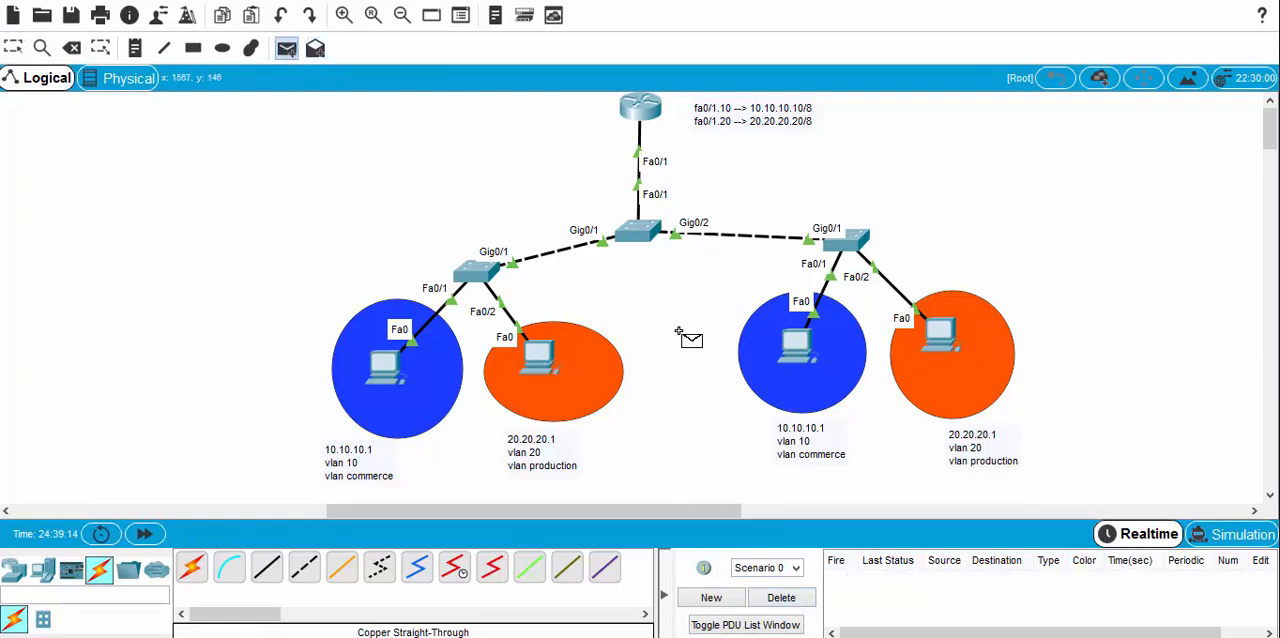
{"action": "left_click", "coordinate": [940, 340]}
{"action": "left_click", "coordinate": [795, 345]}
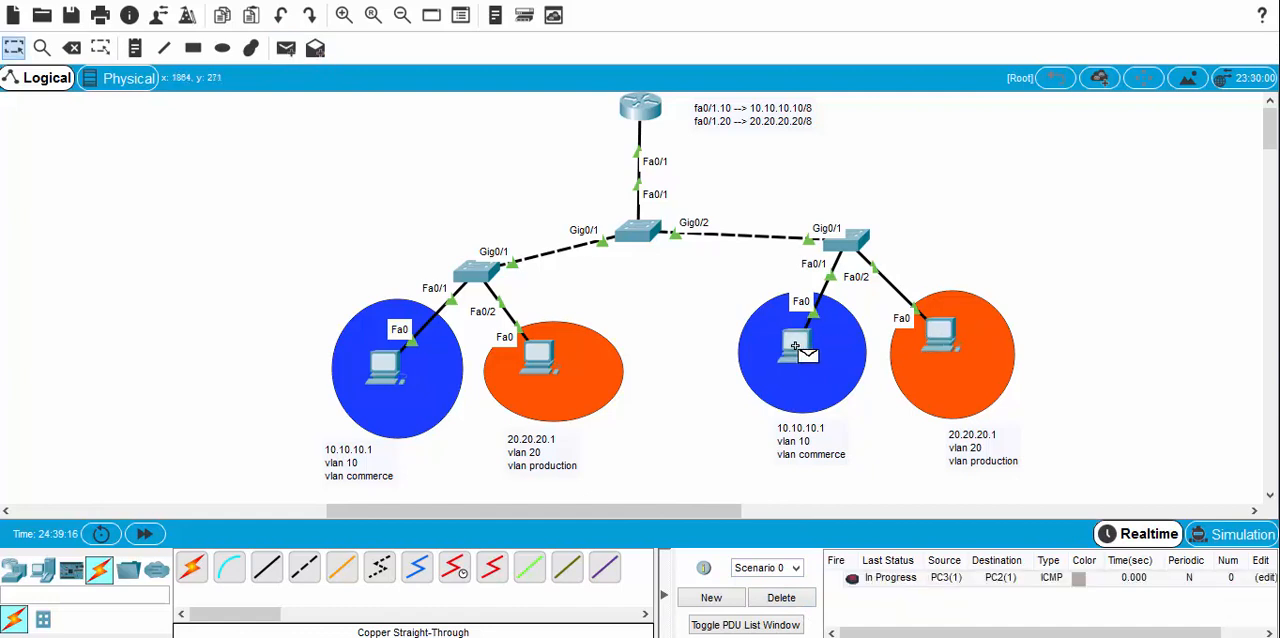
{"action": "left_click", "coordinate": [781, 597]}
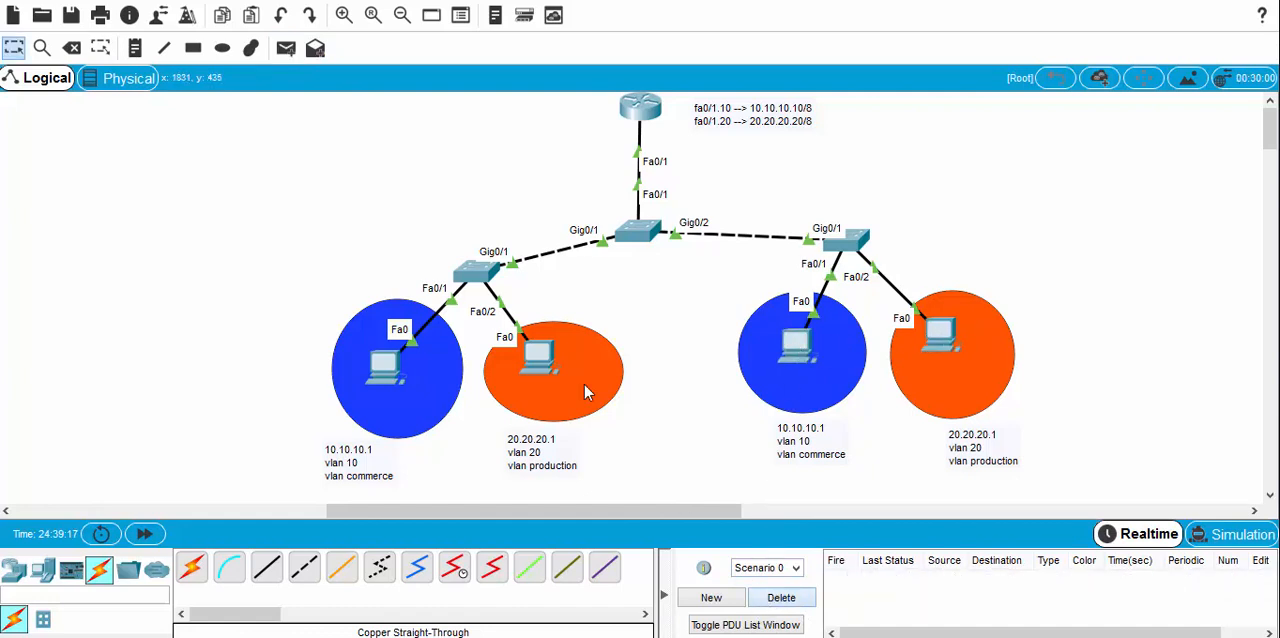
{"action": "left_click", "coordinate": [286, 48]}
{"action": "left_click", "coordinate": [945, 340]}
{"action": "left_click", "coordinate": [792, 344]}
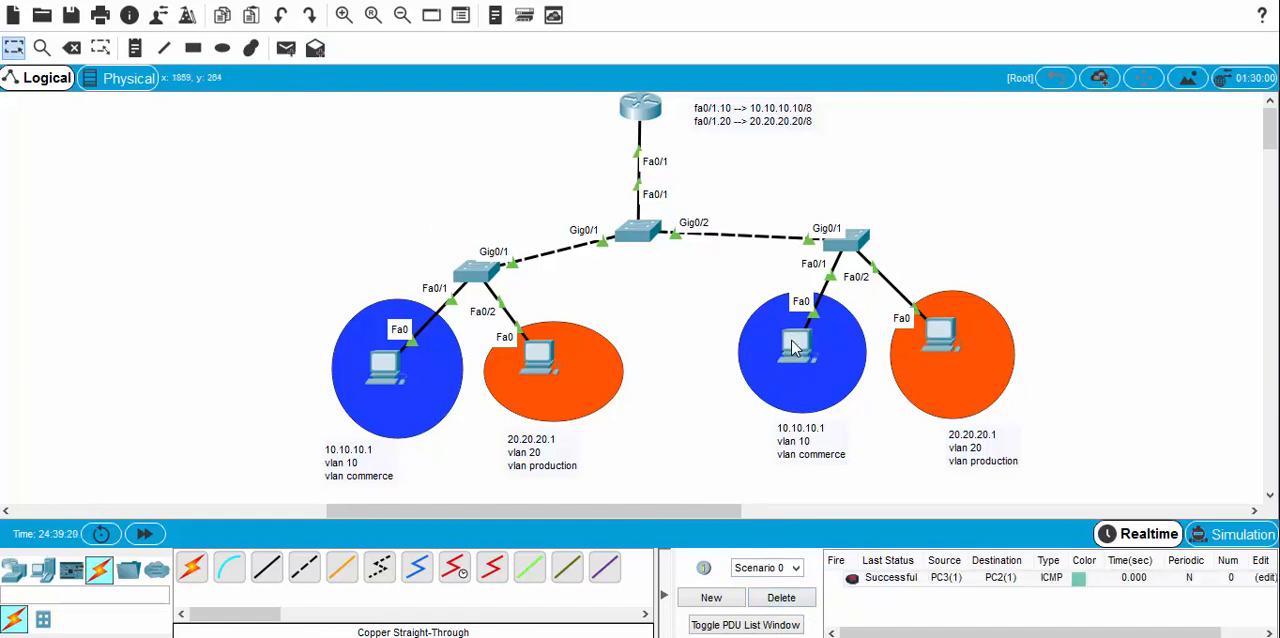
Step: Test VLAN 10 to VLAN 20 connectivity with a simple PDU from PC0(1) to PC1(1), then clear the PDU list and repeat it
{"action": "left_click", "coordinate": [286, 48]}
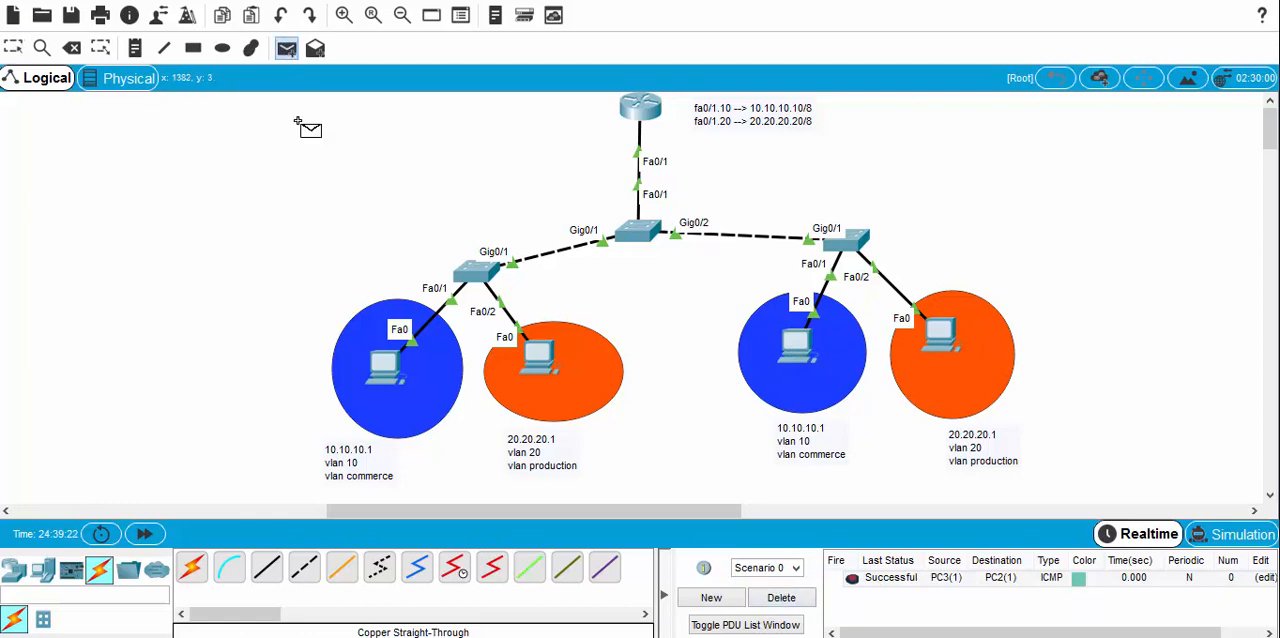
{"action": "left_click", "coordinate": [385, 365]}
{"action": "left_click", "coordinate": [537, 356]}
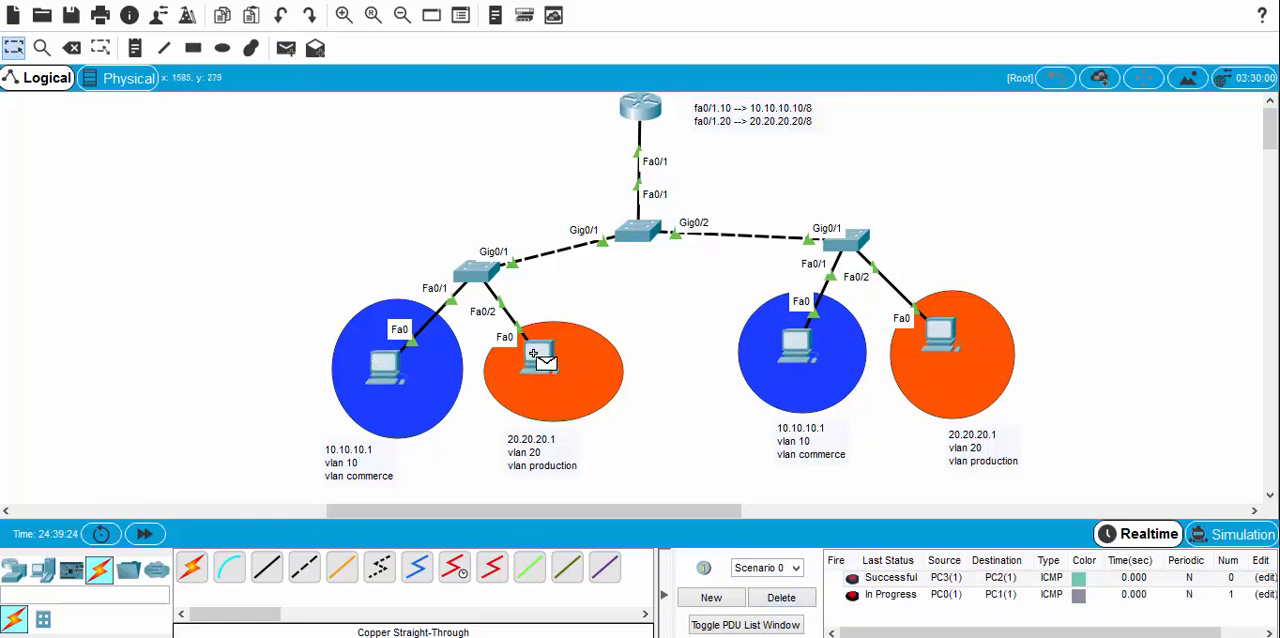
{"action": "left_click", "coordinate": [781, 597]}
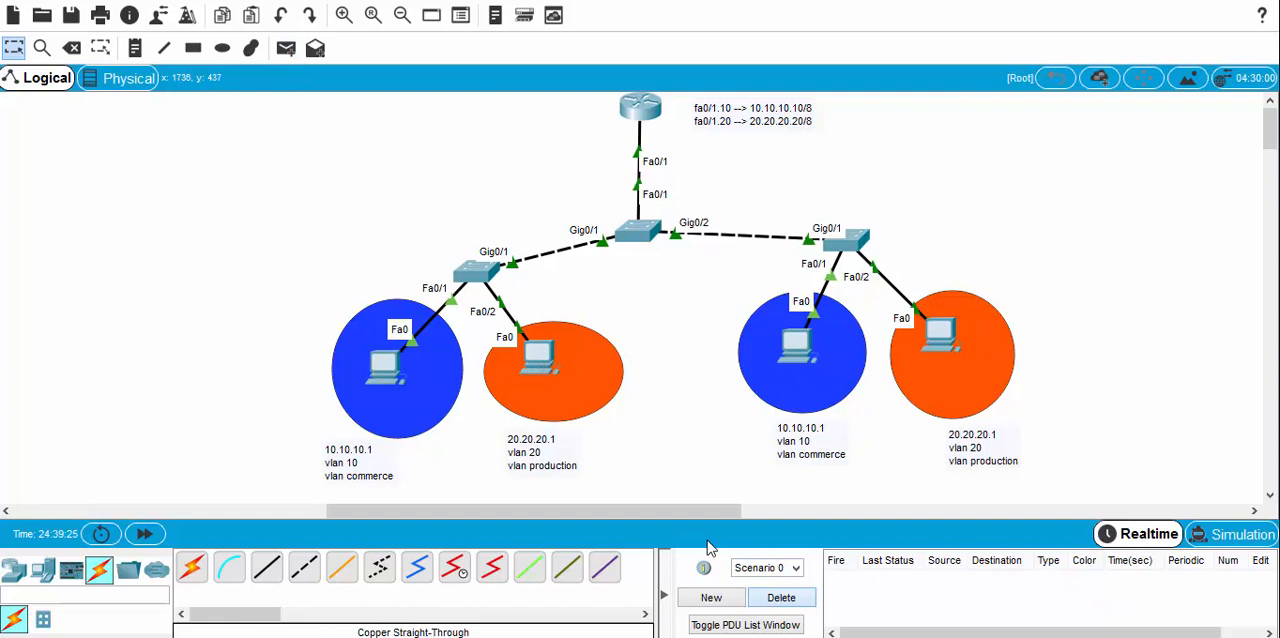
{"action": "left_click", "coordinate": [286, 48]}
{"action": "left_click", "coordinate": [384, 366]}
{"action": "left_click", "coordinate": [543, 366]}
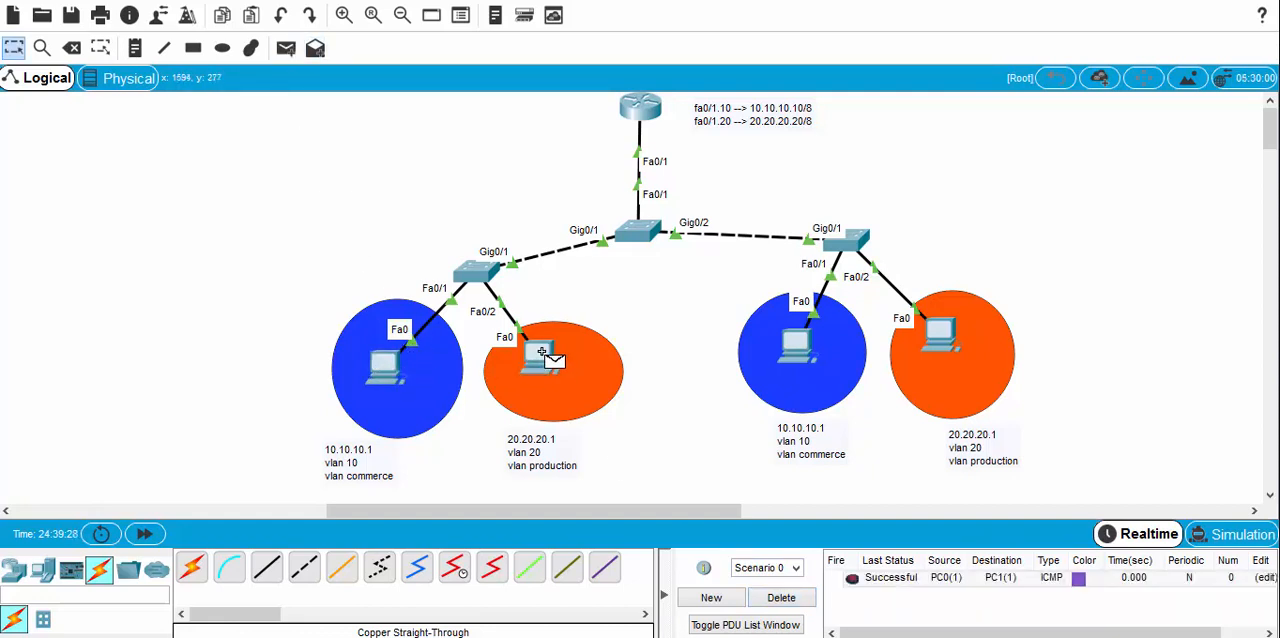
Step: Test inter-VLAN connectivity across the two access switches by sending a simple PDU from PC0(1) to PC3(1)
{"action": "left_click", "coordinate": [286, 48]}
{"action": "left_click", "coordinate": [386, 366]}
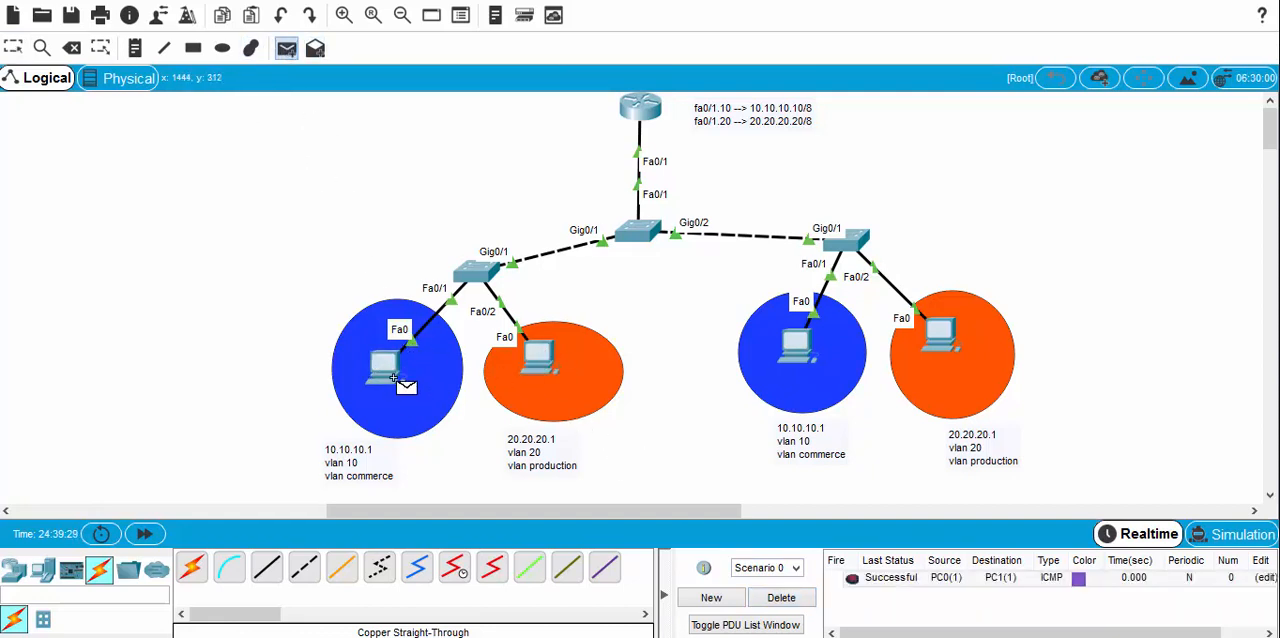
{"action": "left_click", "coordinate": [944, 341]}
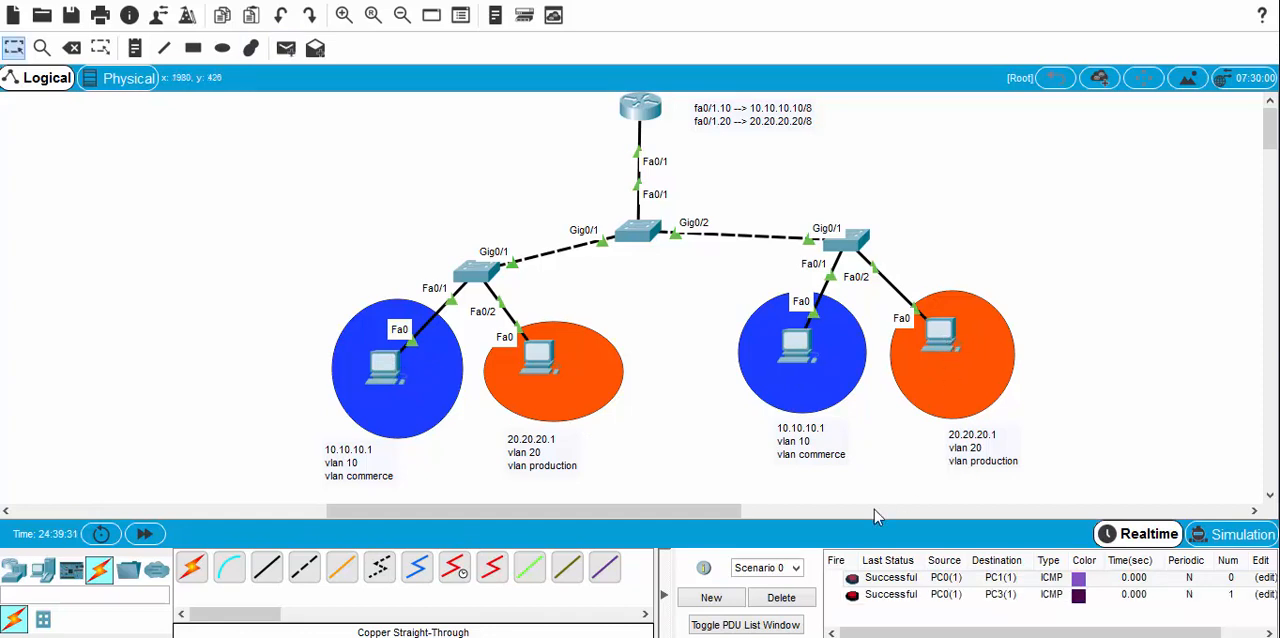
Step: Send another simple PDU from PC3(1) in VLAN 20 to PC2(1) in VLAN 10, keeping the earlier PDUs listed
{"action": "left_click", "coordinate": [287, 49]}
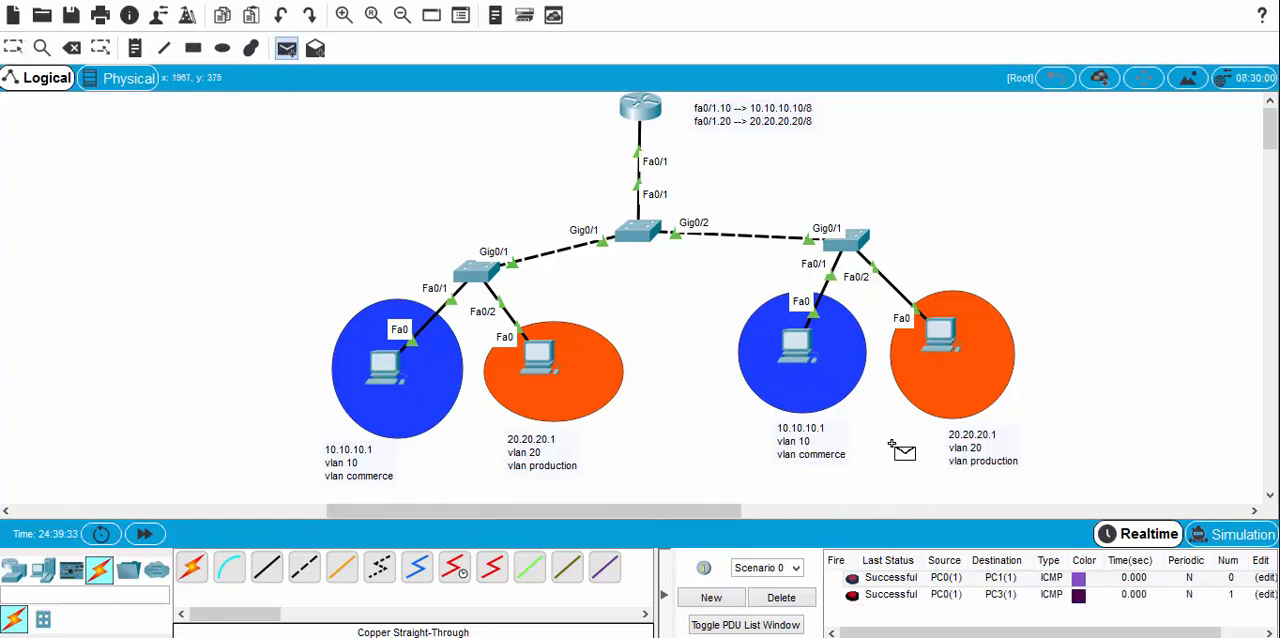
{"action": "left_click", "coordinate": [936, 340]}
{"action": "left_click", "coordinate": [797, 345]}
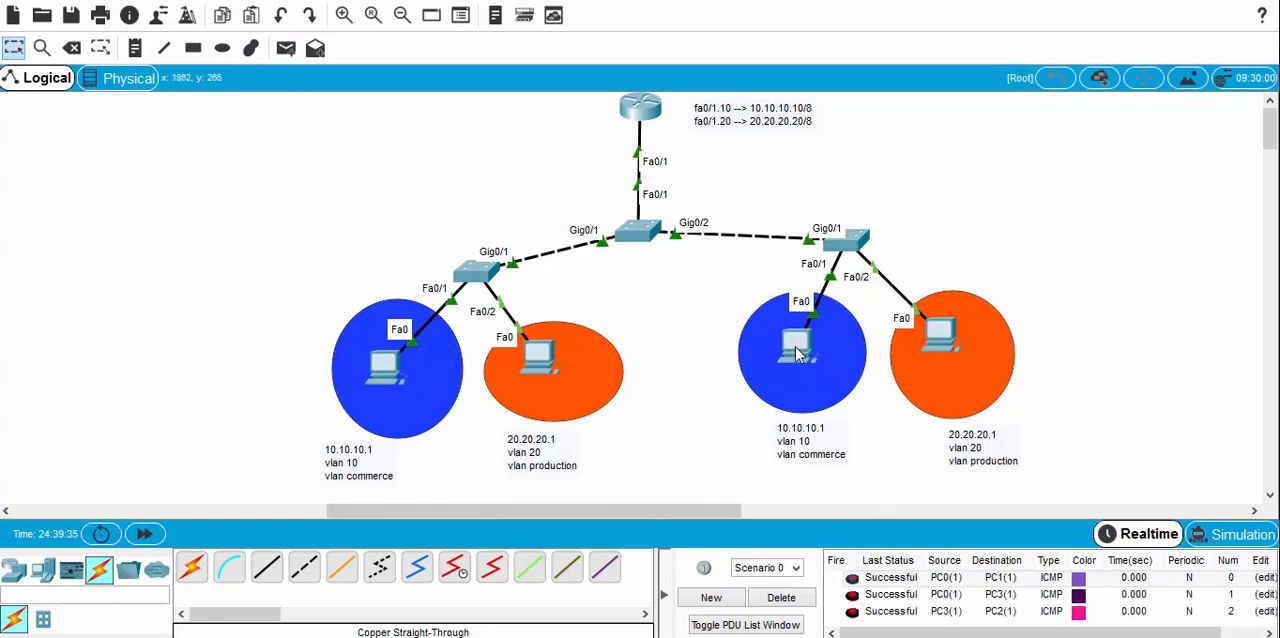
Step: Test inter-VLAN connectivity by sending a simple PDU from PC1(1) in VLAN 20 to PC2(1) in VLAN 10
{"action": "left_click", "coordinate": [287, 49]}
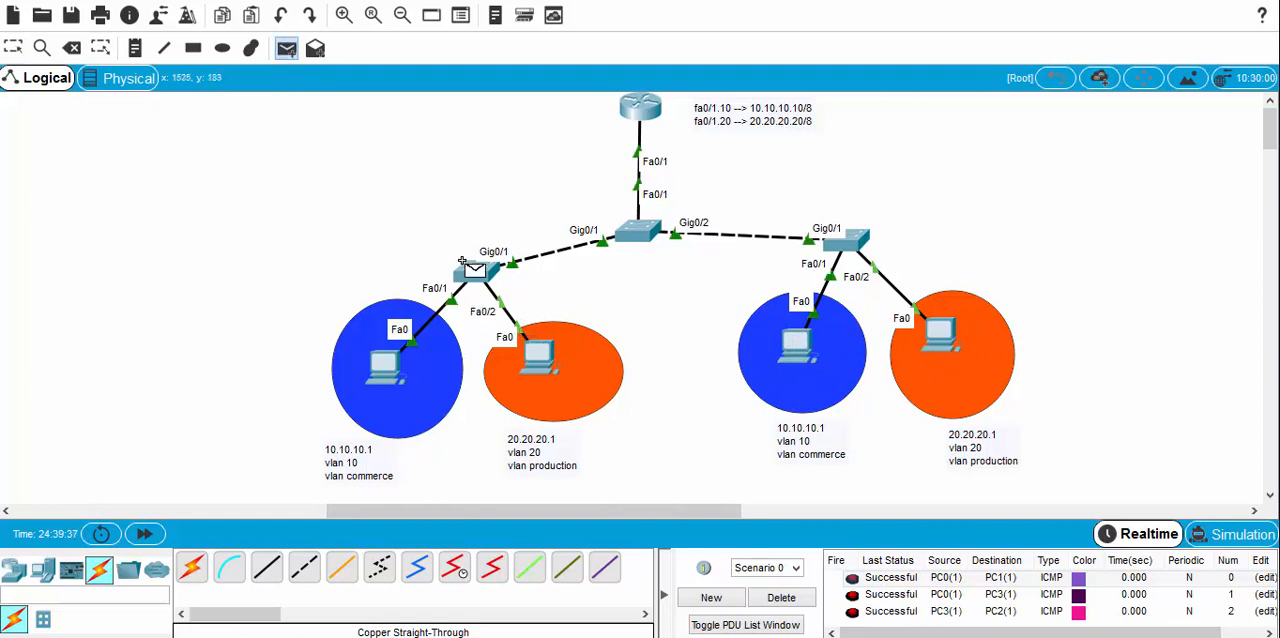
{"action": "left_click", "coordinate": [540, 362]}
{"action": "left_click", "coordinate": [797, 343]}
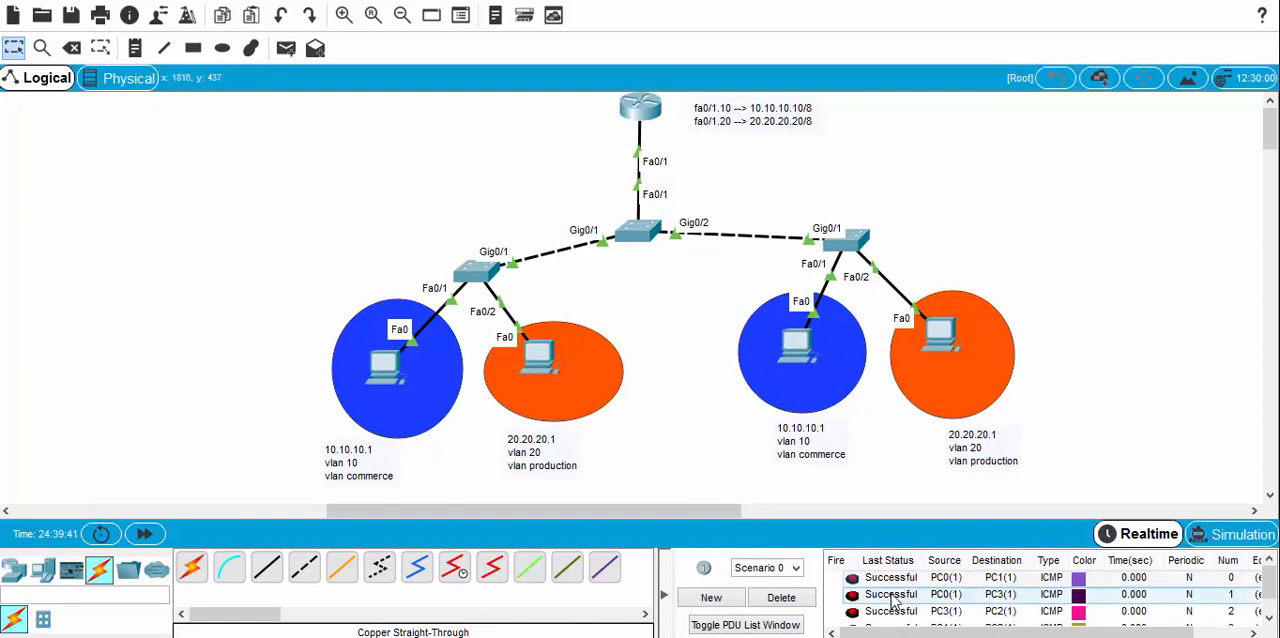
Step: Review the status of all sent PDUs and clear the PDU list of Scenario 0
{"action": "scroll", "coordinate": [895, 600], "scroll_direction": "down", "scroll_amount": 1}
{"action": "left_click_drag", "start_coordinate": [898, 633], "coordinate": [946, 633]}
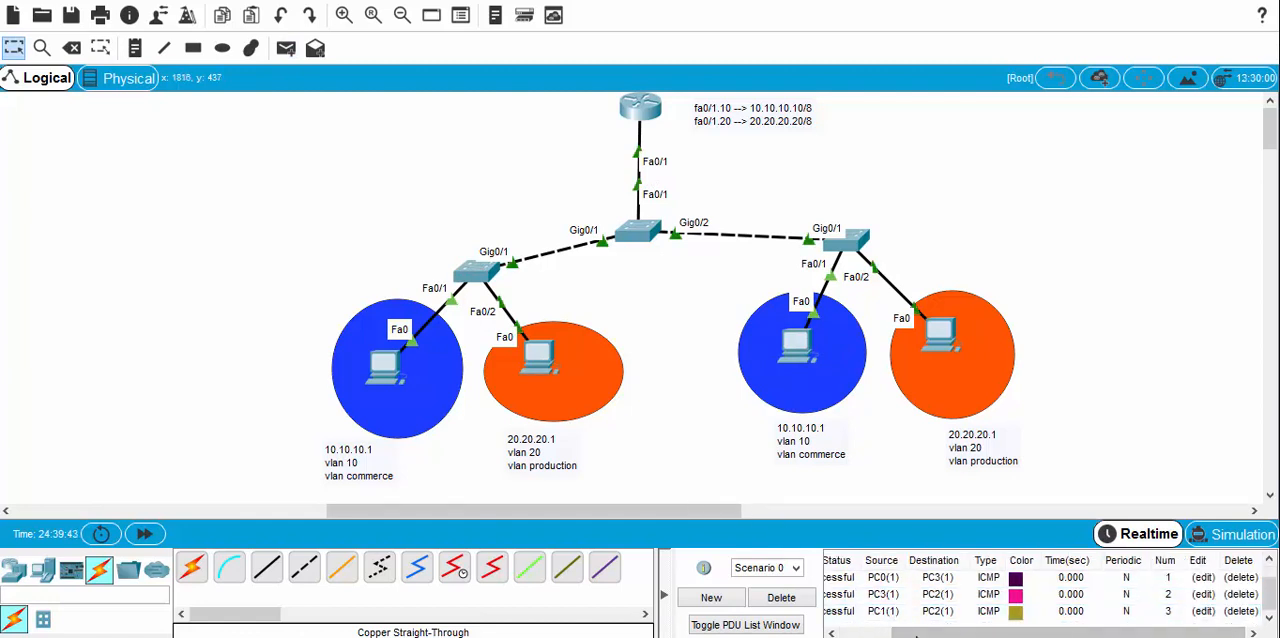
{"action": "left_click_drag", "start_coordinate": [860, 632], "coordinate": [814, 632]}
{"action": "left_click", "coordinate": [790, 599]}
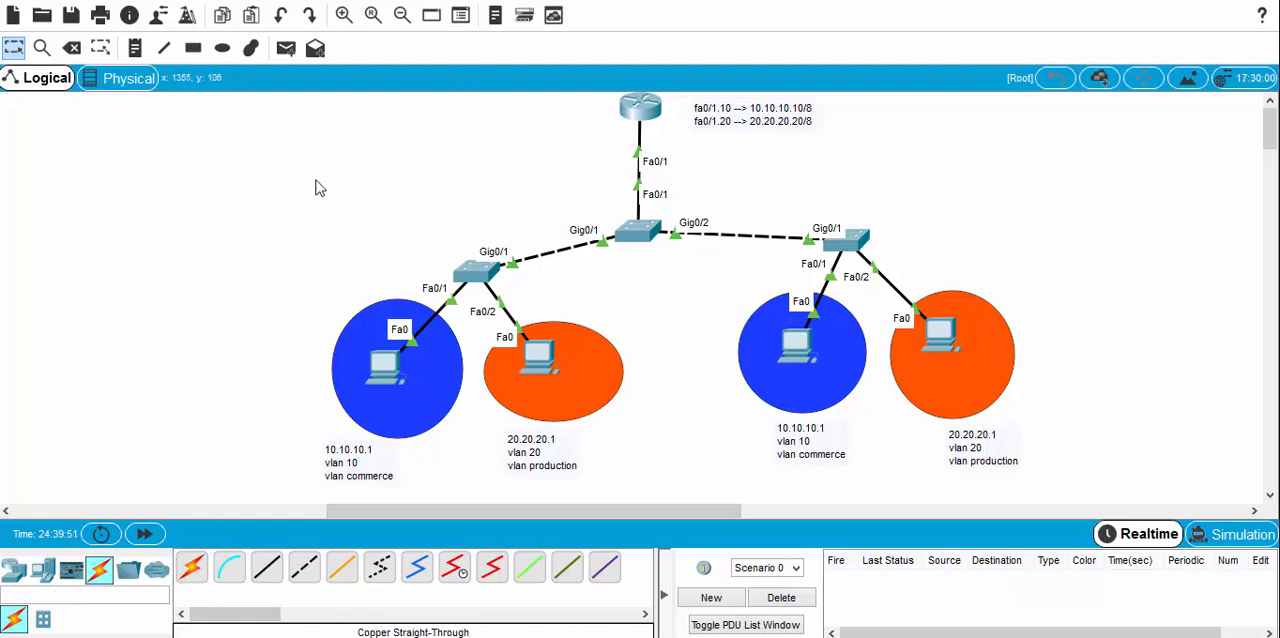
Step: Compare with the two-link router topology, and move the fa0/1.10 and fa0/1.20 address note slightly closer to the single-link router
{"action": "left_click_drag", "start_coordinate": [496, 510], "coordinate": [178, 515]}
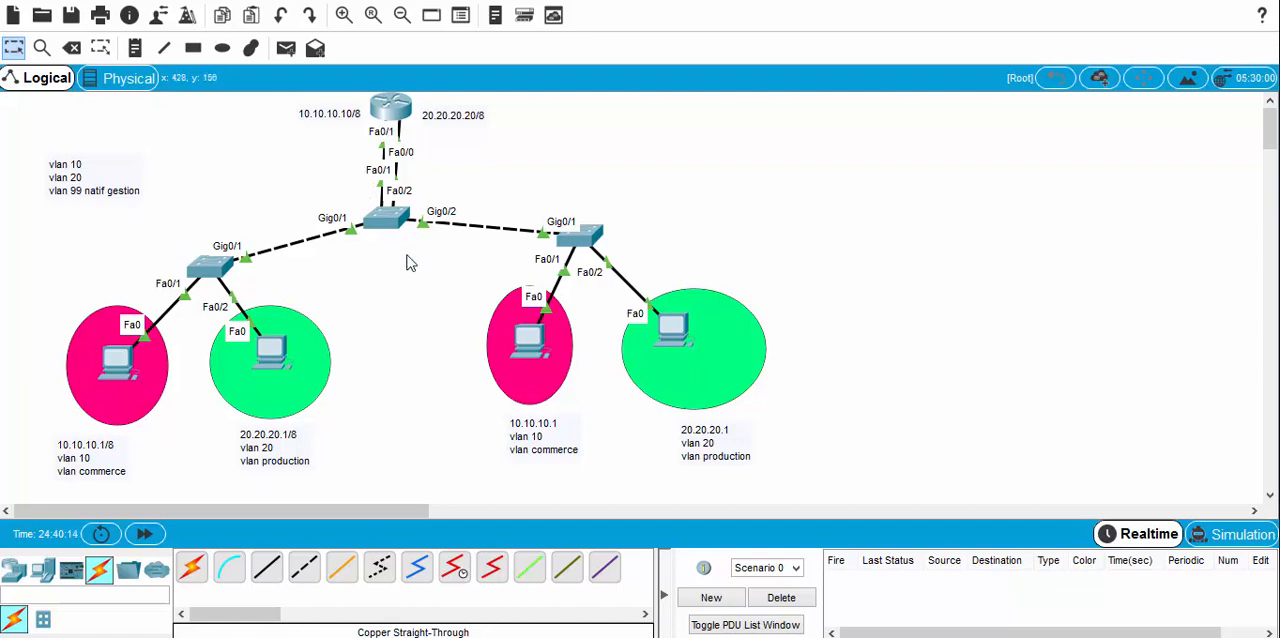
{"action": "left_click_drag", "start_coordinate": [402, 519], "coordinate": [688, 512]}
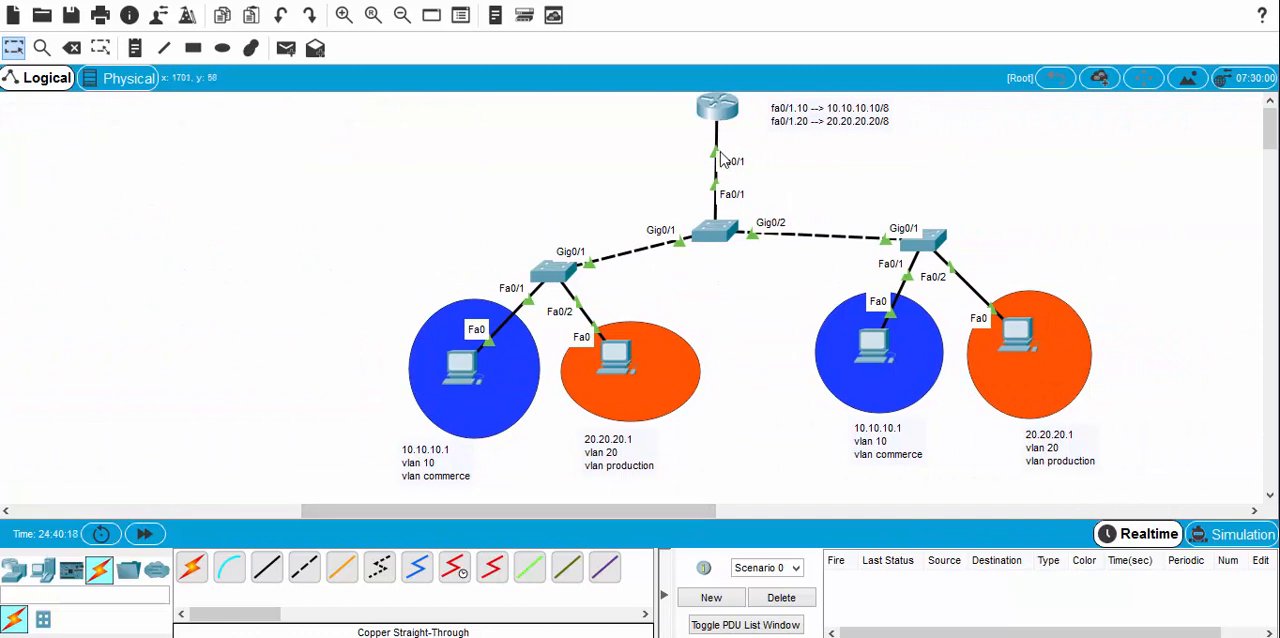
{"action": "left_click_drag", "start_coordinate": [784, 106], "coordinate": [768, 118]}
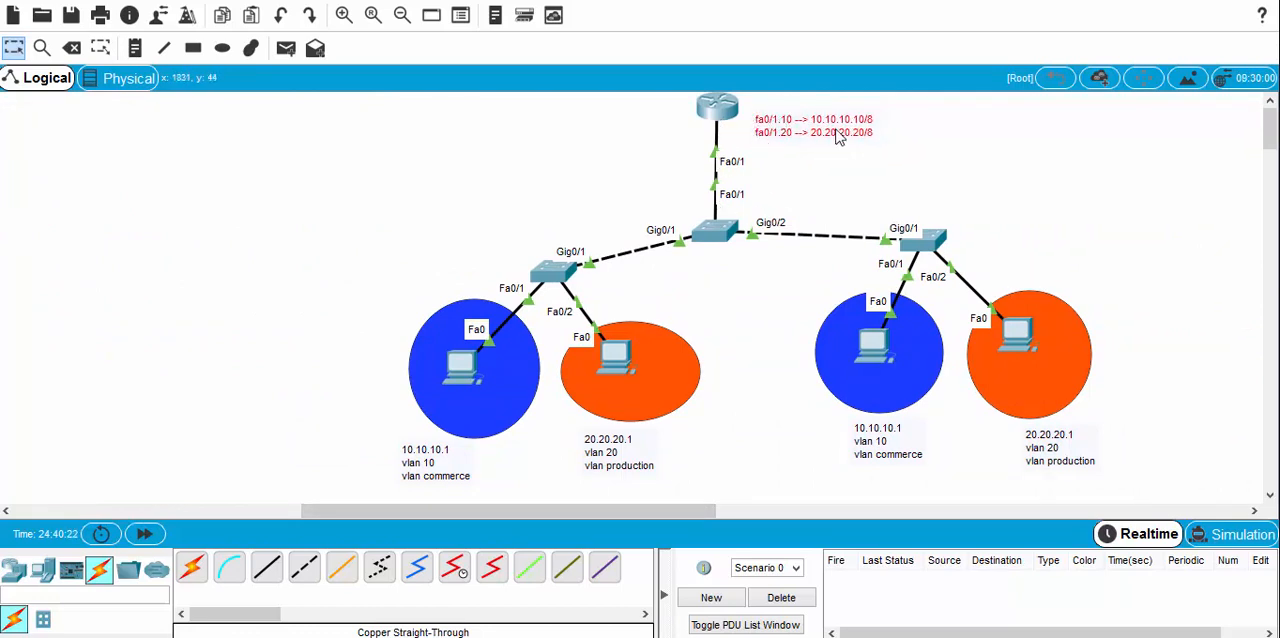
{"action": "left_click", "coordinate": [740, 375]}
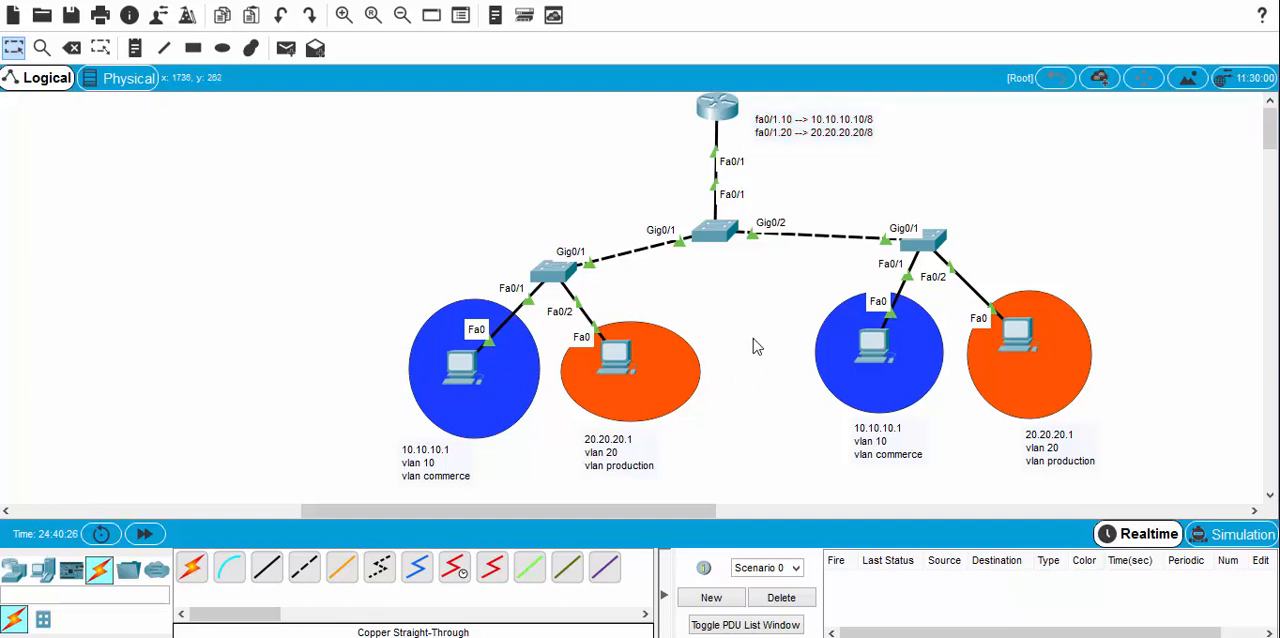